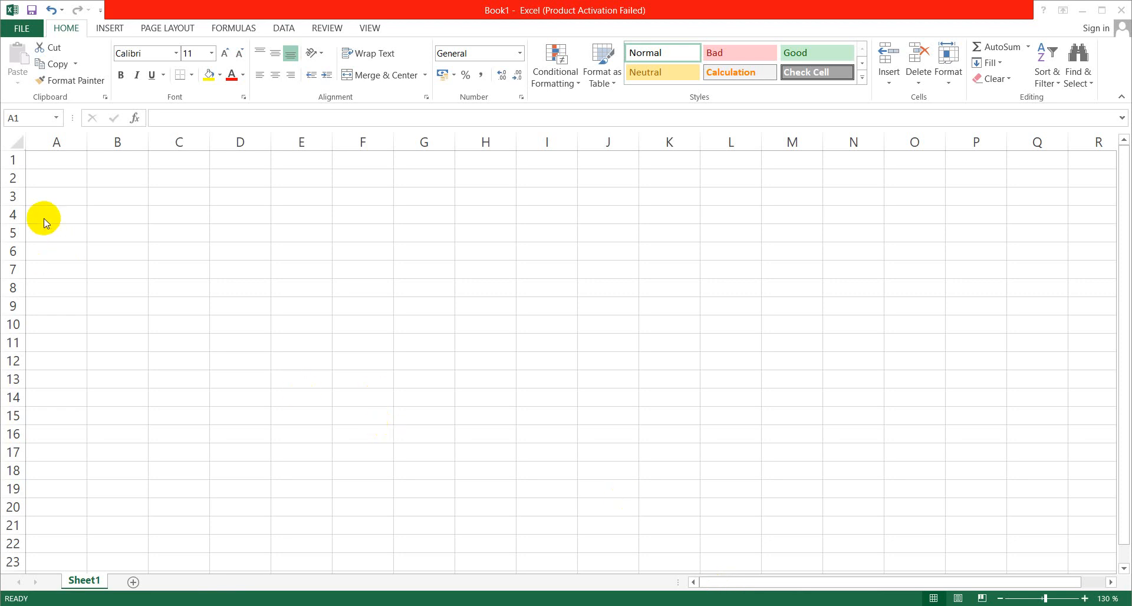
Enter the column header S.NO in cell A4 of the blank sheet.
click(56, 199)
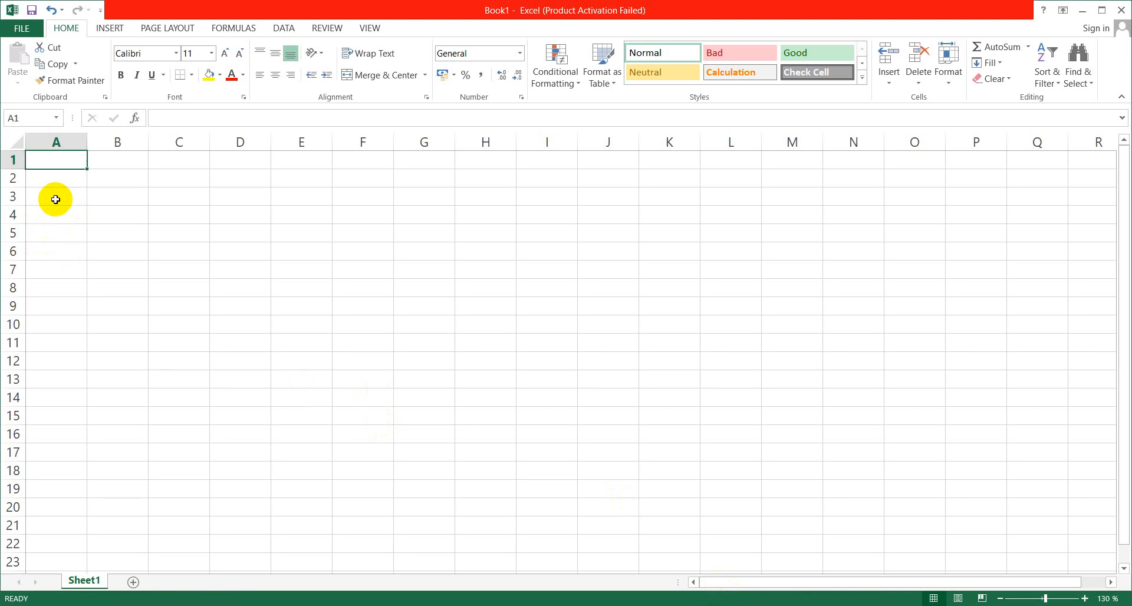
click(55, 200)
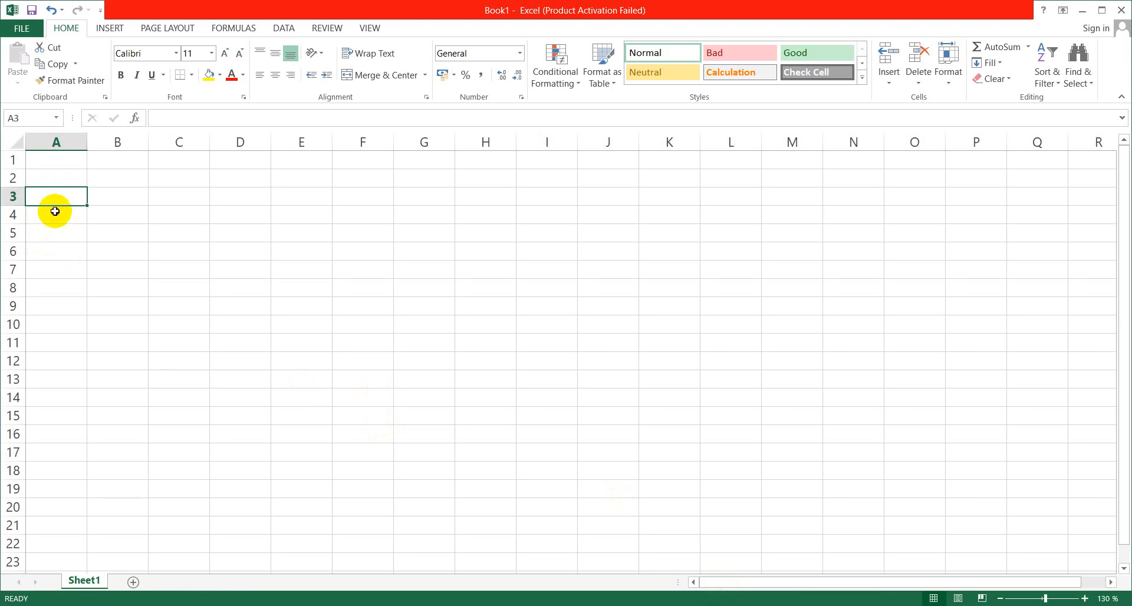
double_click(56, 211)
text(s.no)
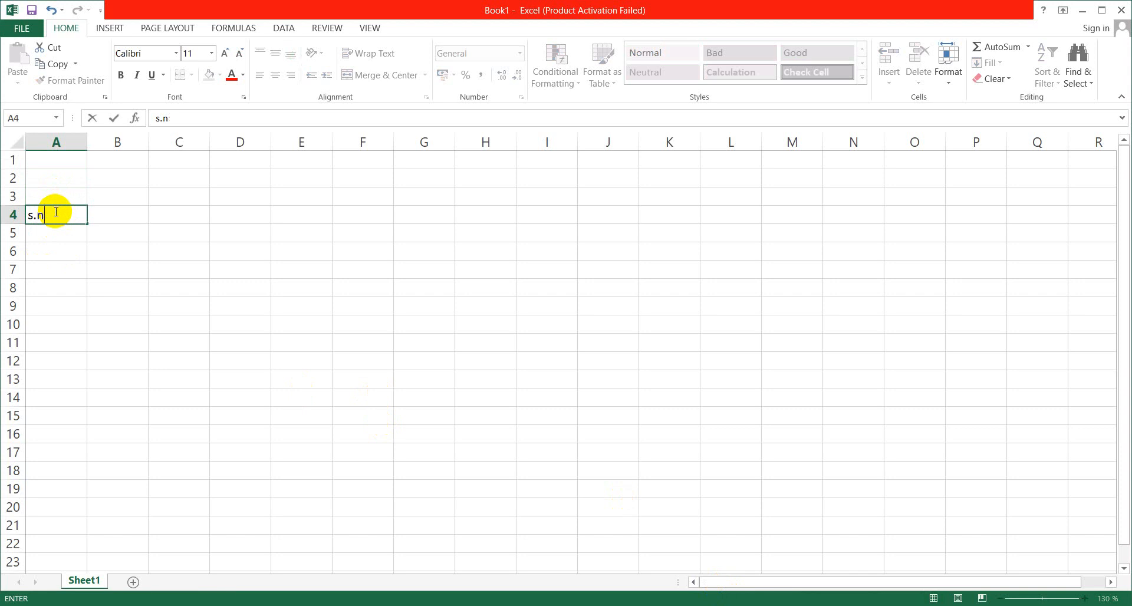
key(BackSpace)
key(BackSpace)
key(BackSpace)
text(S.NO)
key(Tab)
Enter the header PRODUCT NAME in cell B4 and widen column B to fit the text.
text(P)
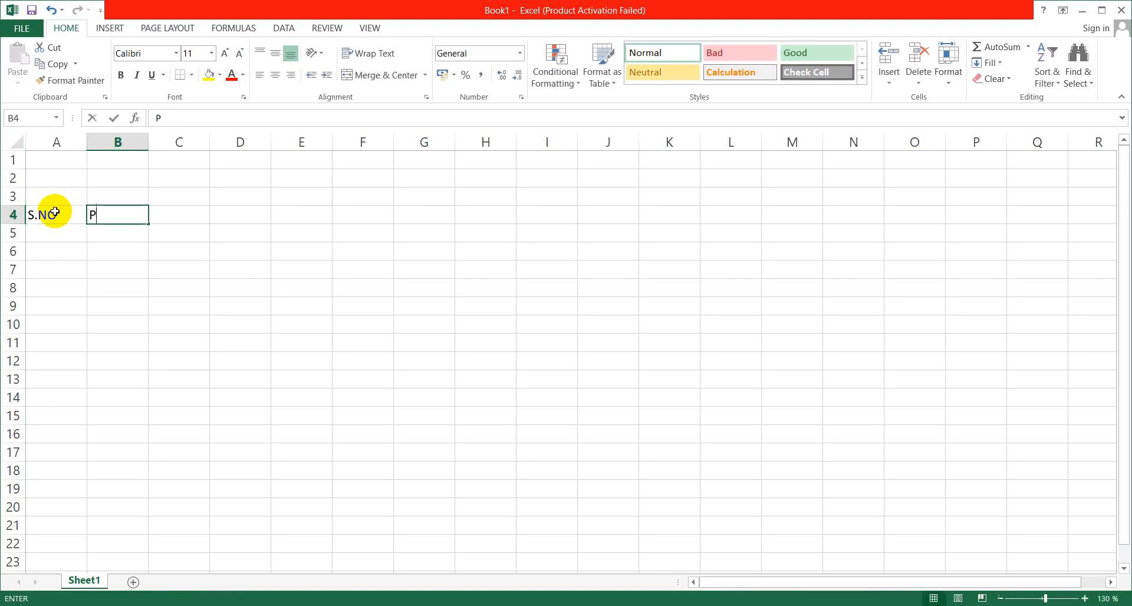
text(RODUCT)
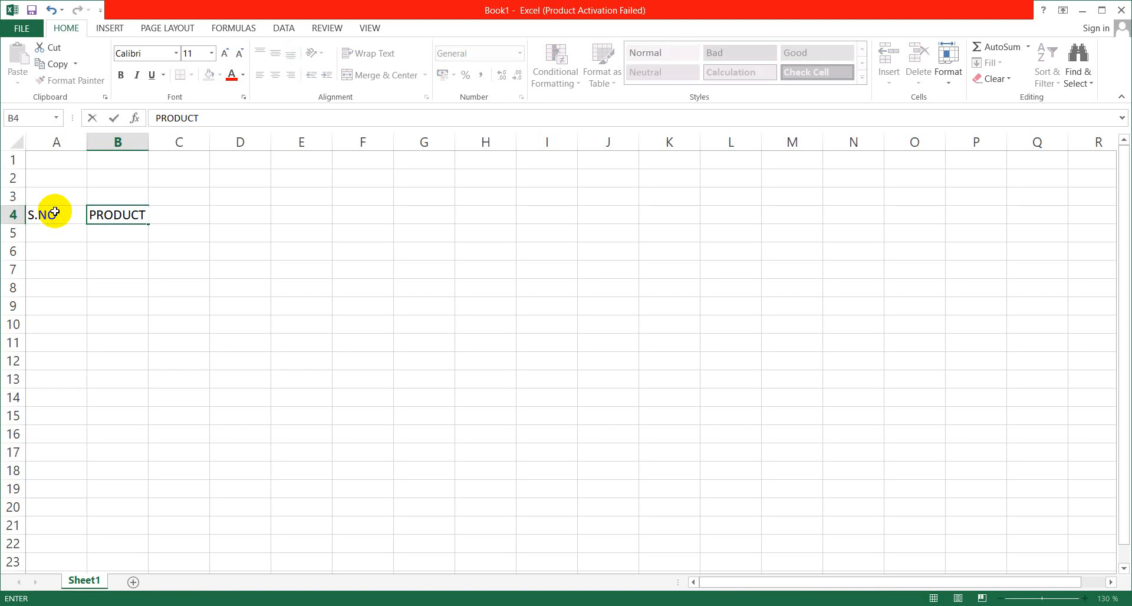
text( NAME)
click(183, 232)
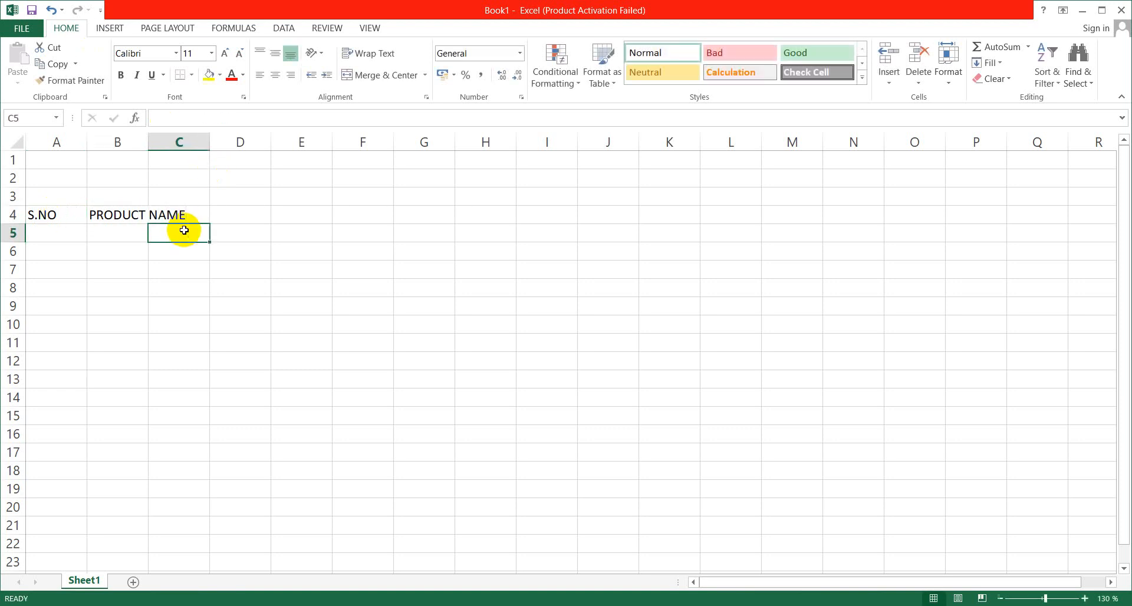
drag(149, 142, 189, 152)
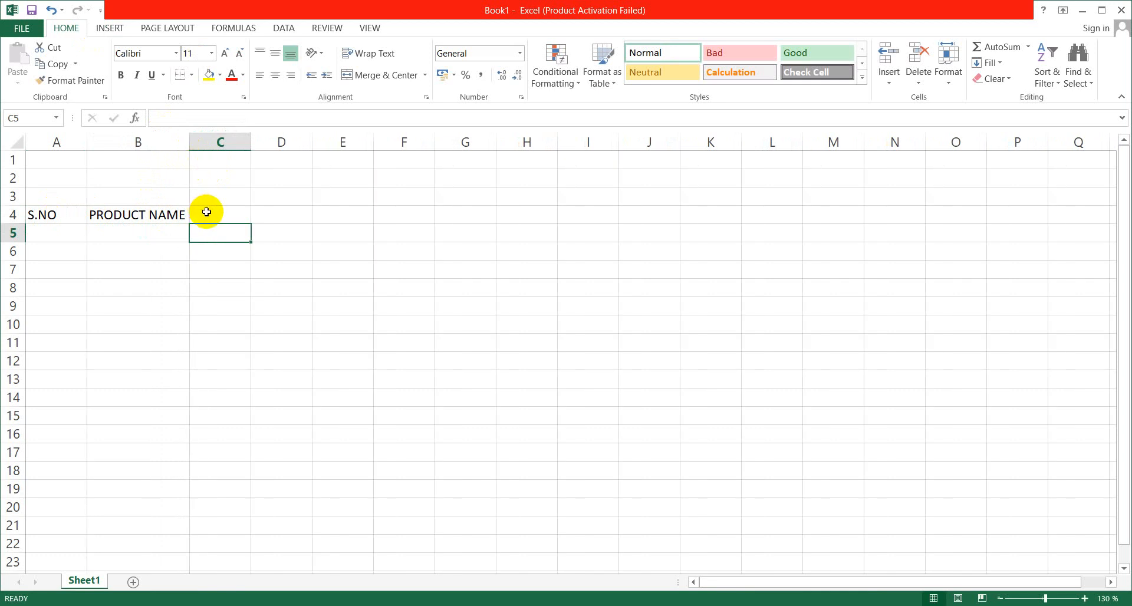
Enter the headers QTY, RATE and AMOUNT in cells C4, D4 and E4.
click(207, 212)
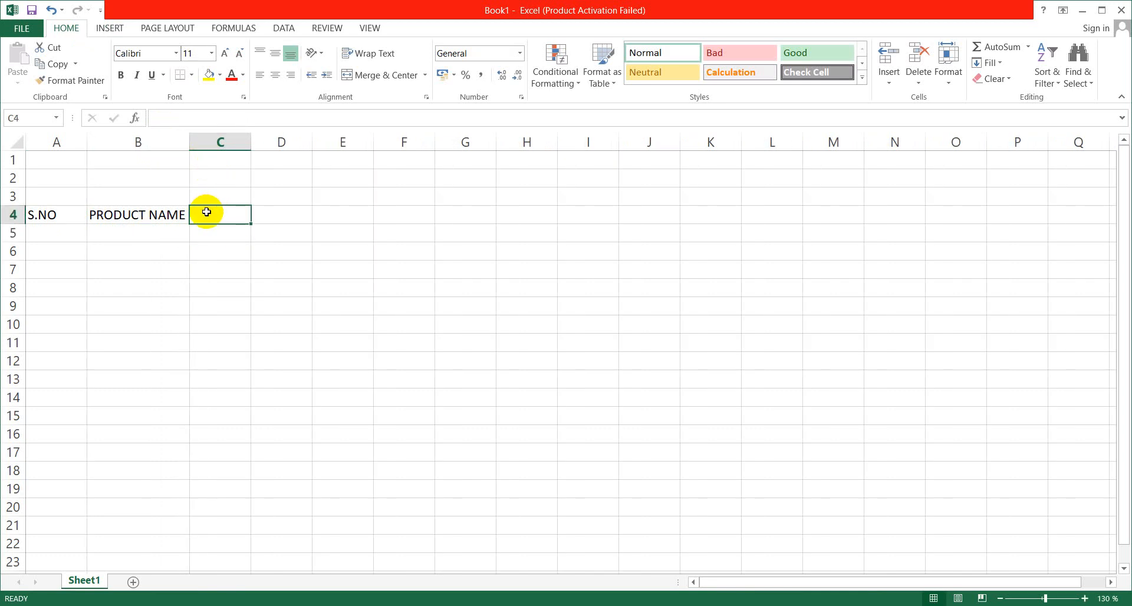
text(QTY)
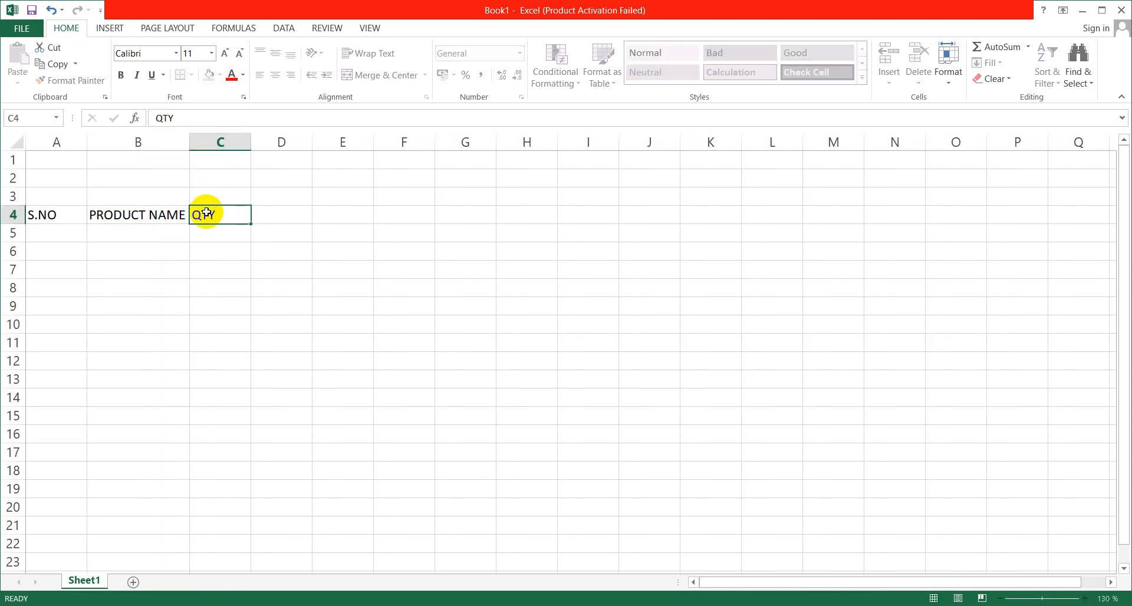
key(Tab)
text(RATE)
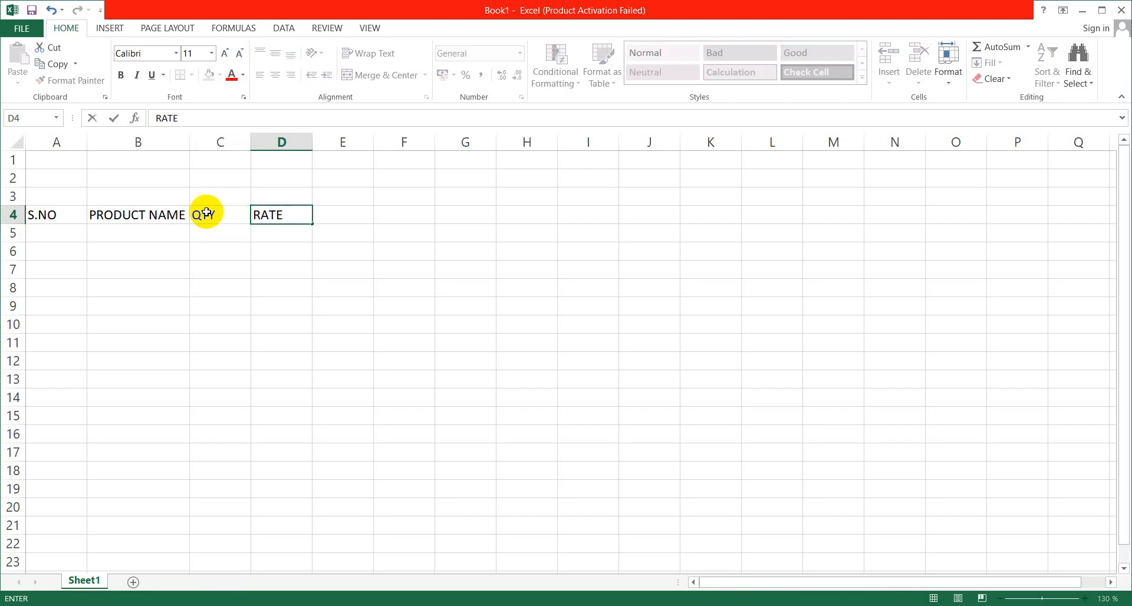
key(Tab)
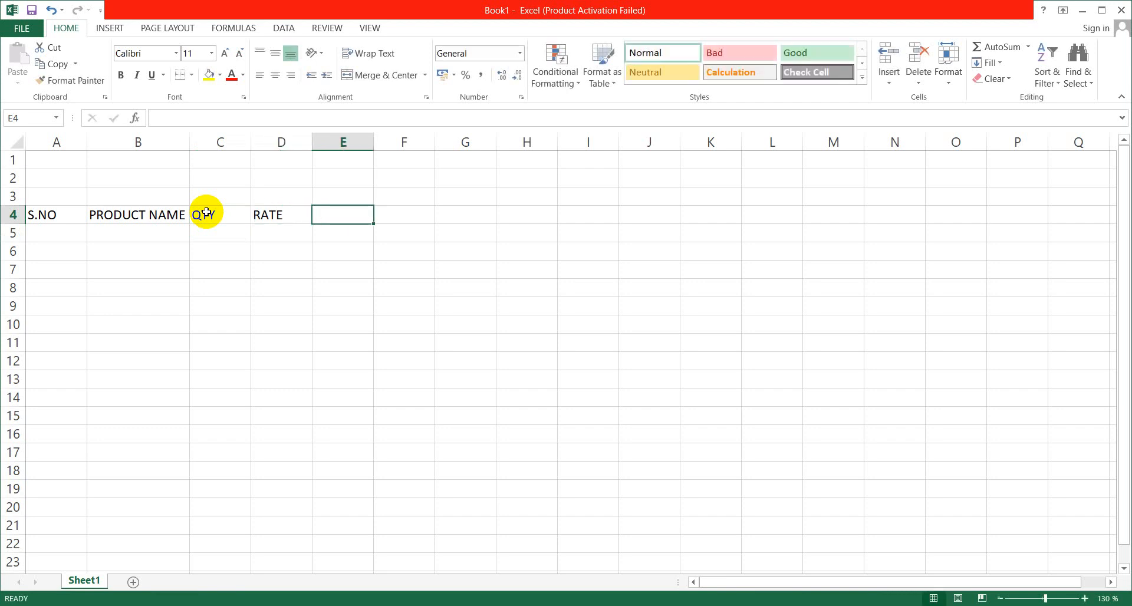
text(AMOUNT)
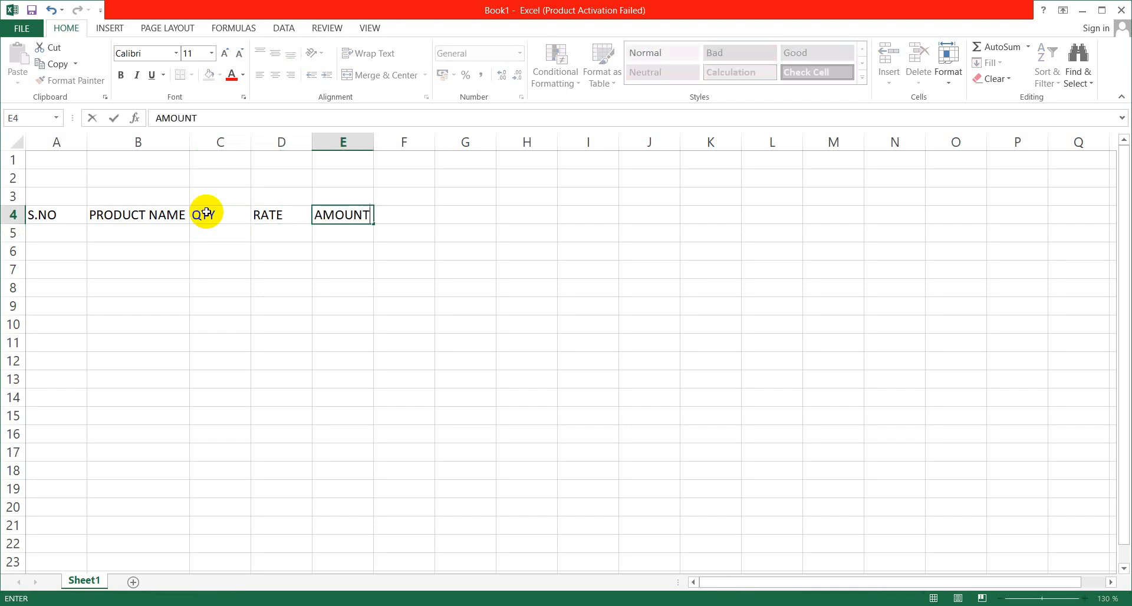
click(331, 251)
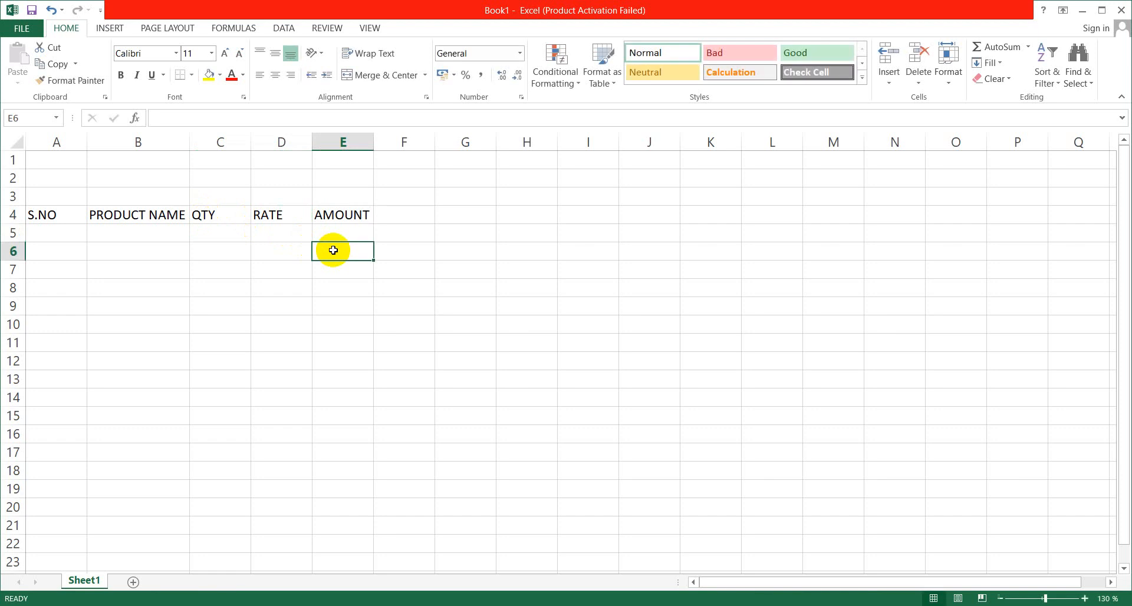
Merge and center cells C3:E3 above the first QTY, RATE and AMOUNT headers, and enter the heading PURCHASE.
drag(232, 195, 324, 195)
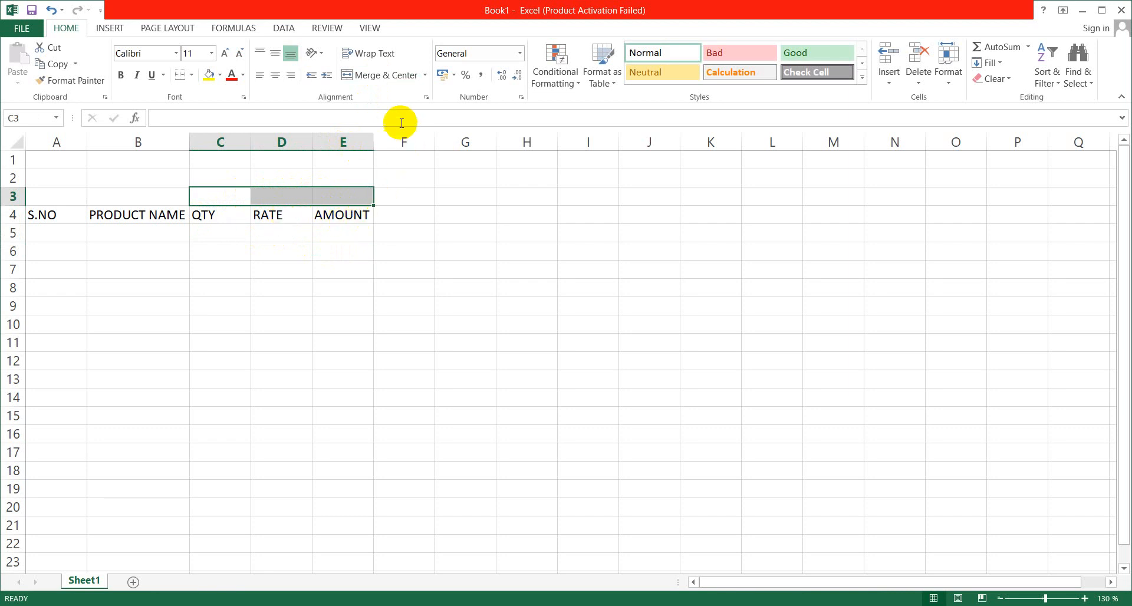
click(388, 75)
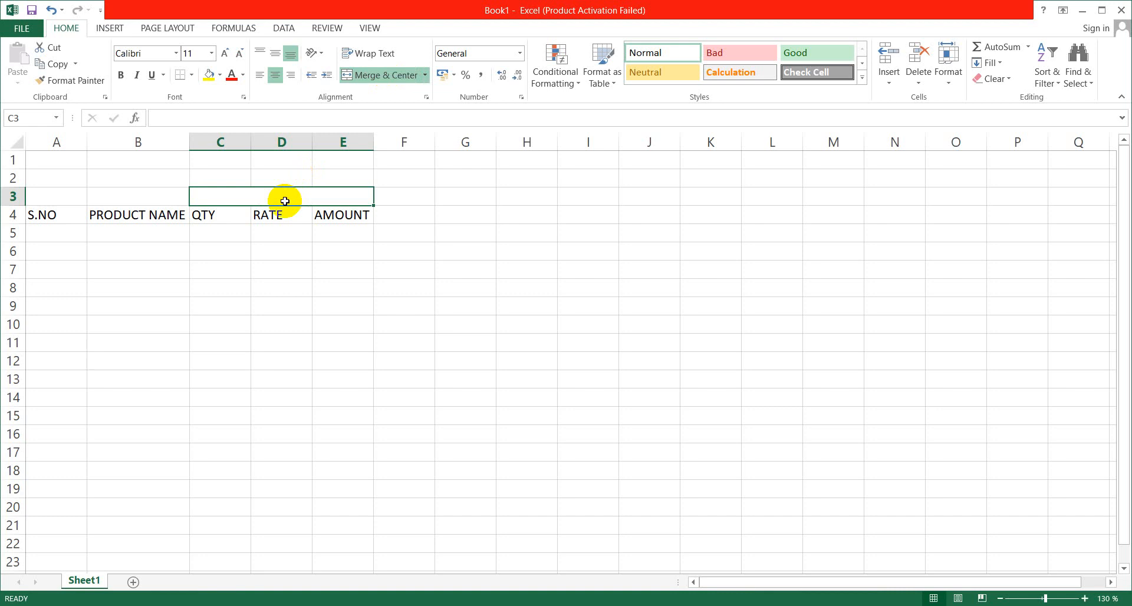
text(PURC)
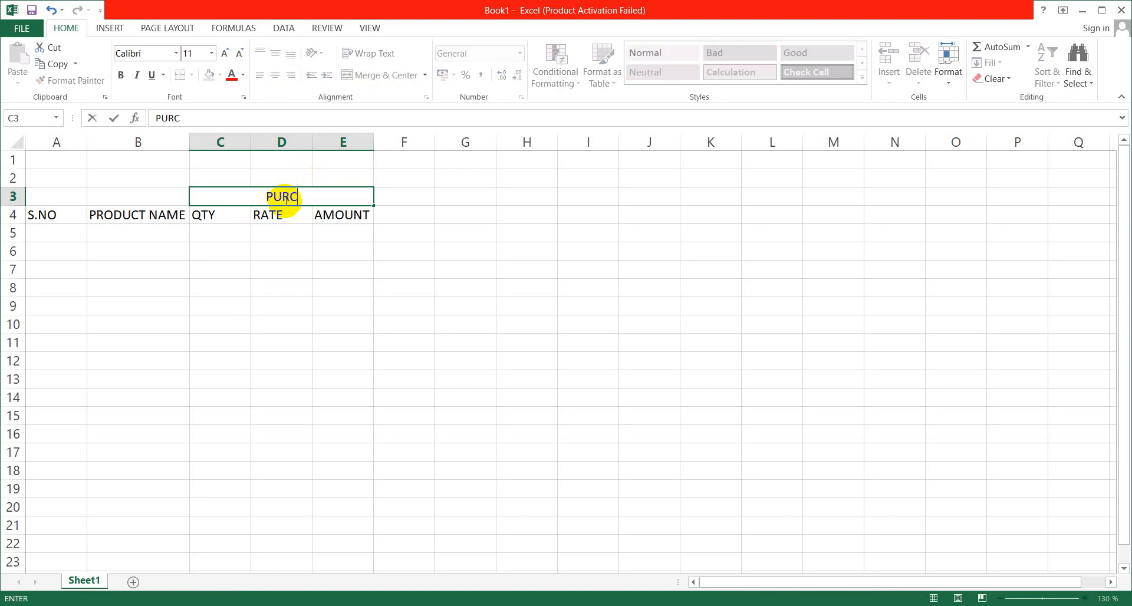
text(HASE)
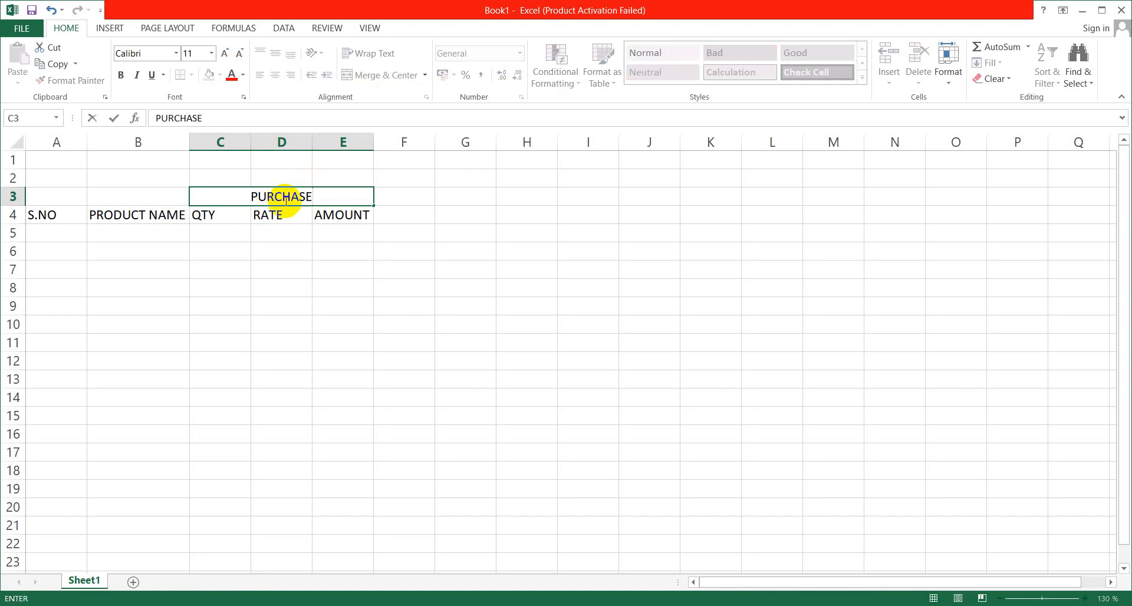
click(348, 235)
Fill the QTY, RATE and AMOUNT headers from C4:E4 across to F4:H4, and merge and center cells F3:H3 above them.
click(219, 216)
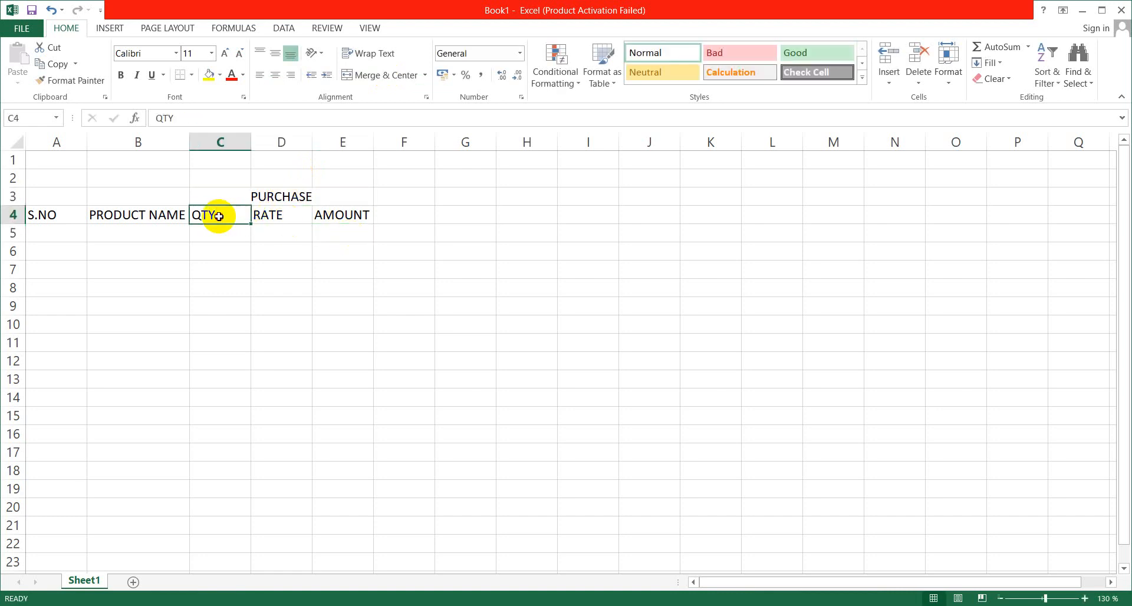
drag(219, 216, 539, 216)
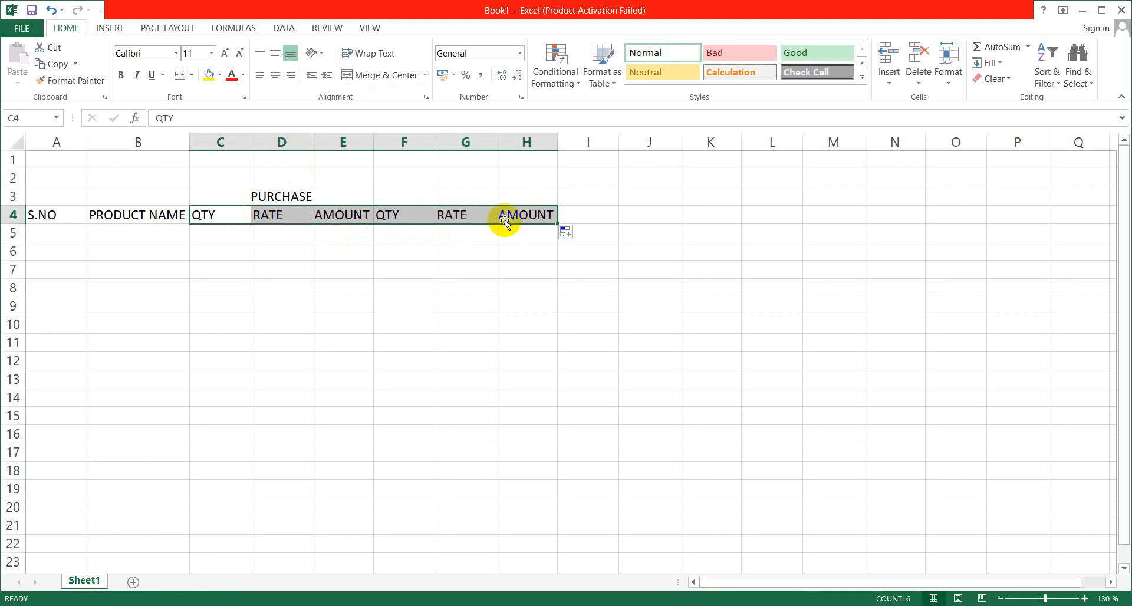
drag(413, 194, 519, 194)
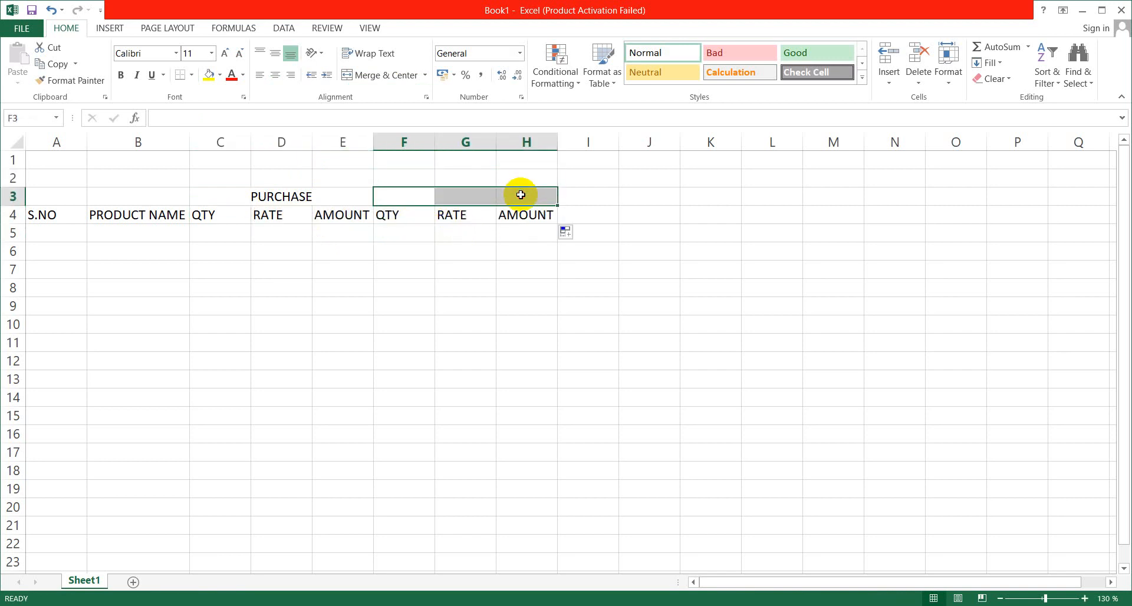
click(395, 75)
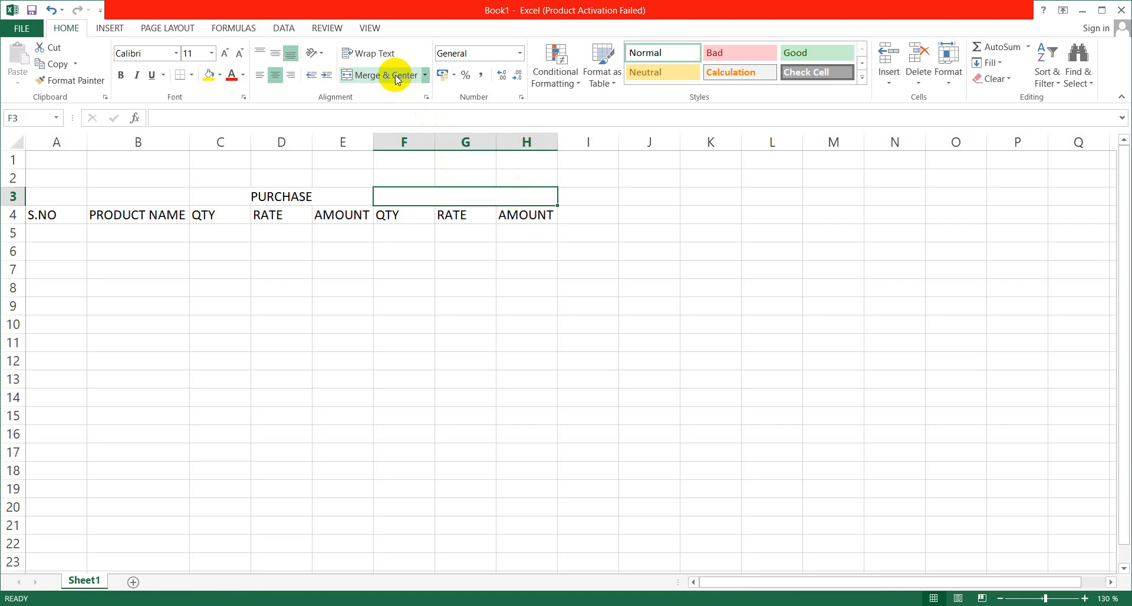
right_click(399, 202)
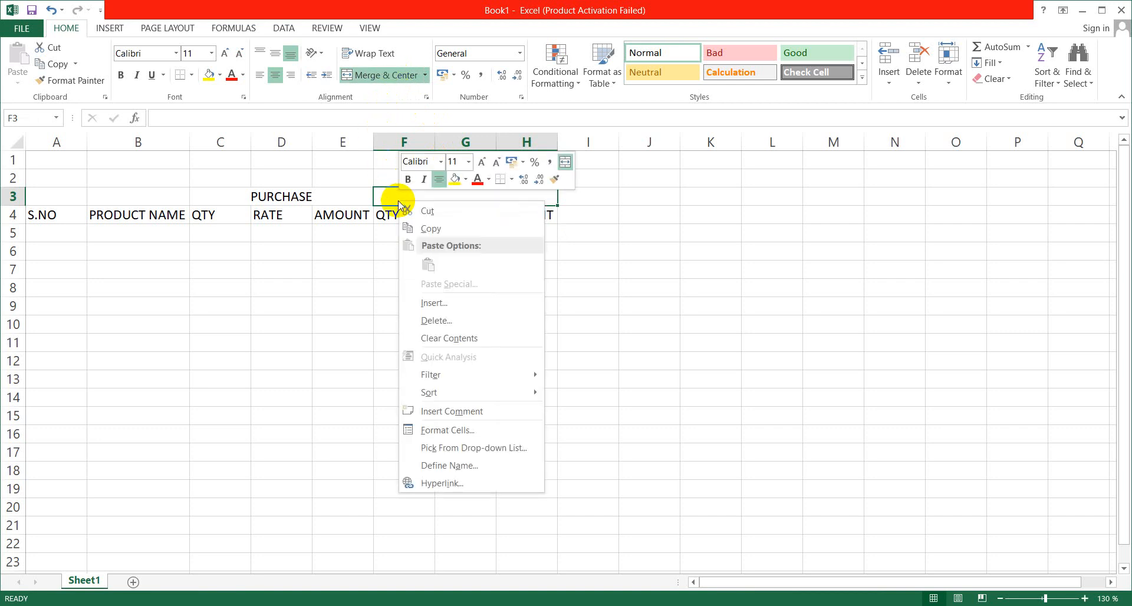
key(o)
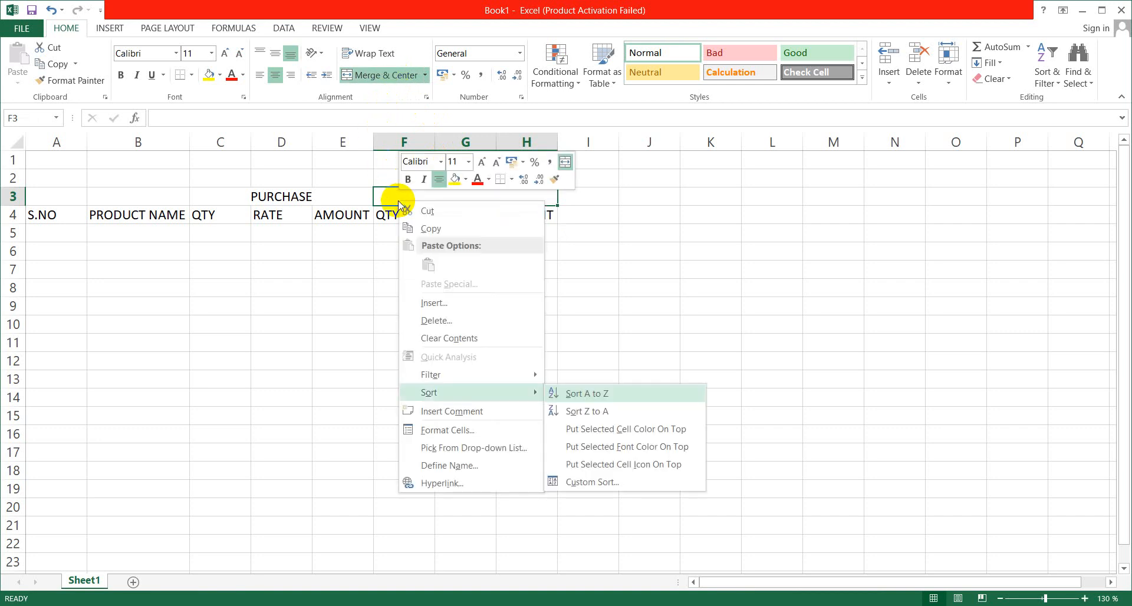
click(387, 201)
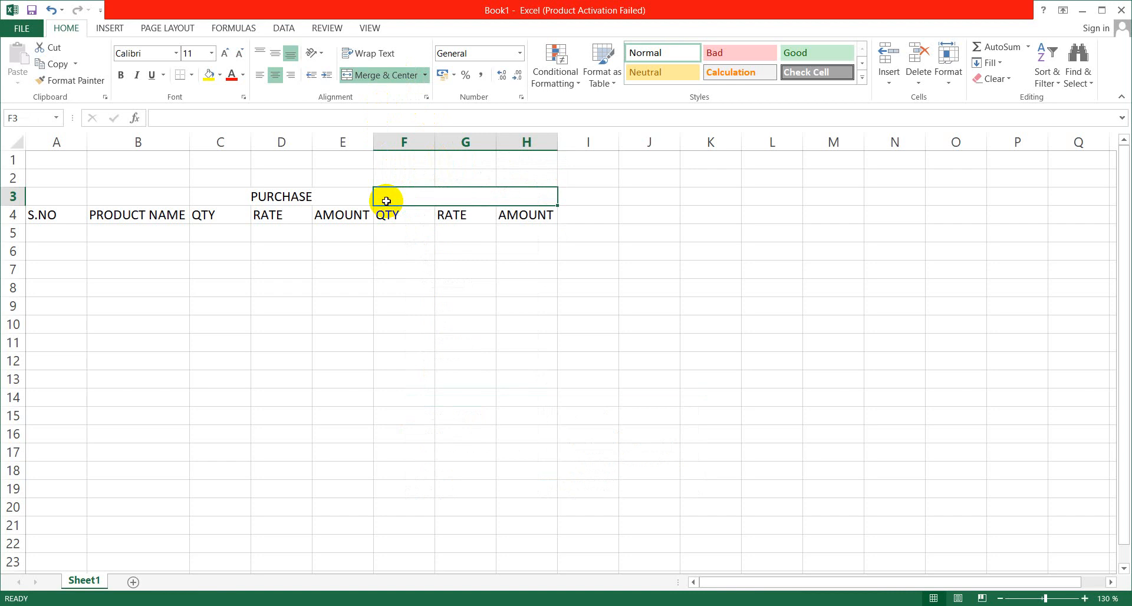
Enter the heading SOLD in the merged cell F3:H3.
text(SOLD)
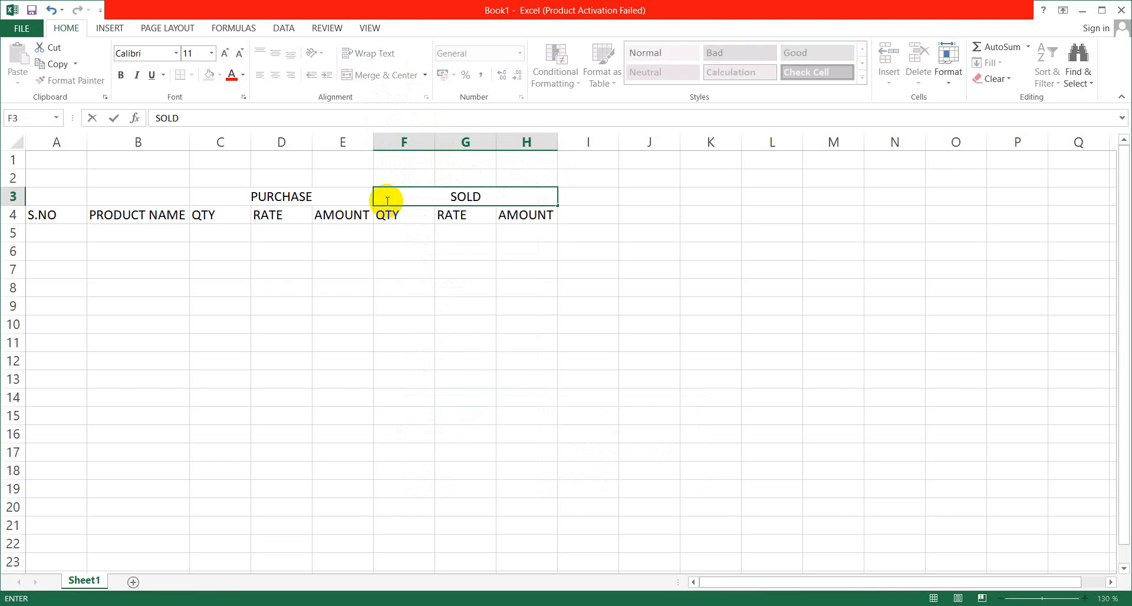
click(554, 252)
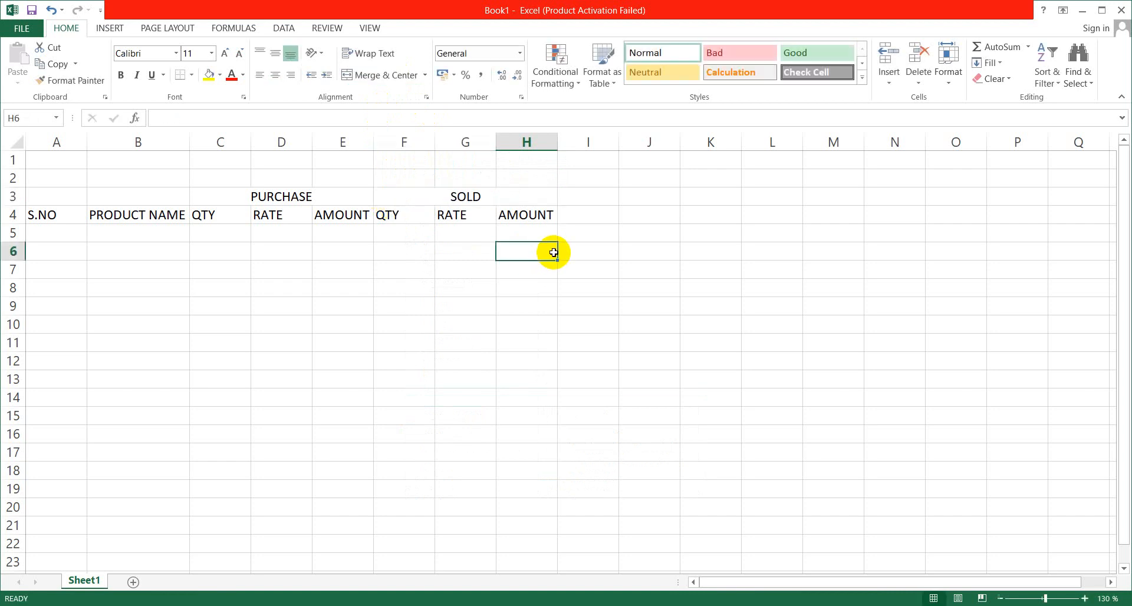
Enter the headers QTY, AMOUNT and P/L in cells I4, J4 and K4.
right_click(591, 218)
text(c)
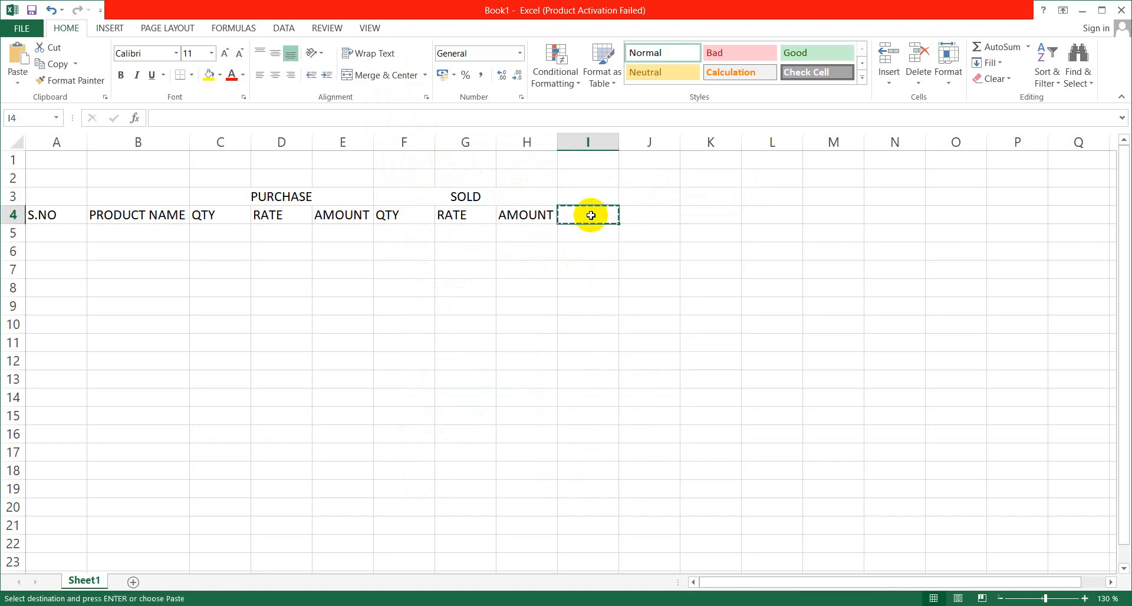
text(Y)
key(BackSpace)
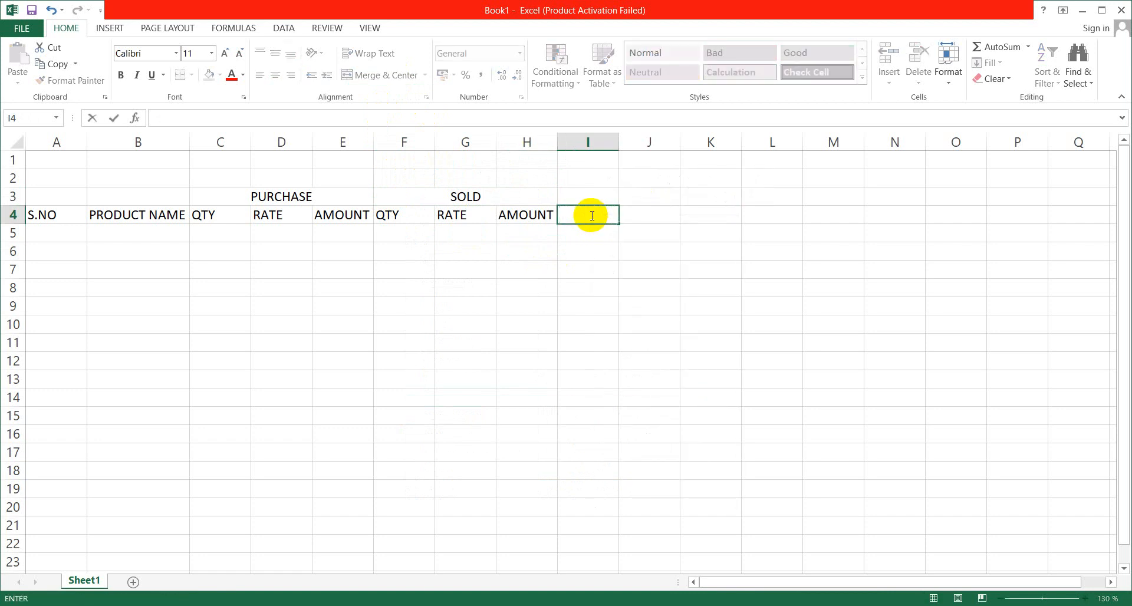
text(QTY)
key(Tab)
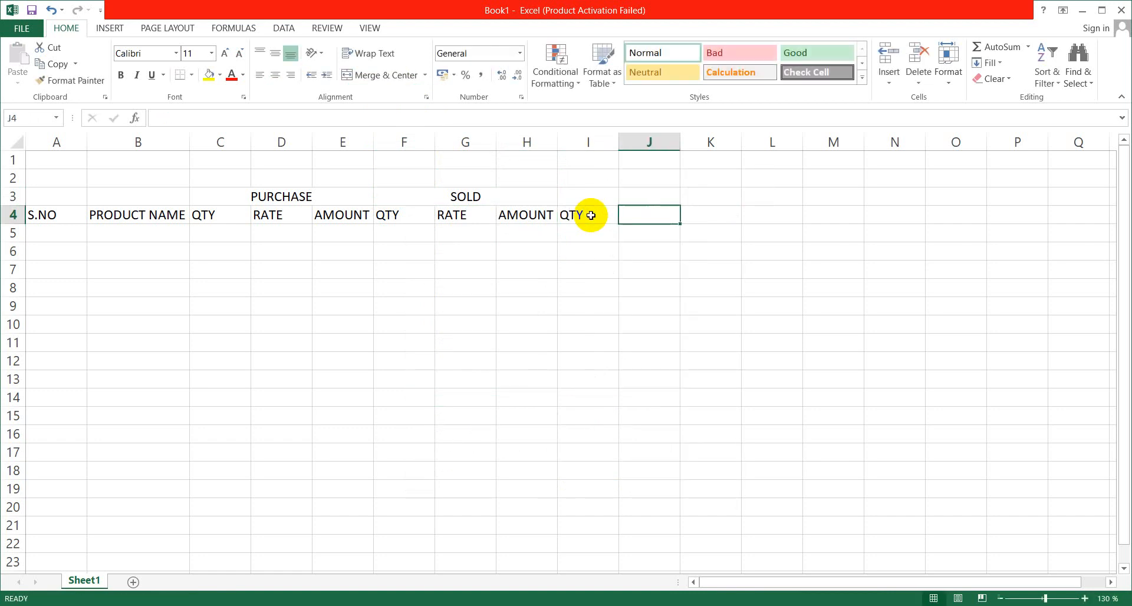
text(AMOUNT)
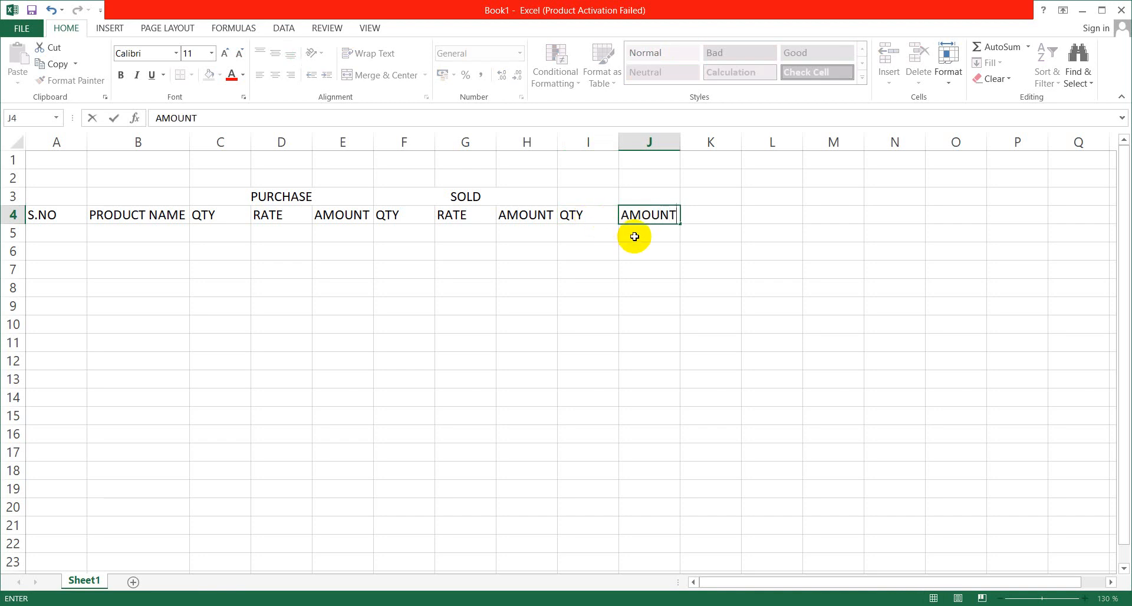
click(704, 213)
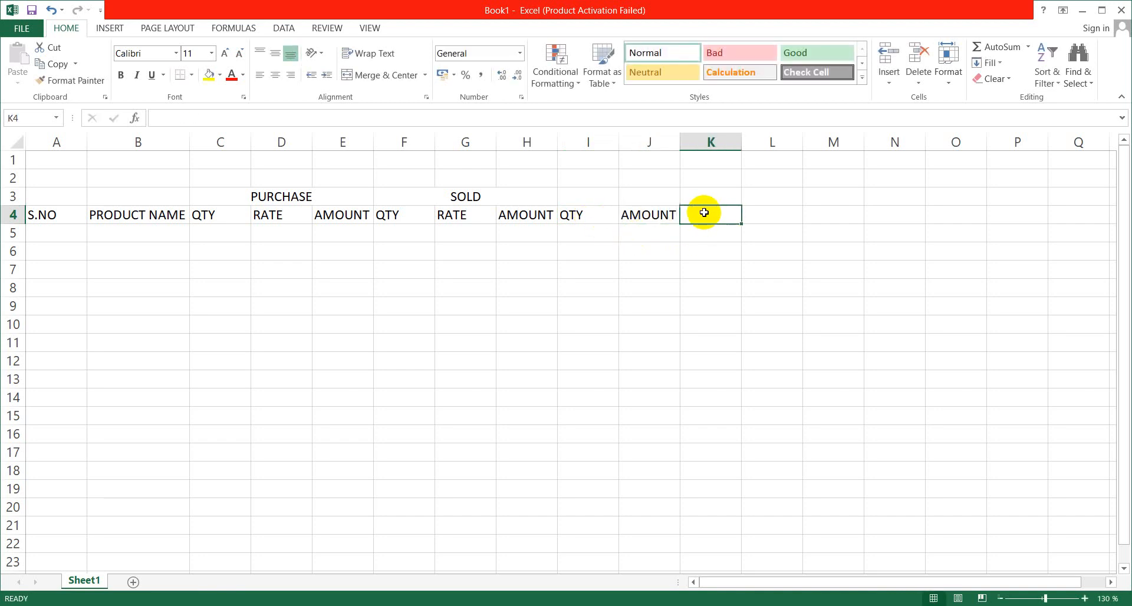
text(P)
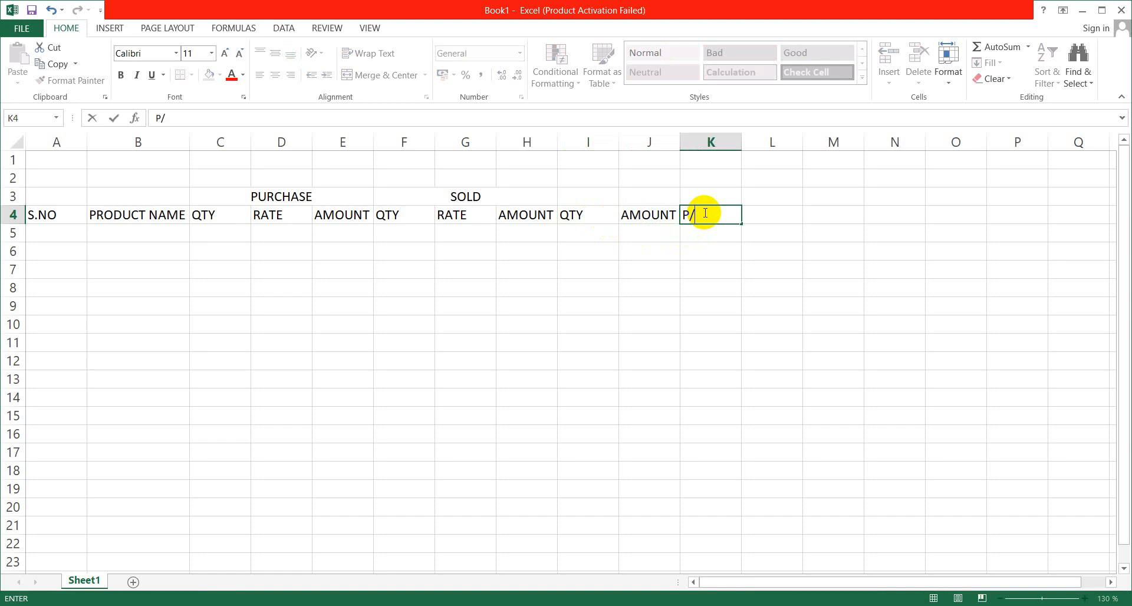
text(/L)
click(684, 245)
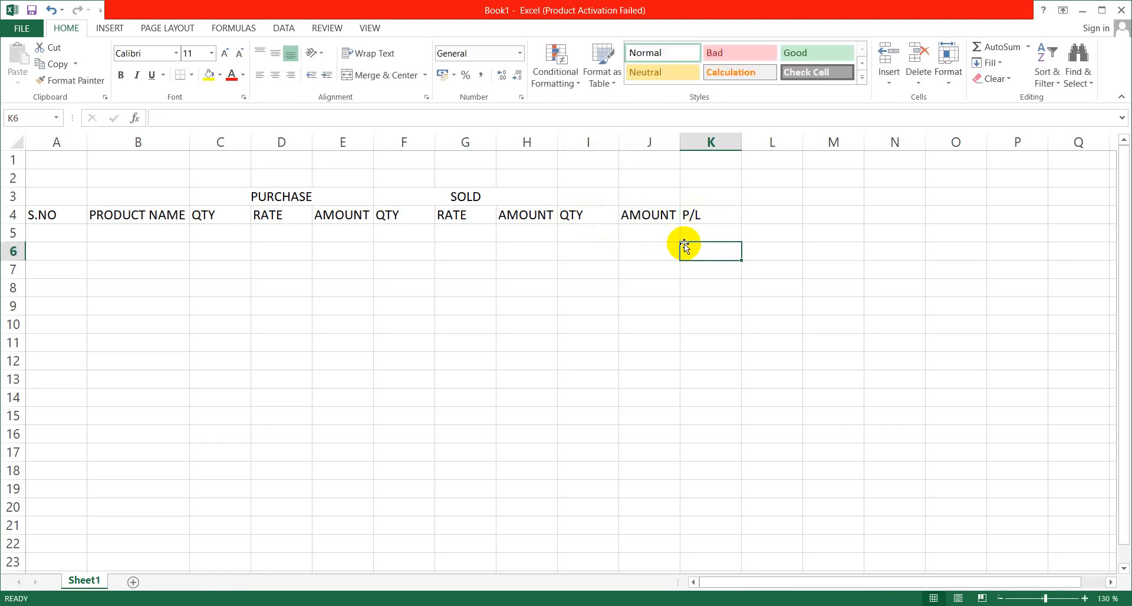
Merge and center cells I3:K3 above the last QTY, AMOUNT and P/L headers, and enter the heading CLOSING STOCK.
drag(581, 195, 701, 192)
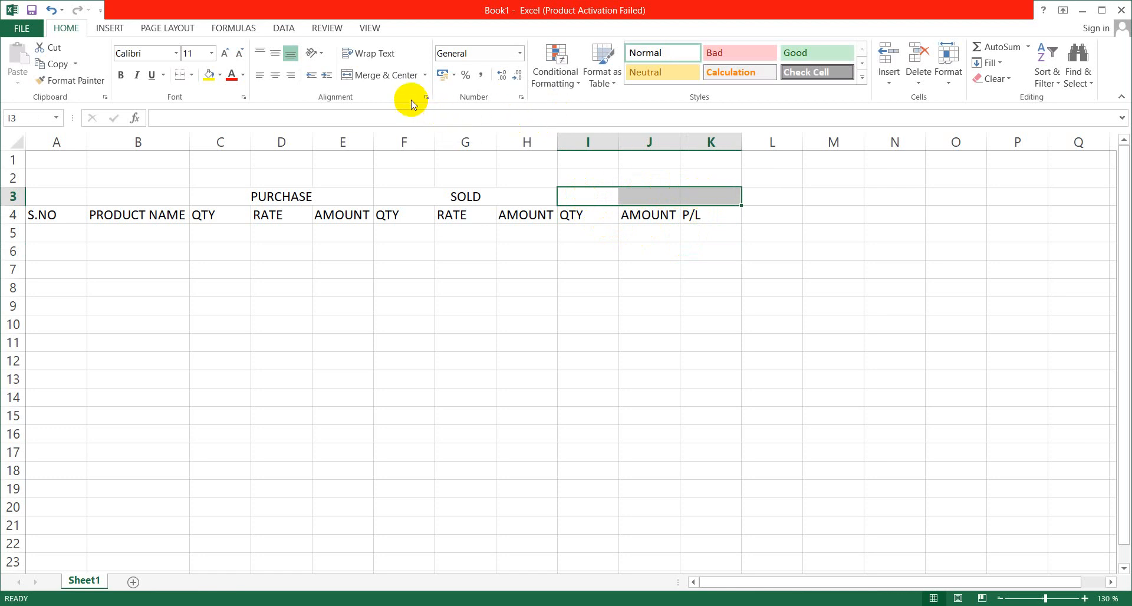
click(392, 75)
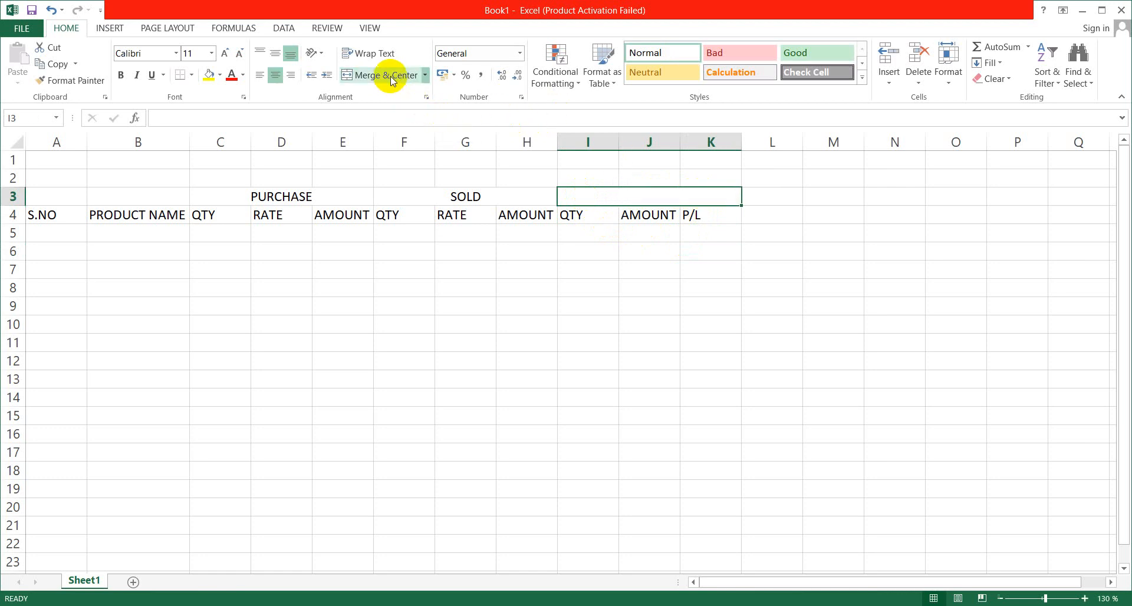
text(CLO)
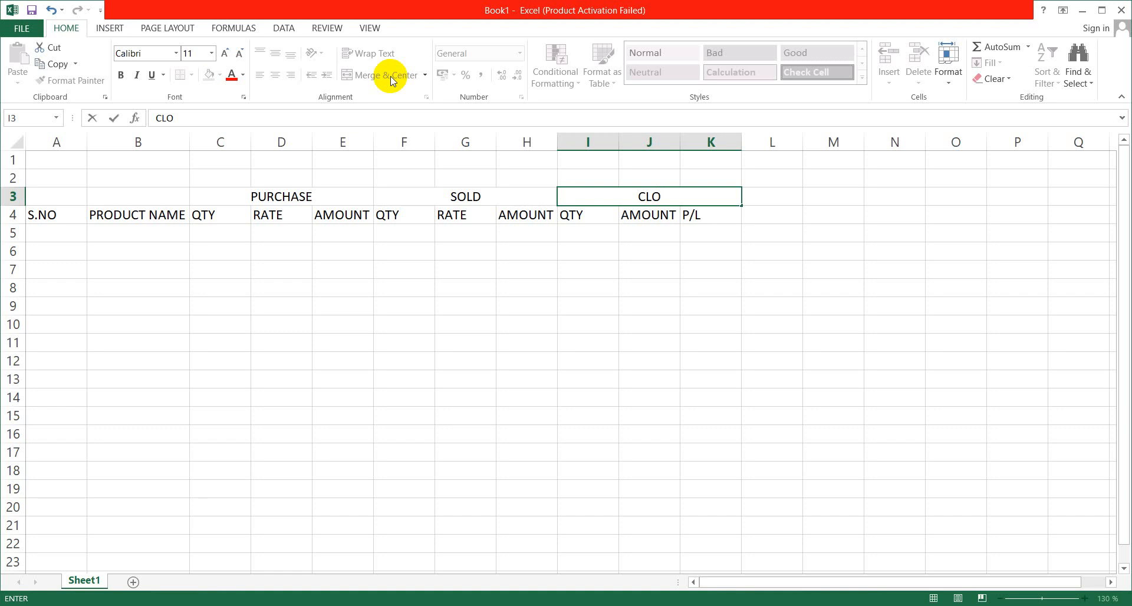
text(SING STO)
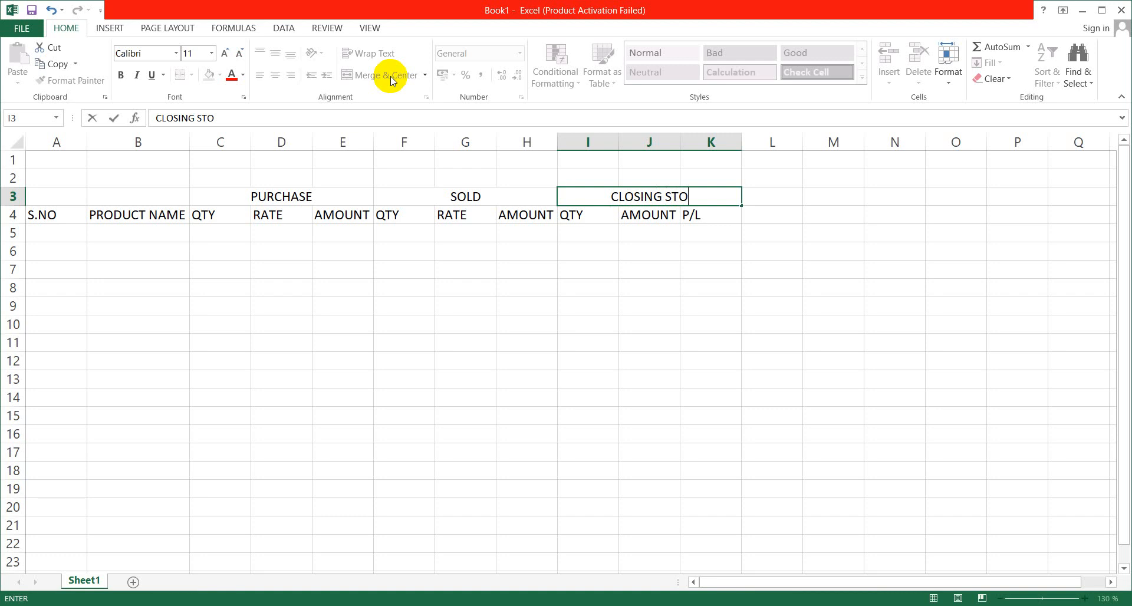
text(CK)
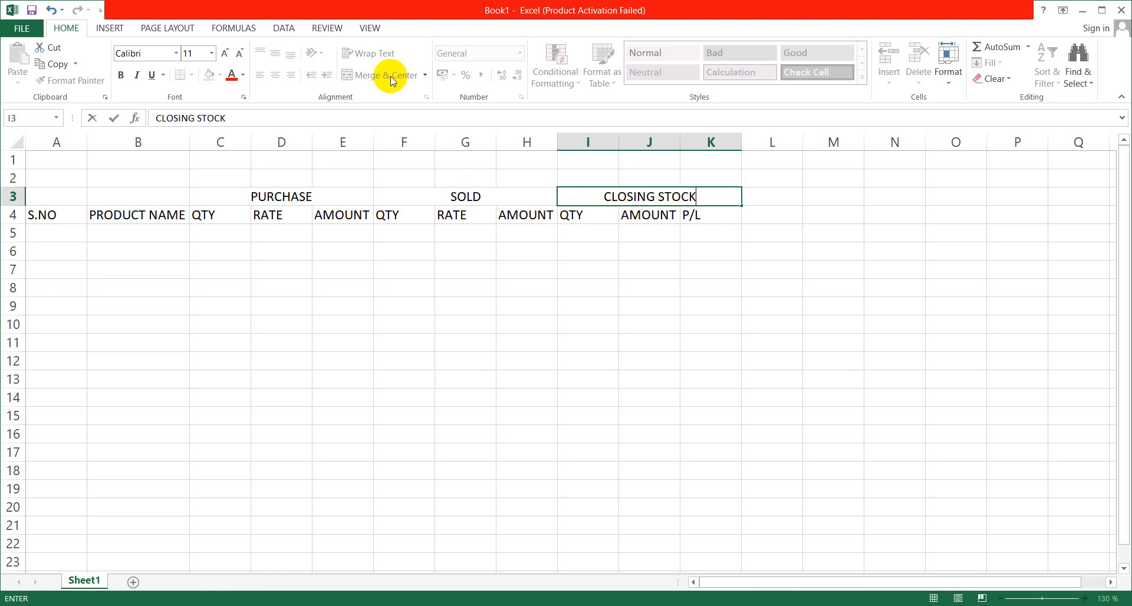
right_click(571, 257)
key(Escape)
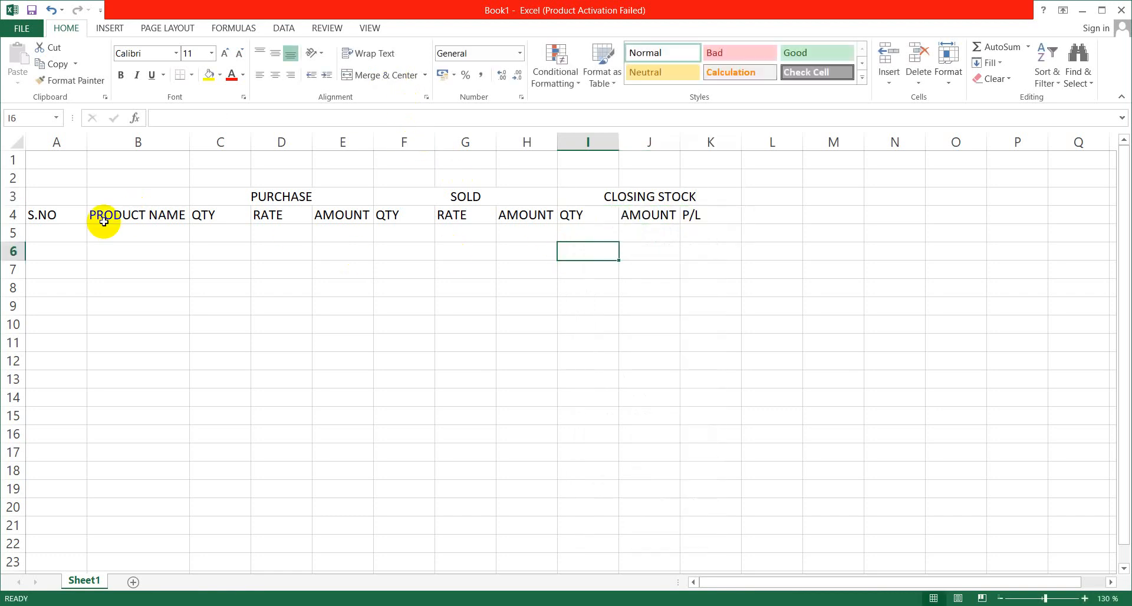
Zoom the sheet to the table range A3:K21 and show it from row 1.
drag(47, 196, 627, 210)
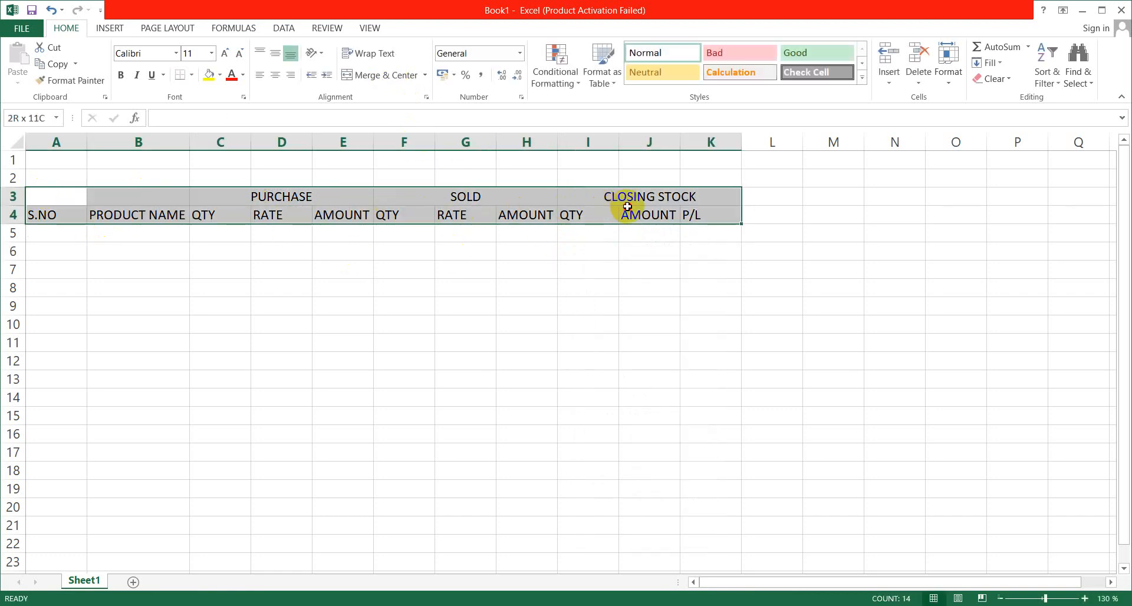
click(370, 27)
drag(56, 200, 613, 423)
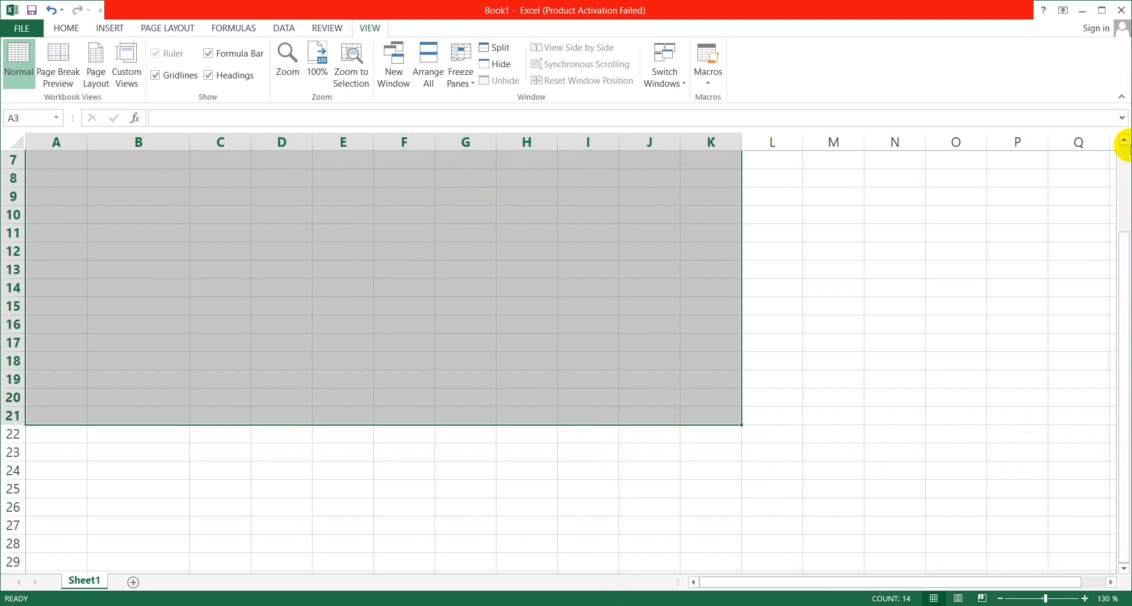
click(1124, 141)
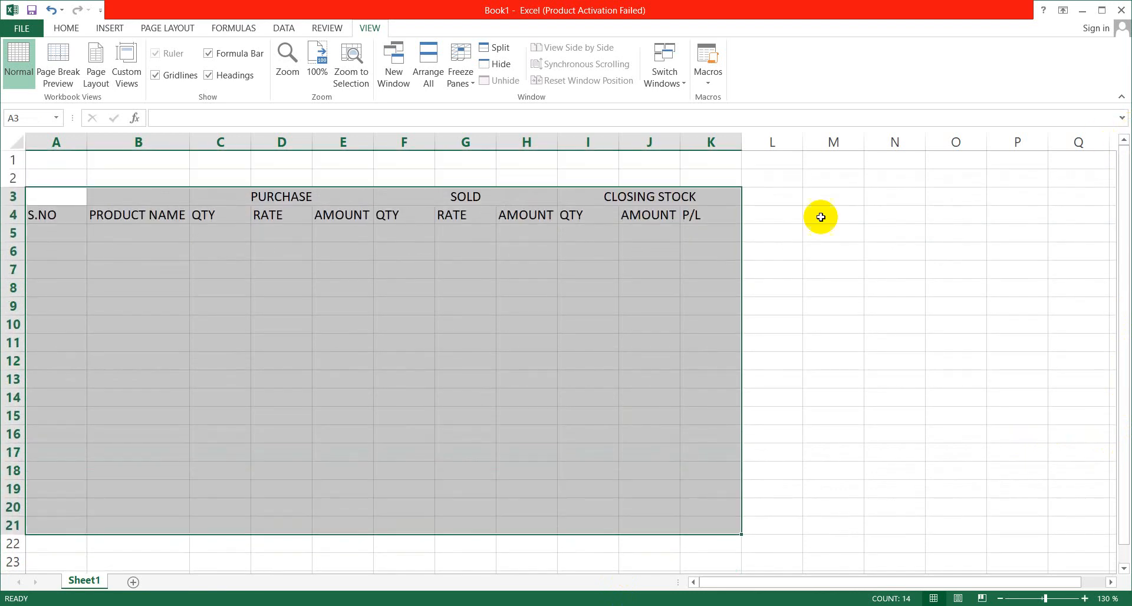
click(353, 72)
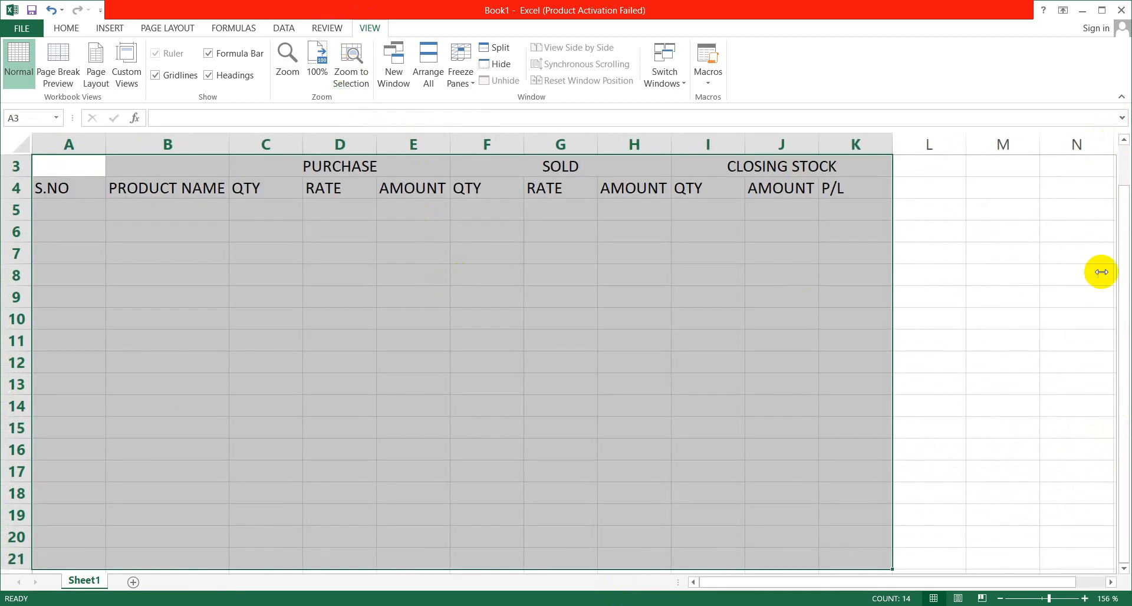
drag(1123, 286, 1124, 246)
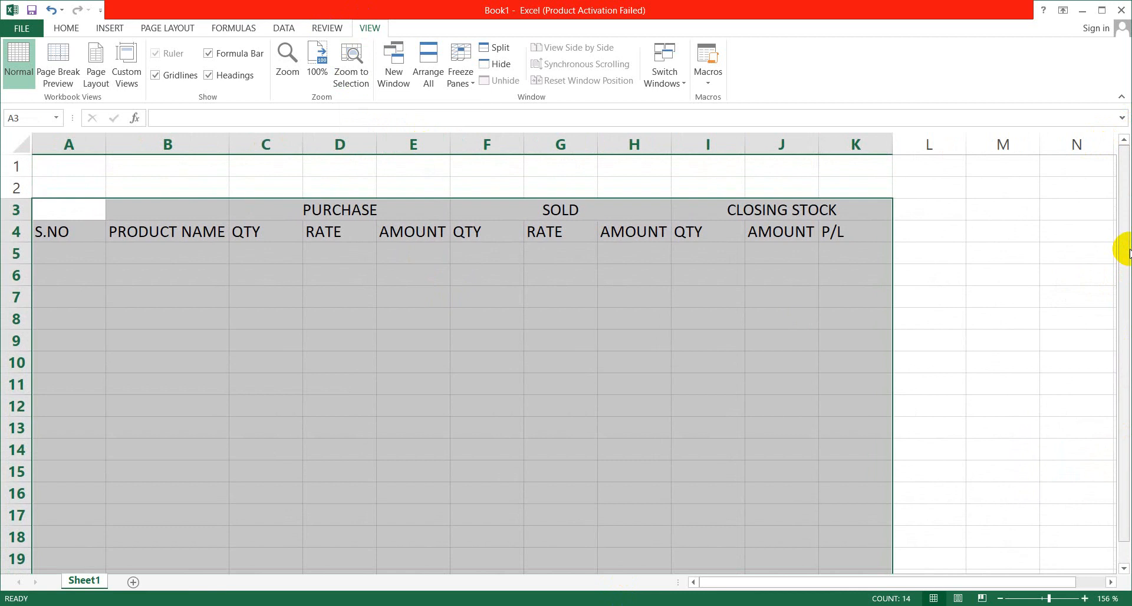
click(295, 351)
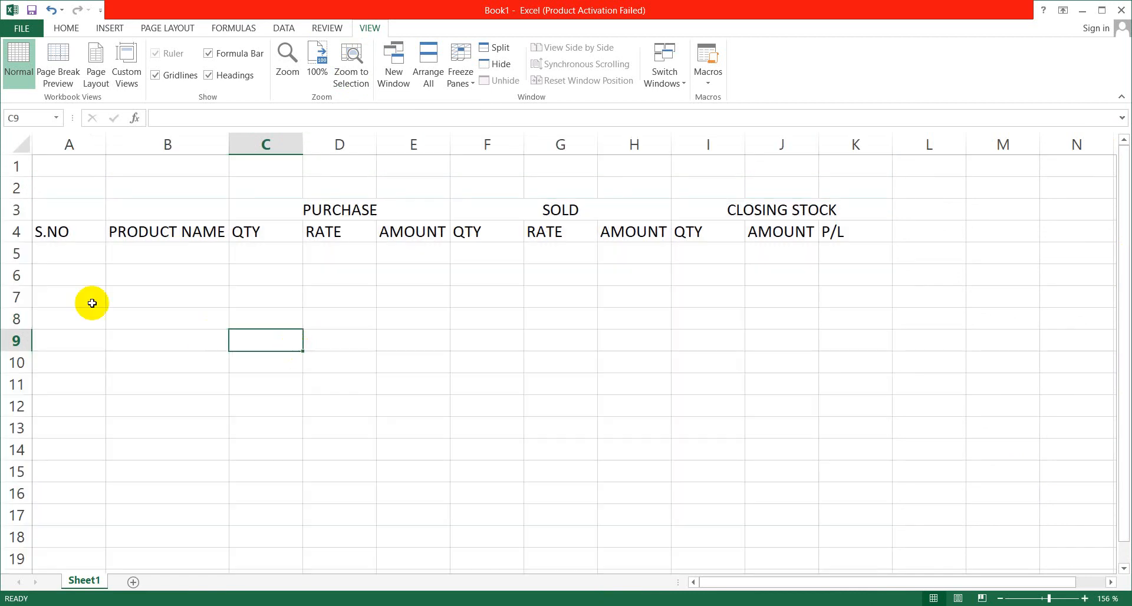
Enter 1 and 2 in cells A5 and A6 and fill the serial number series down to 12 in A16.
click(73, 253)
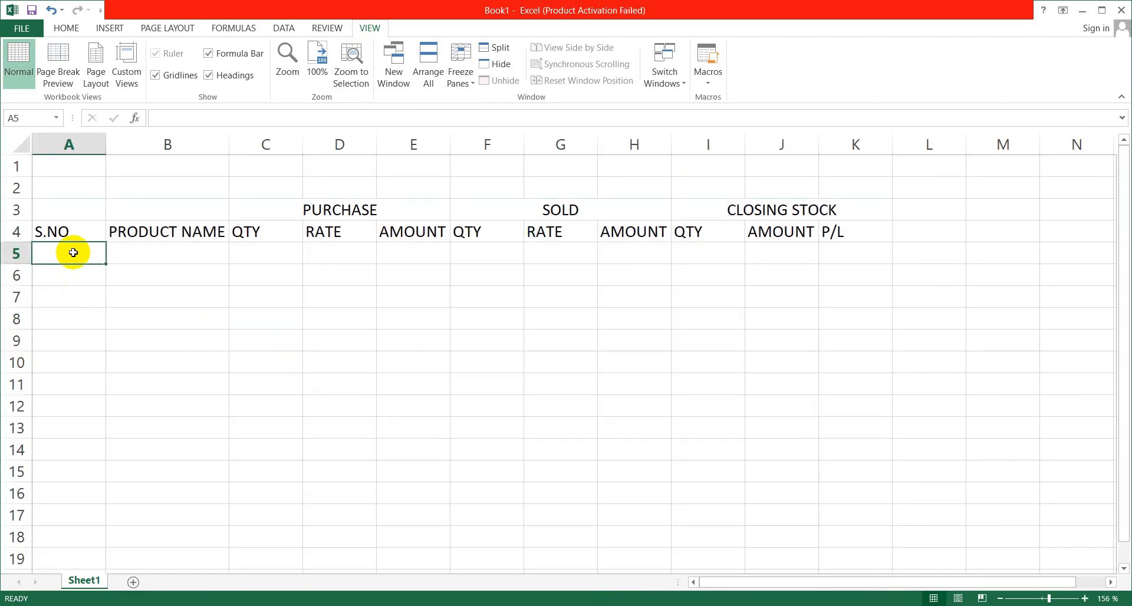
text(1)
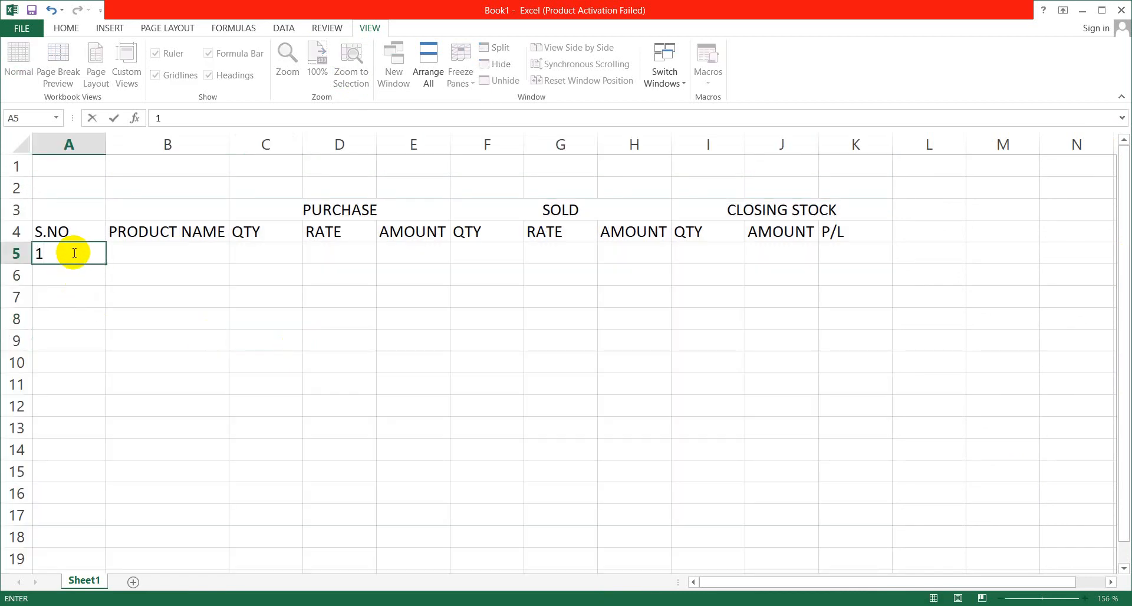
key(Return)
text(2)
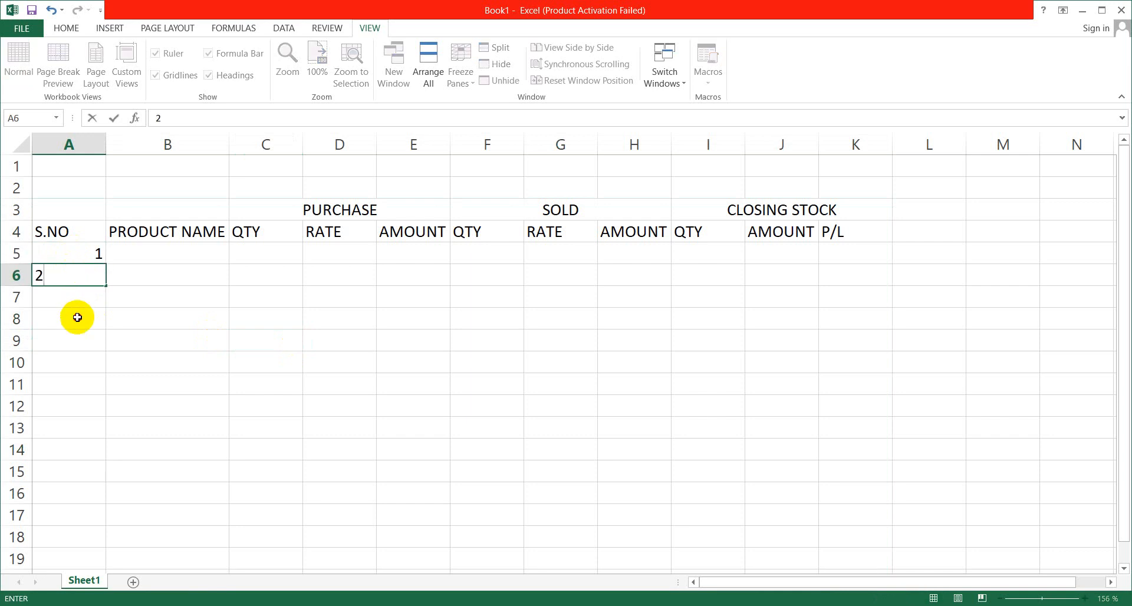
click(78, 318)
drag(84, 252, 103, 510)
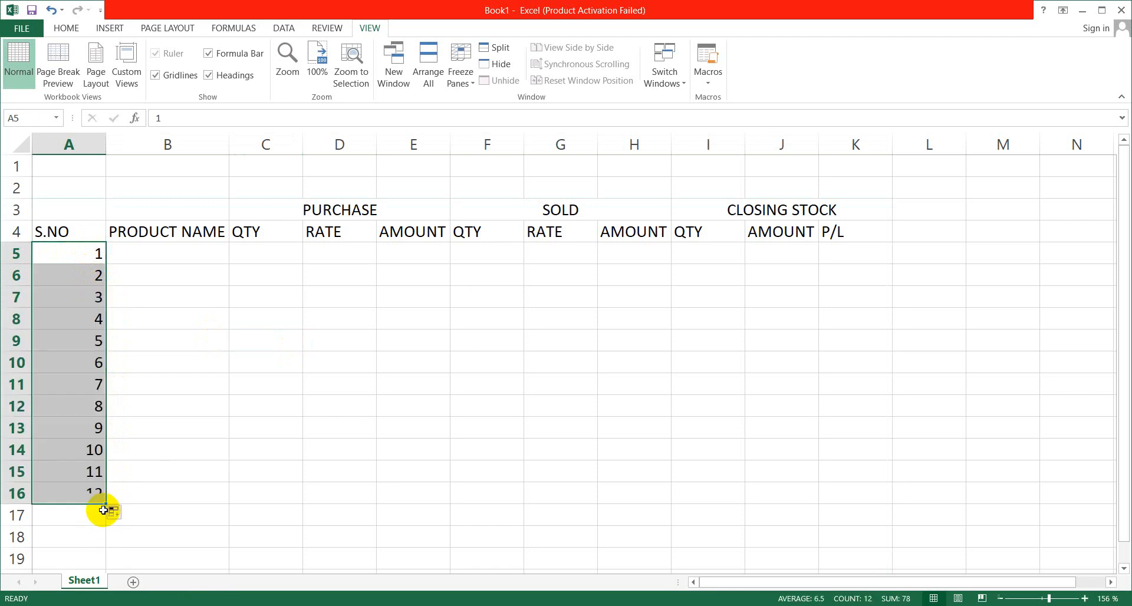
Enter PRODUCT 1 in cell B5 and fill the product names down to PRODUCT 12 in B16.
click(160, 250)
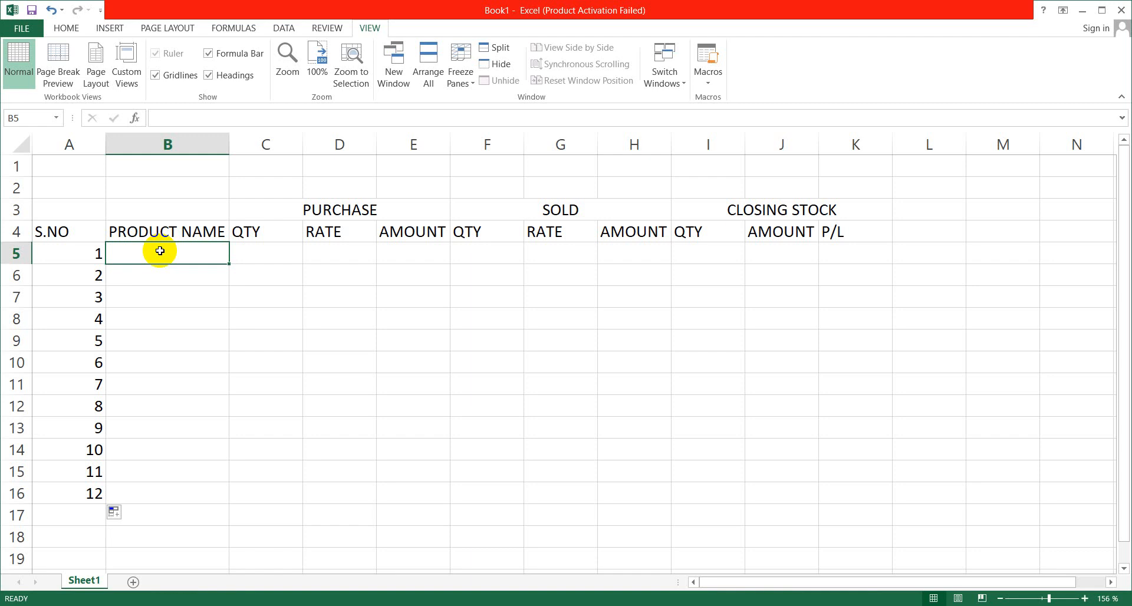
text(PRO)
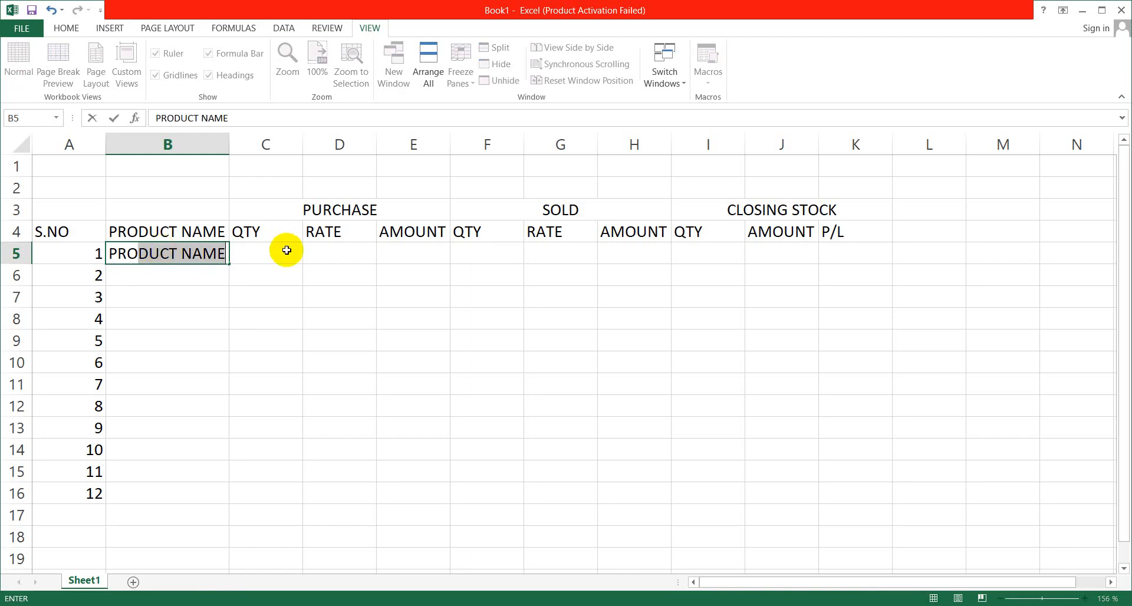
key(Delete)
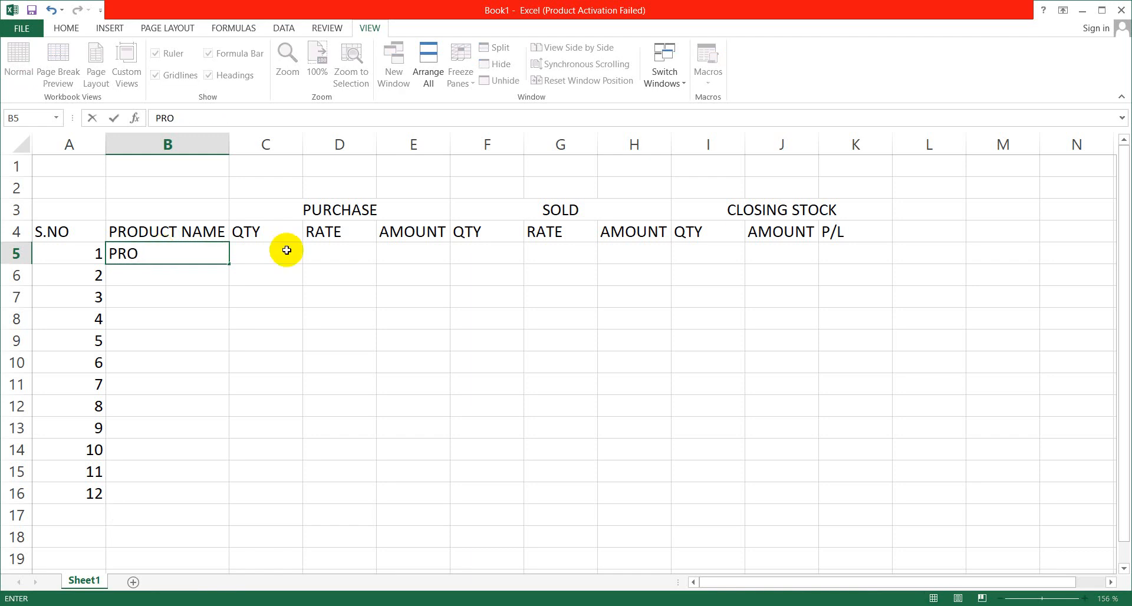
text(DU)
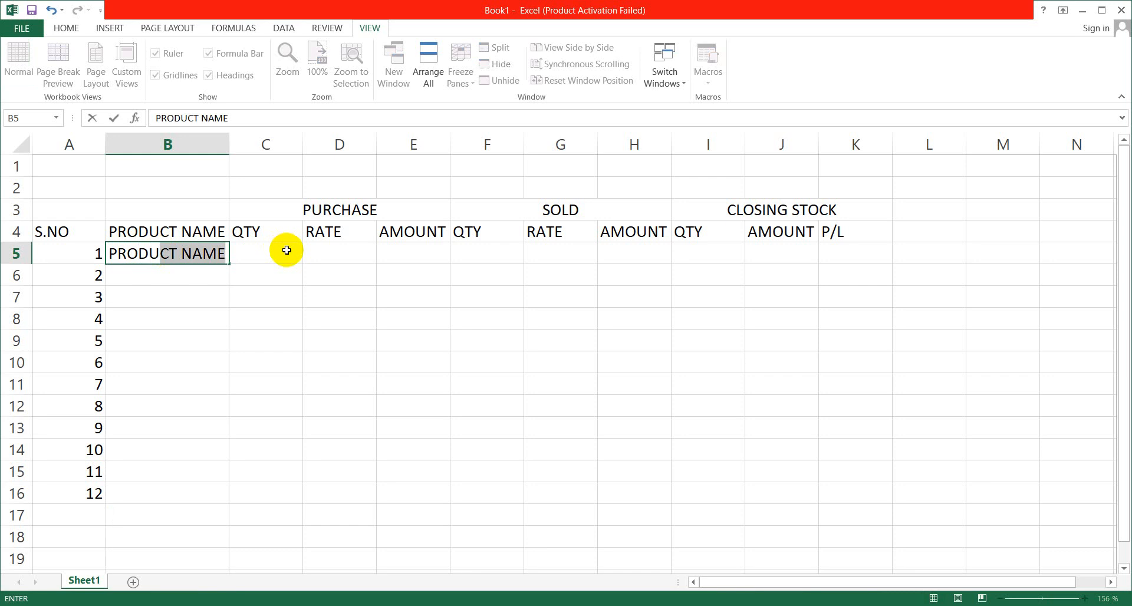
click(226, 254)
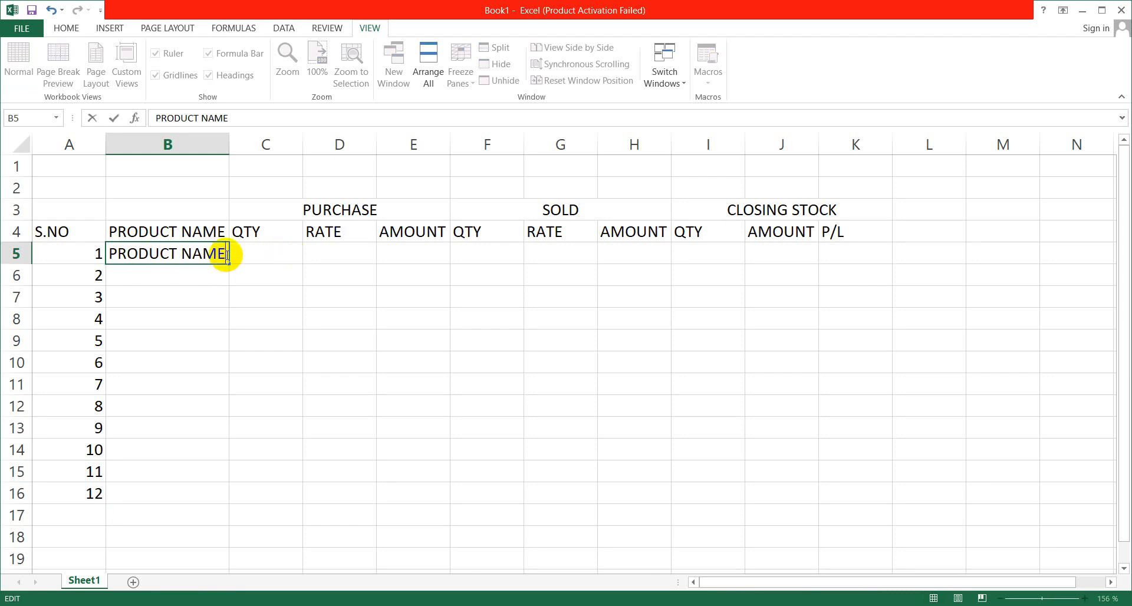
key(BackSpace)
key(BackSpace)
key(BackSpace)
key(BackSpace)
text(1)
click(223, 276)
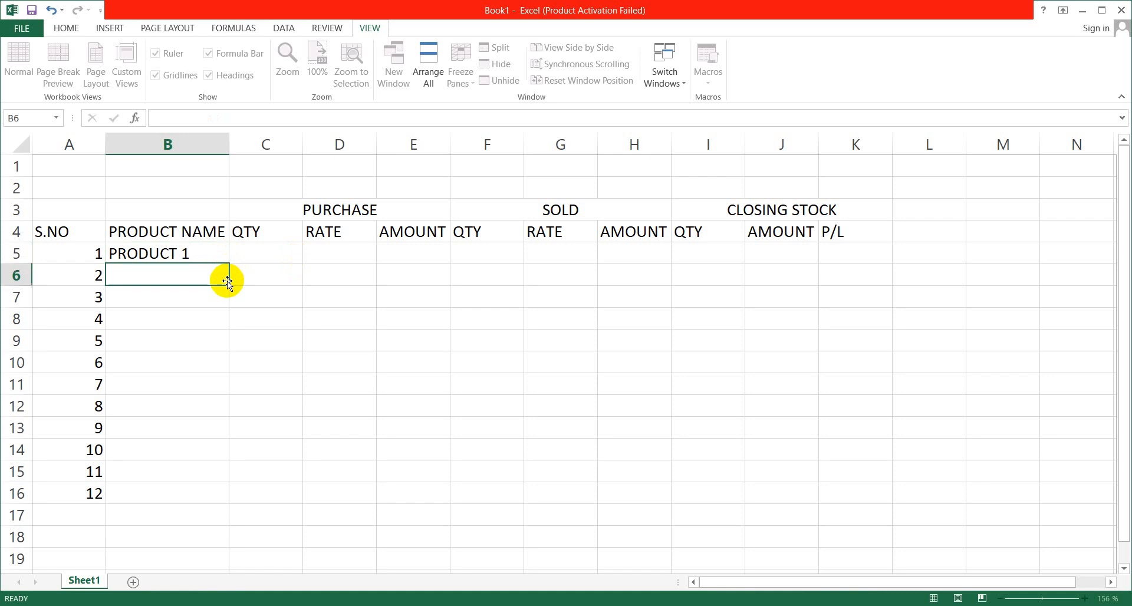
click(212, 251)
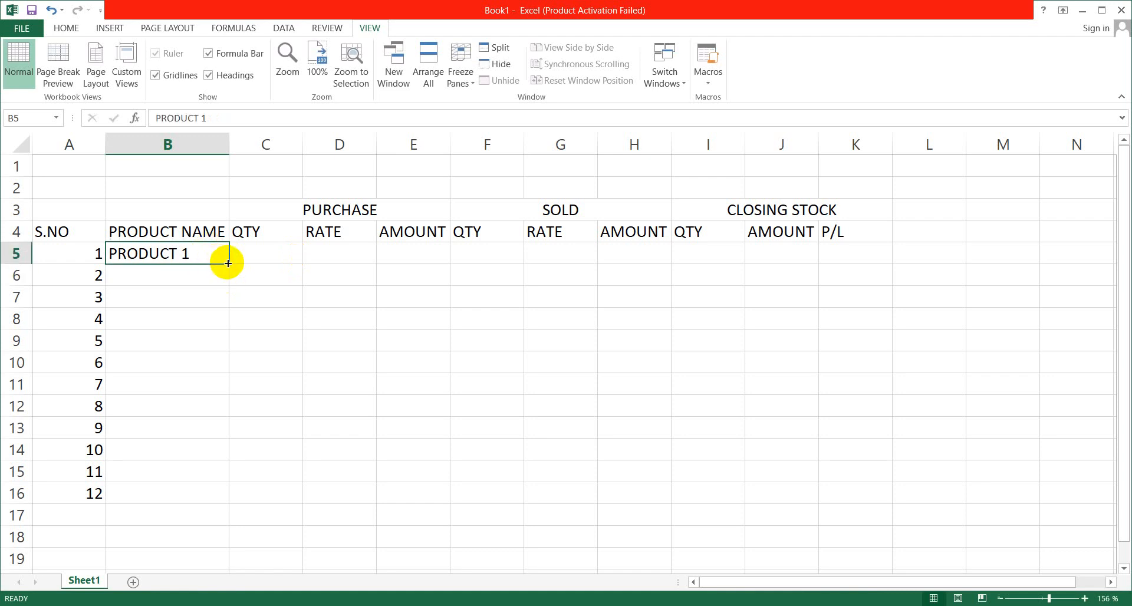
drag(228, 264, 230, 501)
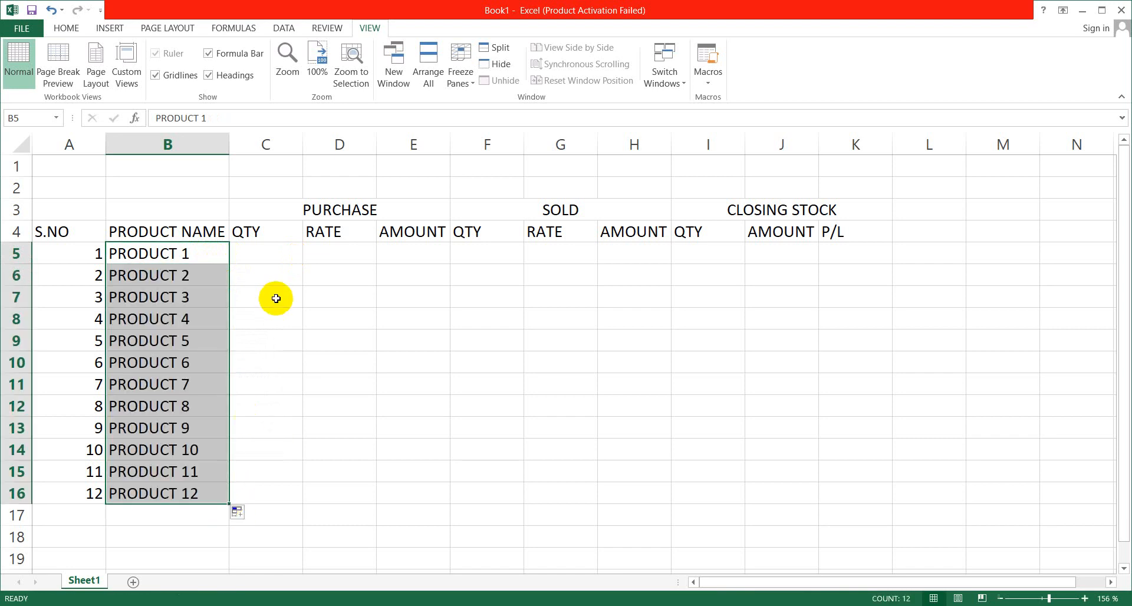
Enter the purchase quantities 10, 20, 15 and 30 for products 1 to 4 in cells C5:C8.
click(260, 254)
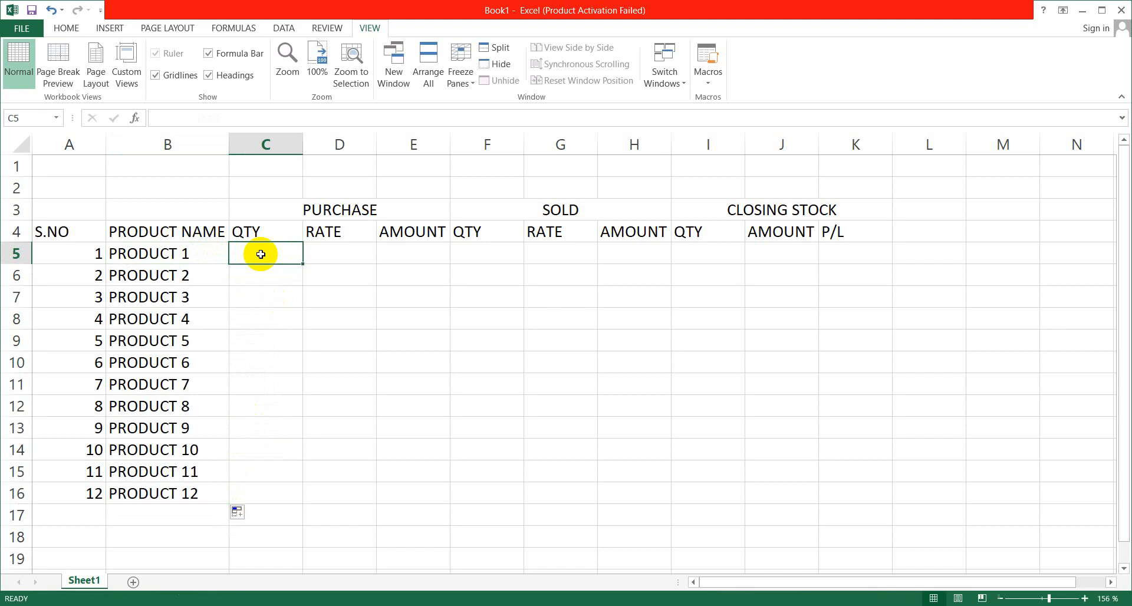
text(10)
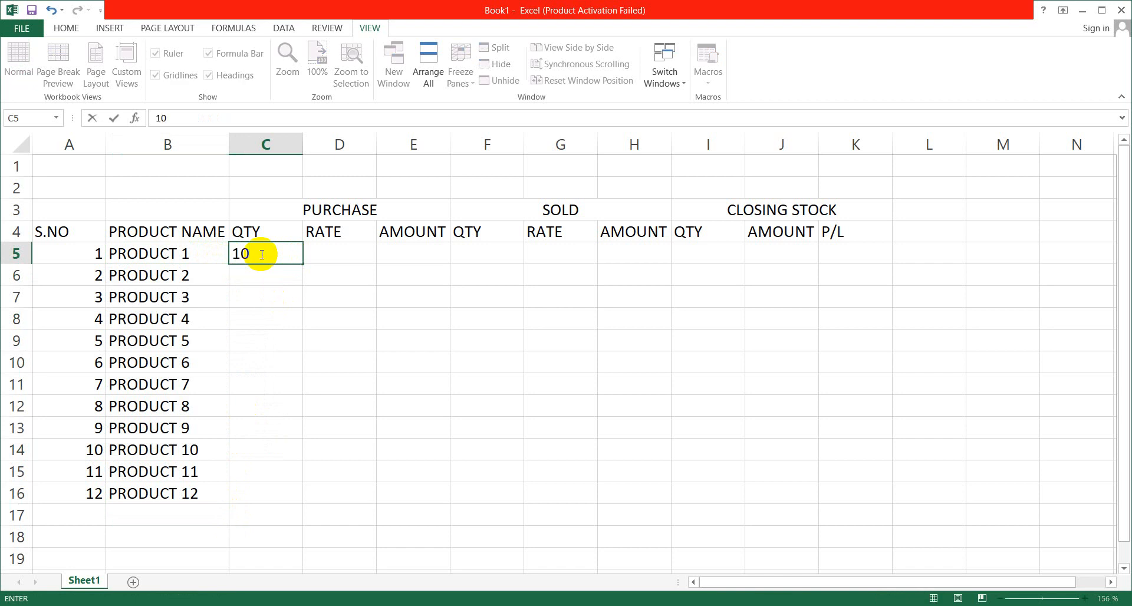
click(258, 275)
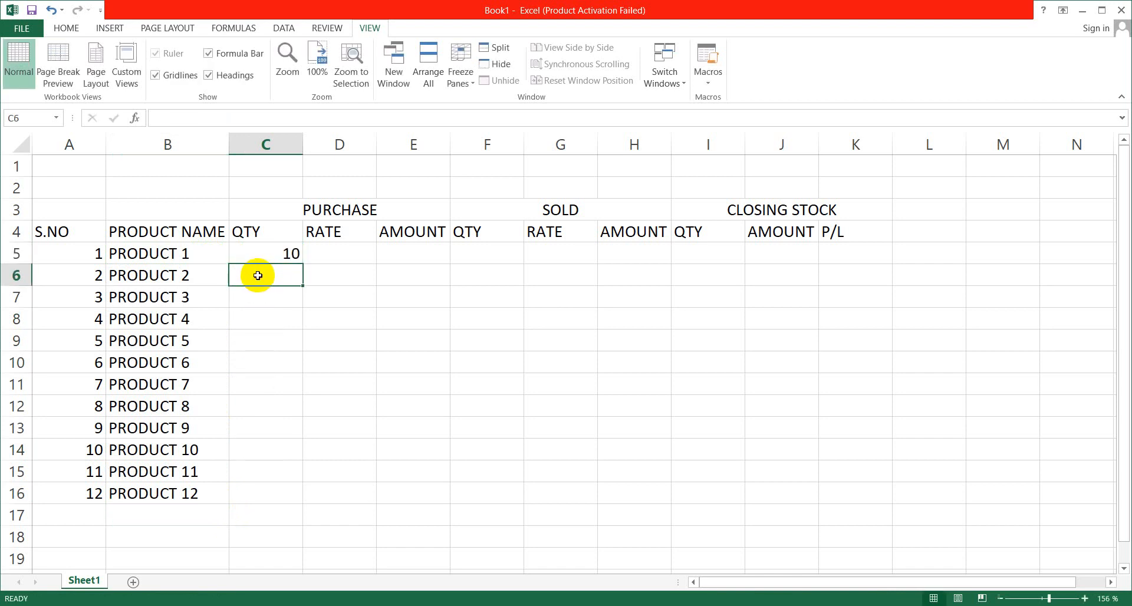
text(20)
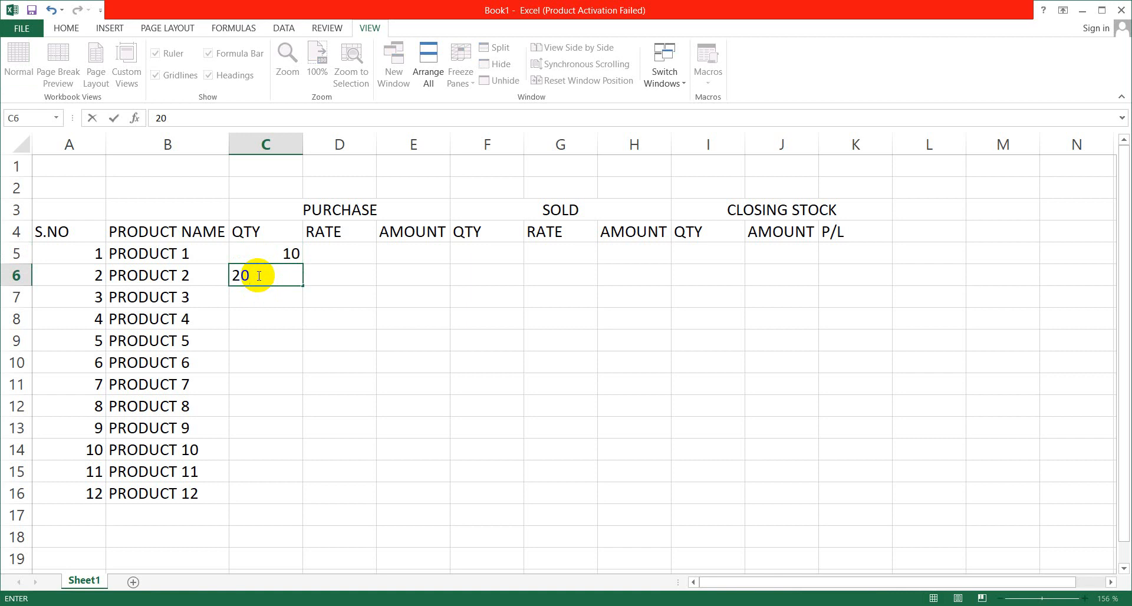
key(Return)
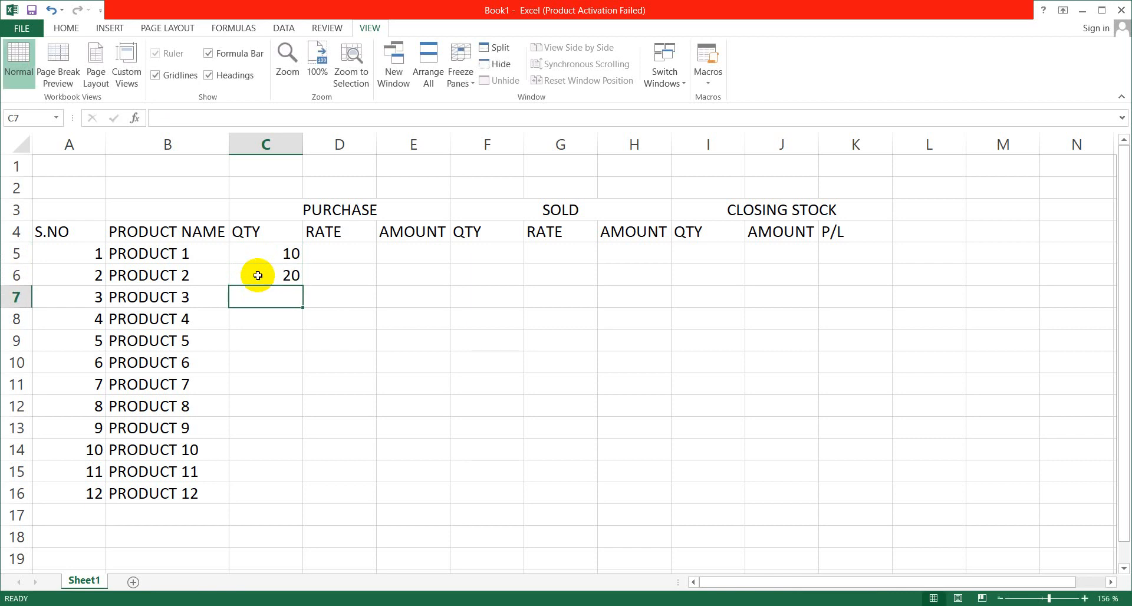
text(15)
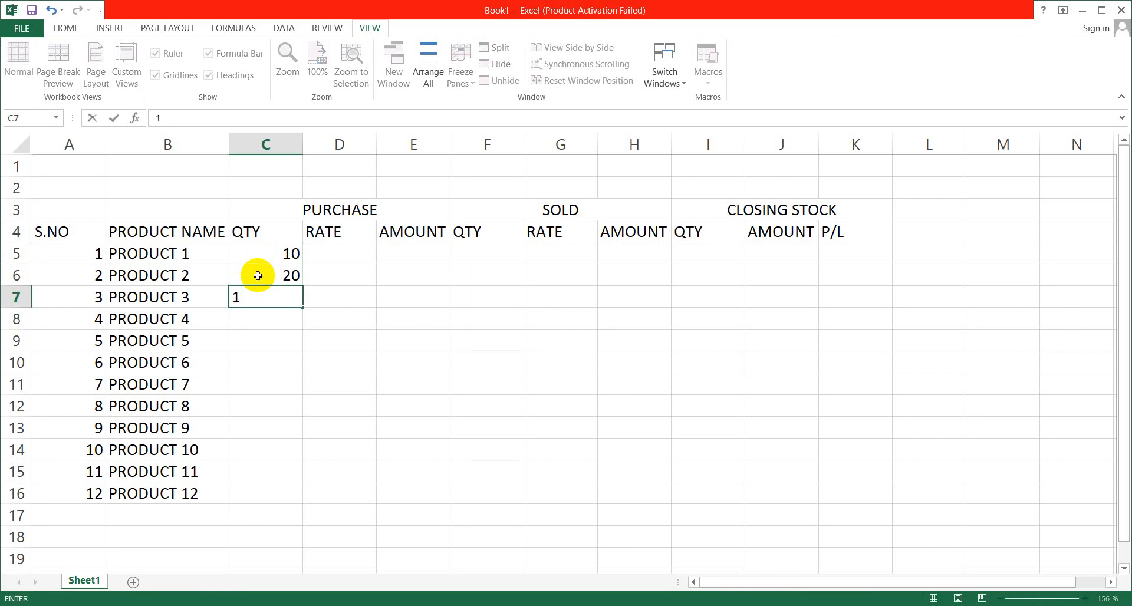
click(249, 324)
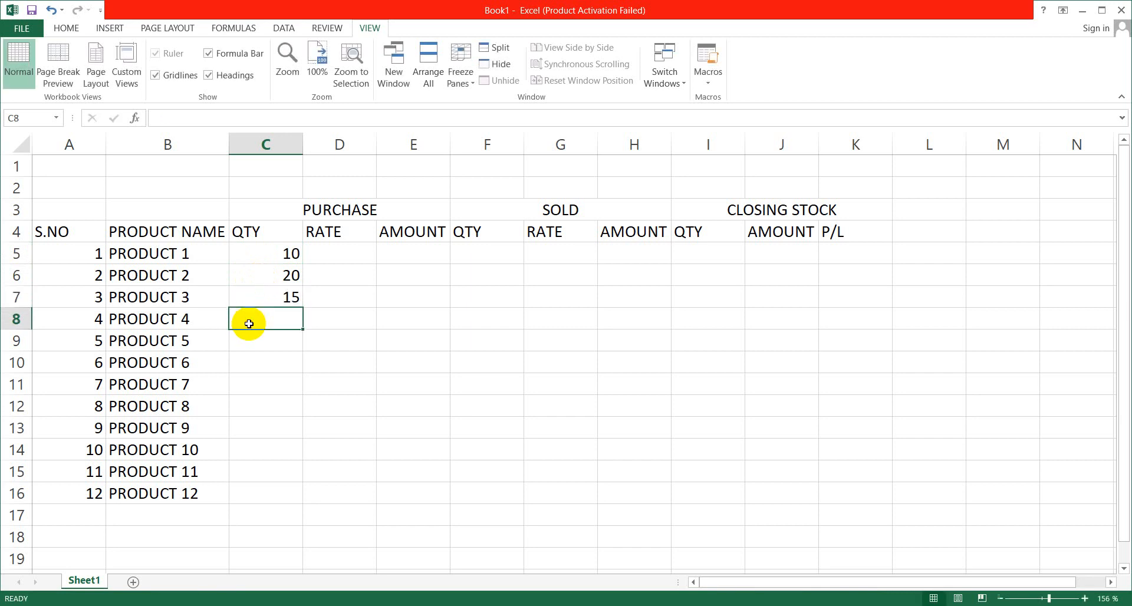
text(30)
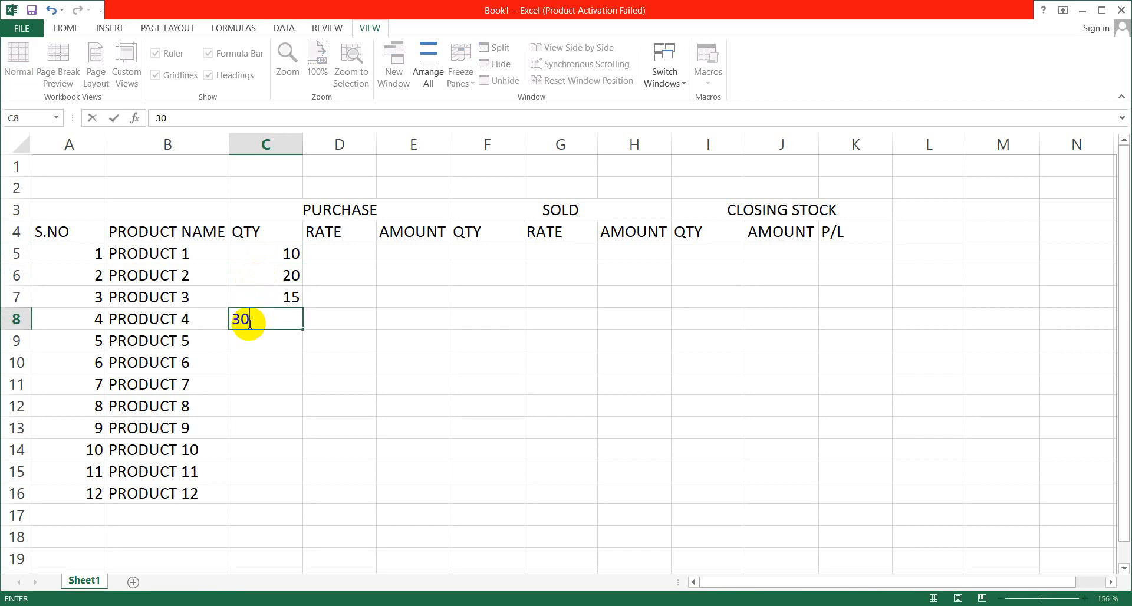
key(Return)
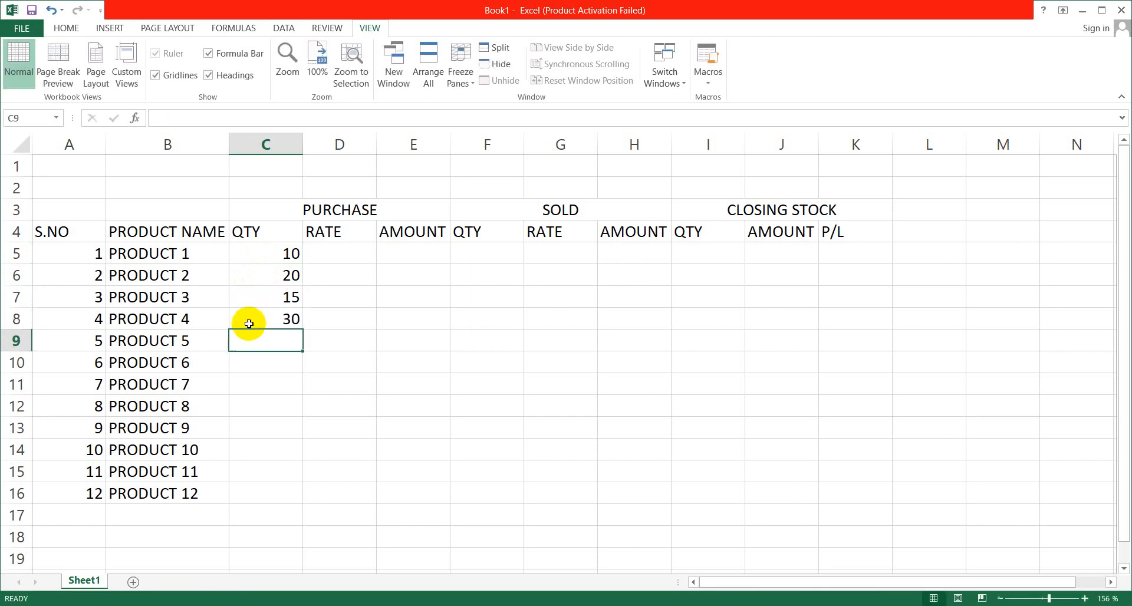
Enter the purchase quantities 12, 16, 23 and 40 for products 5 to 8 in cells C9:C12.
text(12)
key(Return)
text(1)
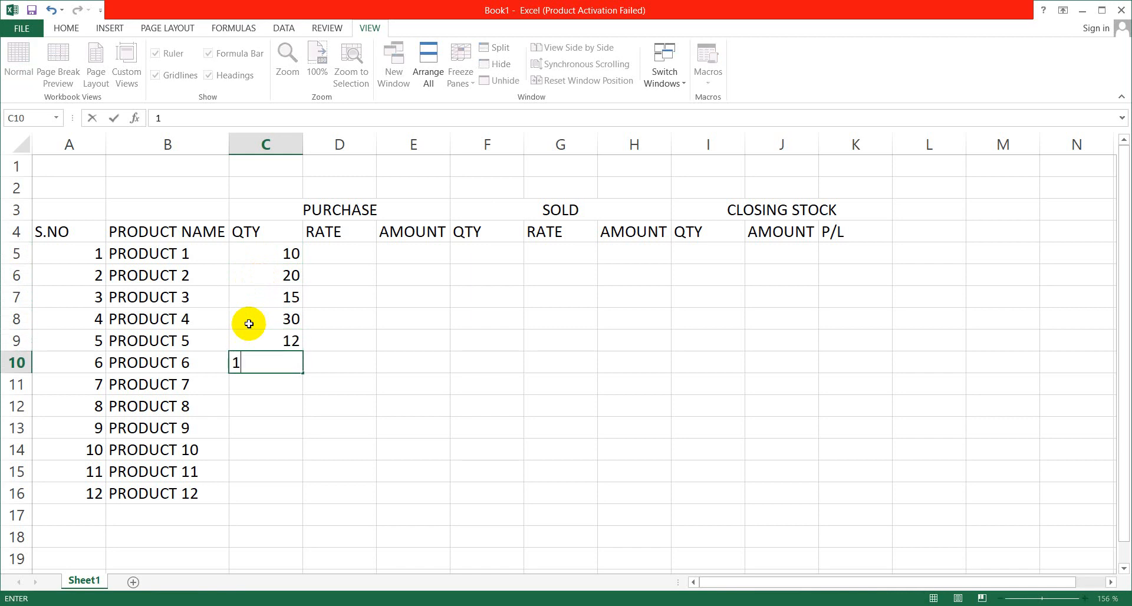
text(6)
key(Return)
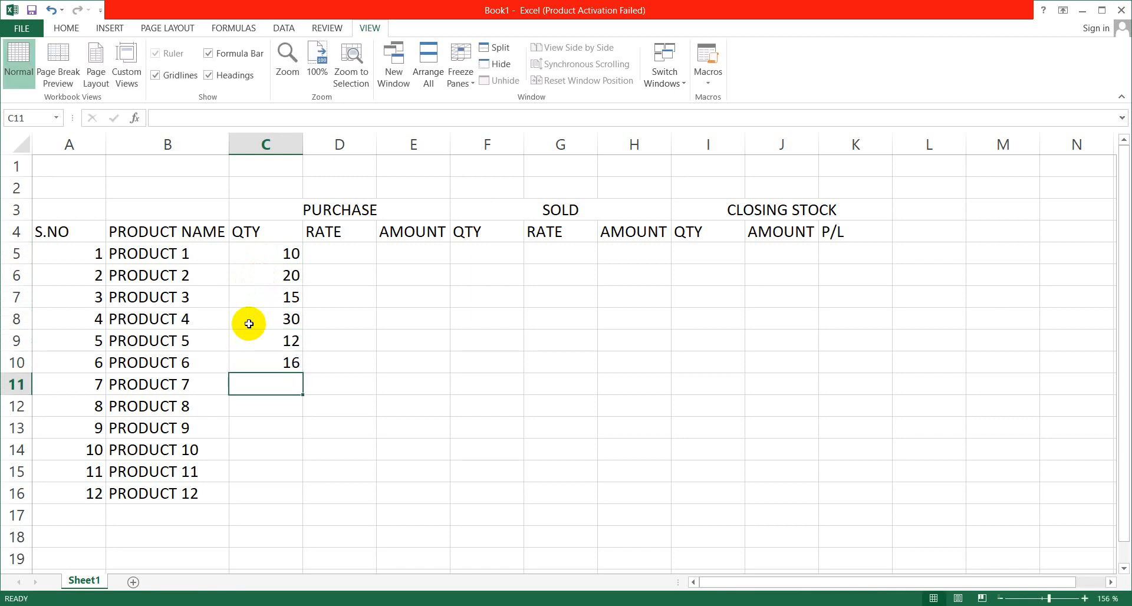
text(23)
key(Return)
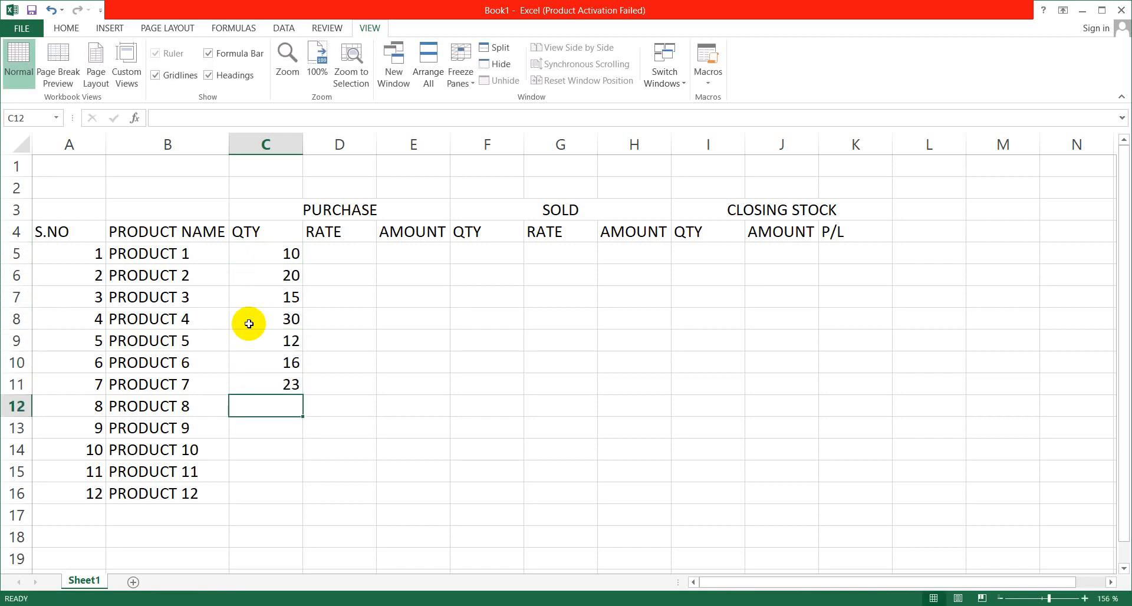
text(40)
key(Return)
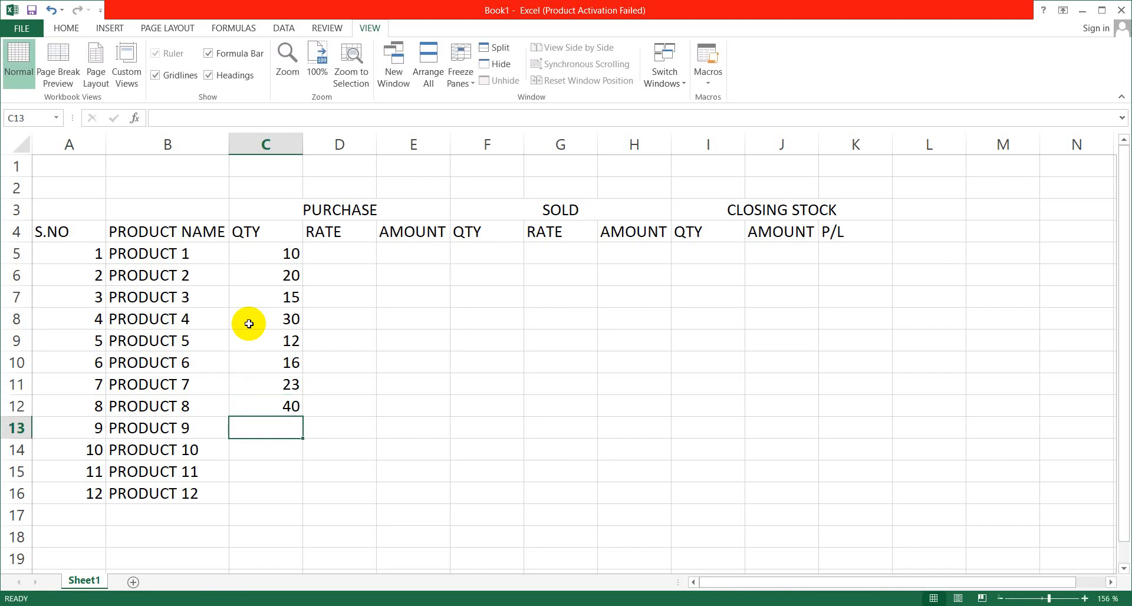
Enter the purchase quantities 11, 10, 8 and 12 for products 9 to 12 in cells C13:C16.
text(11)
key(Return)
text(10)
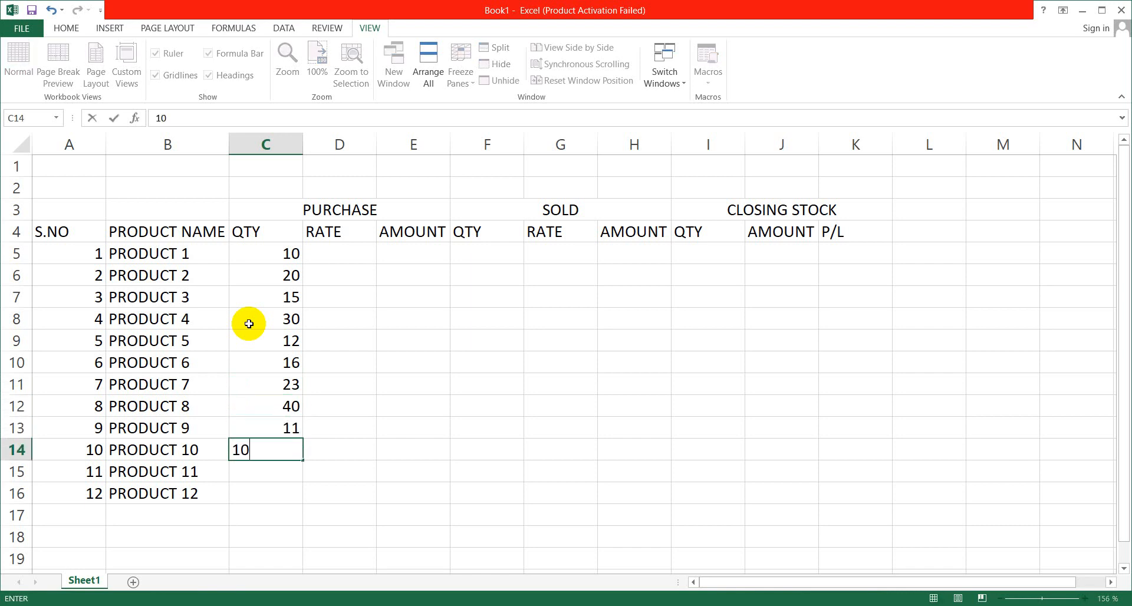
key(Return)
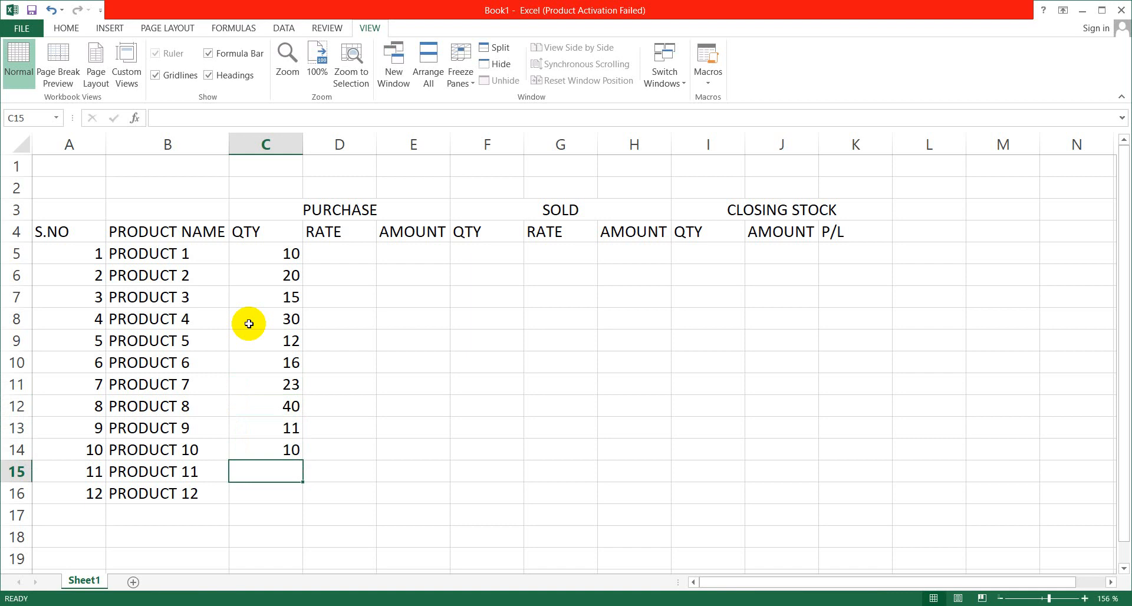
text(8)
key(ctrl+Return)
click(266, 494)
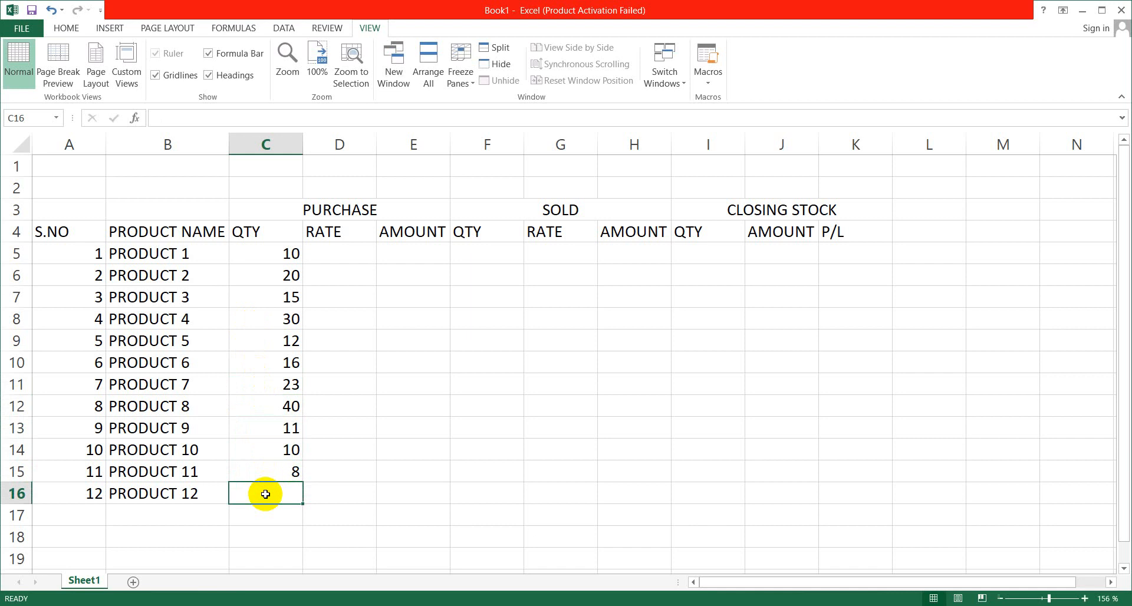
text(12)
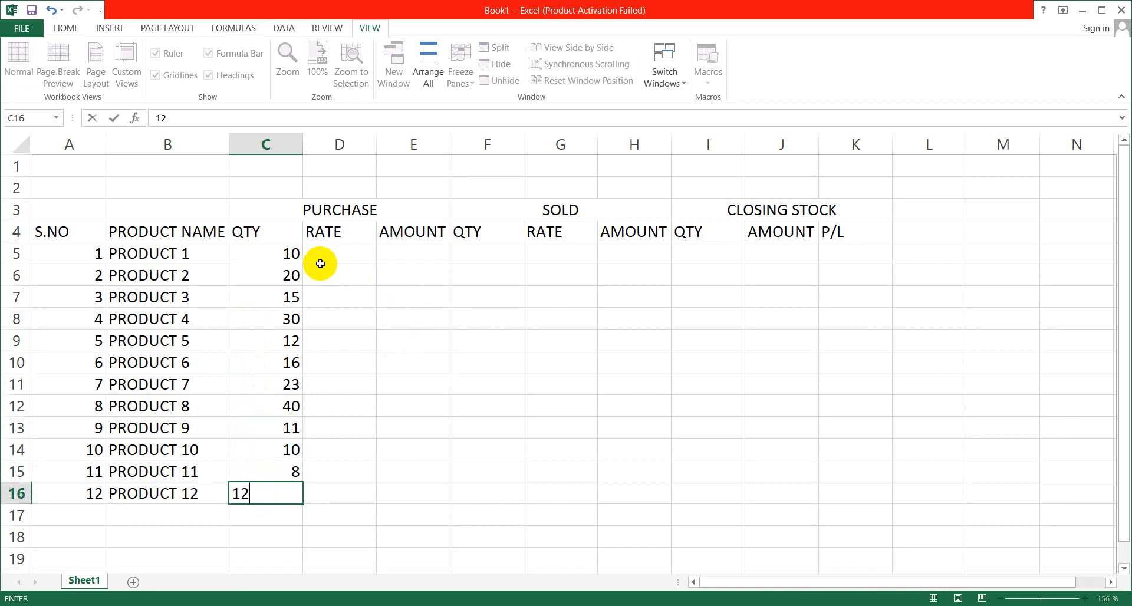
Enter the purchase rates 500, 400, 600 and 800 for products 1 to 4 in cells D5:D8.
click(319, 258)
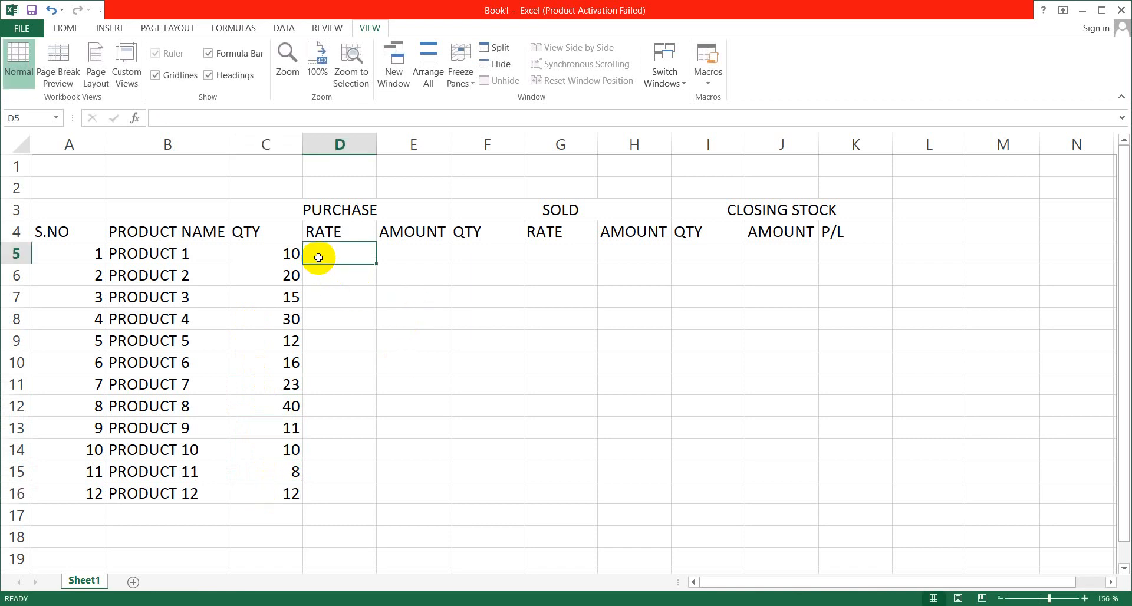
text(500)
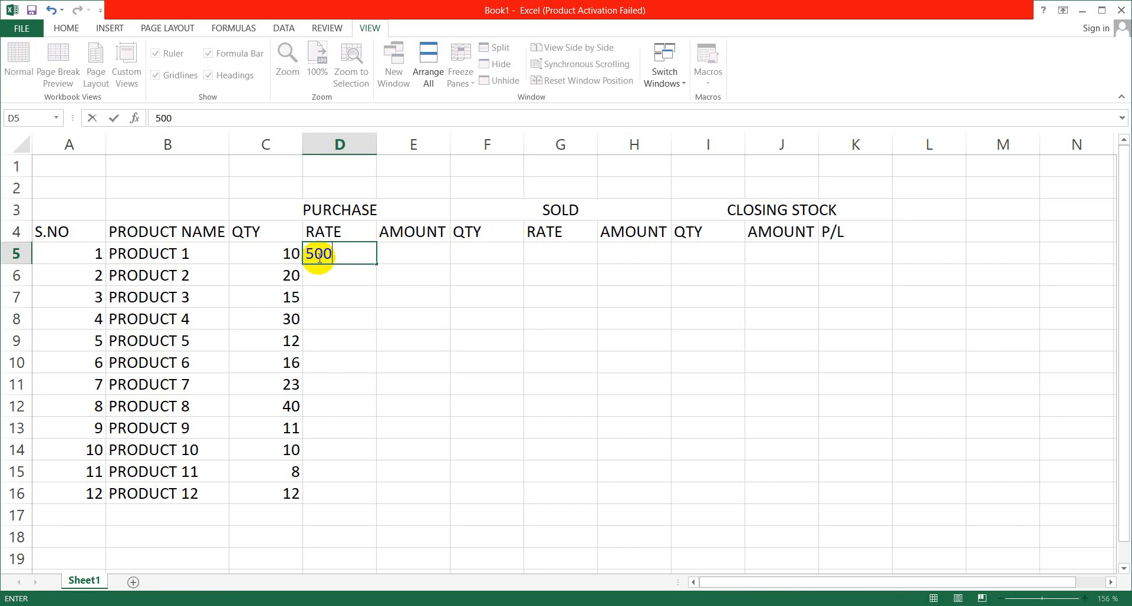
key(Return)
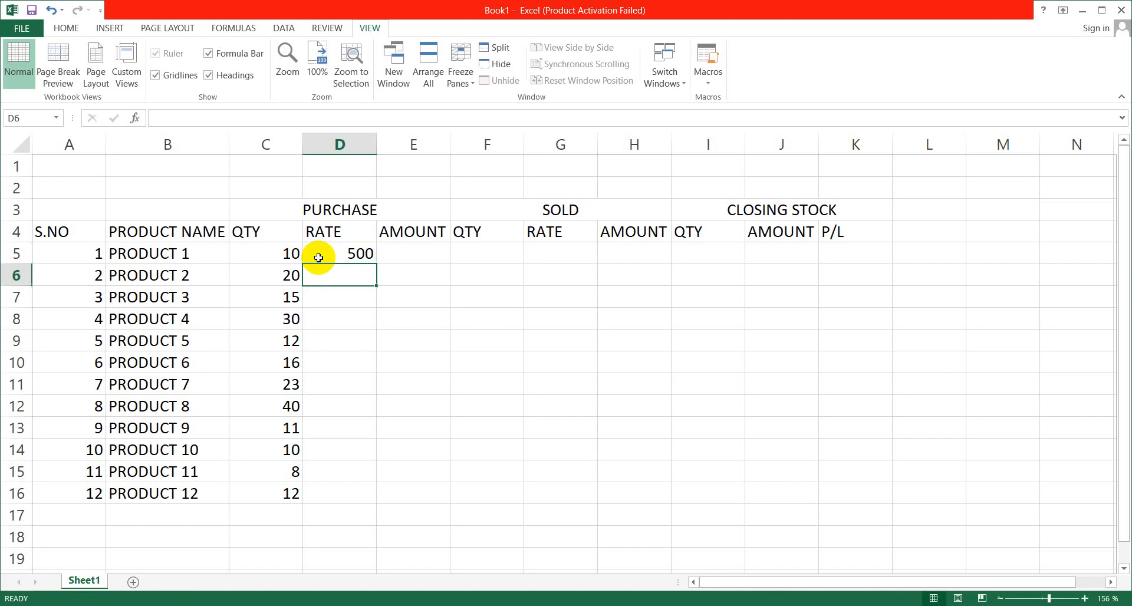
text(400)
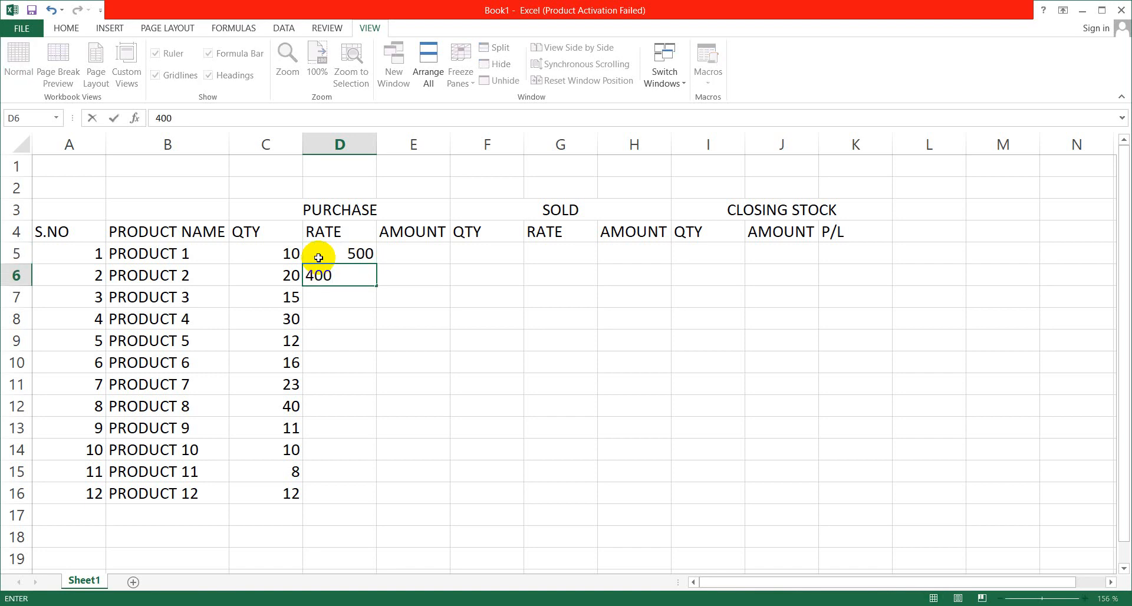
key(Return)
text(600)
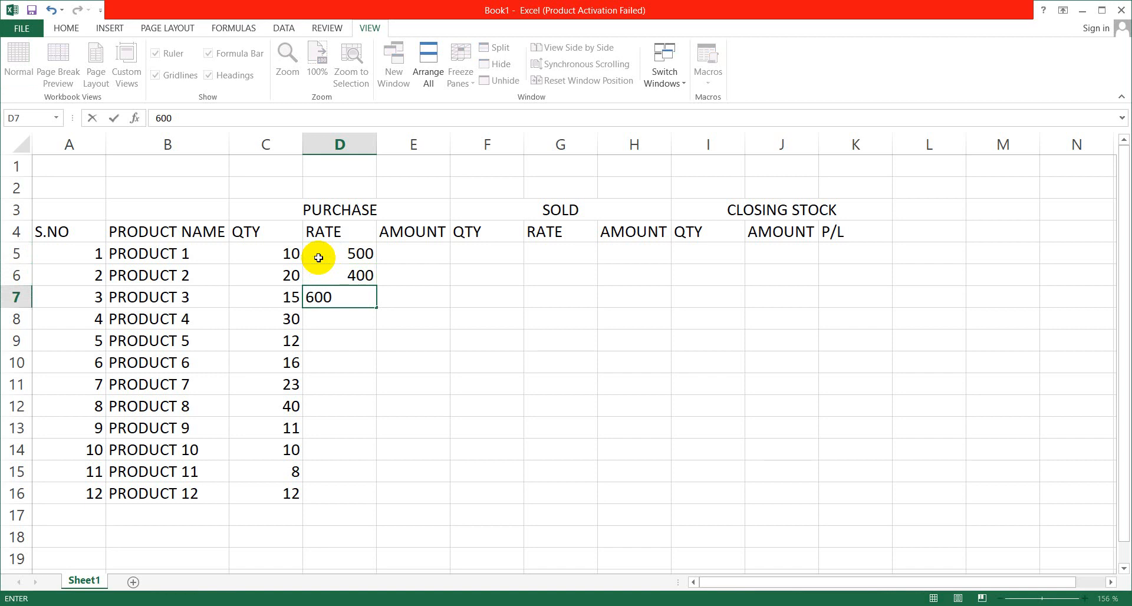
key(Return)
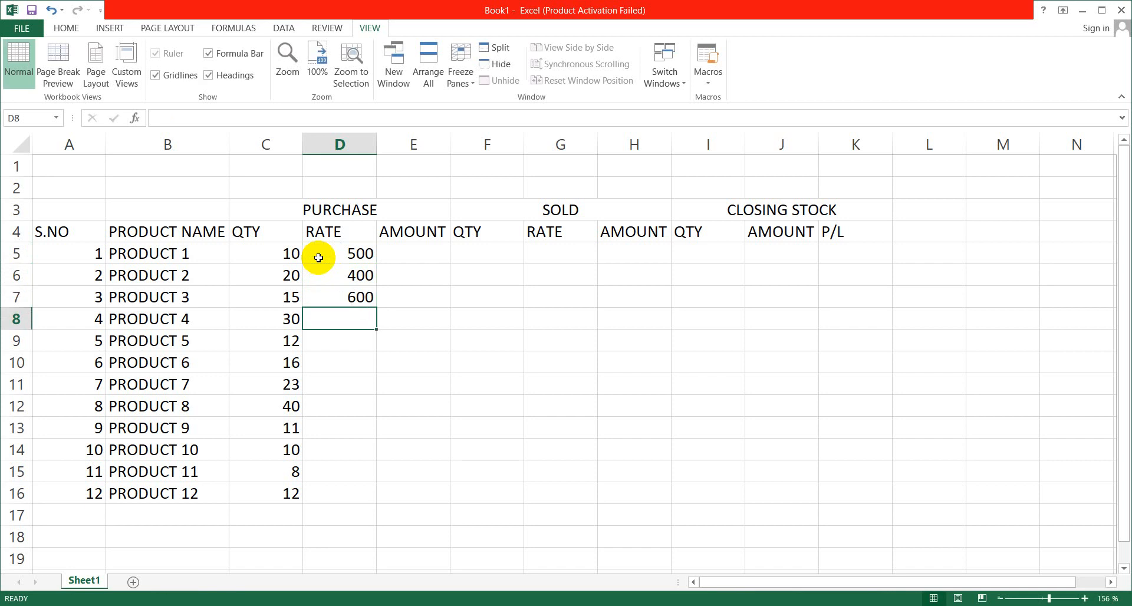
text(800)
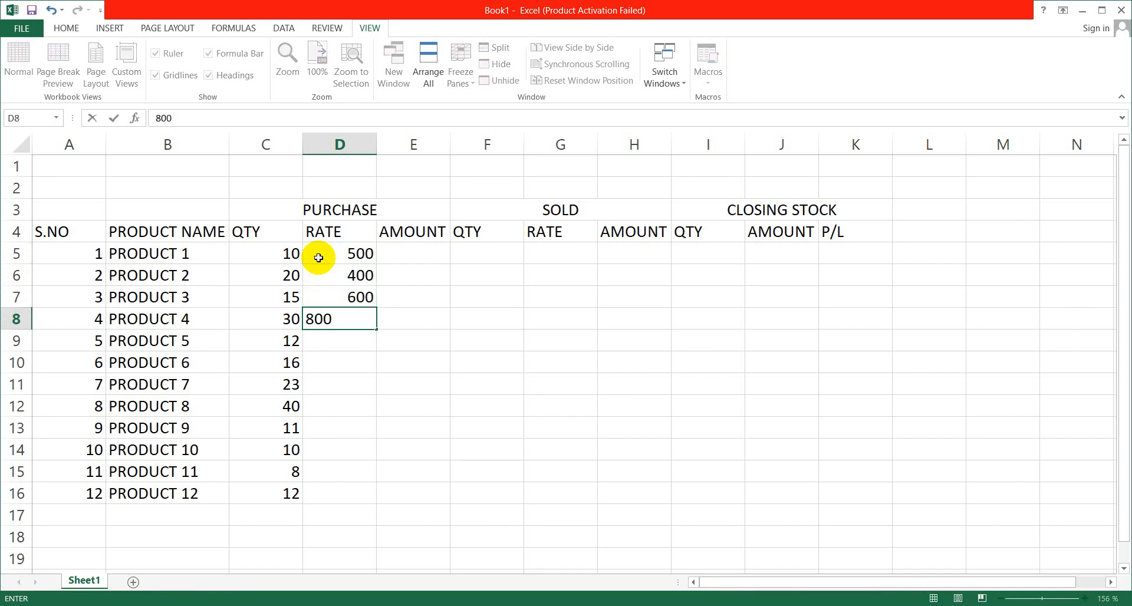
key(Return)
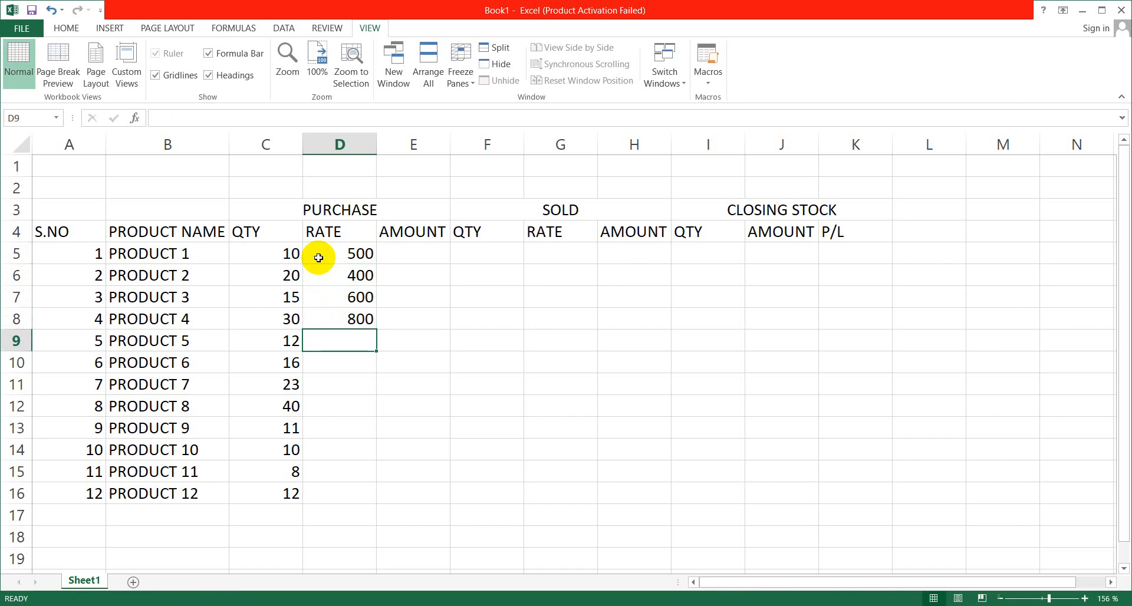
Enter the purchase rates 750 and 500 for products 5 and 6 in cells D9 and D10.
text(75)
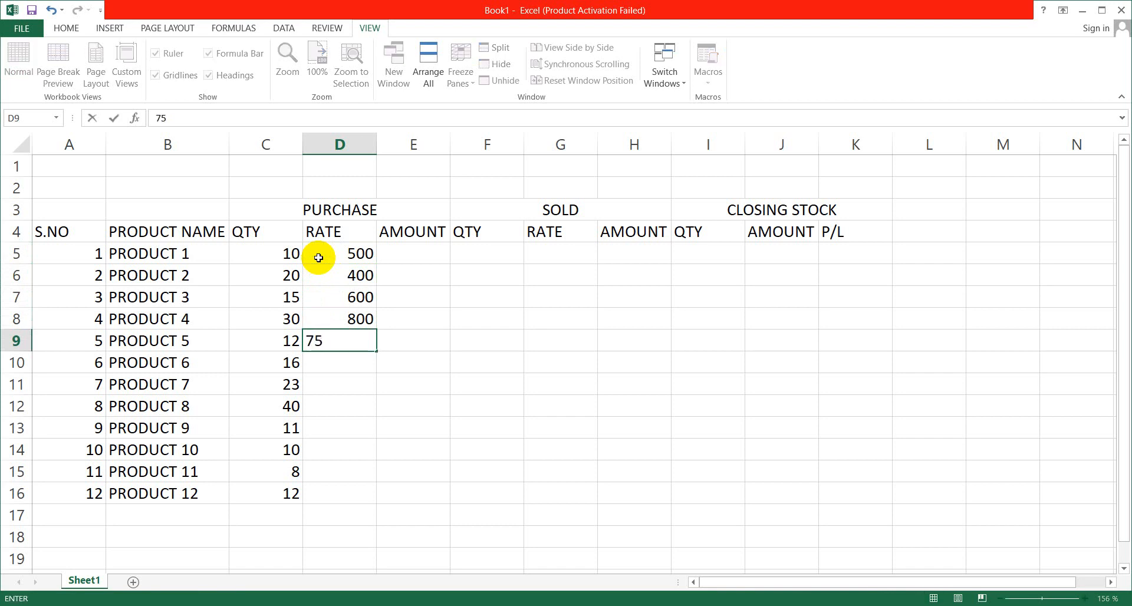
text(0500)
key(BackSpace)
key(BackSpace)
key(BackSpace)
key(Return)
text(500)
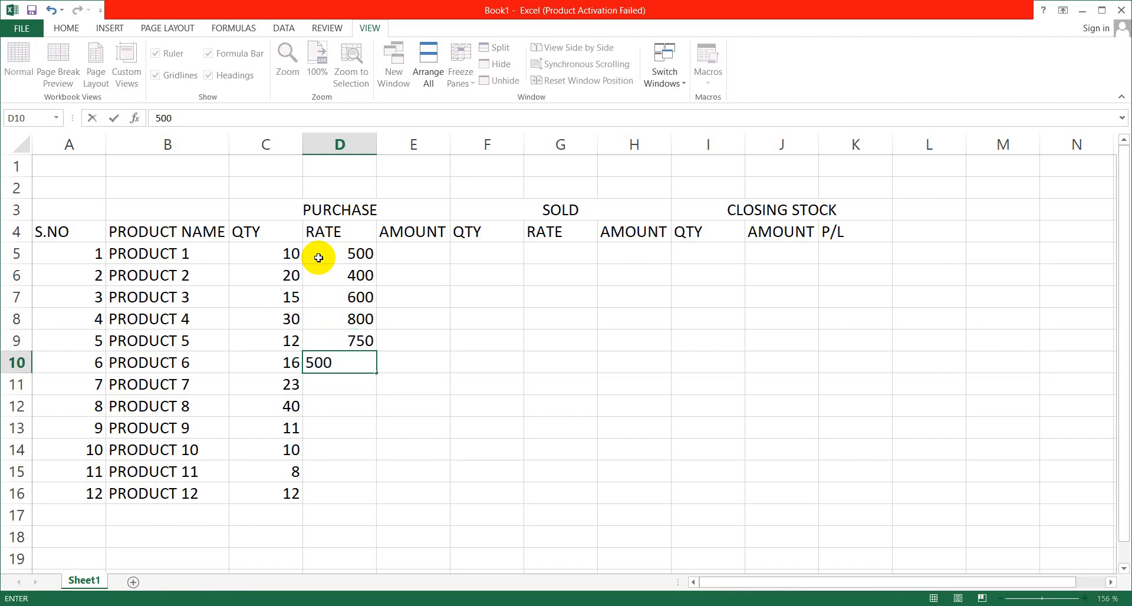
key(ctrl+Return)
key(Return)
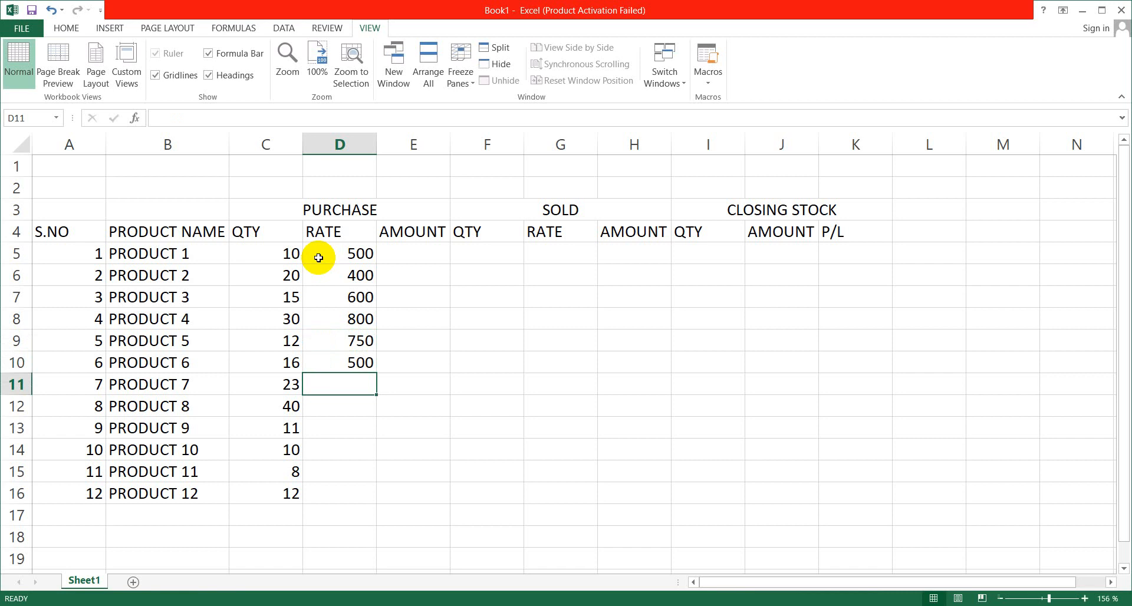
Enter the purchase rates 1000, 950, 360 and 860 for products 7 to 10 in cells D11:D14.
text(1000)
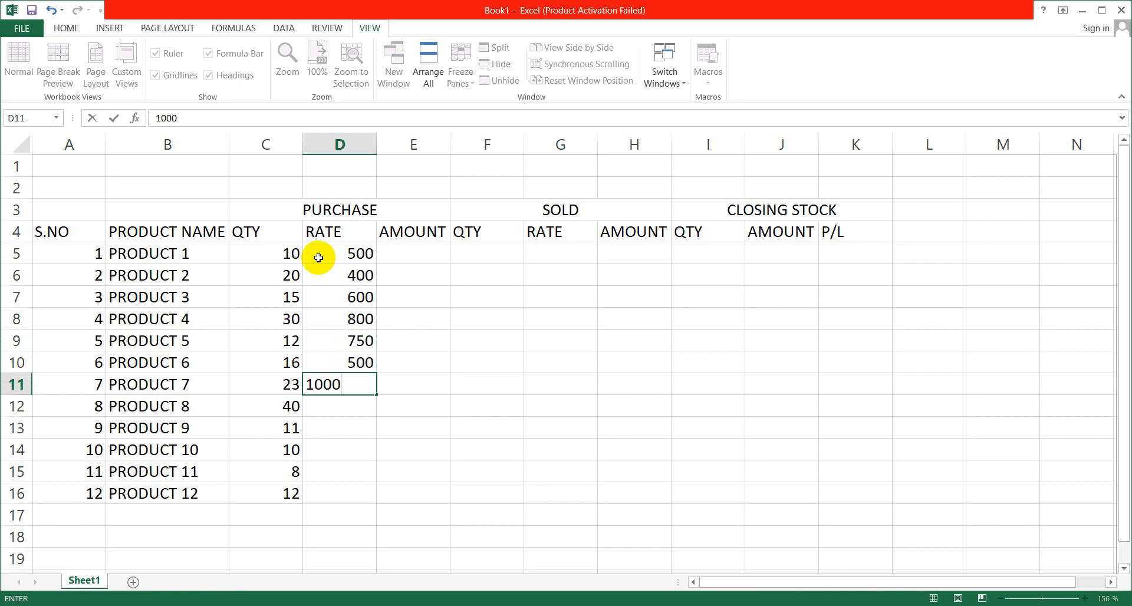
key(Return)
text(950)
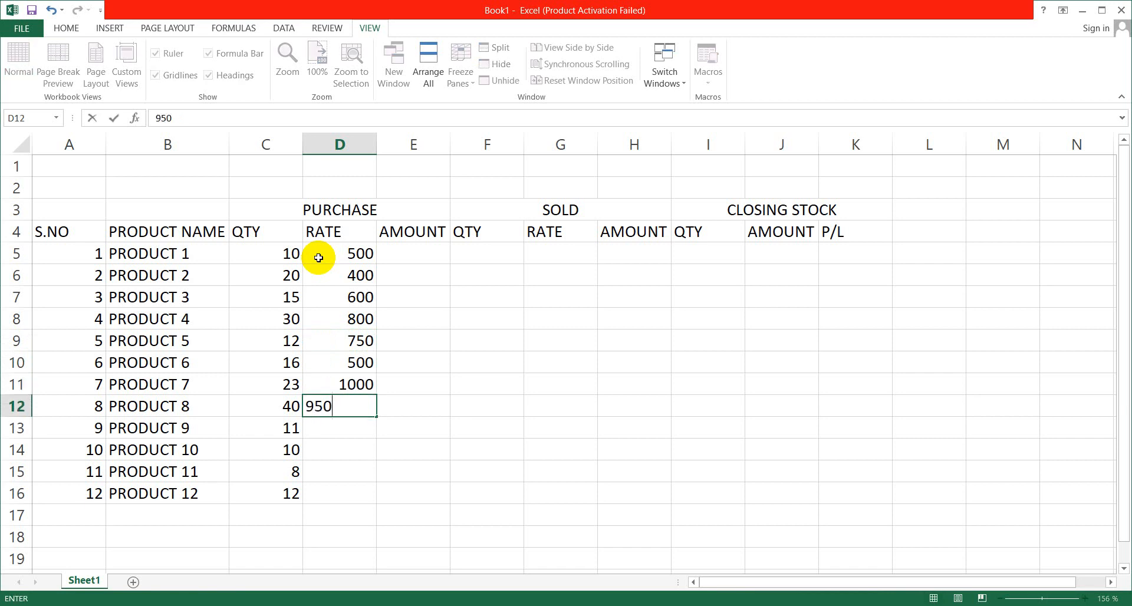
key(Return)
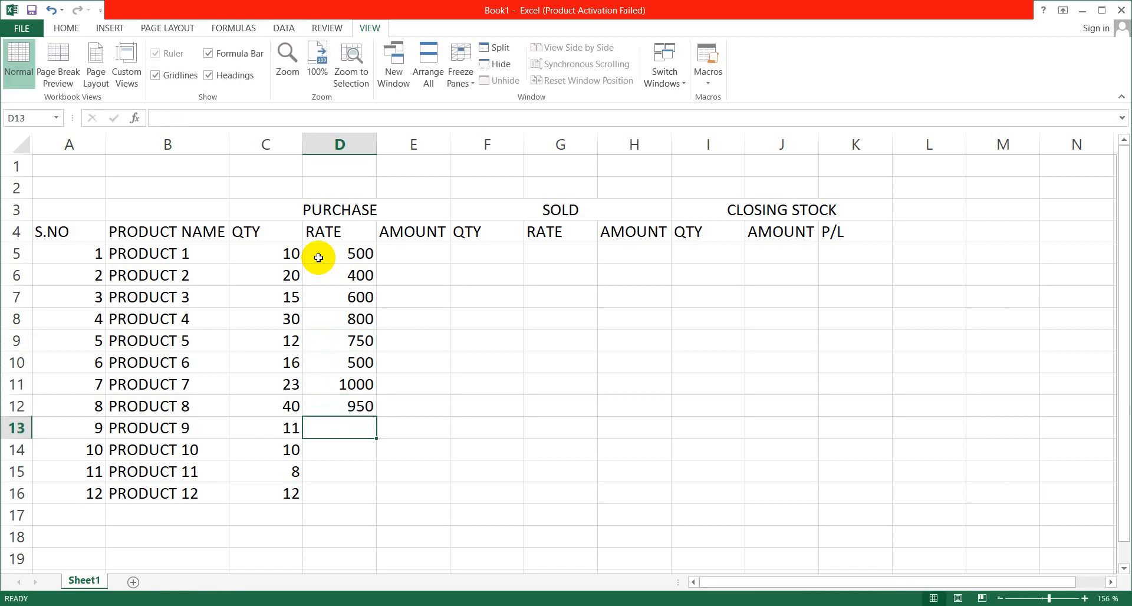
text(360)
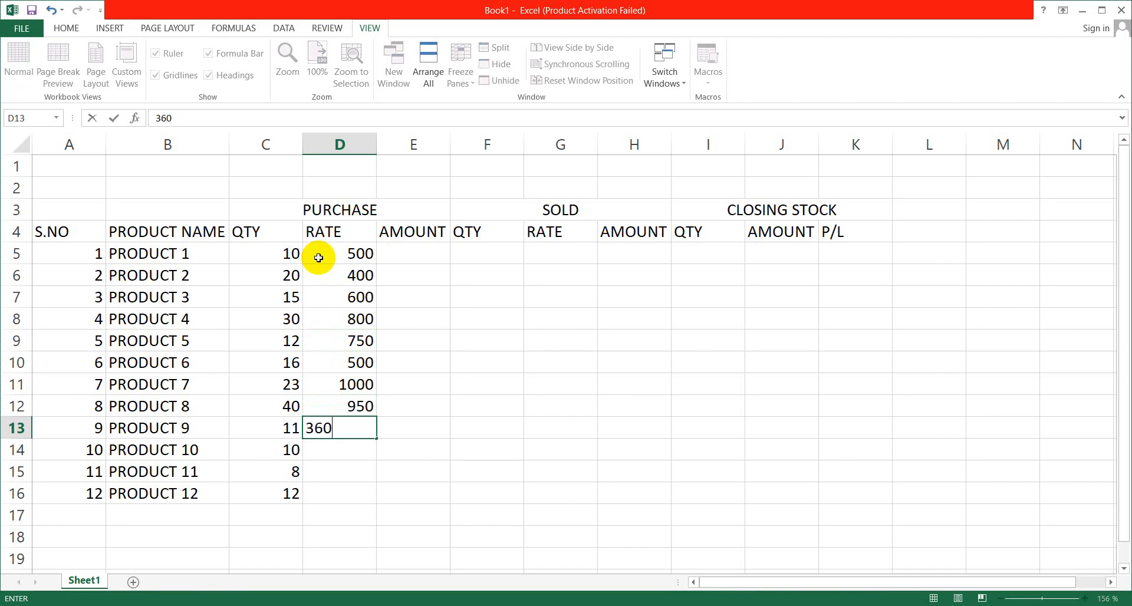
key(Return)
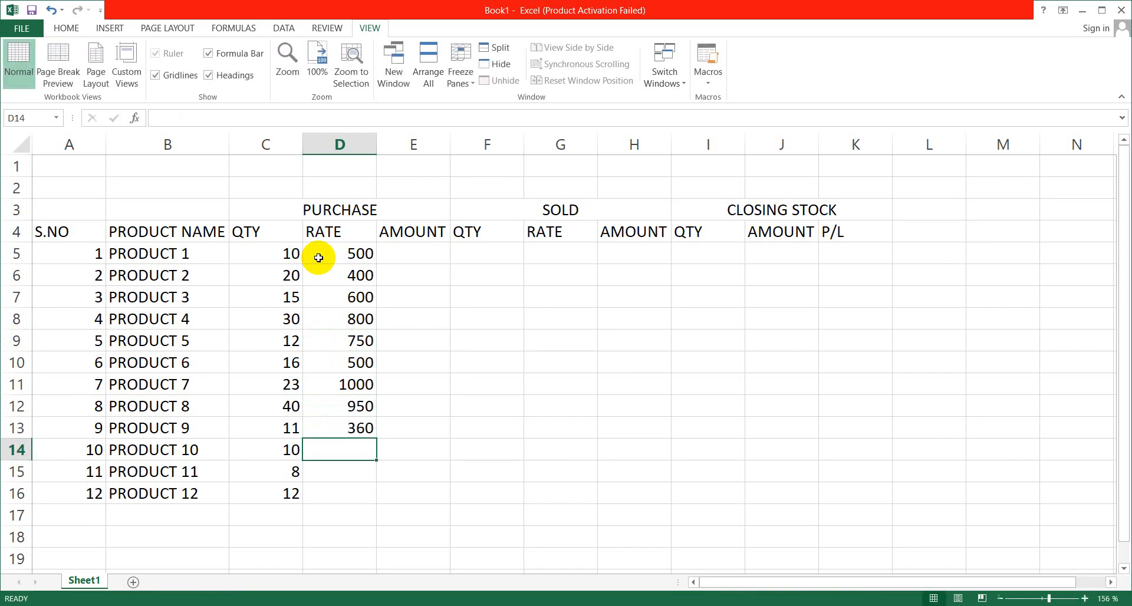
text(500)
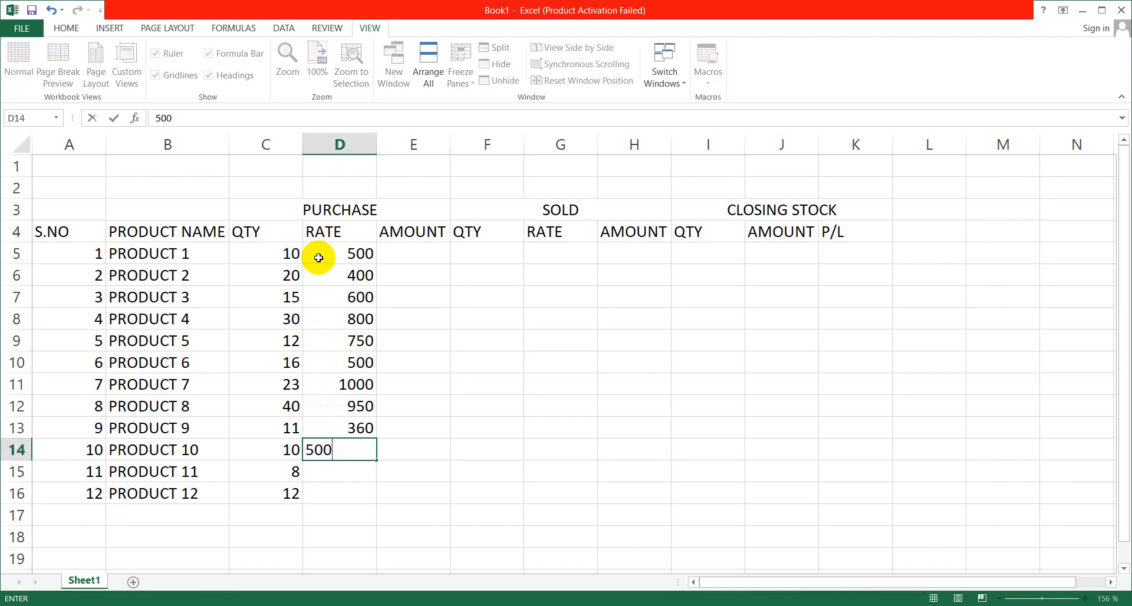
key(ctrl+Return)
text(860)
key(ctrl+Return)
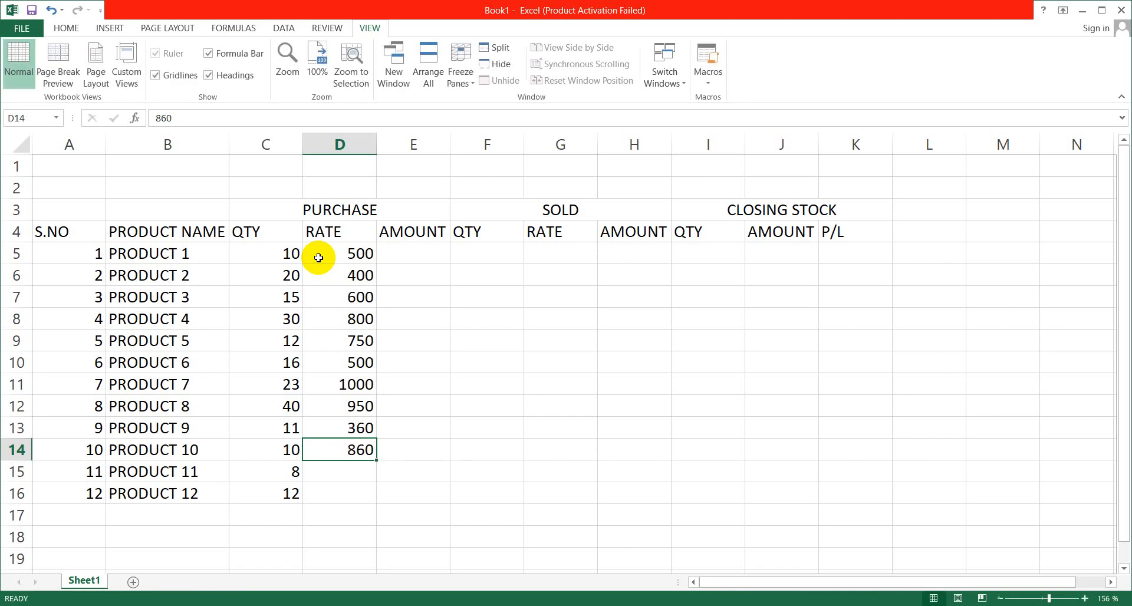
Enter the purchase rates 1100 and 1200 for products 11 and 12 in cells D15 and D16.
key(Down)
text(1100)
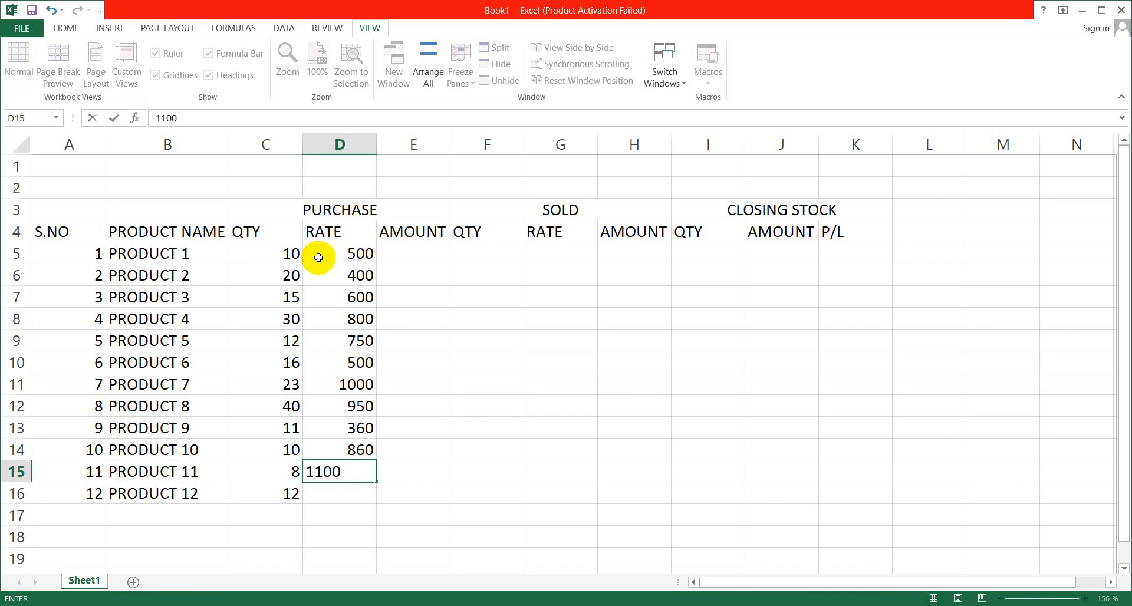
key(Return)
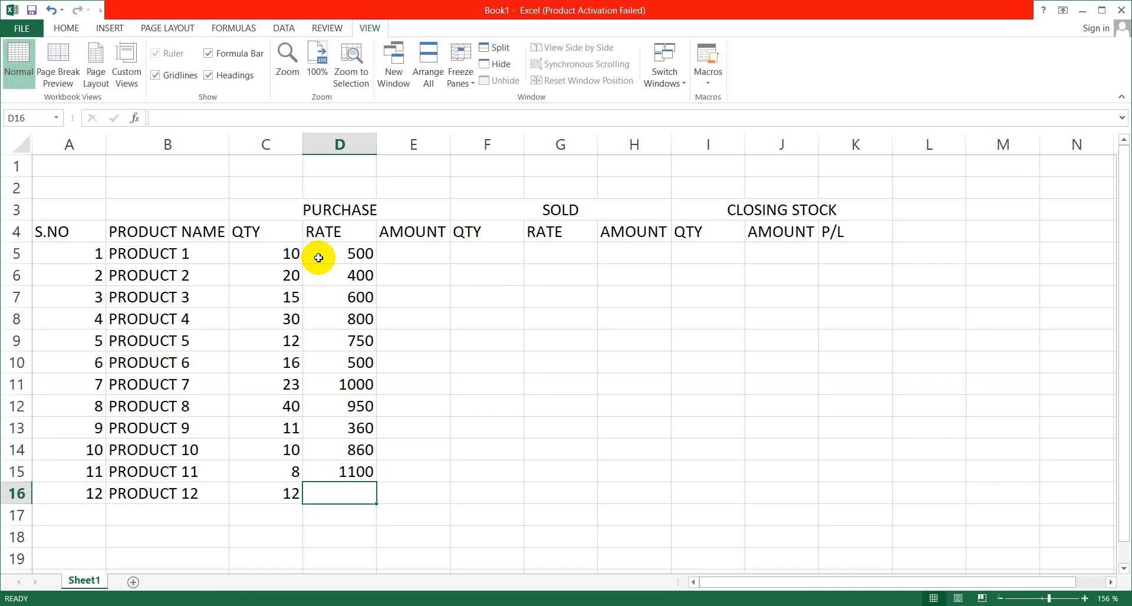
text(1200)
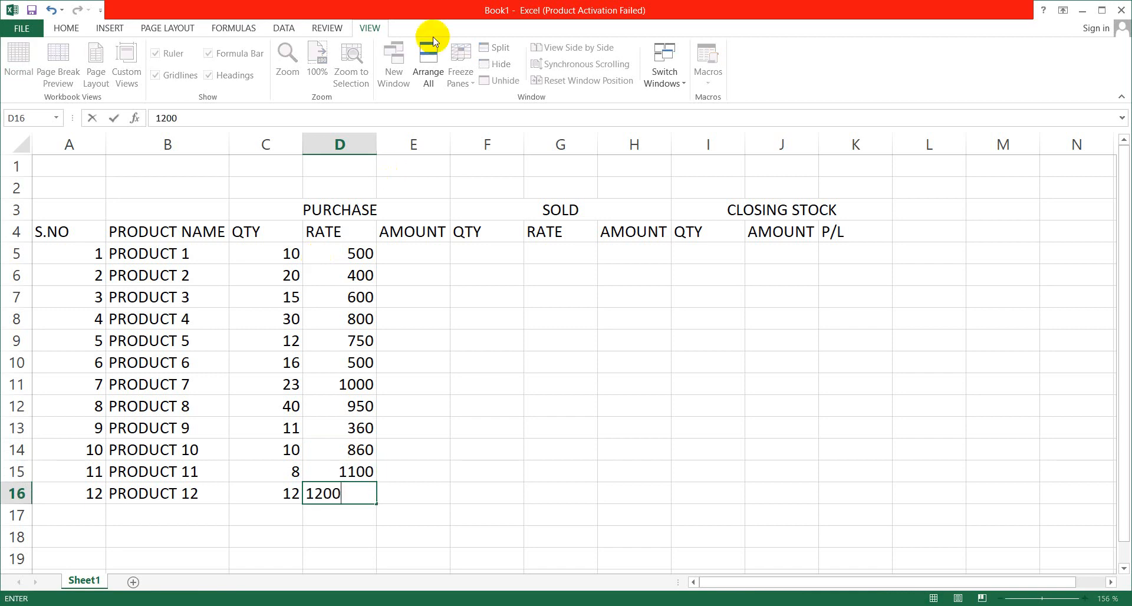
click(402, 255)
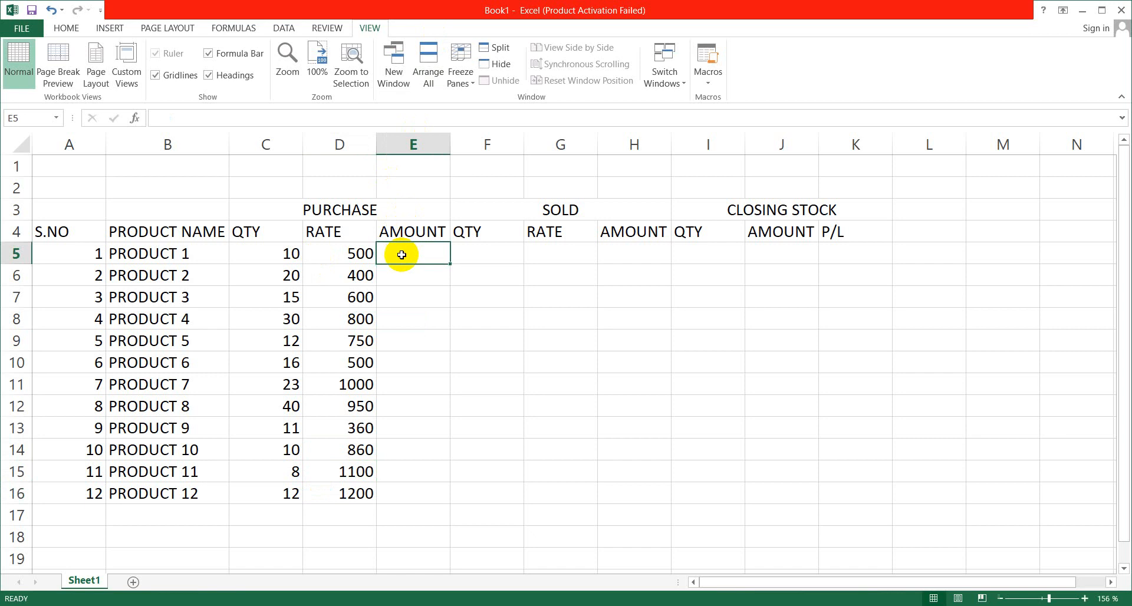
Enter the purchase amount formula =D5*C5 for product 1 in cell E5, and clear the cell again.
text(=)
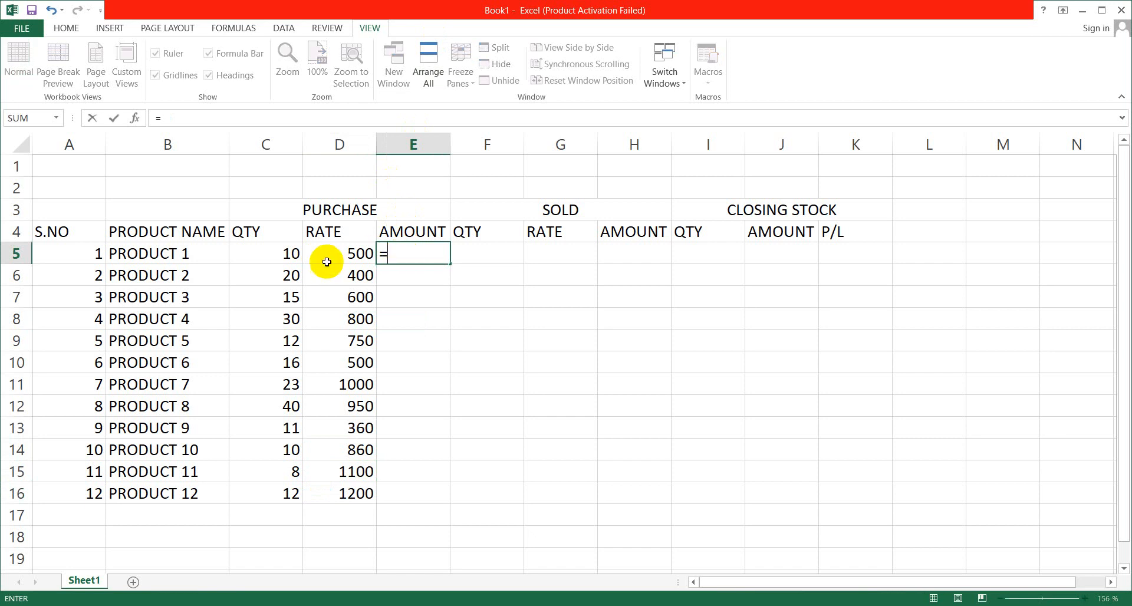
click(361, 258)
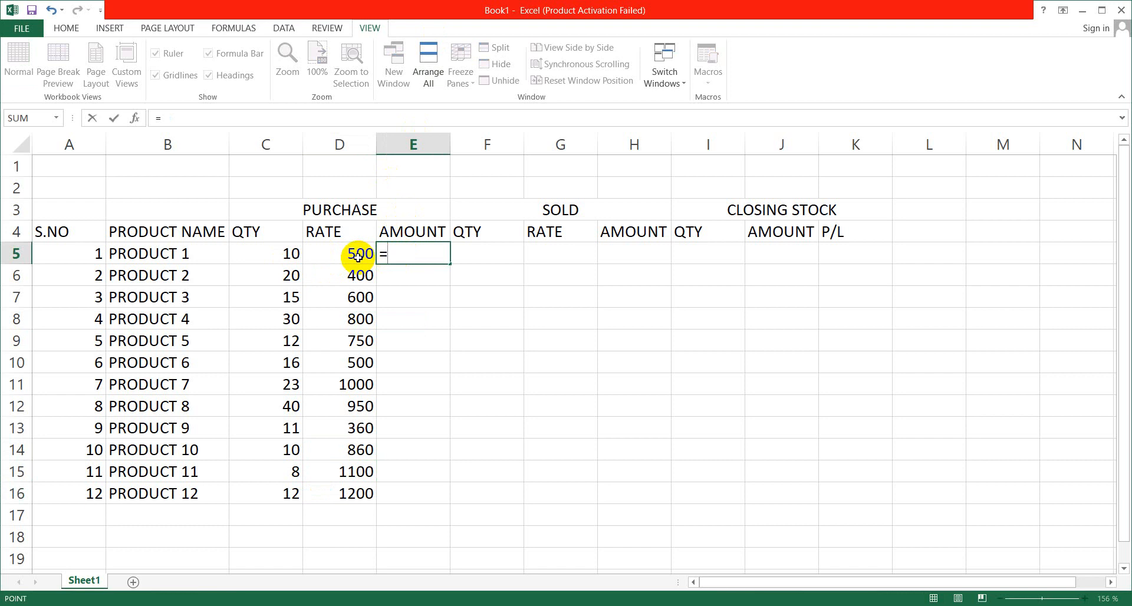
click(359, 257)
text(*)
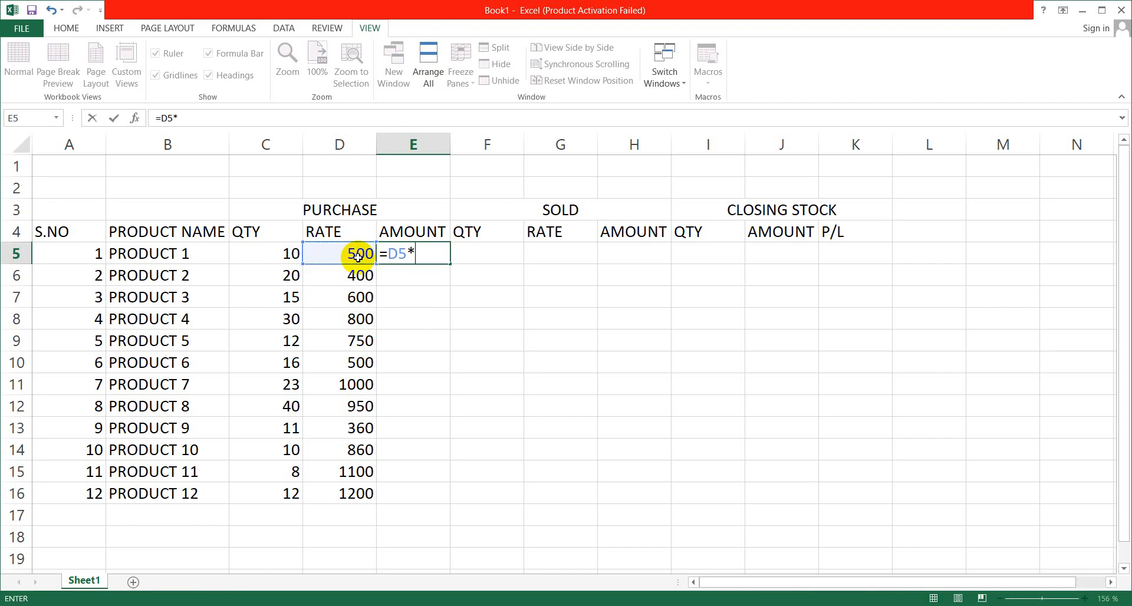
click(261, 253)
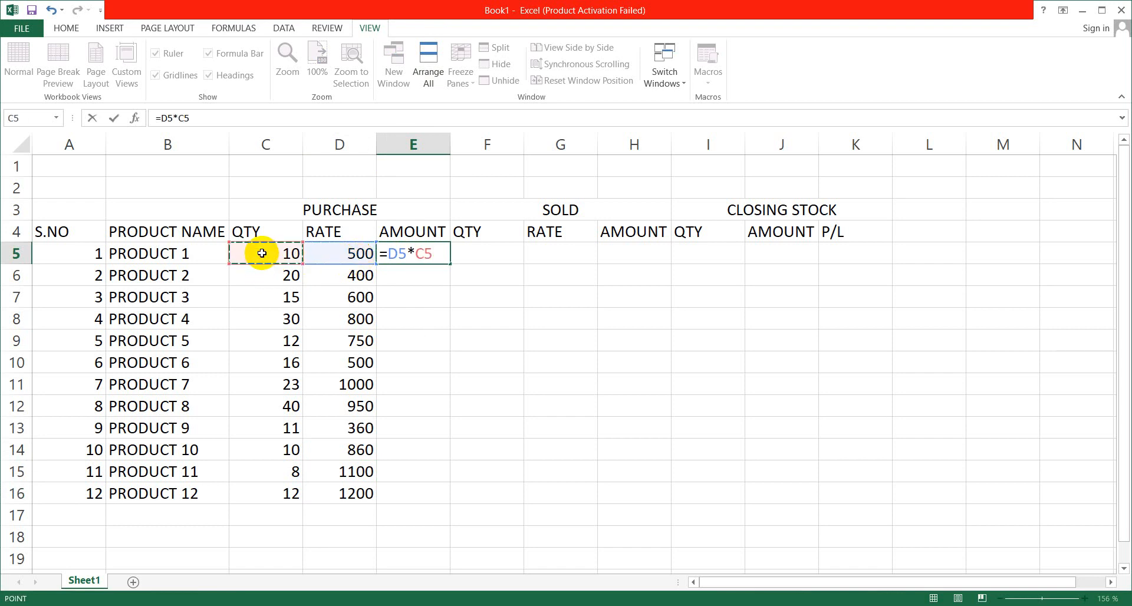
key(Return)
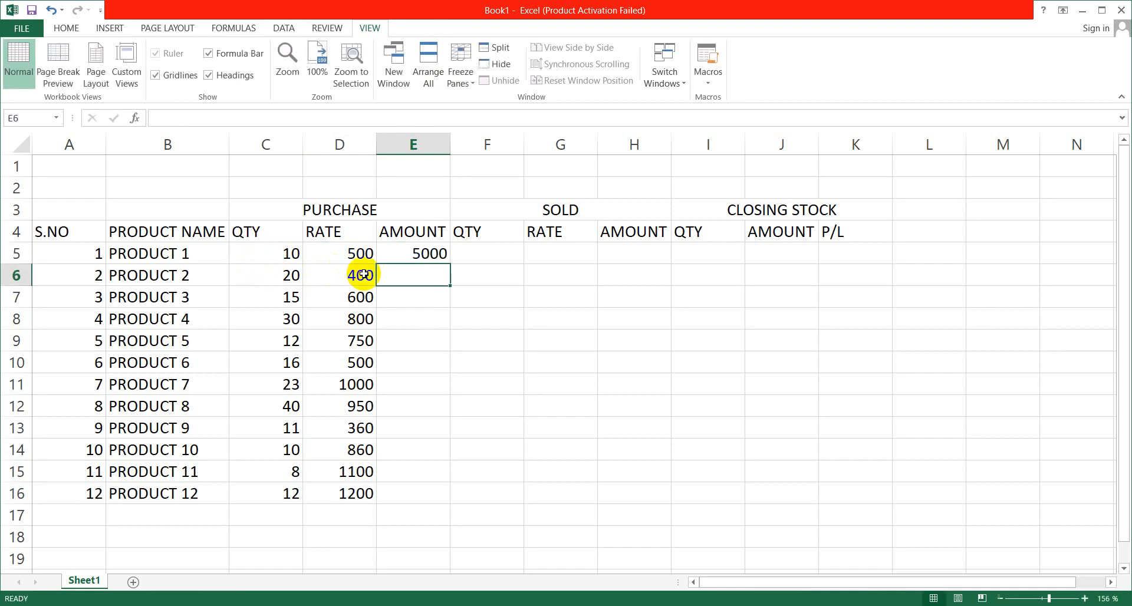
click(415, 257)
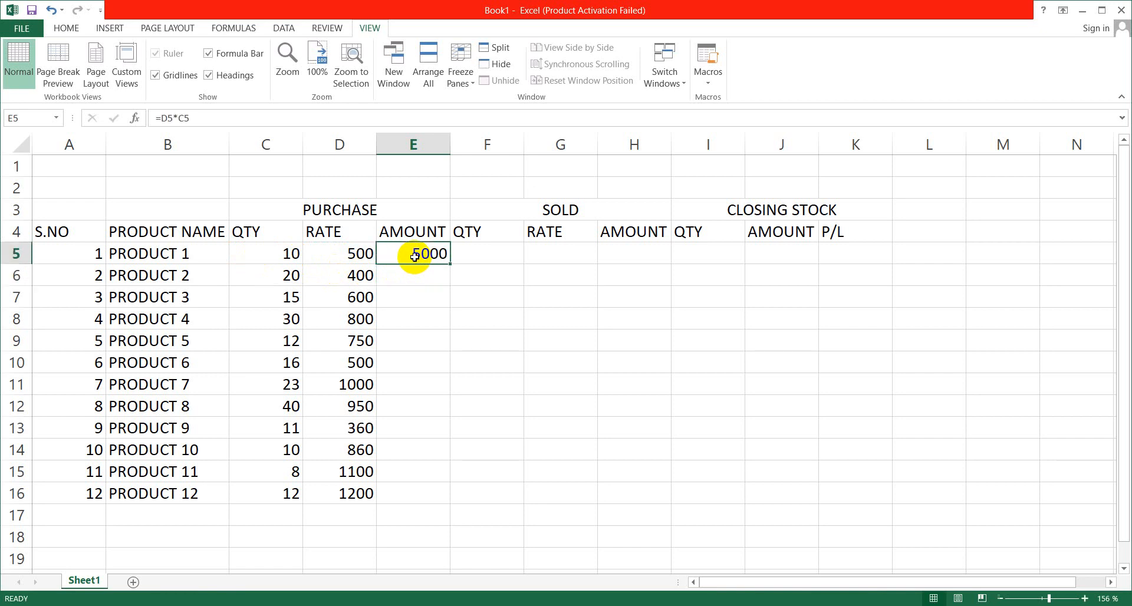
key(Delete)
Calculate the purchase amounts for all twelve products by entering =D5*C5 in cell E5 and filling it down to E16.
text(=)
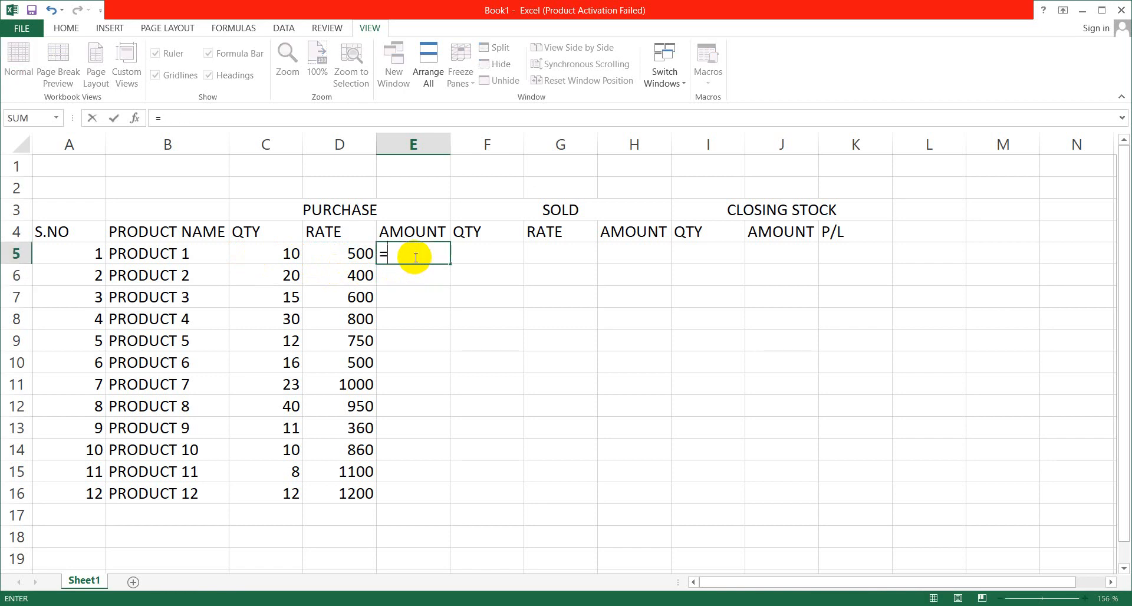
click(346, 260)
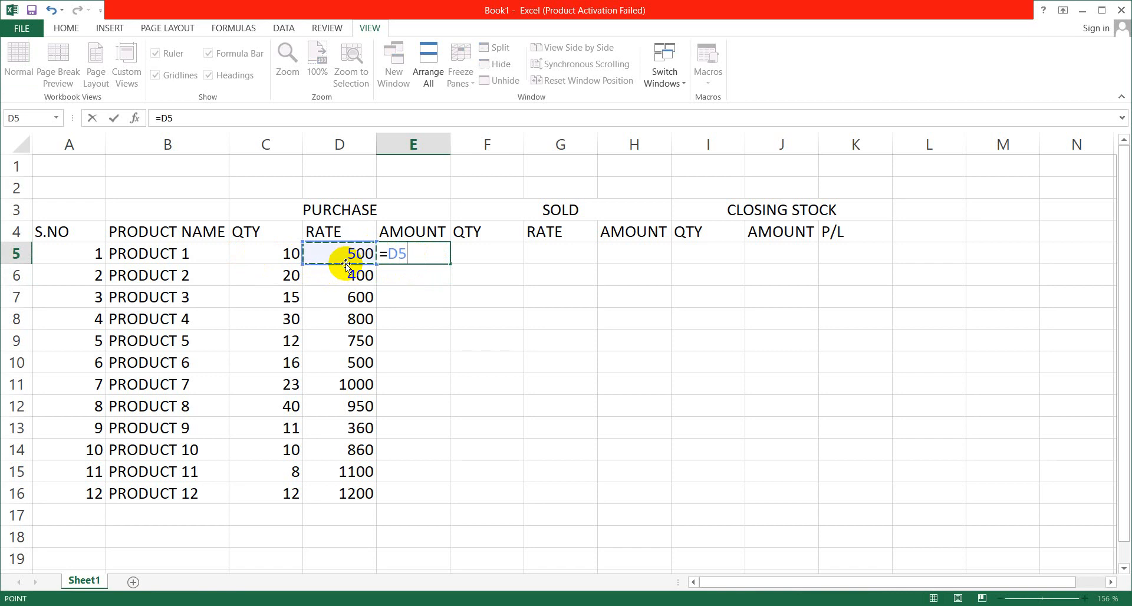
text(*)
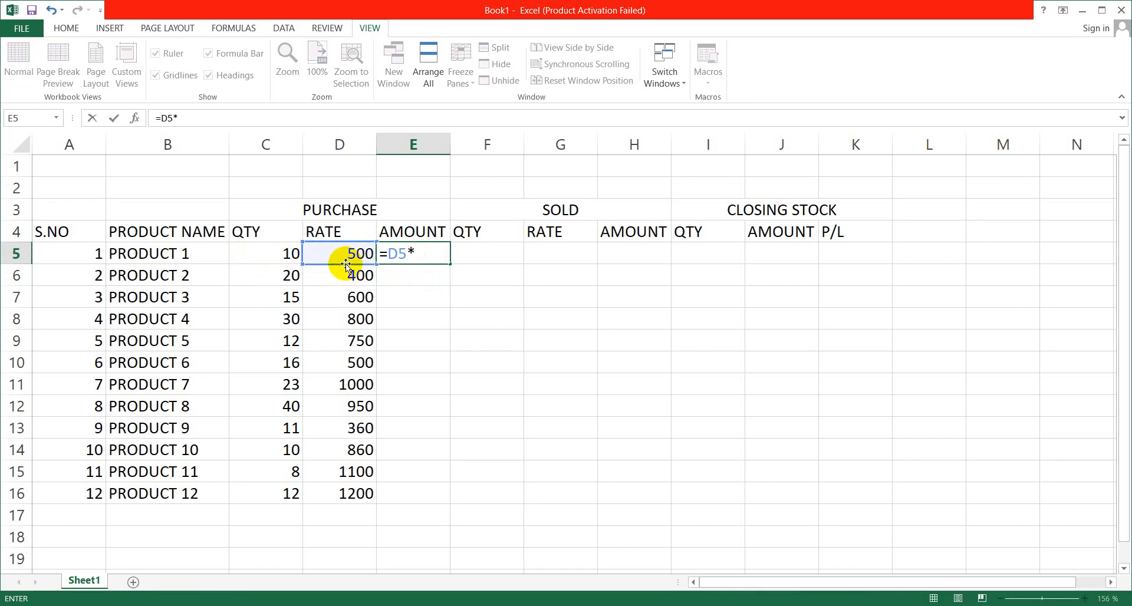
click(268, 253)
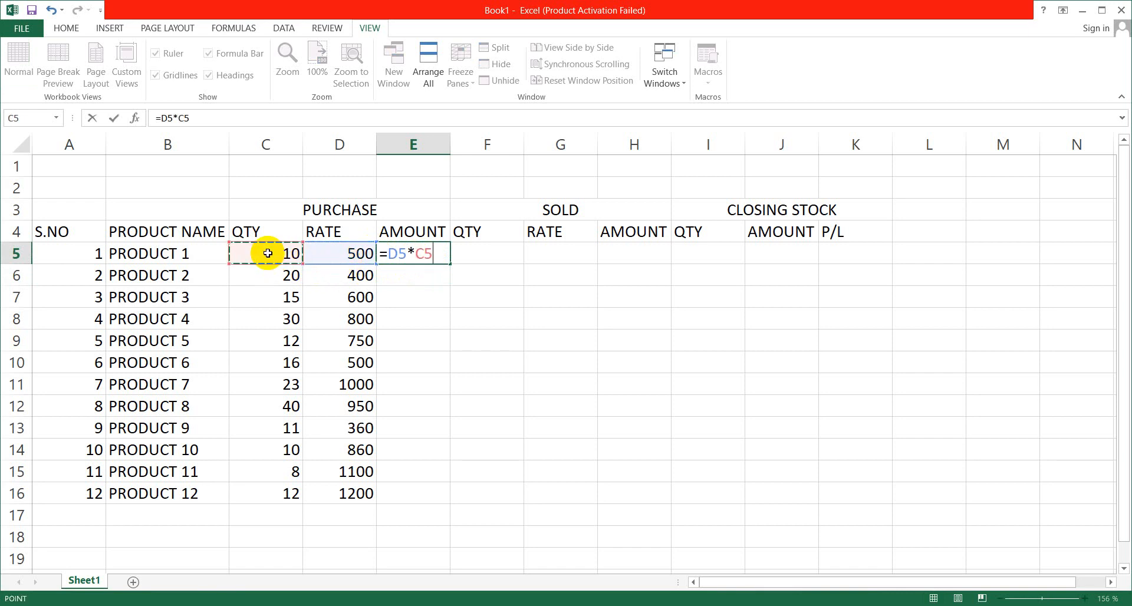
key(Return)
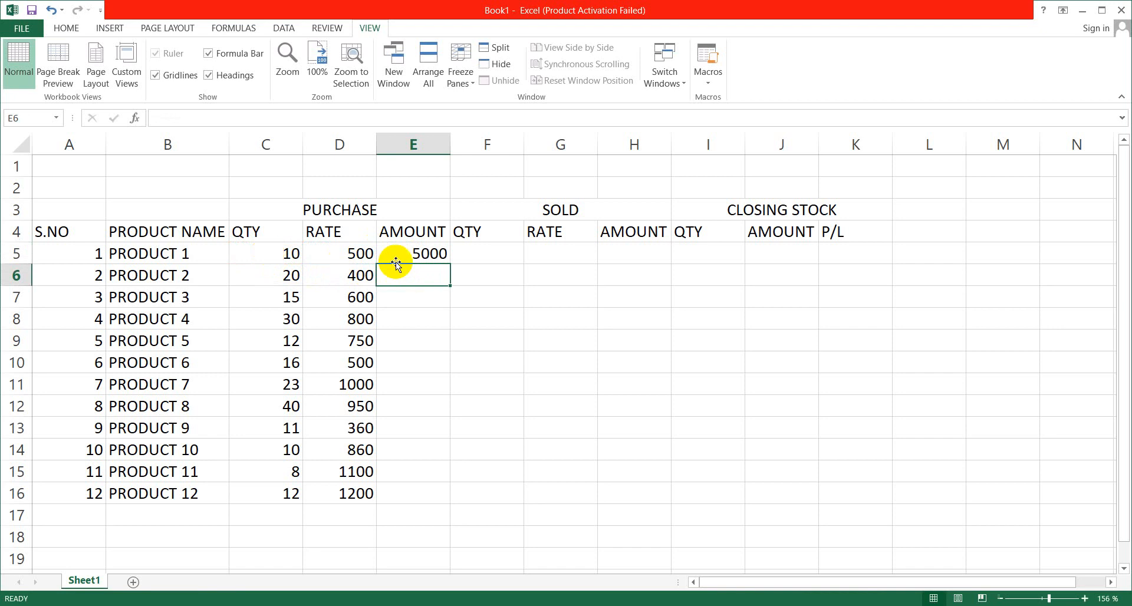
click(412, 253)
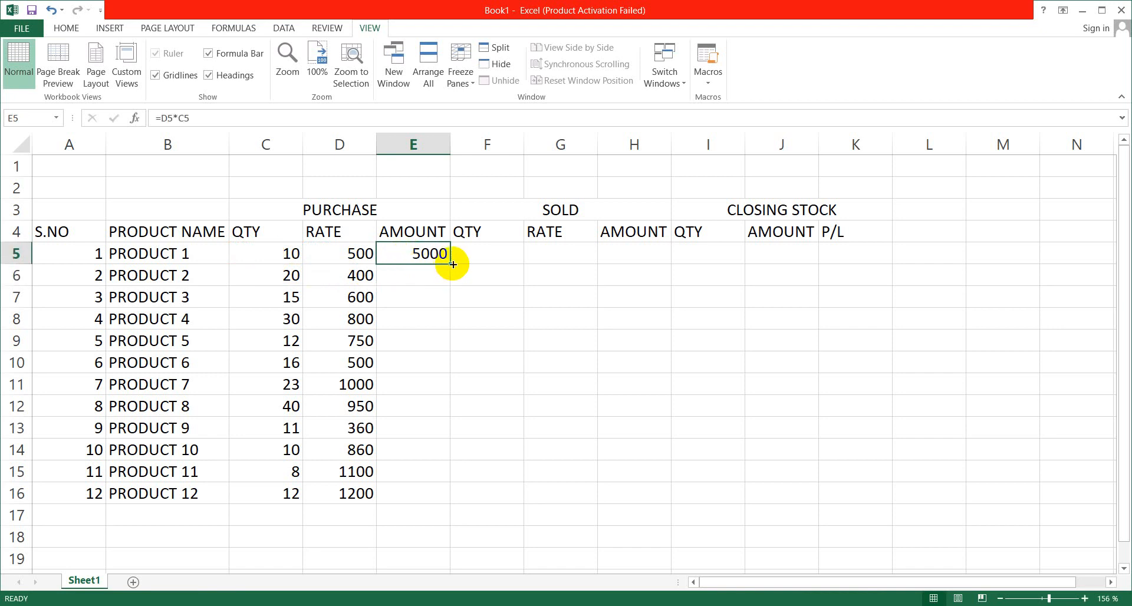
drag(452, 265, 433, 509)
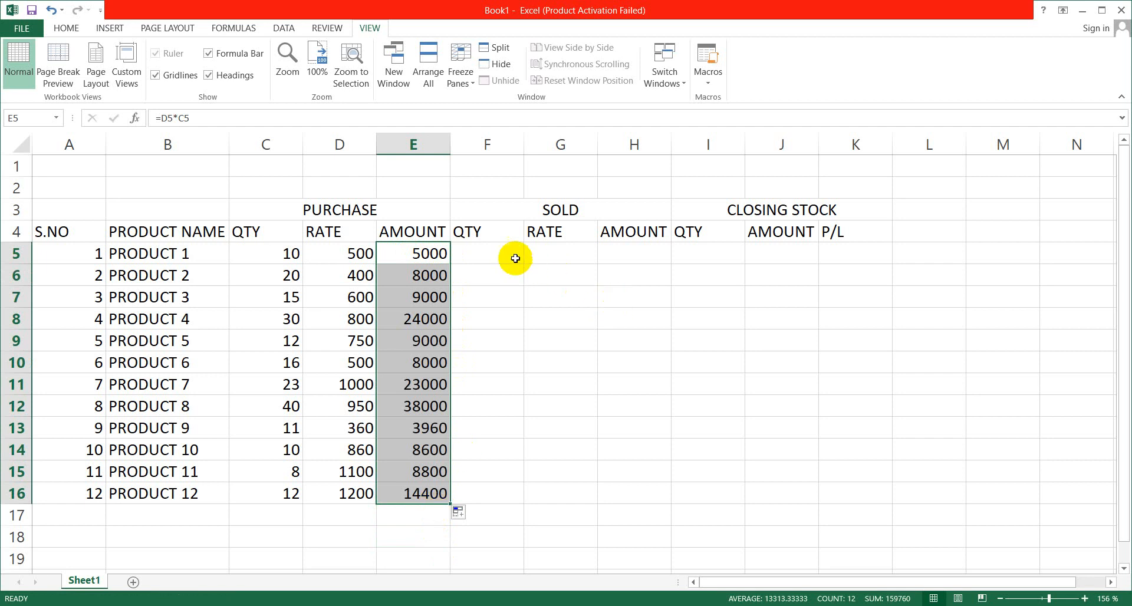
Enter the sold quantities 5, 12, 14 and 18 for products 1 to 4 in cells F5:F8.
click(493, 255)
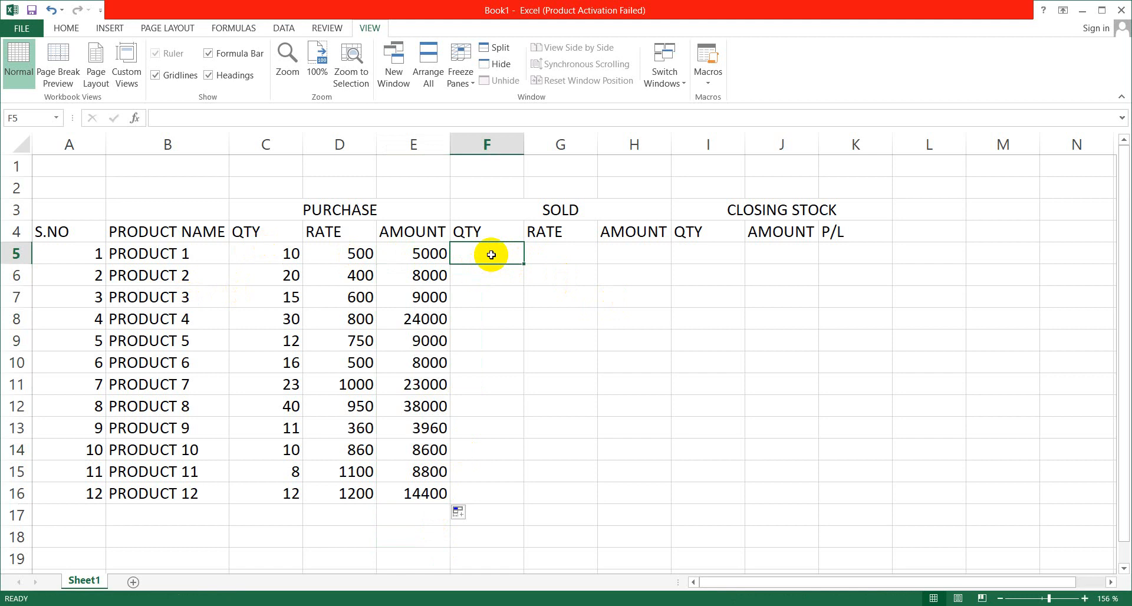
text(5)
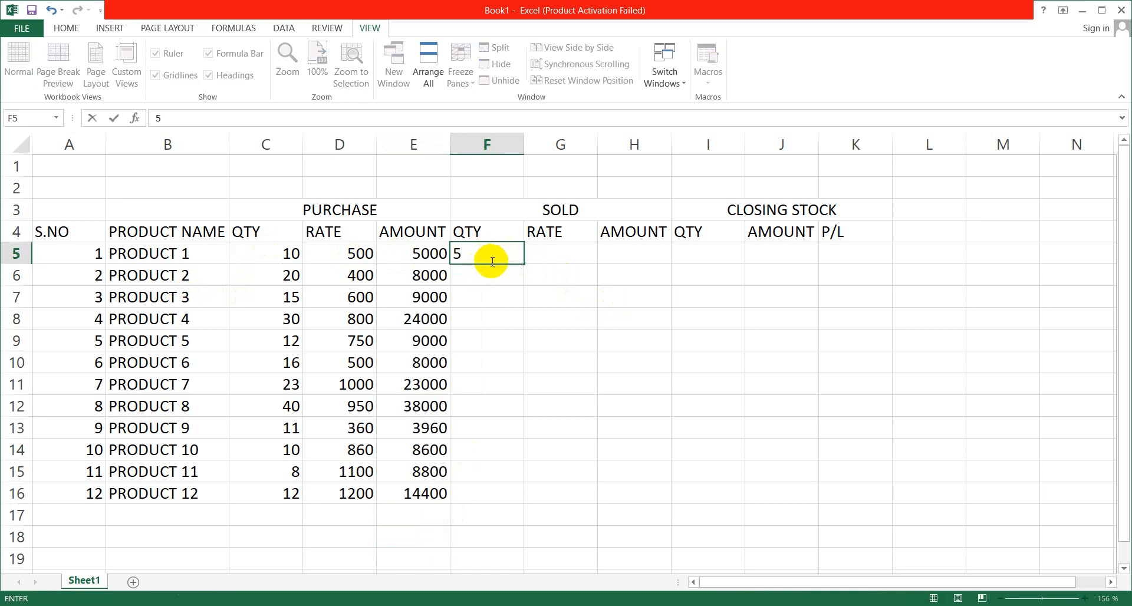
click(488, 281)
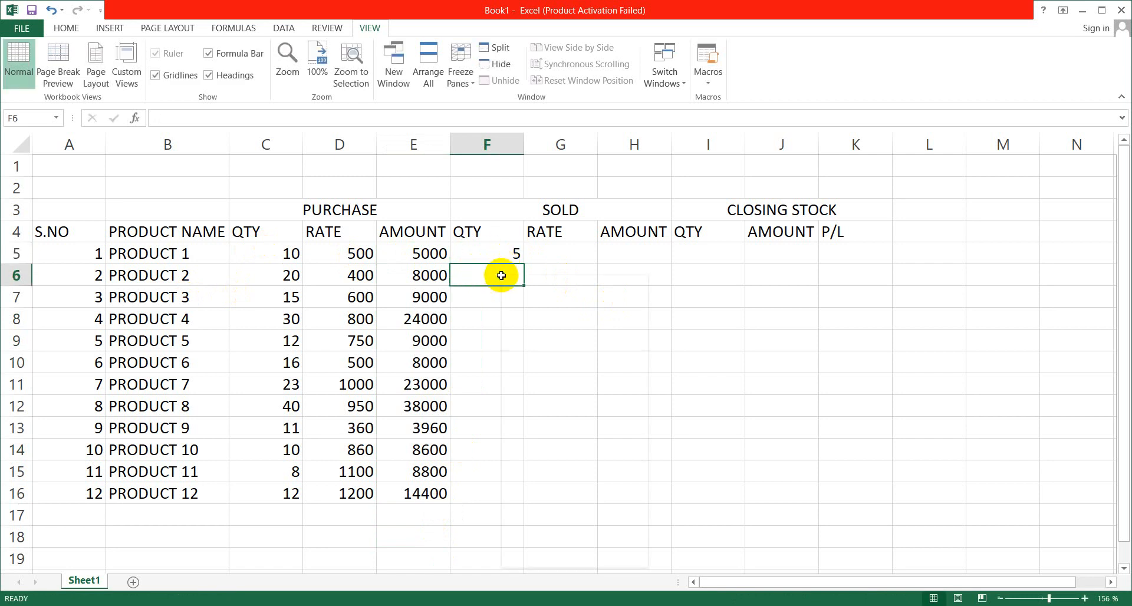
right_click(501, 276)
click(502, 276)
text(12)
click(494, 307)
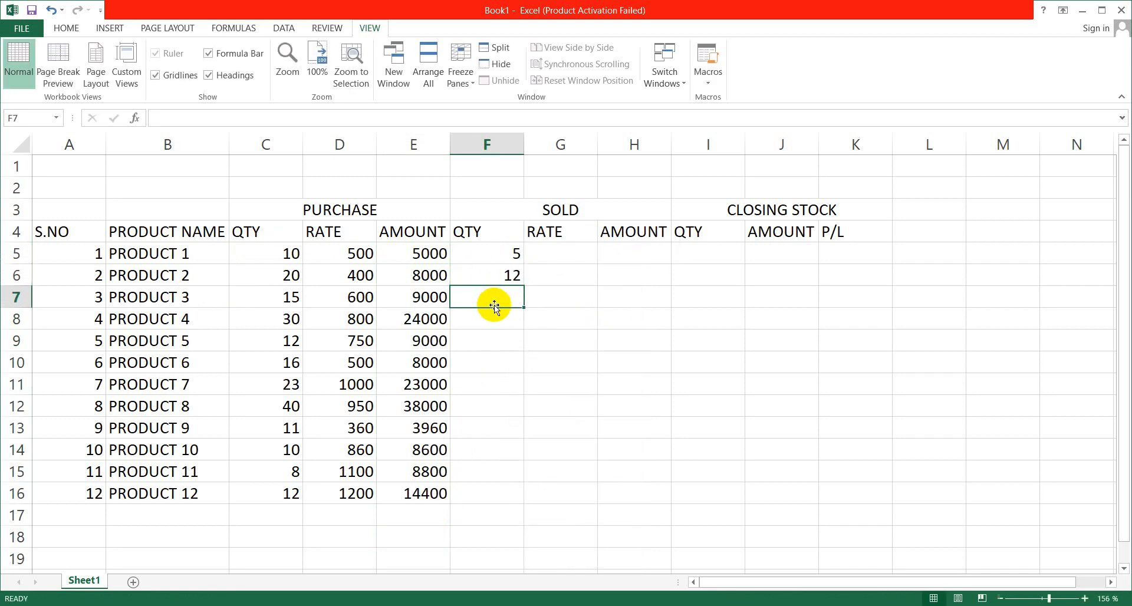
text(1)
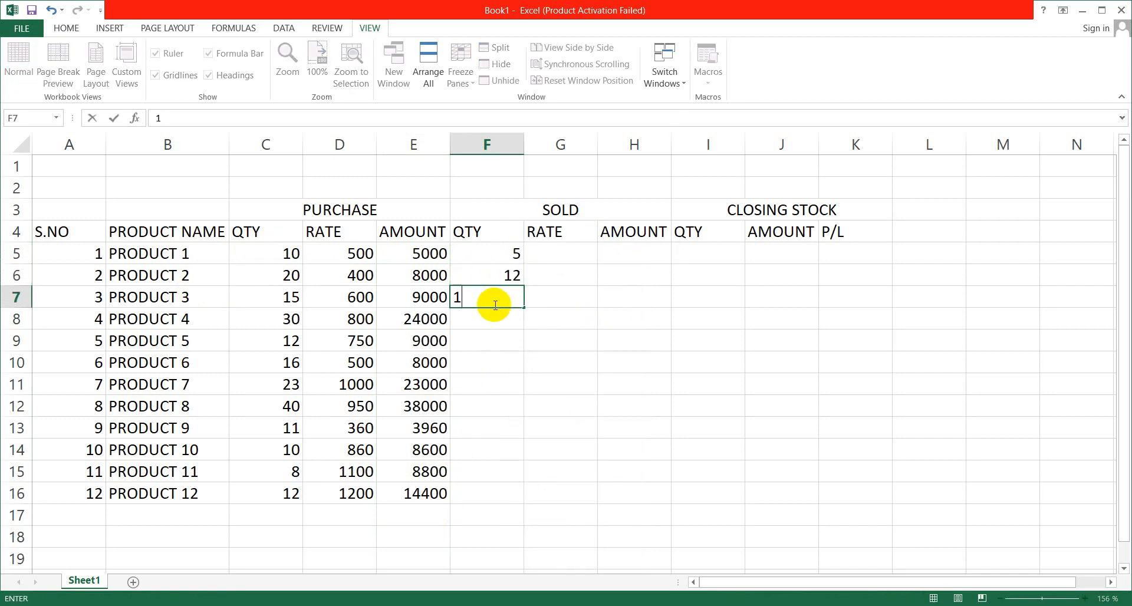
text(4)
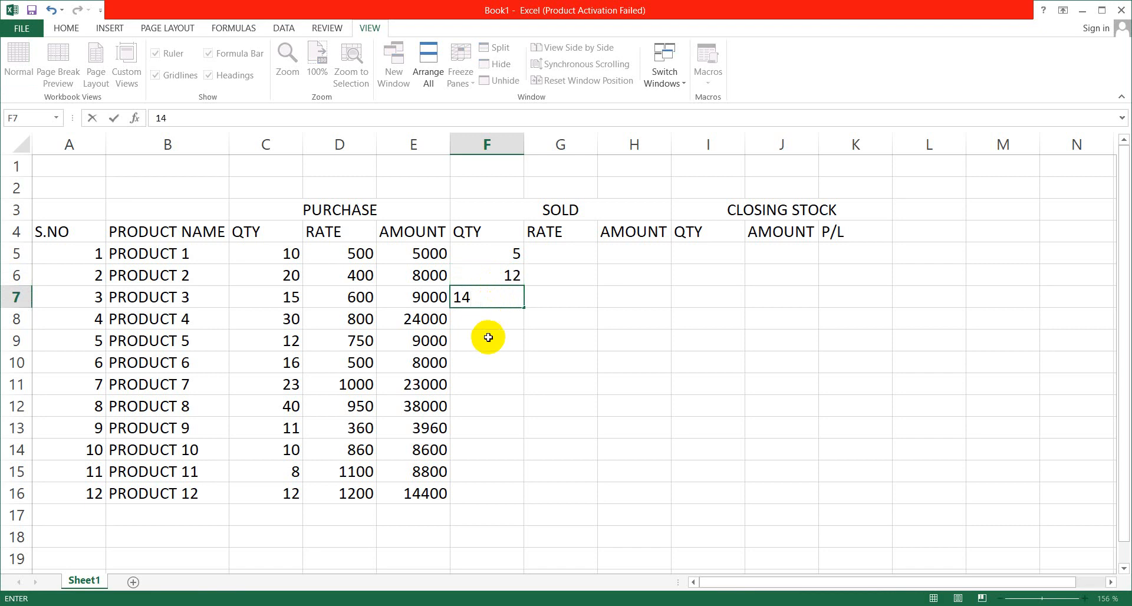
click(485, 321)
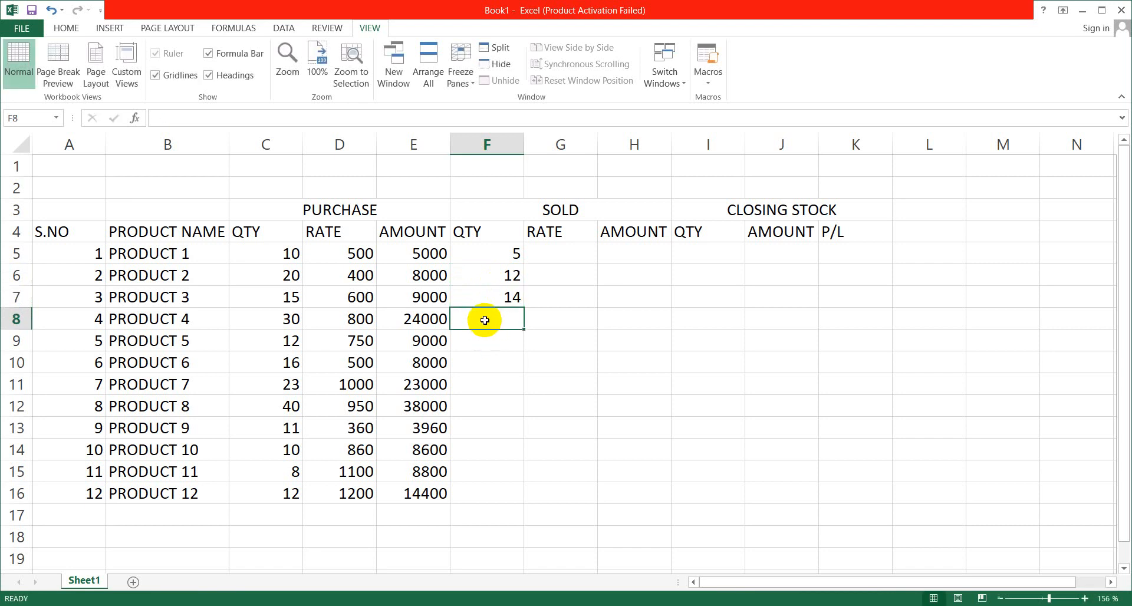
text(18)
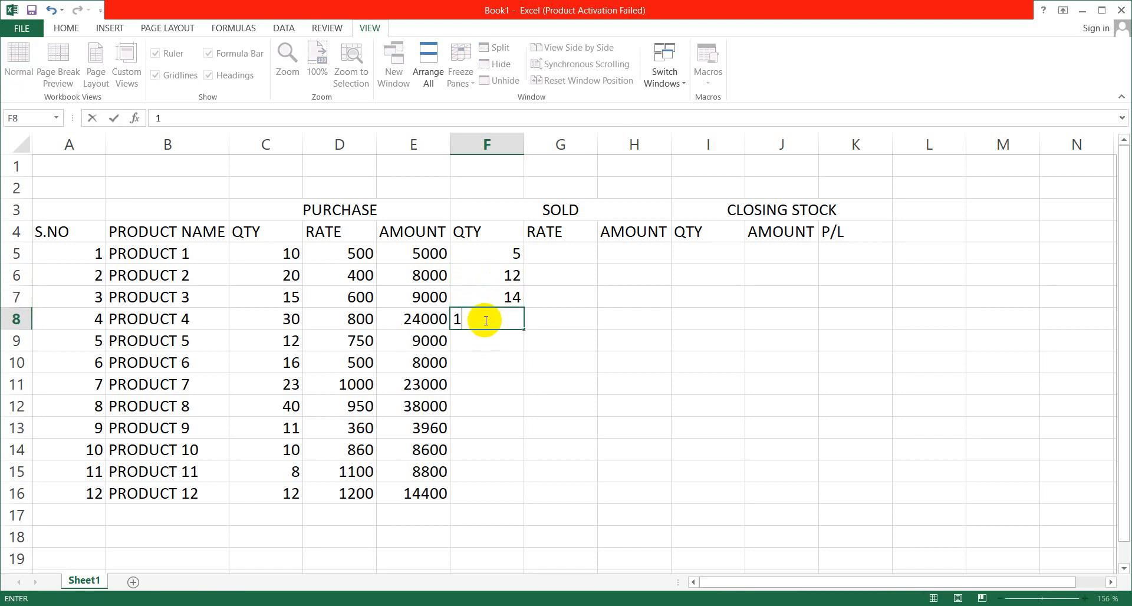
Enter the sold quantities 9, 13, 20 and 20 for products 5 to 8 in cells F9:F12.
right_click(483, 339)
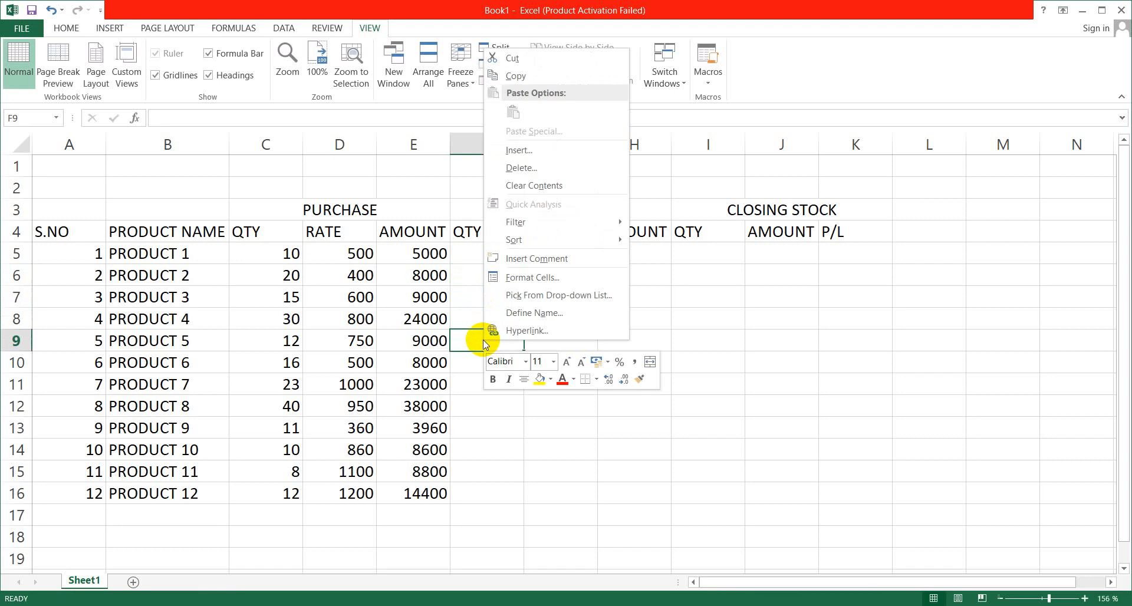
key(Escape)
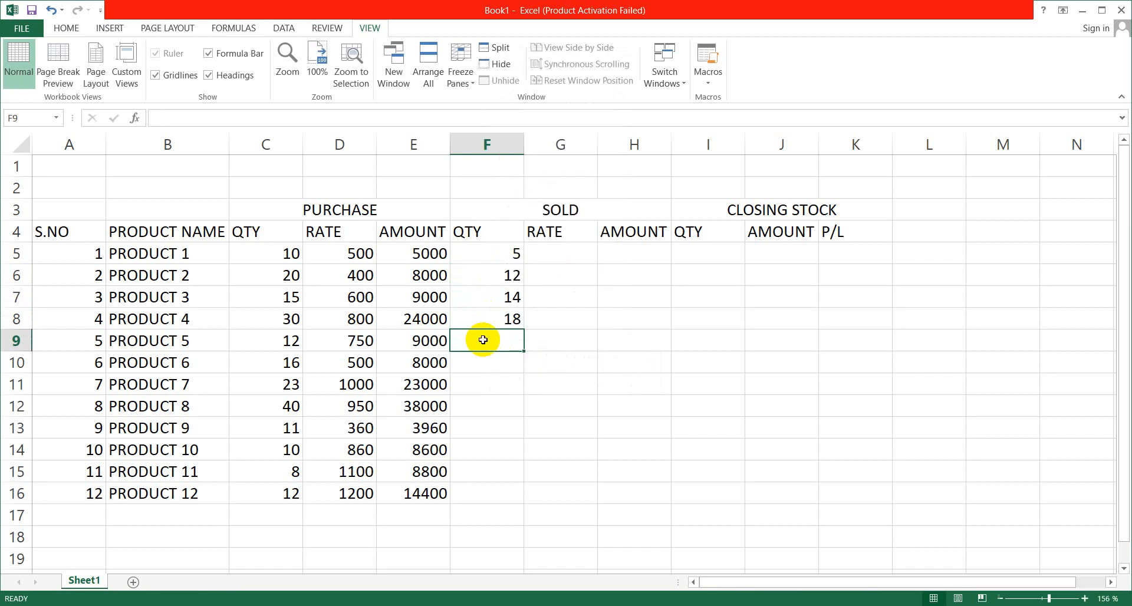
text(9)
click(472, 361)
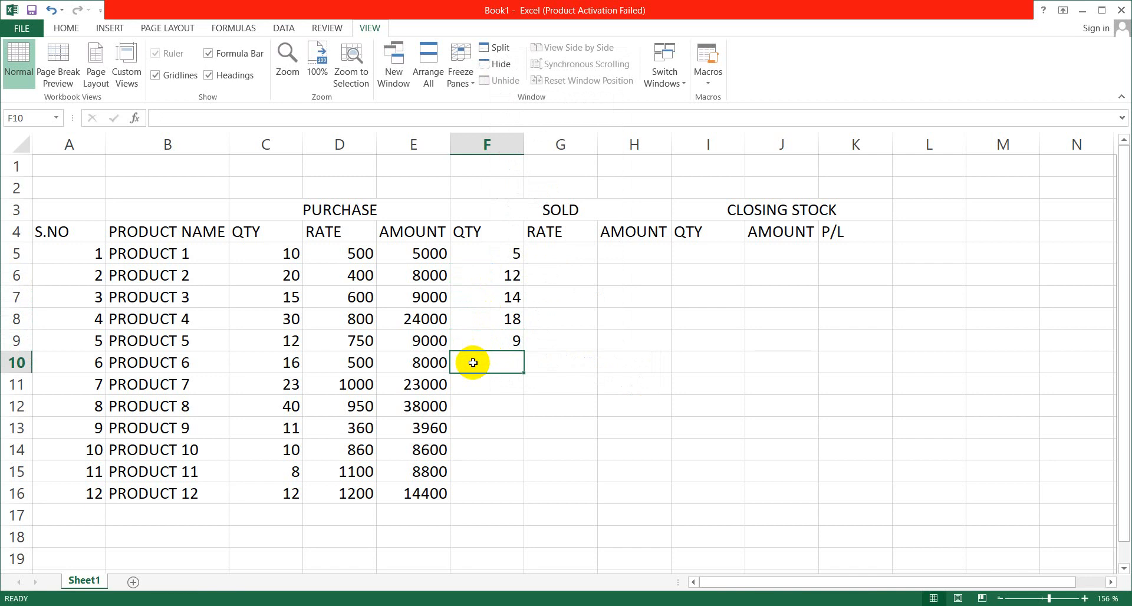
text(13)
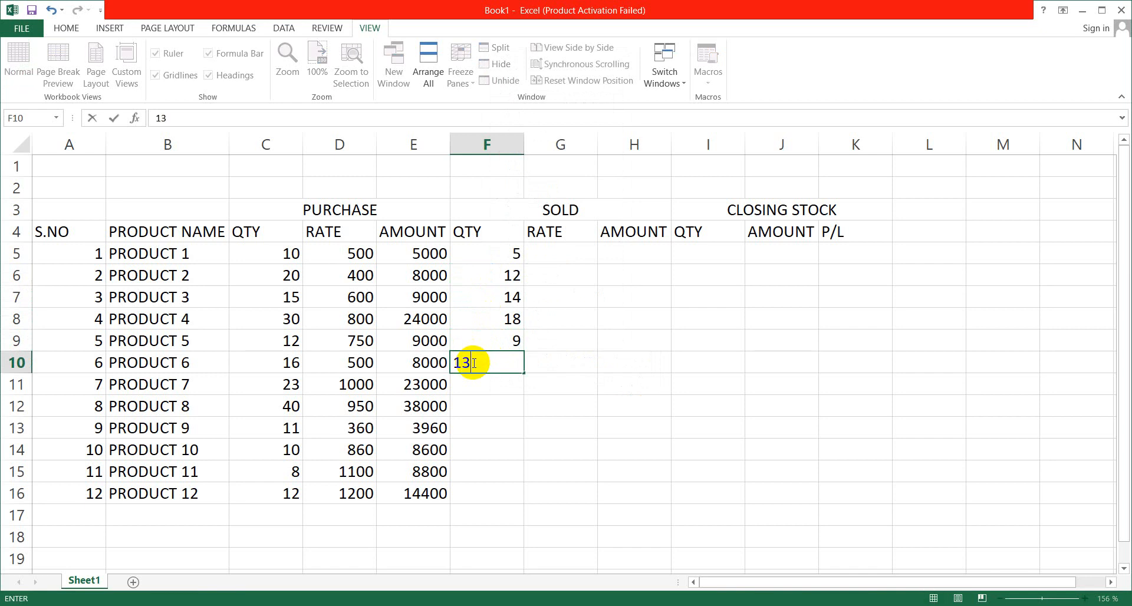
key(Return)
text(20)
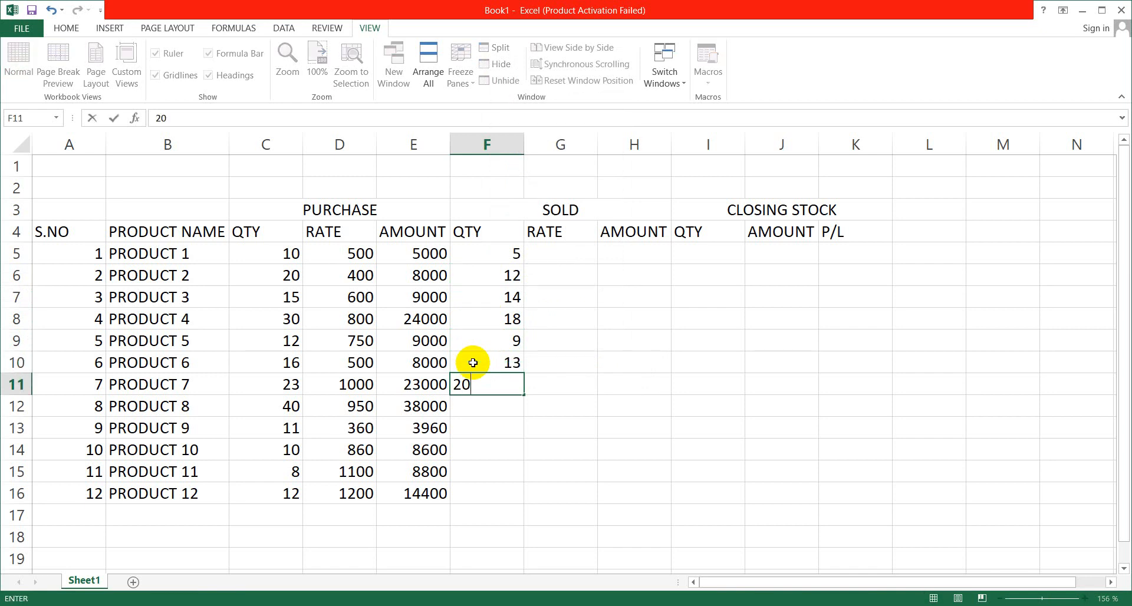
click(465, 404)
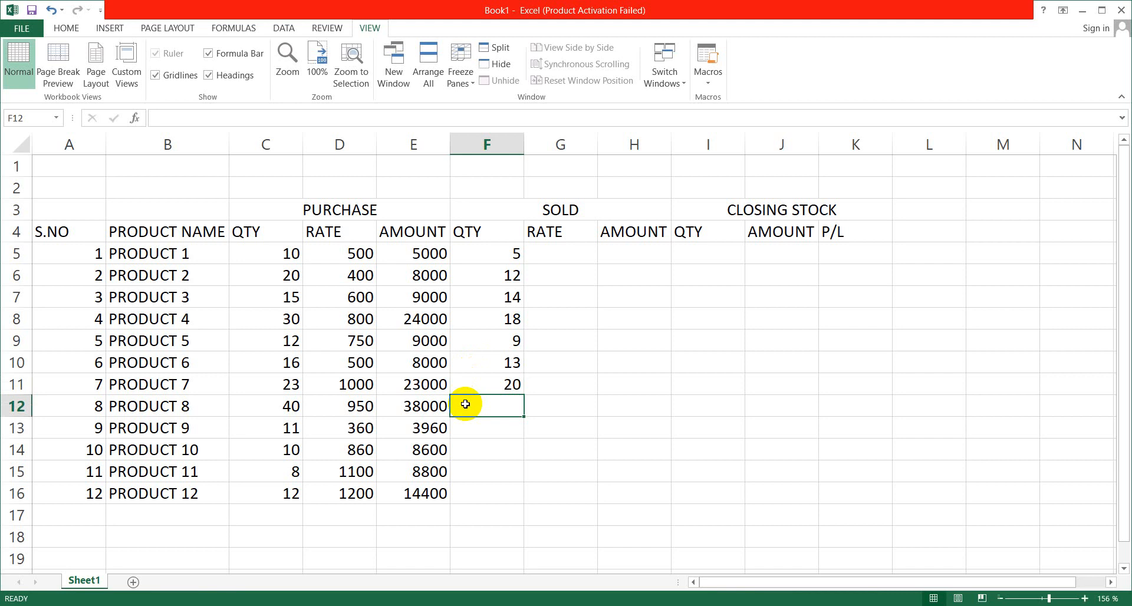
text(20)
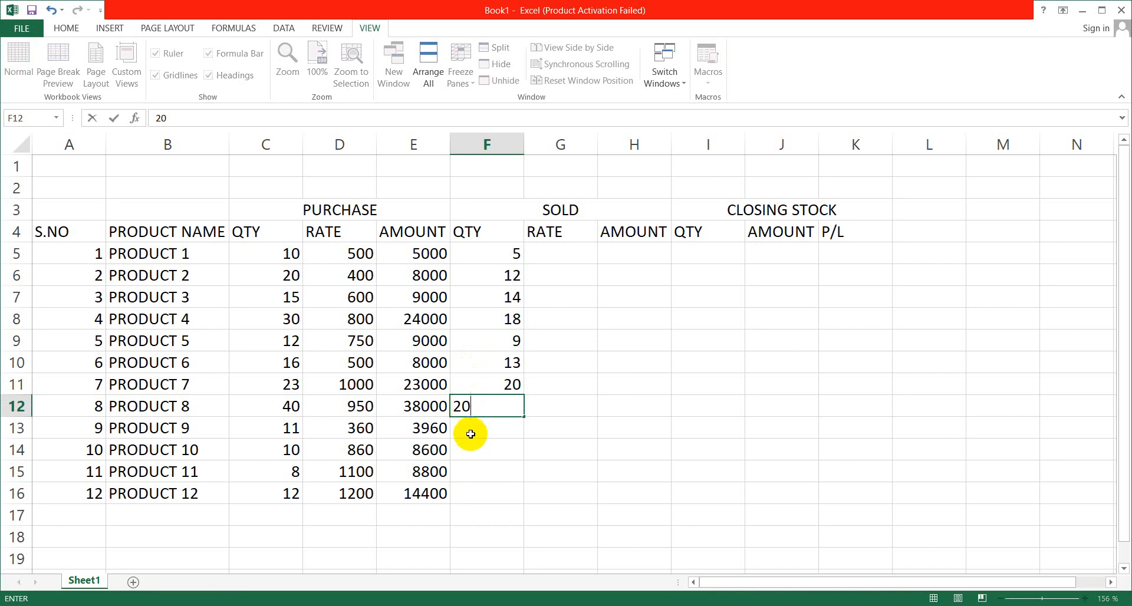
Enter the sold quantities 9, 5, 6 and 7 for products 9 to 12 in cells F13:F16.
right_click(471, 431)
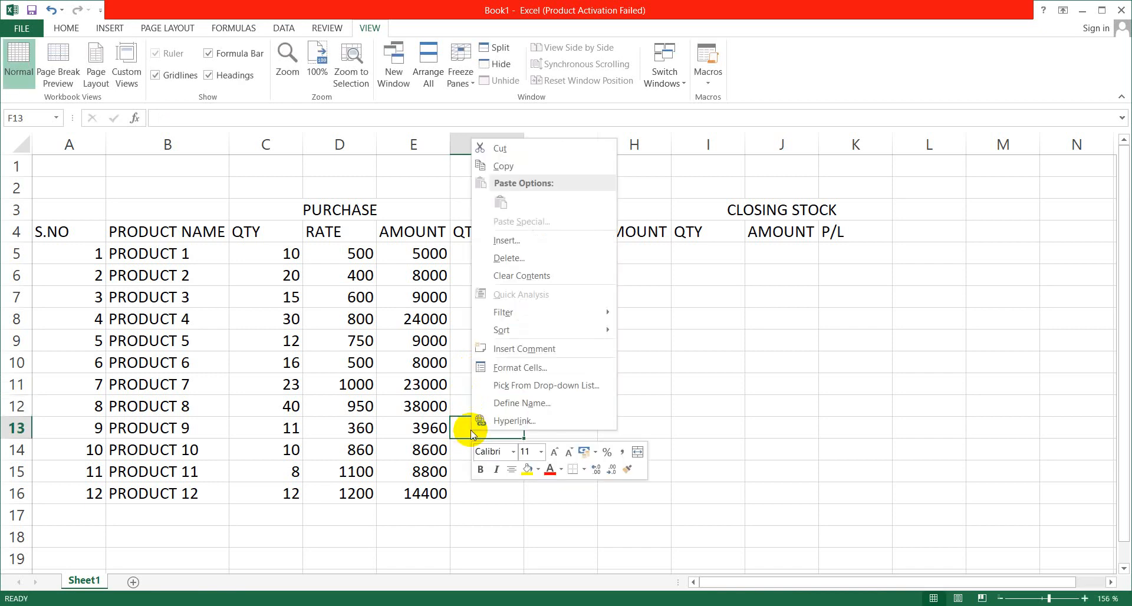
click(471, 432)
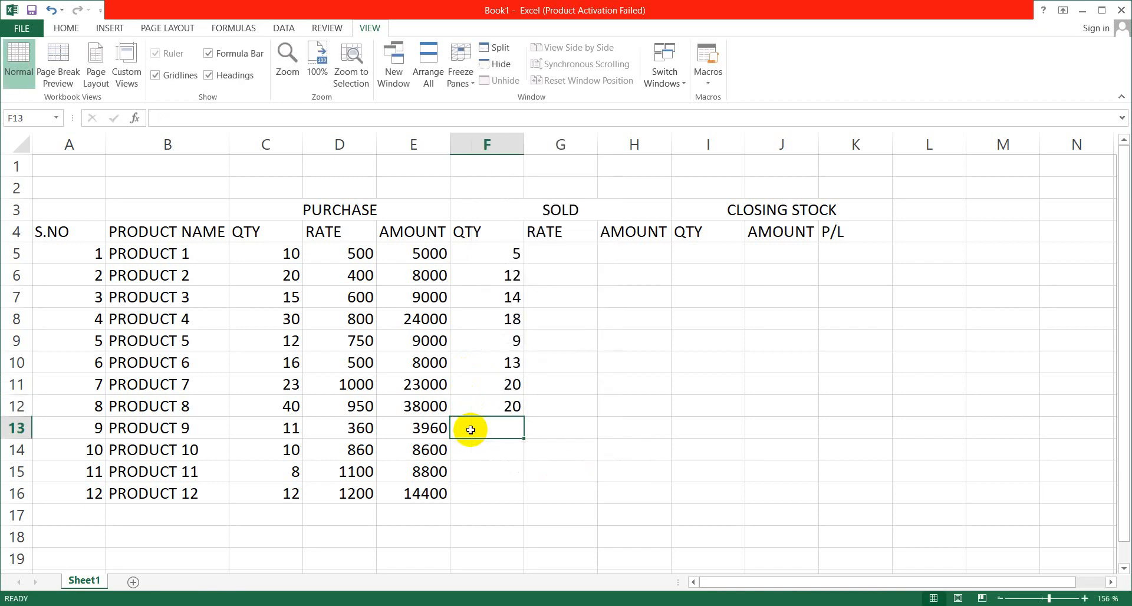
text(9)
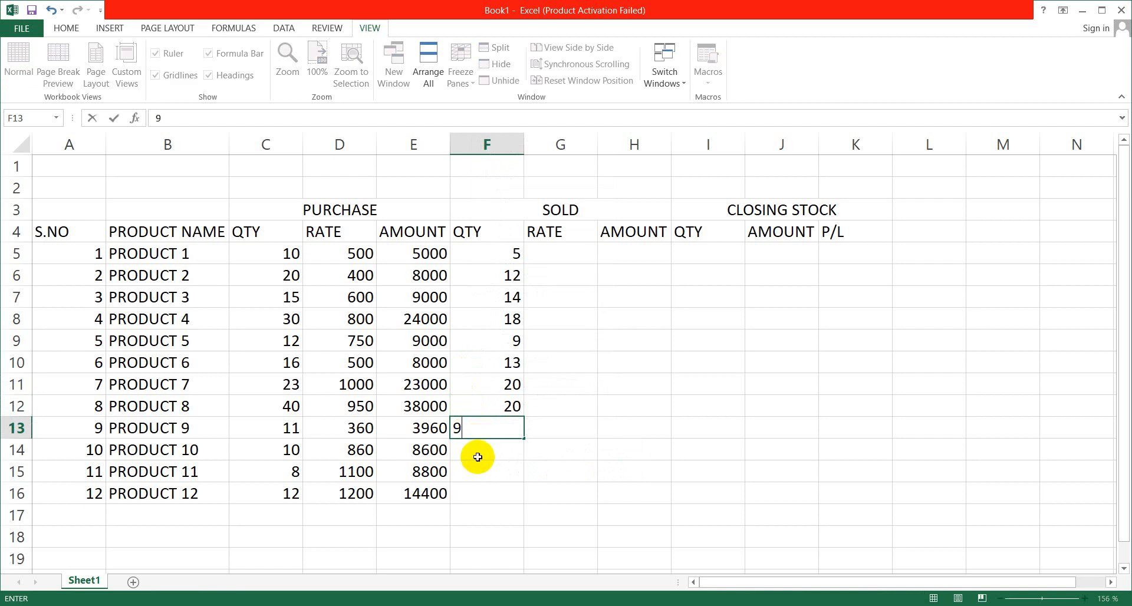
click(477, 449)
text(5)
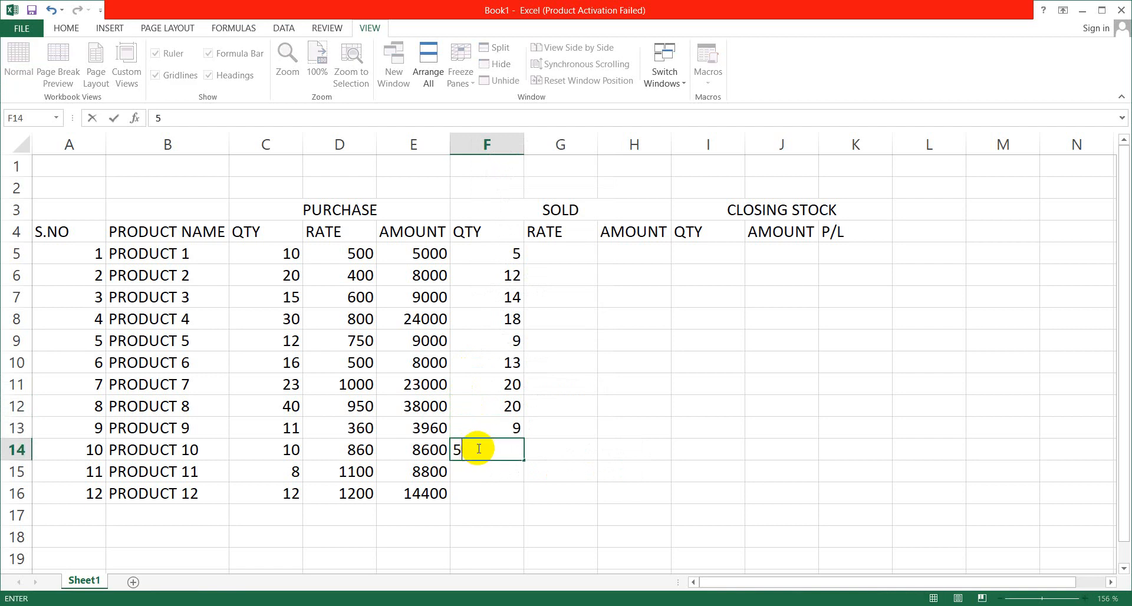
key(Return)
right_click(472, 473)
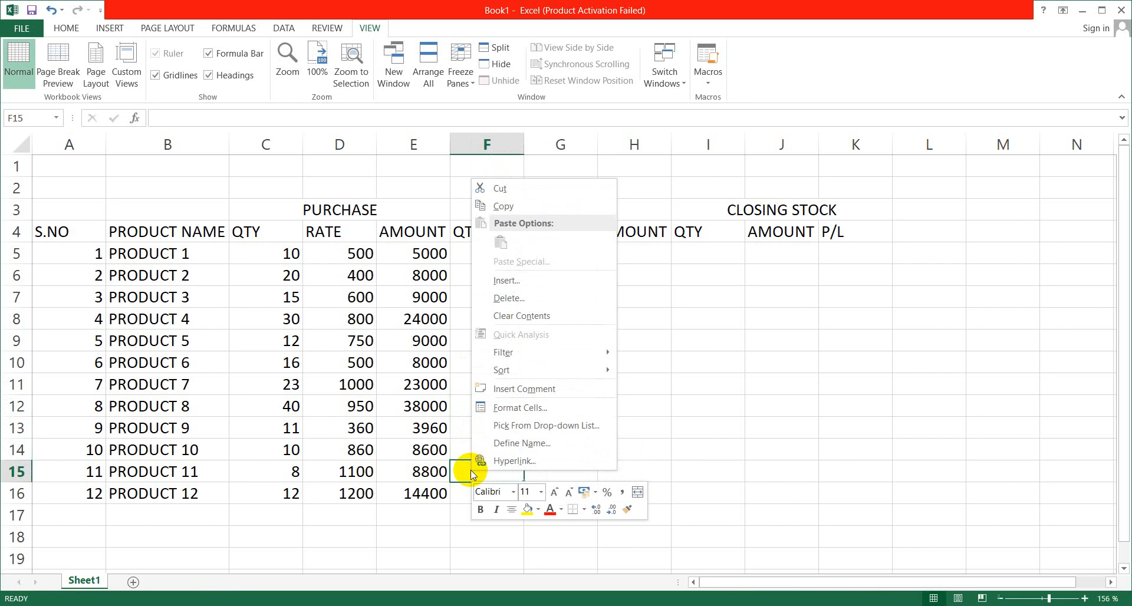
key(Escape)
text(6)
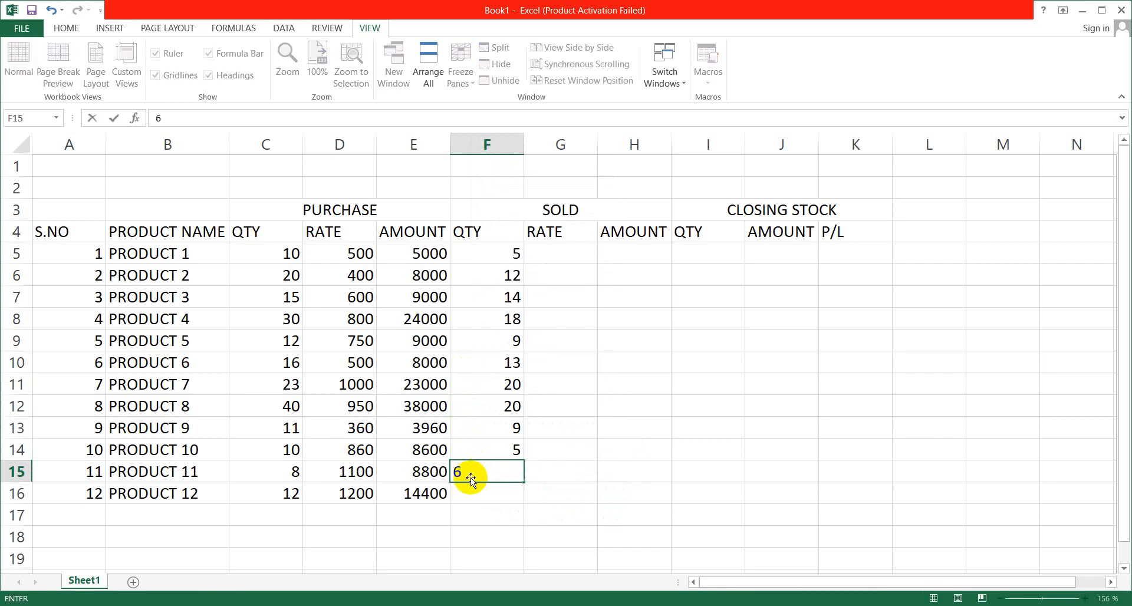
key(Return)
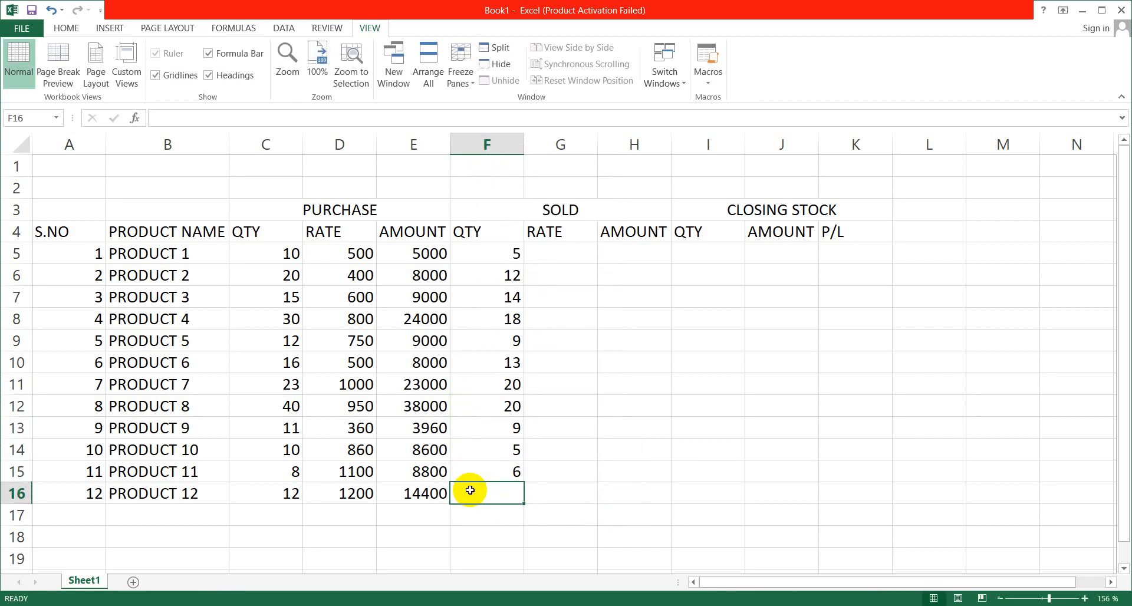
text(7)
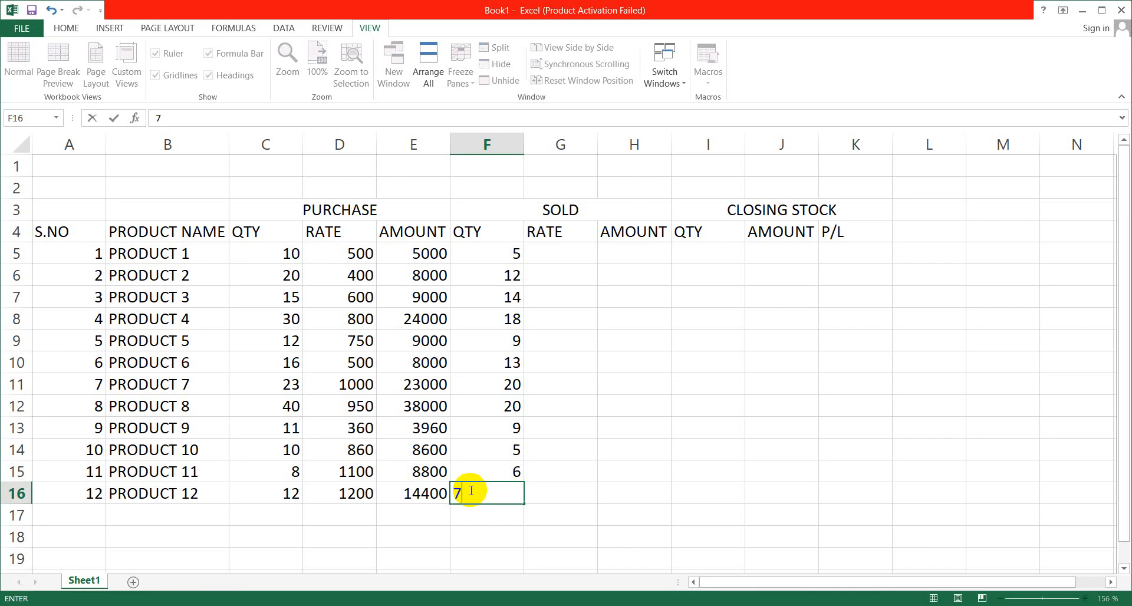
click(510, 530)
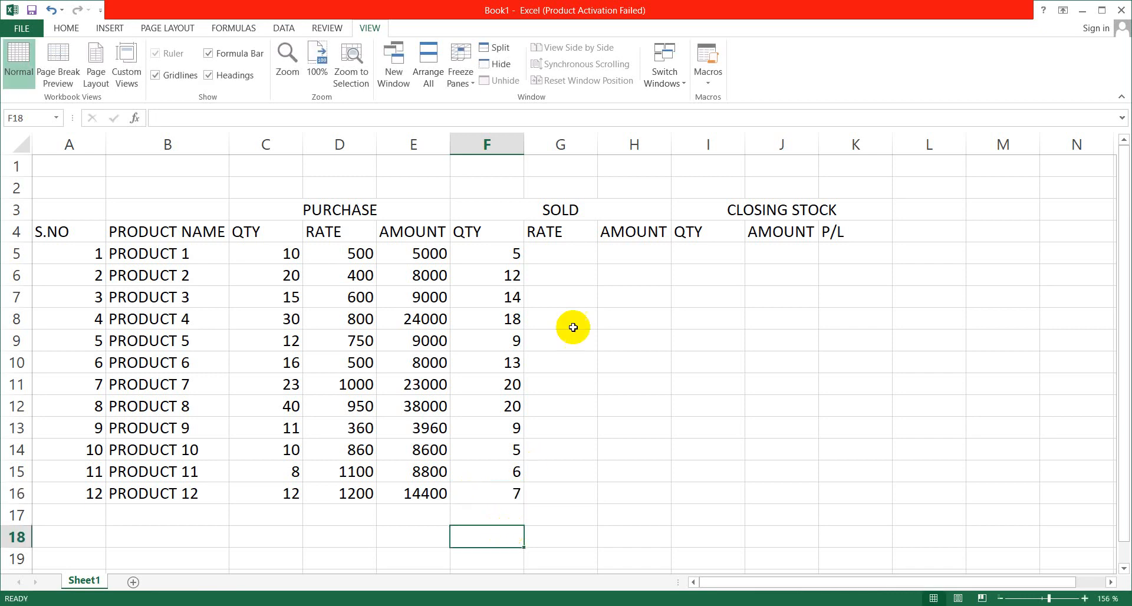
Enter the sold rates 550 and 450 for products 1 and 2 in cells G5:G6.
click(567, 256)
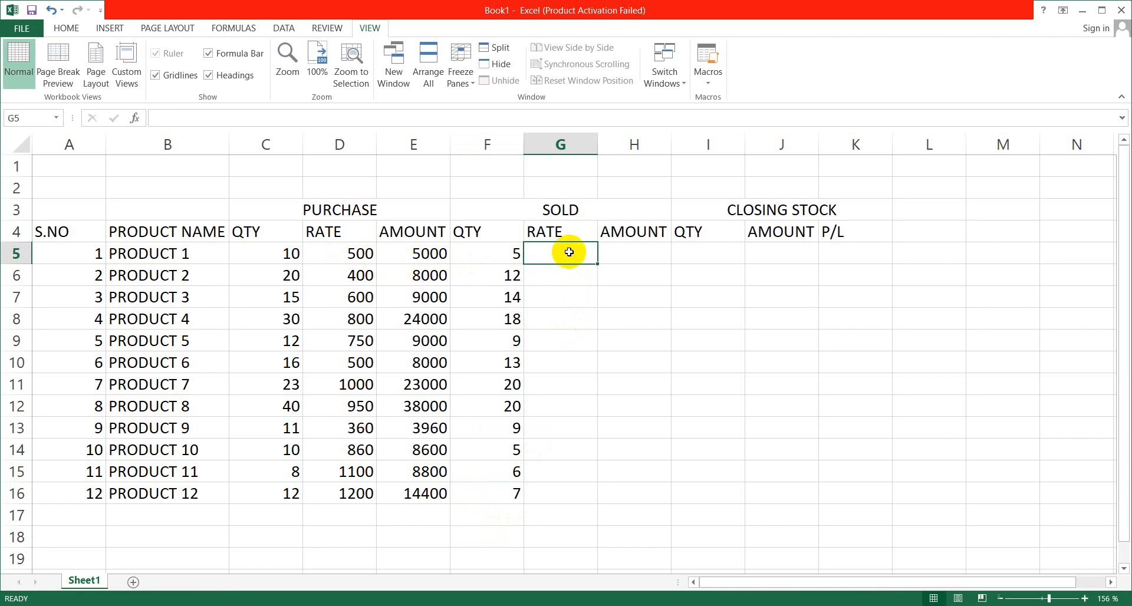
text(550)
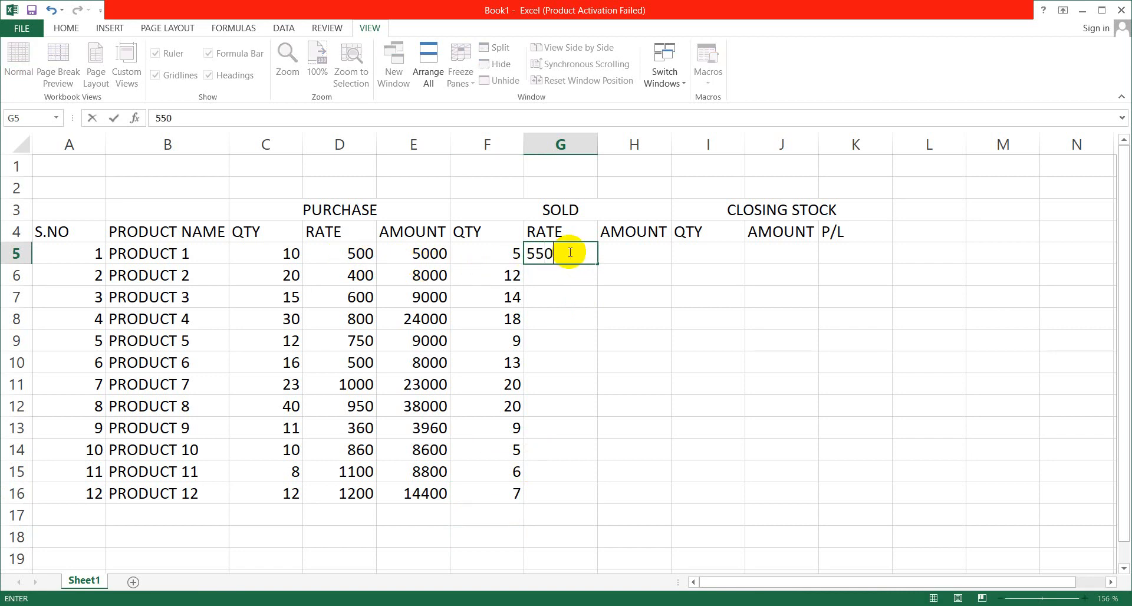
right_click(562, 282)
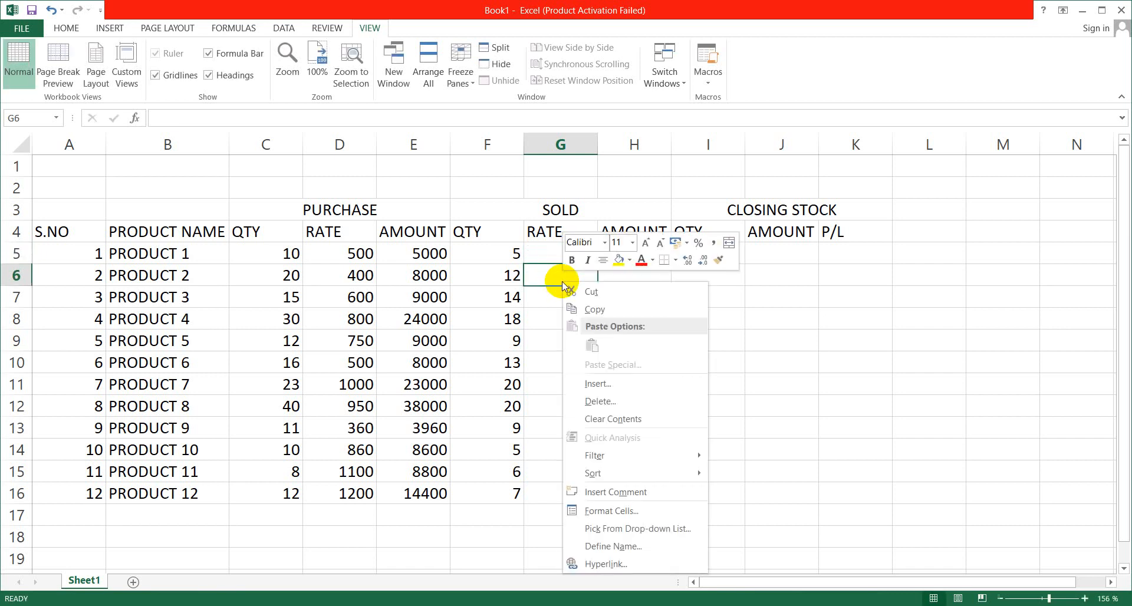
click(562, 281)
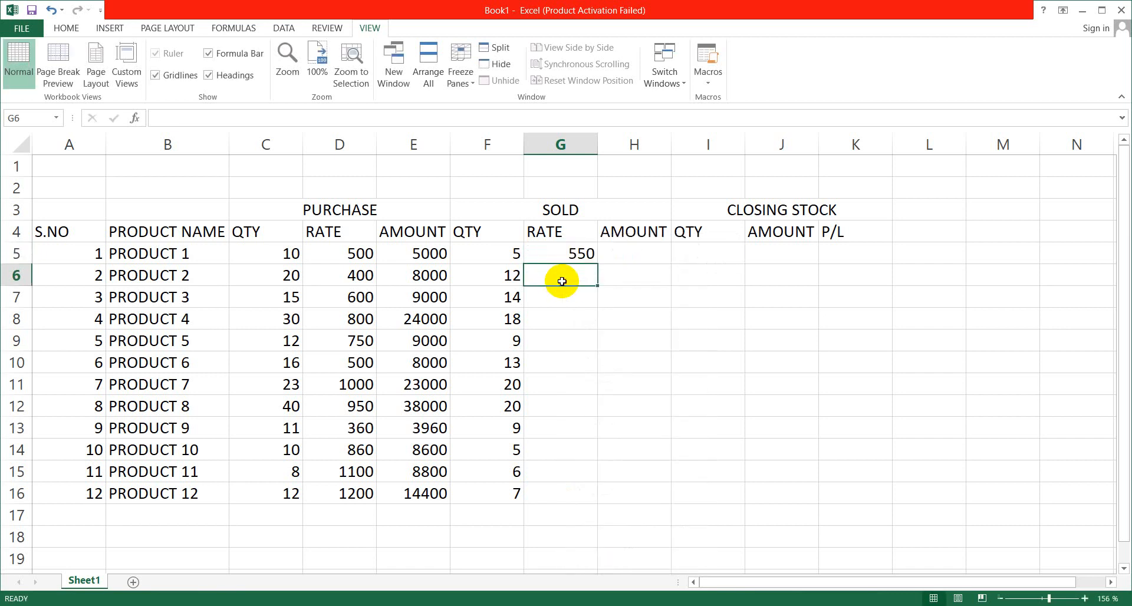
text(350)
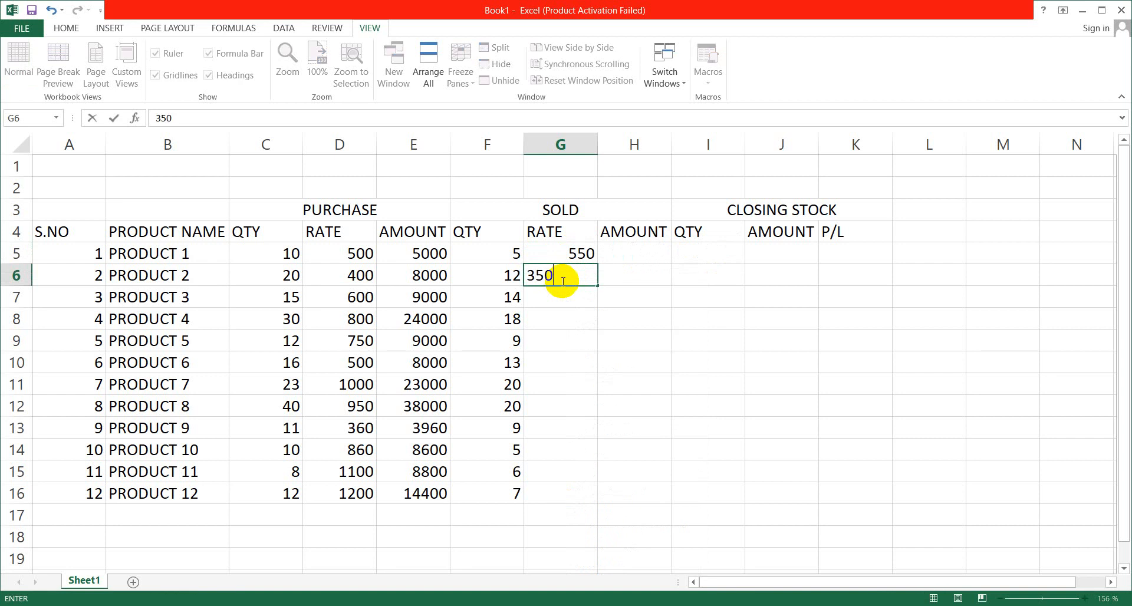
key(BackSpace)
key(BackSpace)
key(BackSpace)
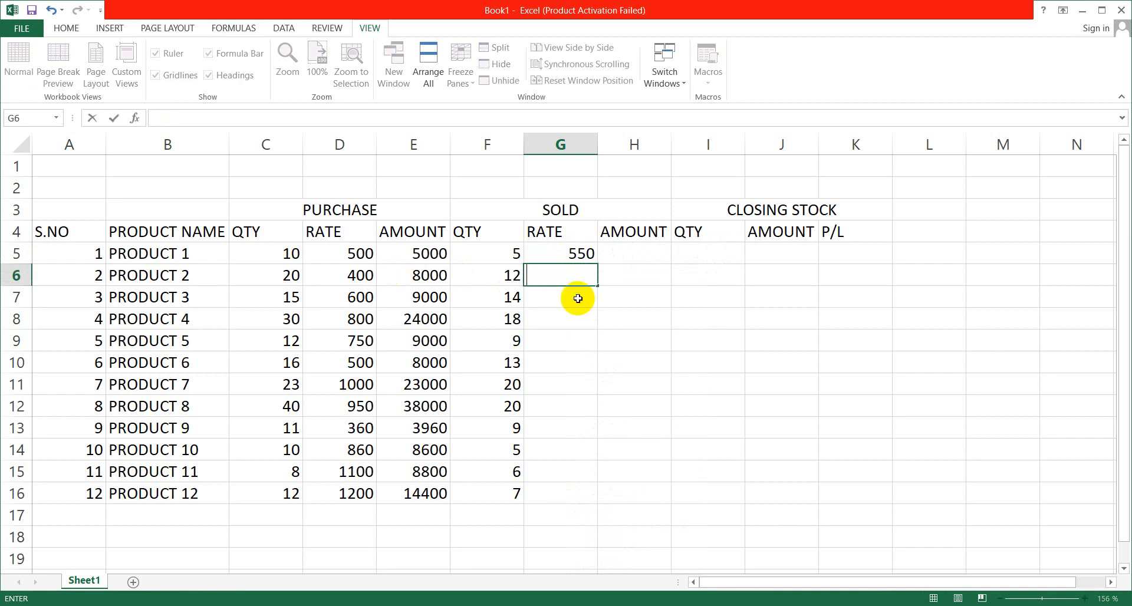
text(450)
key(Return)
Enter the sold rates 900 and 850 for products 3 and 4 in cells G7:G8.
right_click(555, 305)
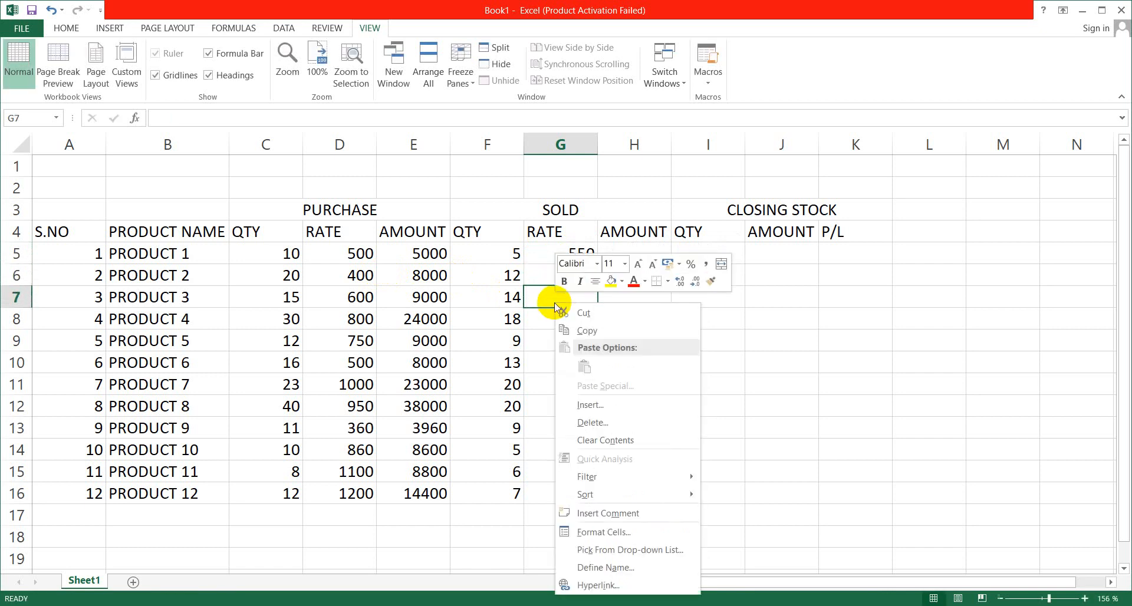
click(554, 303)
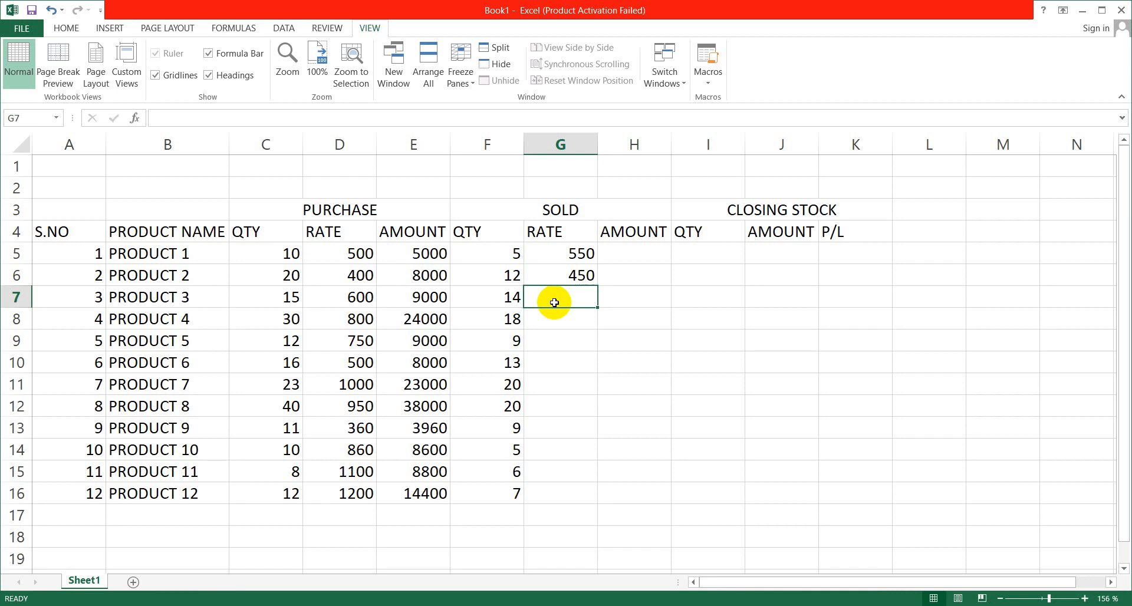
text(900)
click(555, 319)
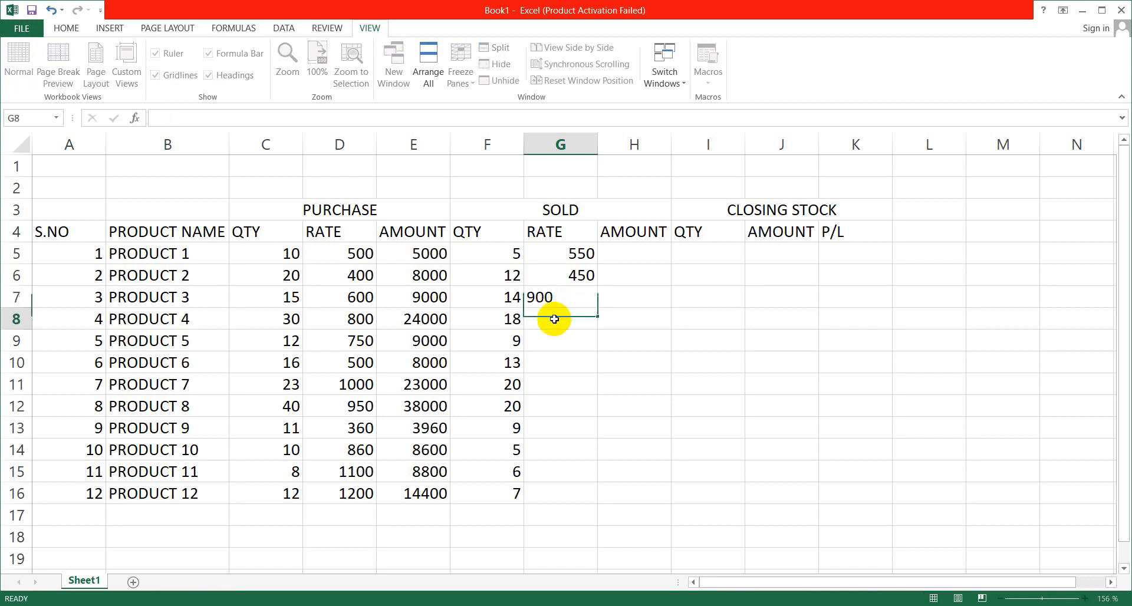
right_click(555, 319)
click(554, 319)
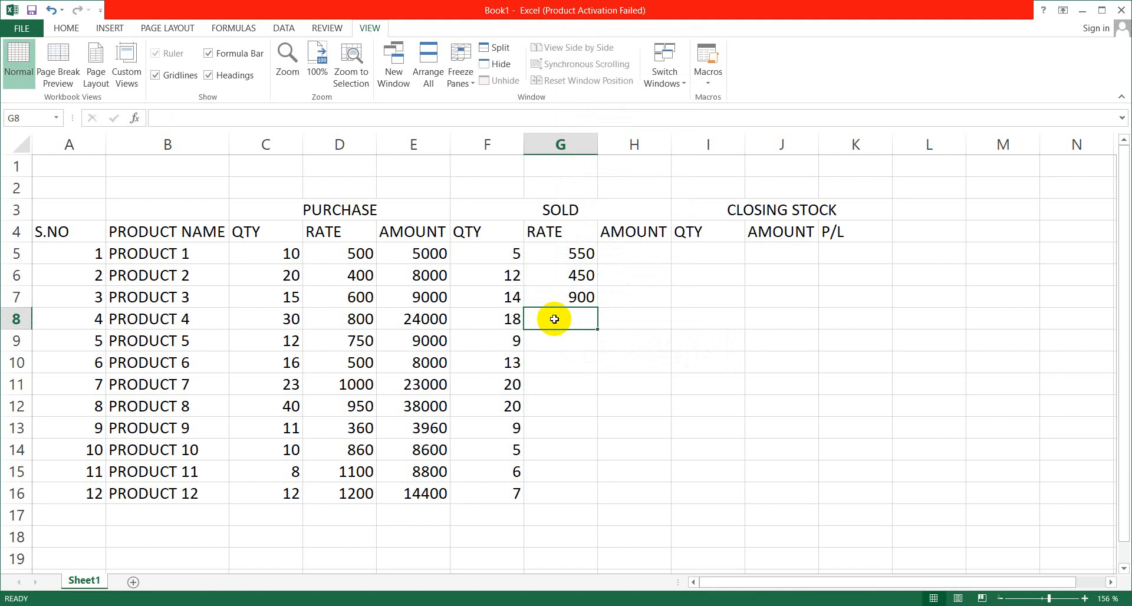
text(850)
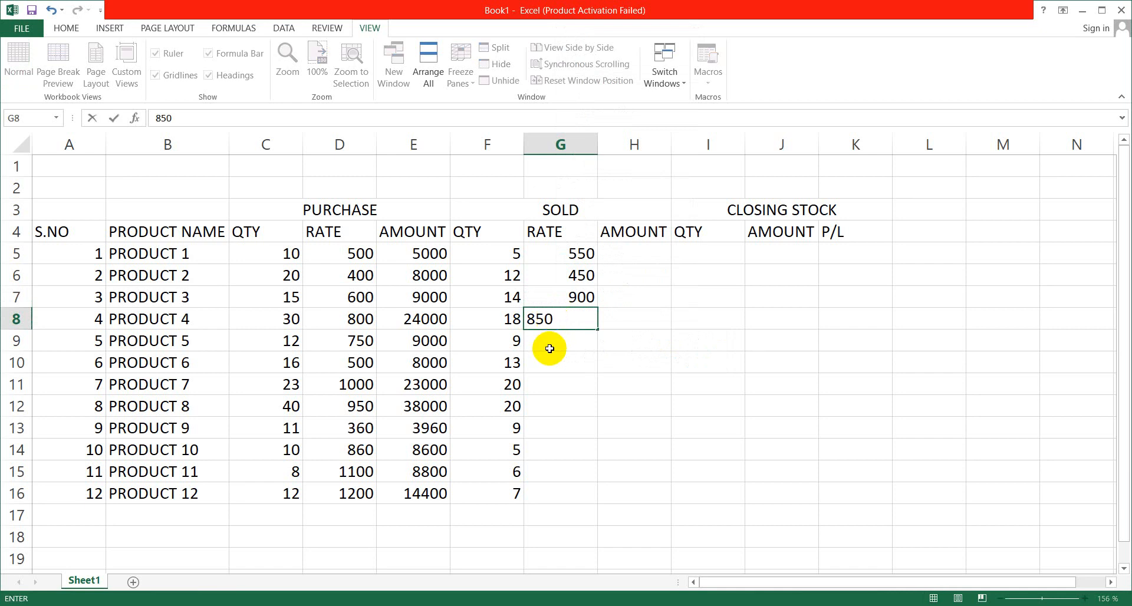
Enter the sold rates 850 and 550 for products 5 and 6 in cells G9:G10.
click(552, 343)
right_click(552, 342)
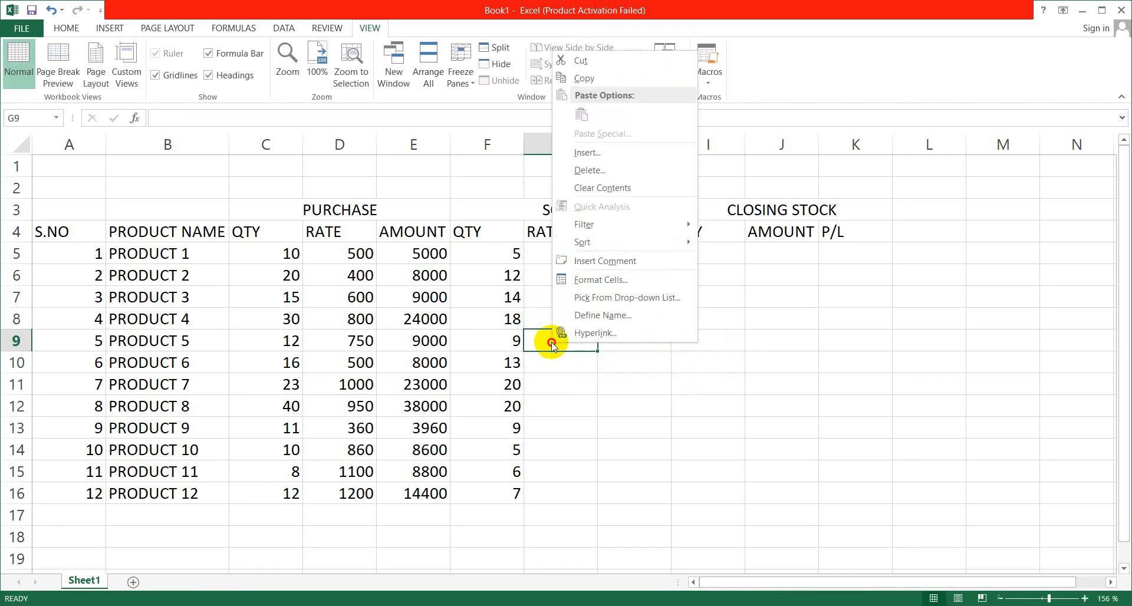
click(551, 342)
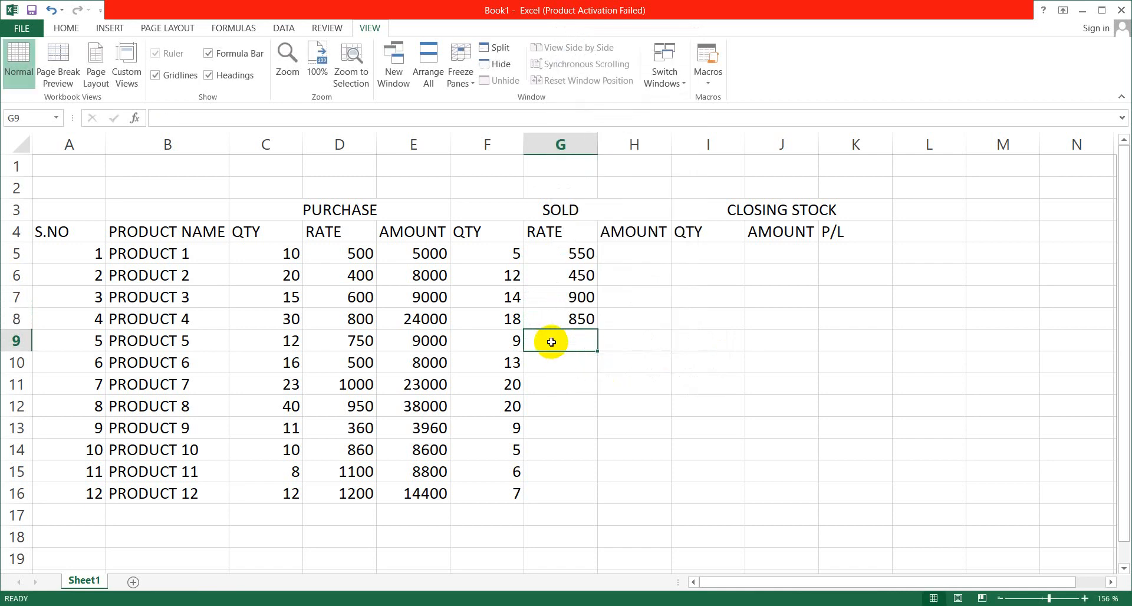
text(850)
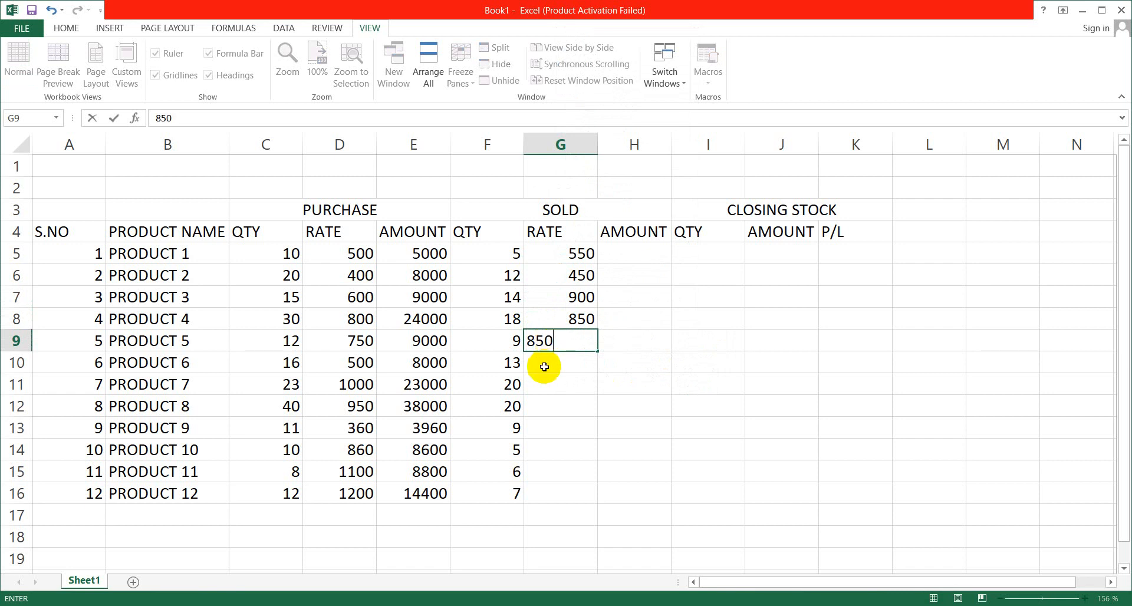
right_click(545, 367)
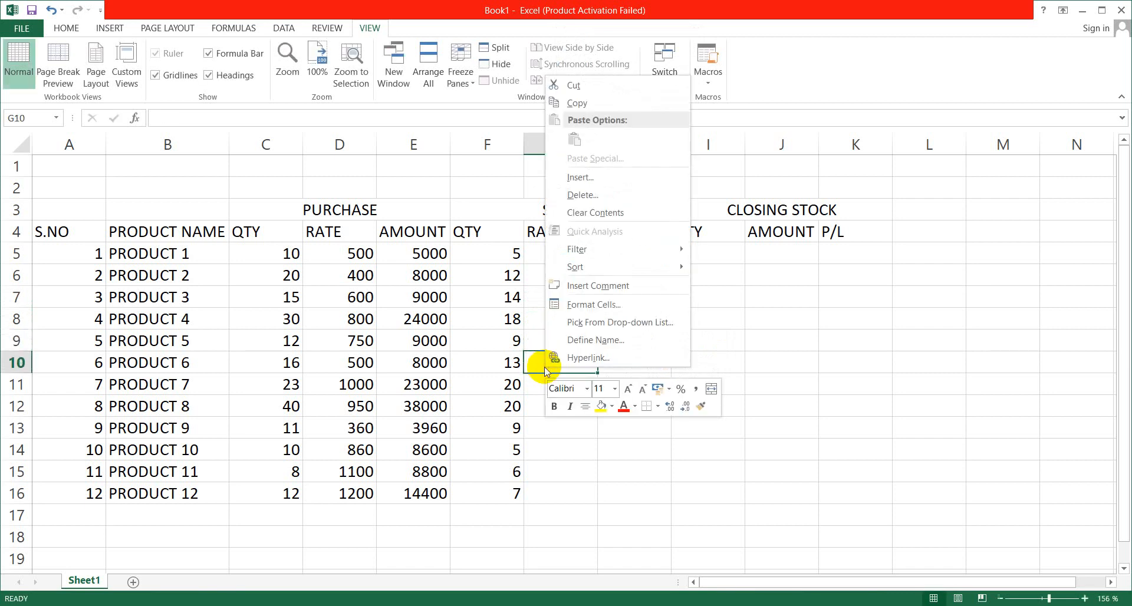
click(545, 367)
text(550)
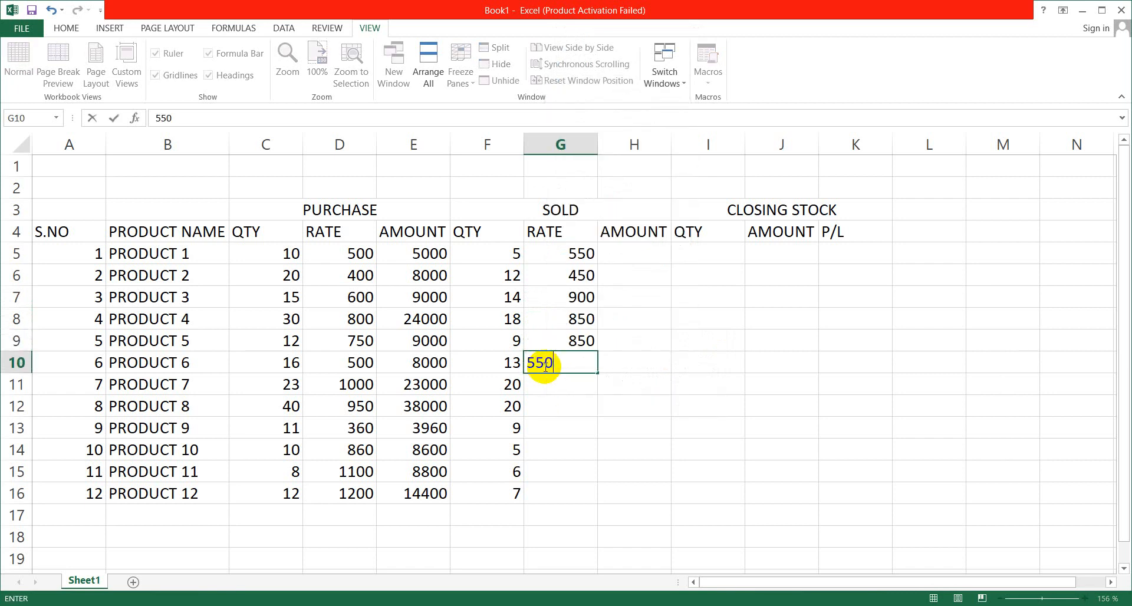
key(Return)
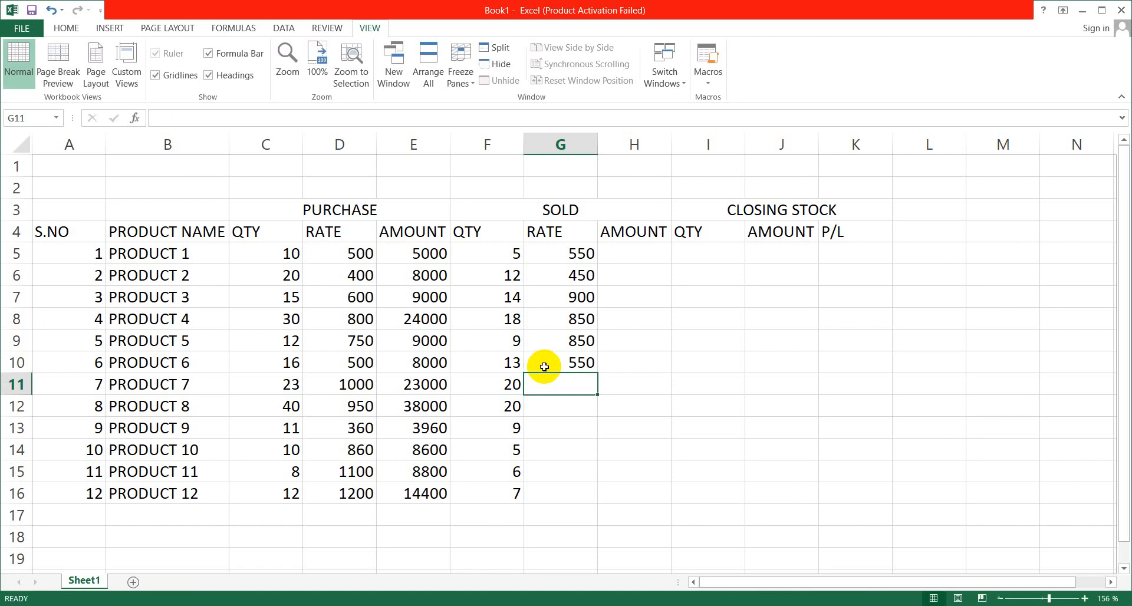
Enter the sold rates 1200, 1000 and 390 for products 7 to 9 in cells G11:G13.
text(1200)
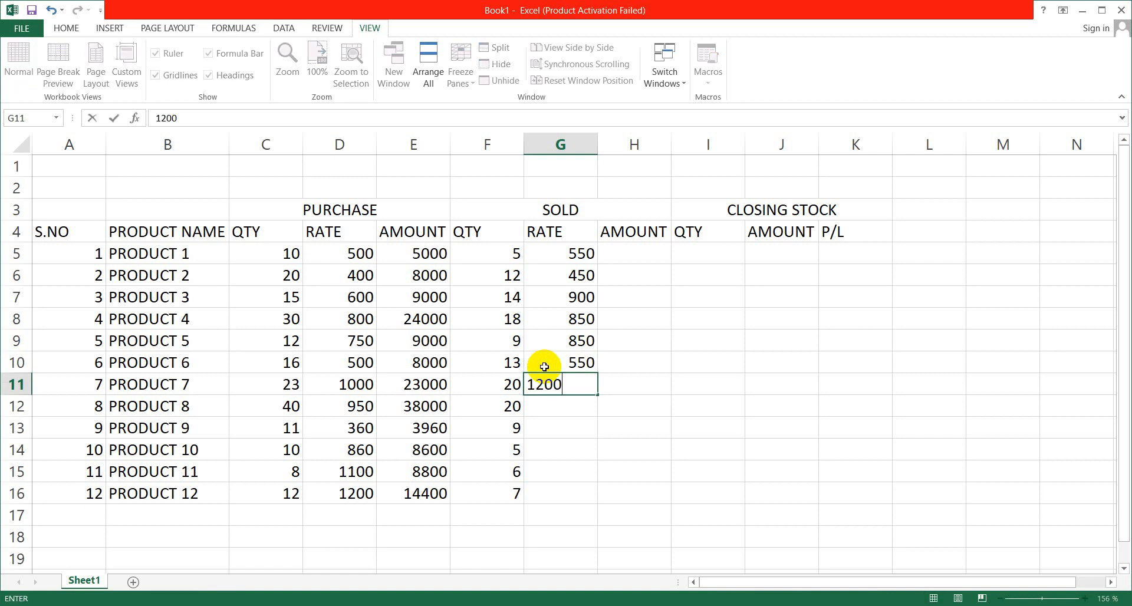
key(Return)
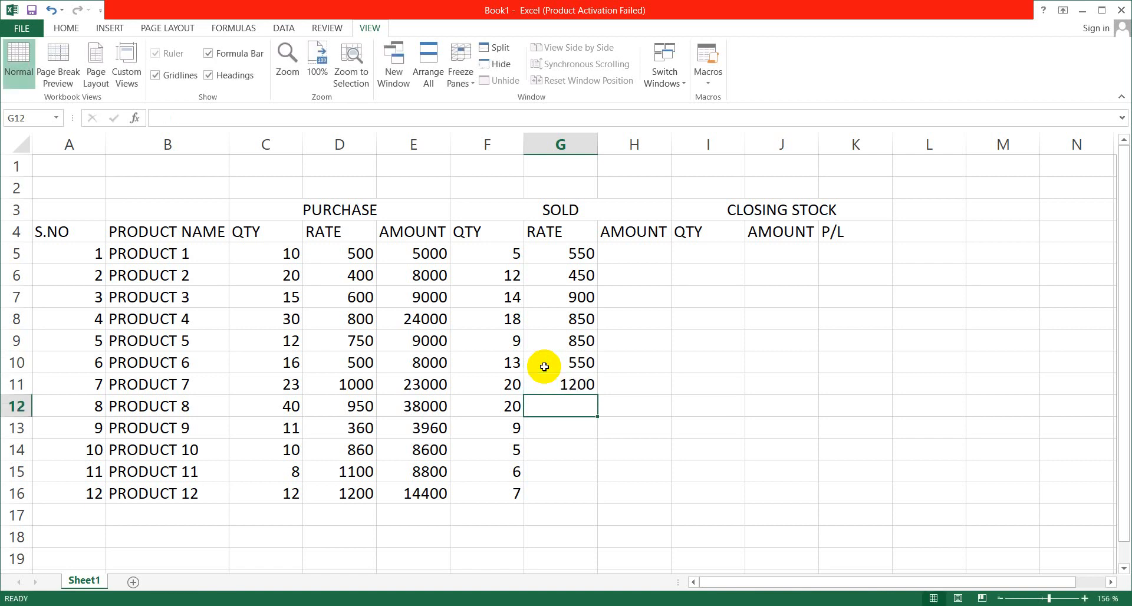
text(1000)
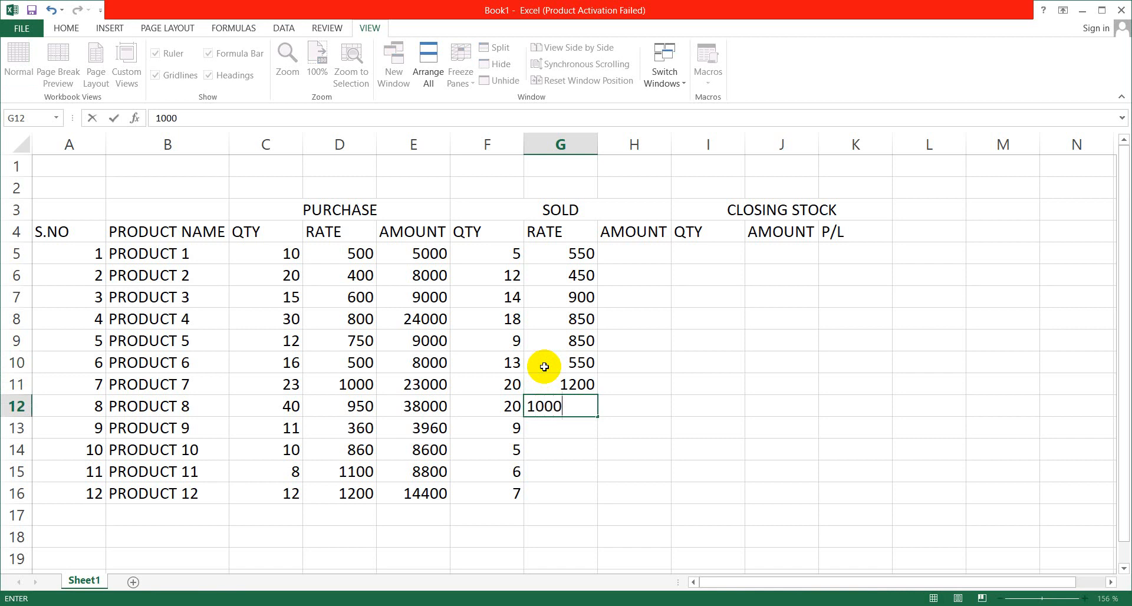
key(Return)
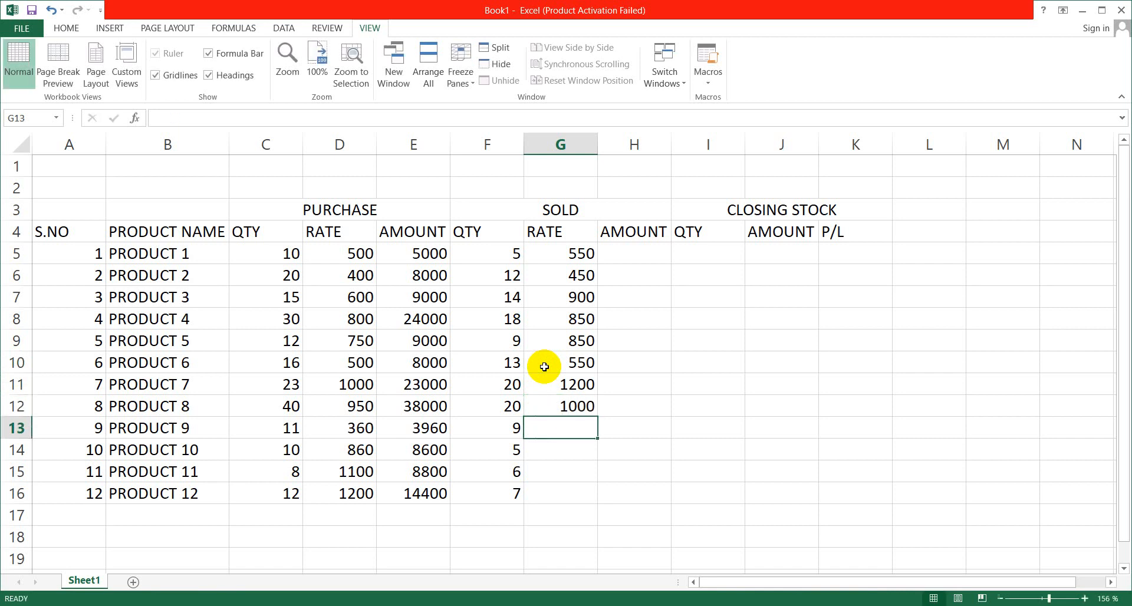
text(390)
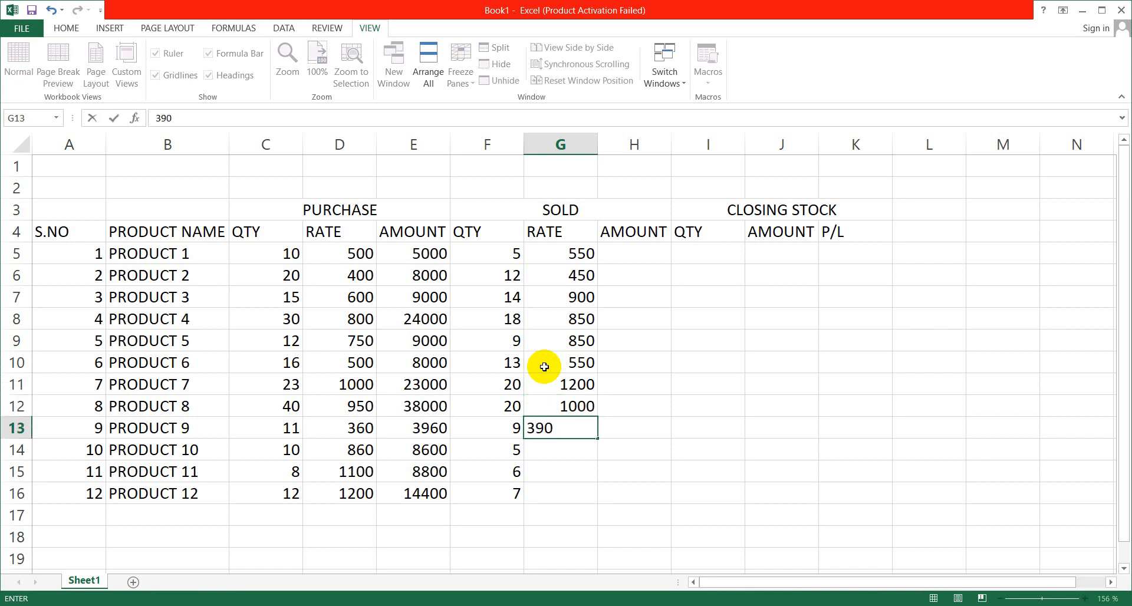
key(Return)
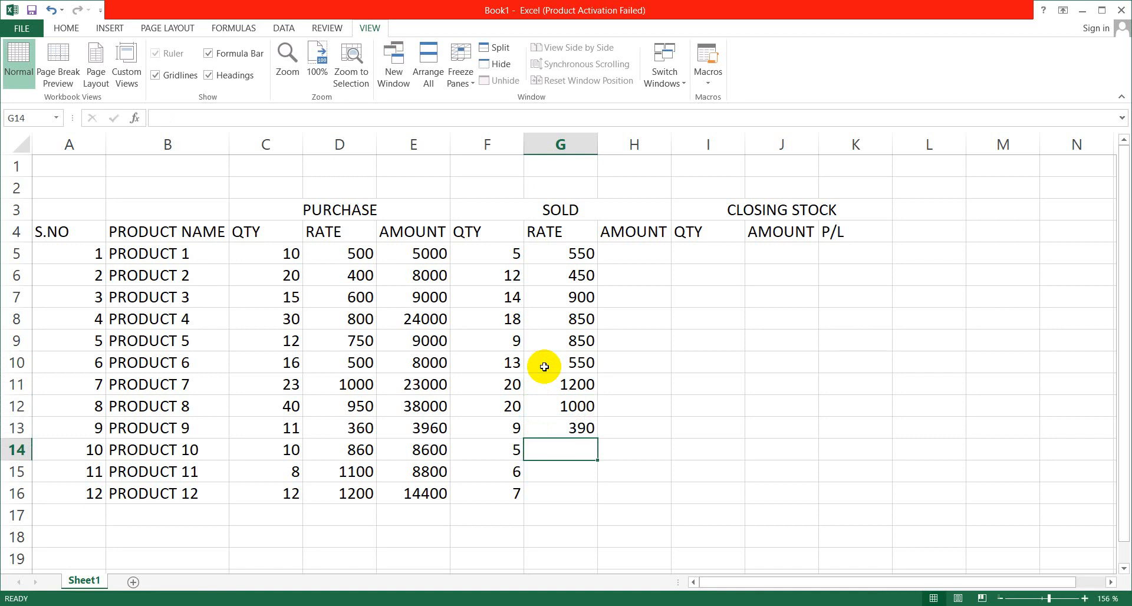
Enter the sold rates 900, 1250 and 1300 for products 10 to 12 in cells G14:G16.
text(900)
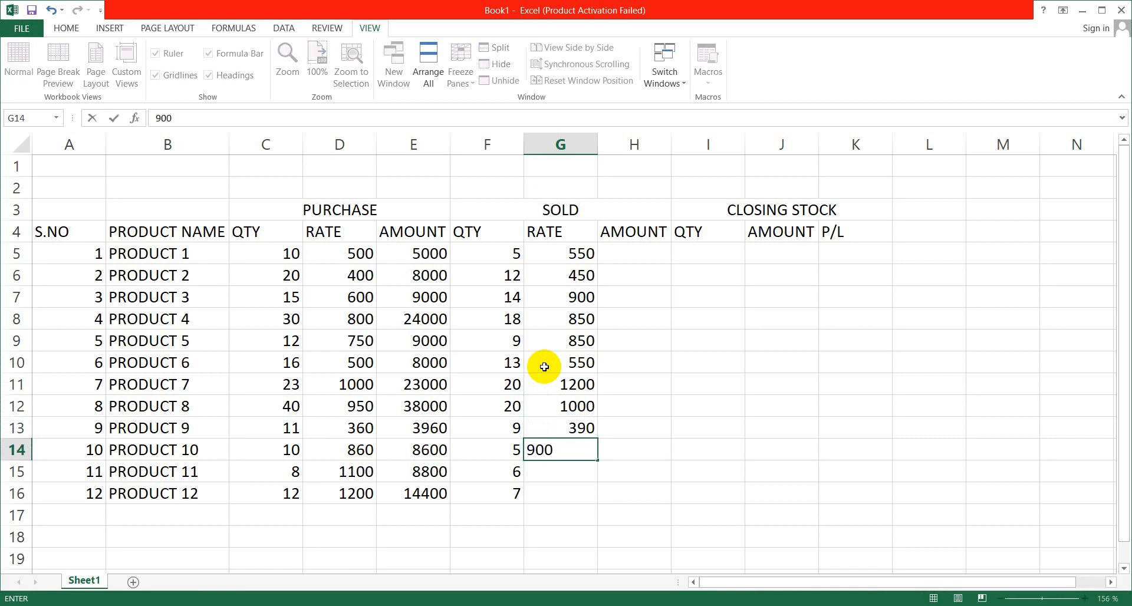
key(Return)
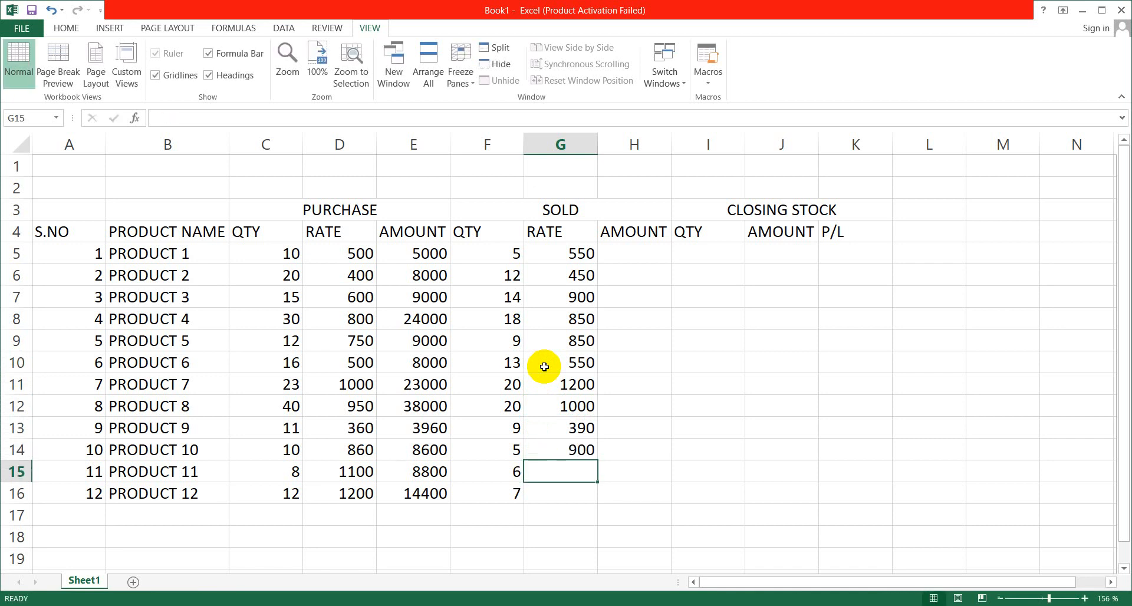
text(12)
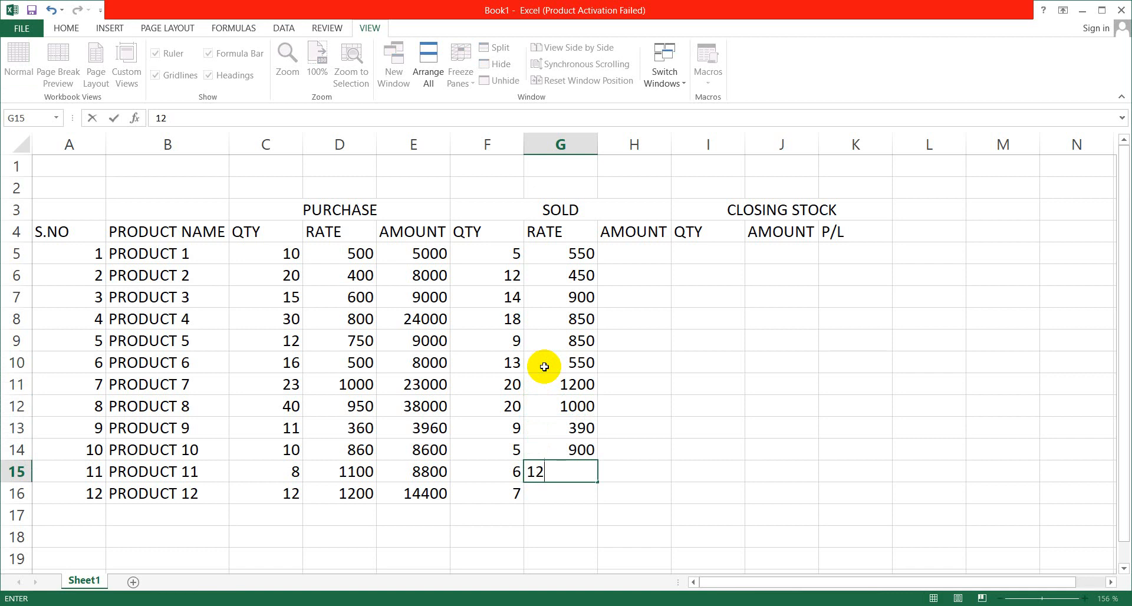
text(50)
key(Return)
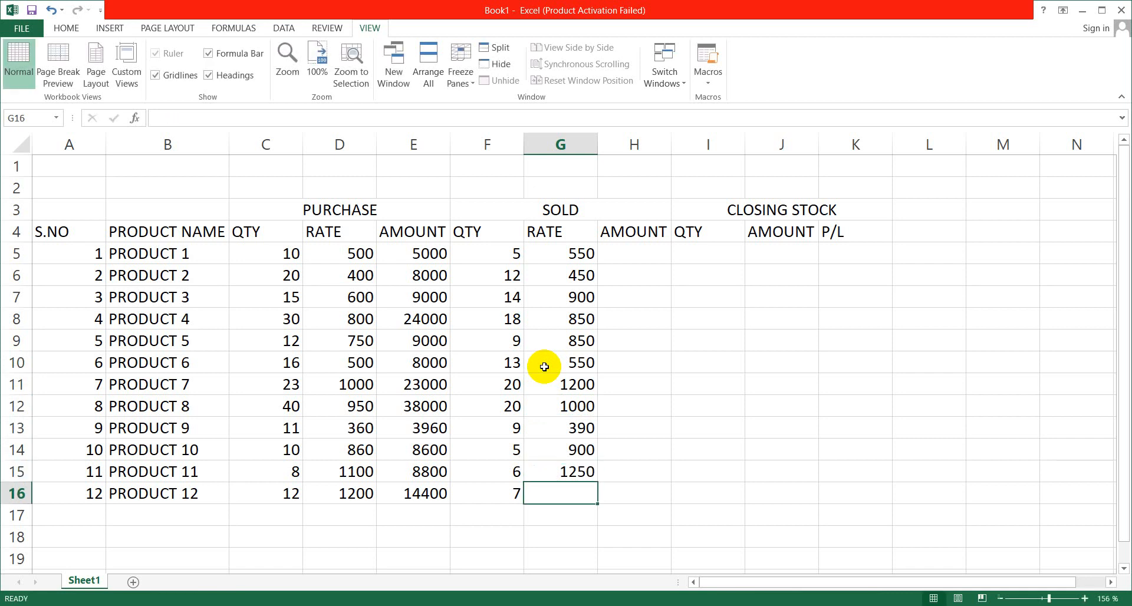
text(1300)
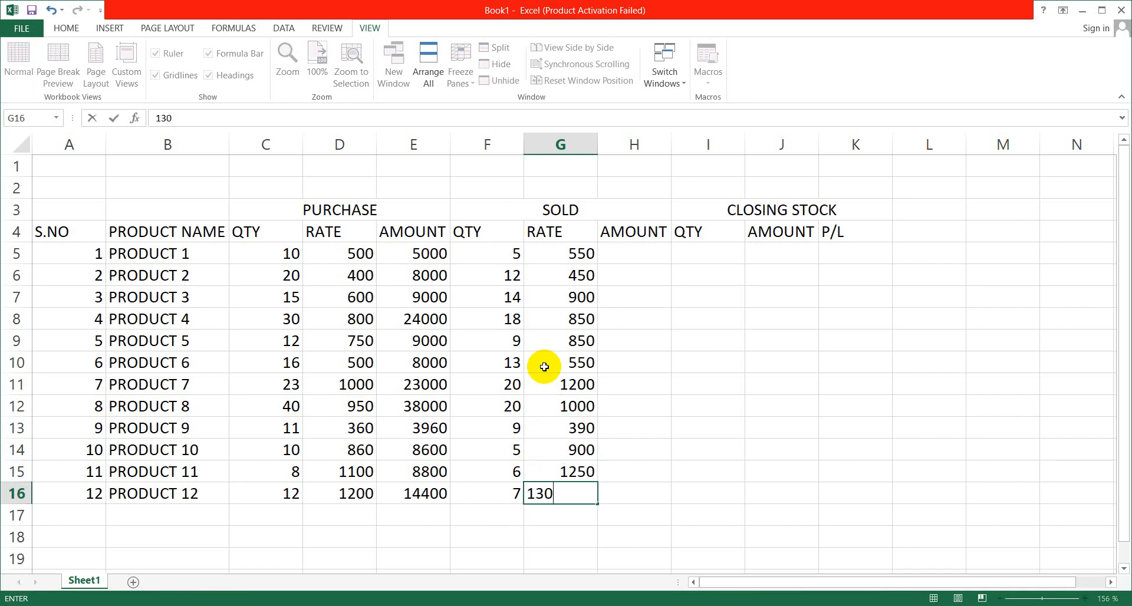
Calculate the sold amount in H5 with the formula =G5*F5 and fill it down to H16.
click(645, 252)
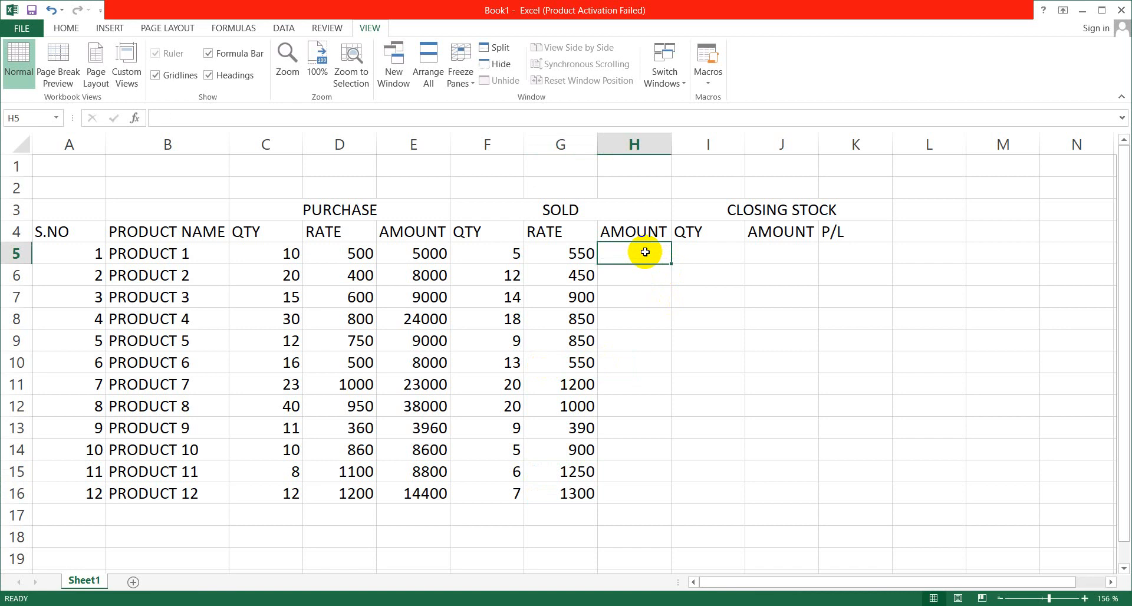
text(=)
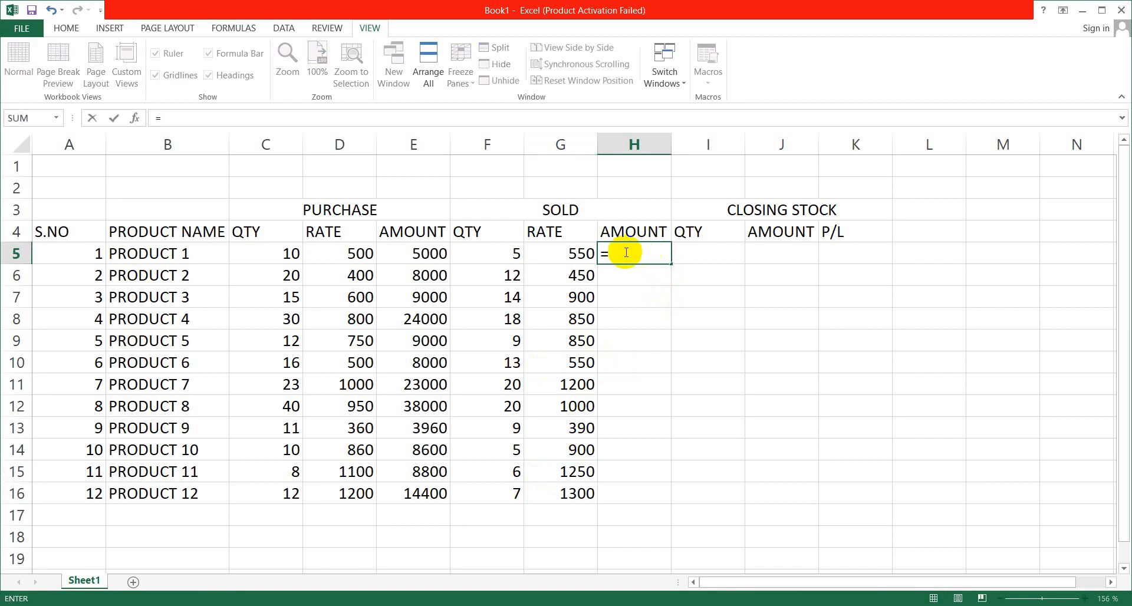
click(548, 254)
text(*)
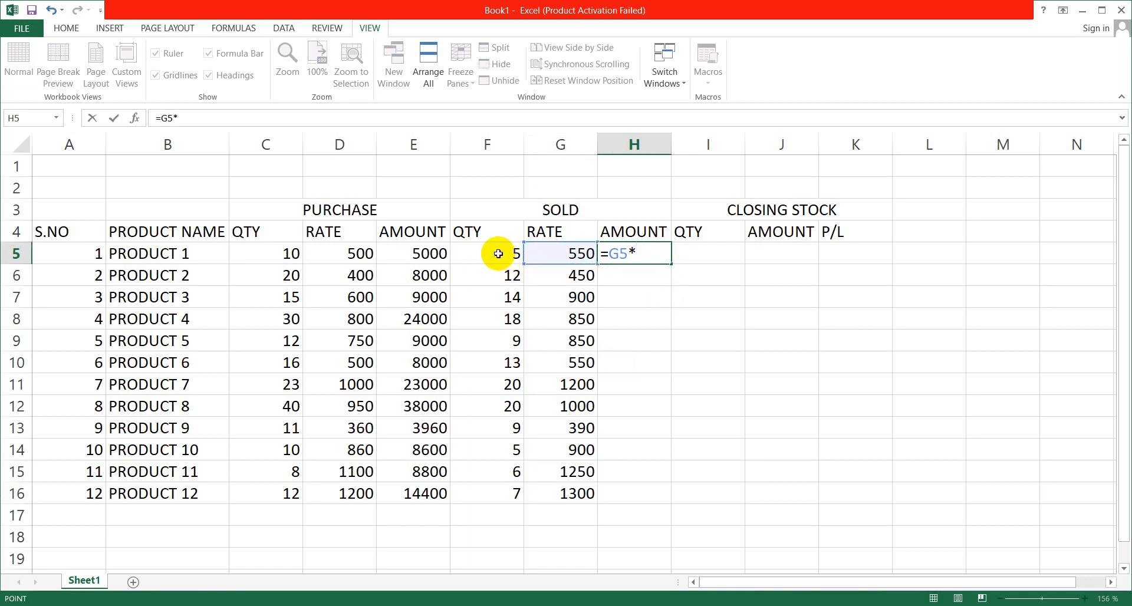
click(498, 253)
key(Return)
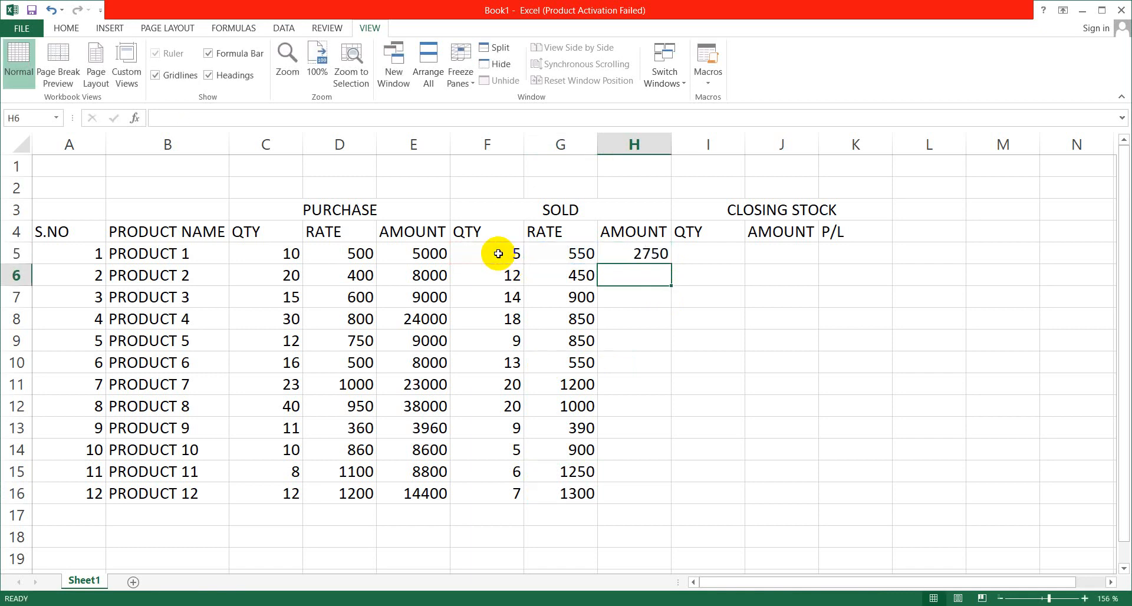
click(635, 254)
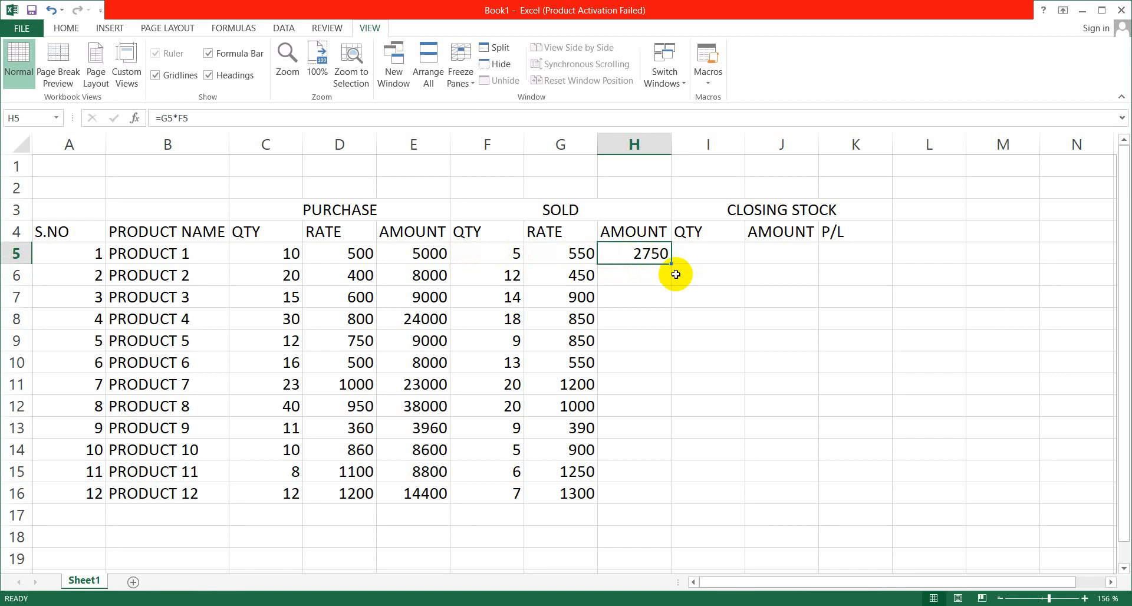
drag(672, 266, 677, 495)
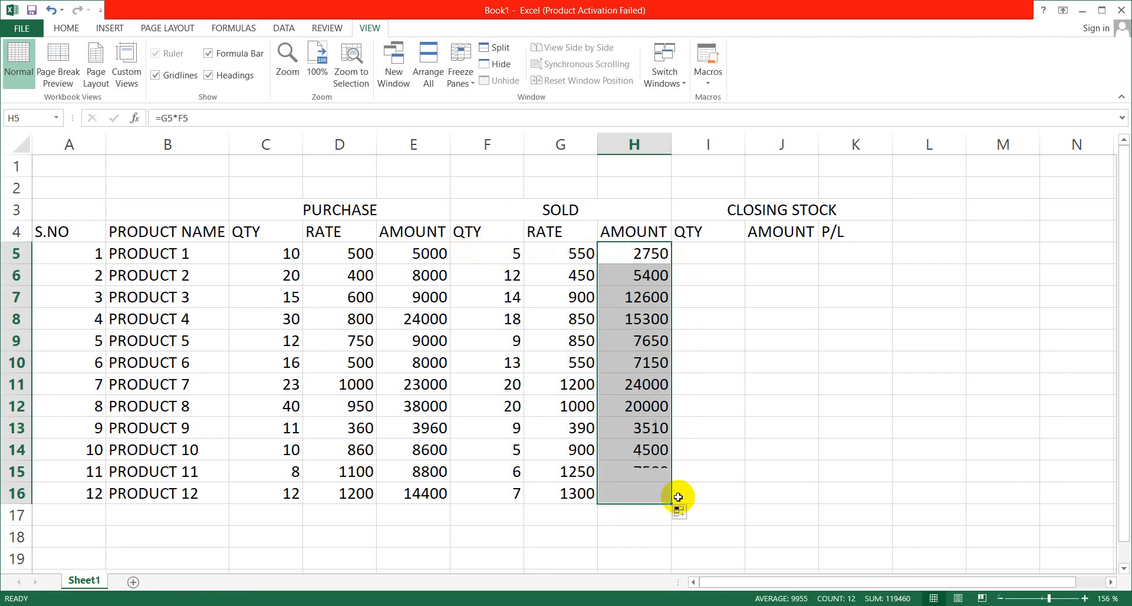
Calculate the closing stock quantity in I5 with the formula =C5-F5 and fill it down to I16.
click(723, 252)
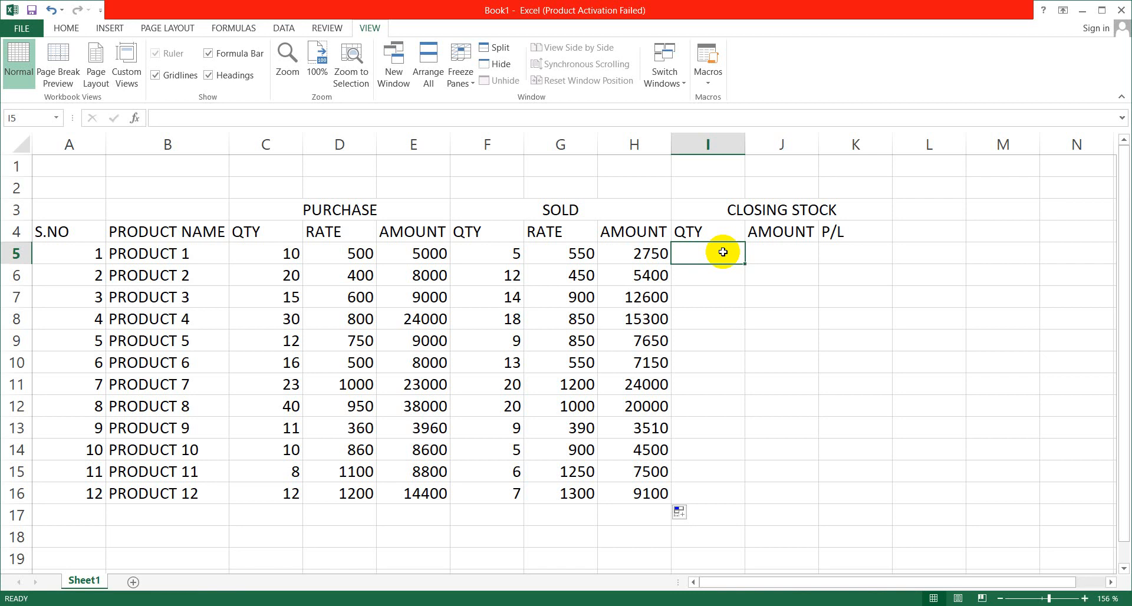
text(=)
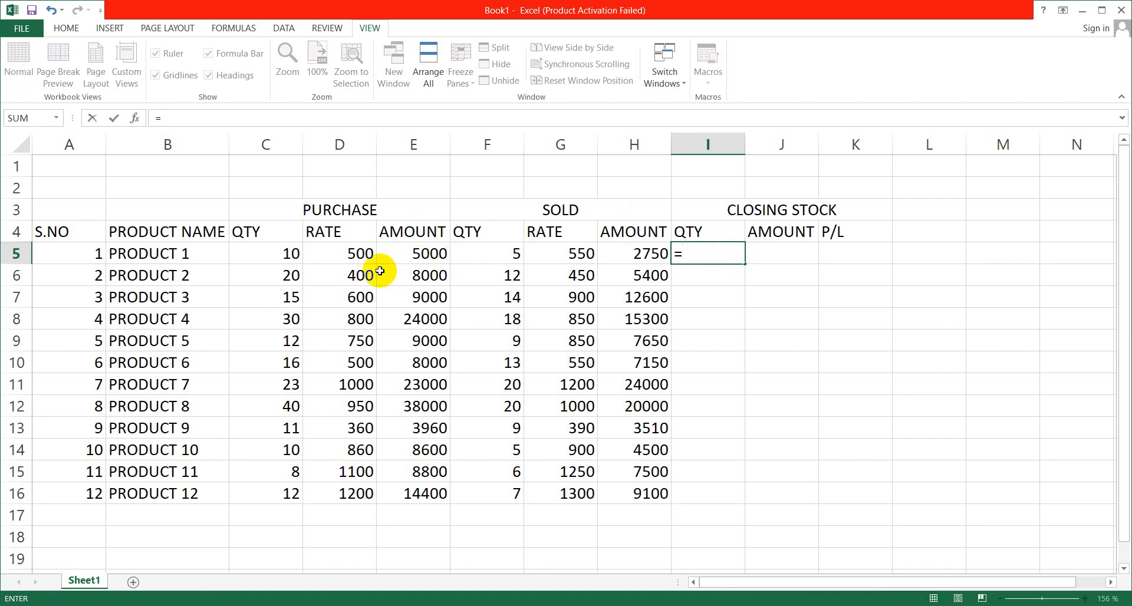
click(282, 254)
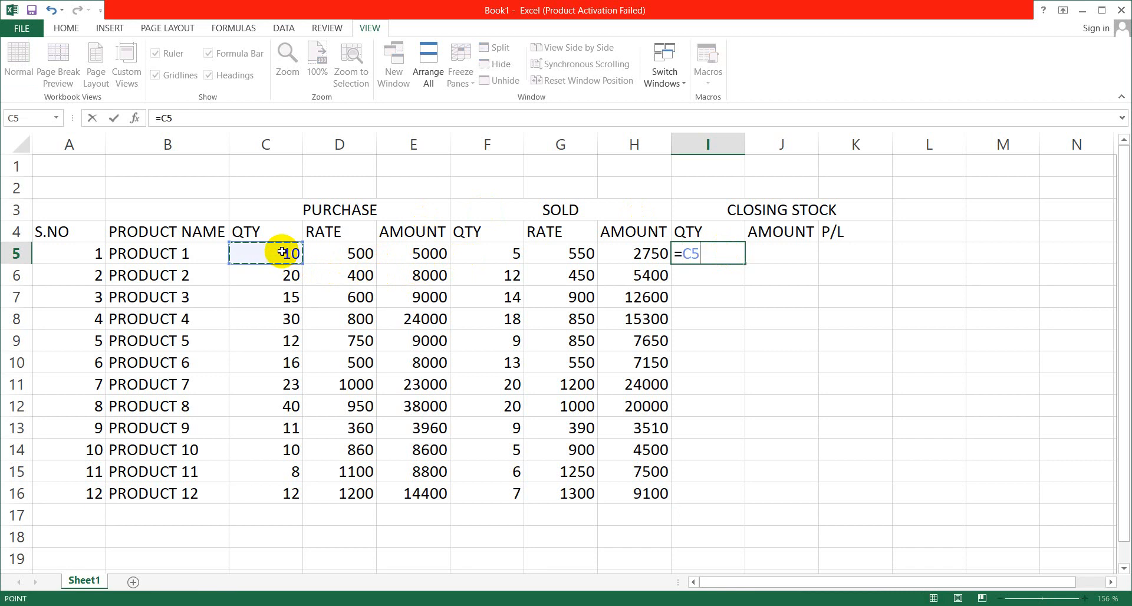
text(-)
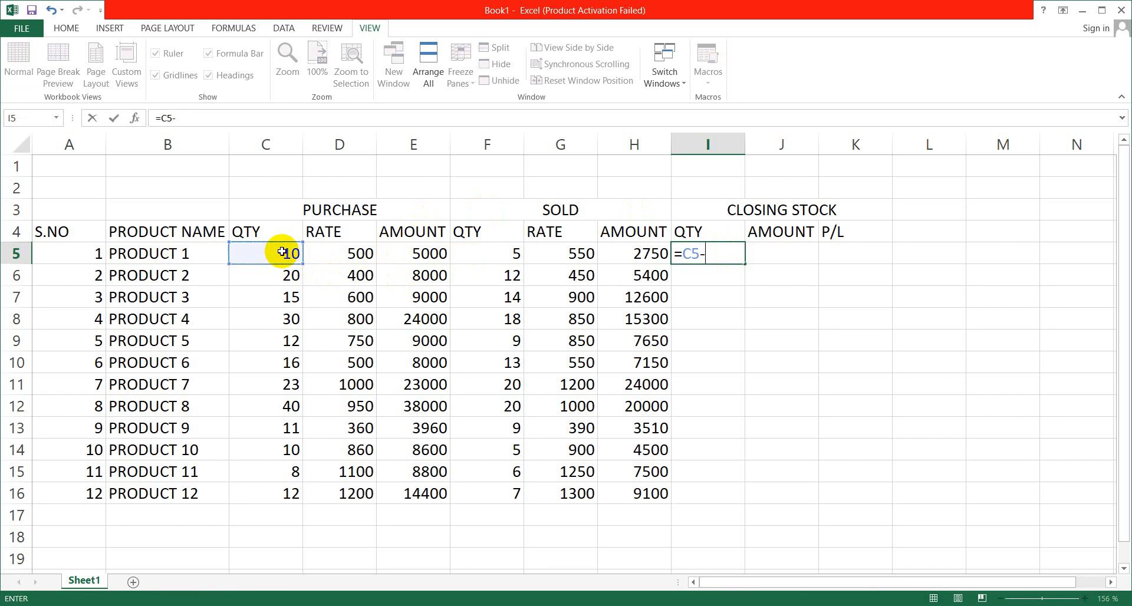
click(495, 250)
key(Return)
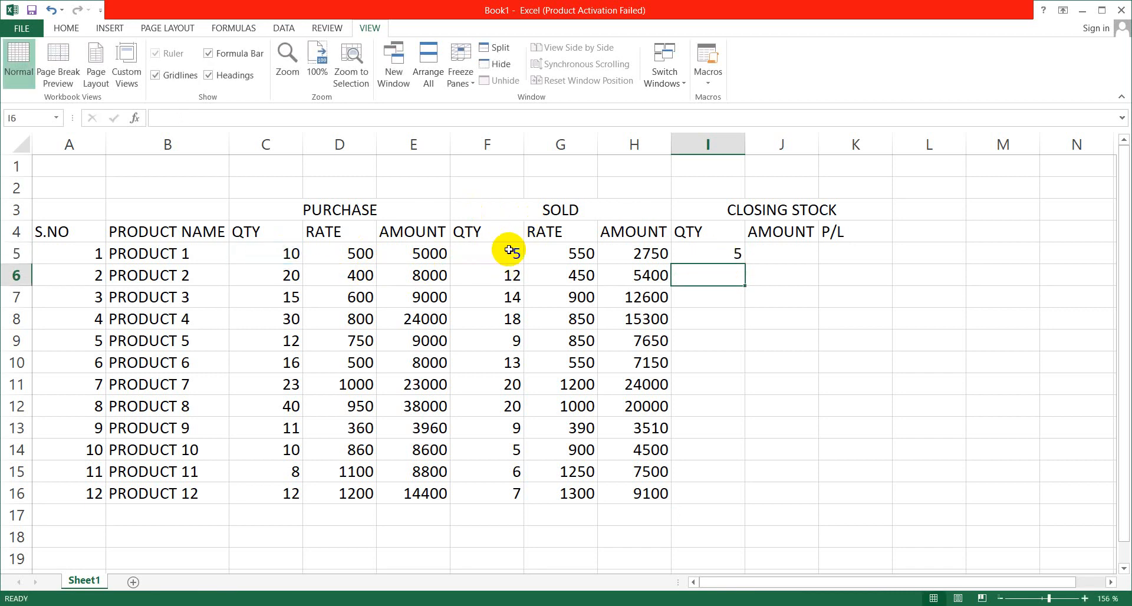
click(709, 248)
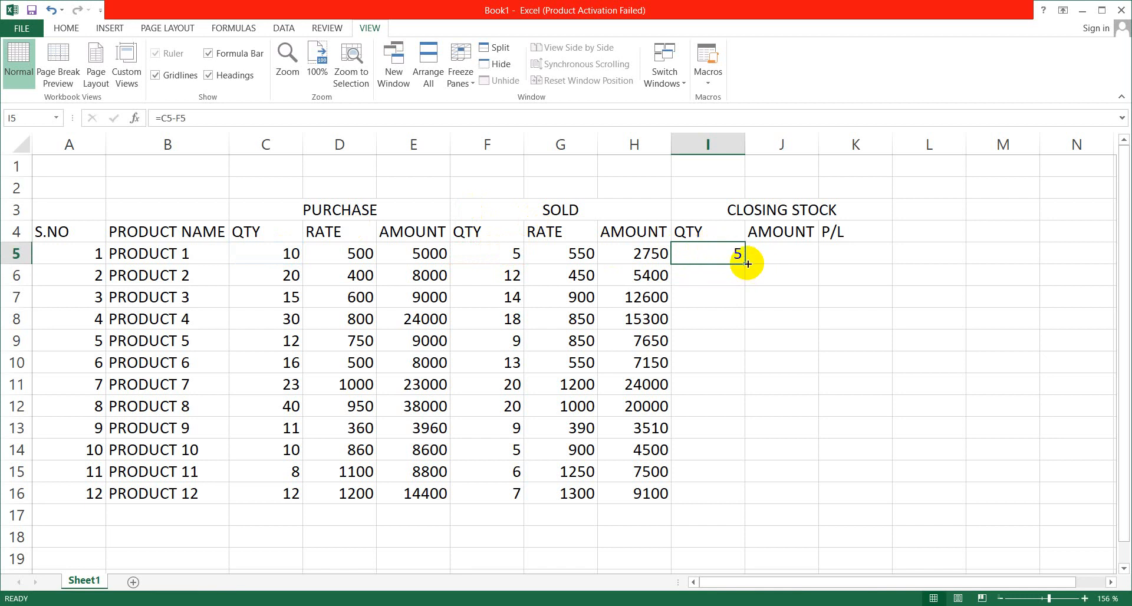
drag(748, 263, 750, 499)
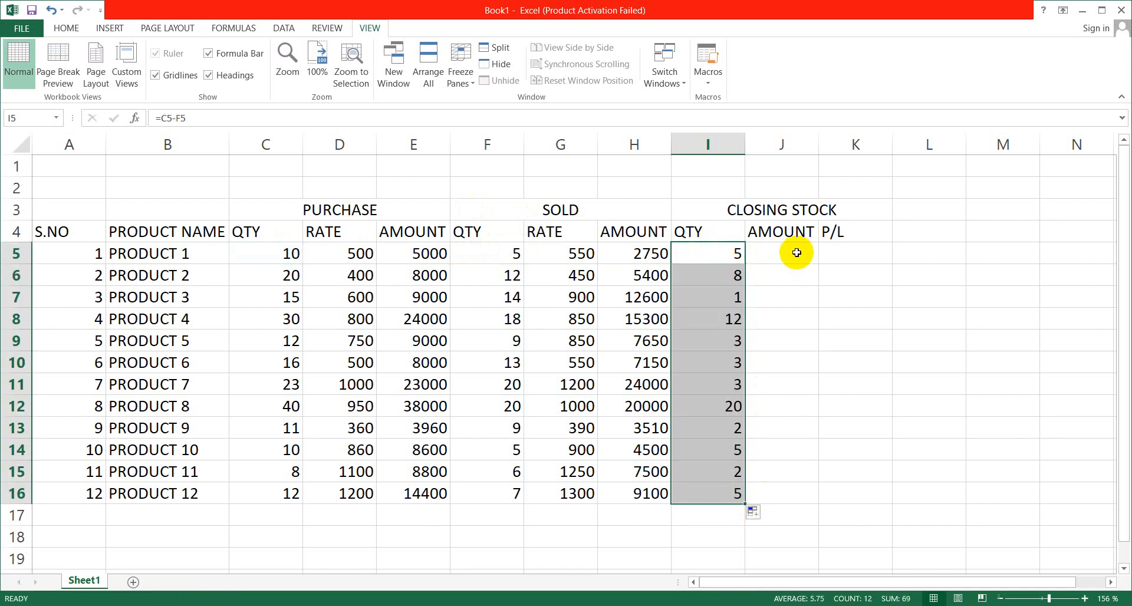
Calculate the closing stock amount in J5 with the formula =I5*D5 and fill it down to J16.
click(790, 252)
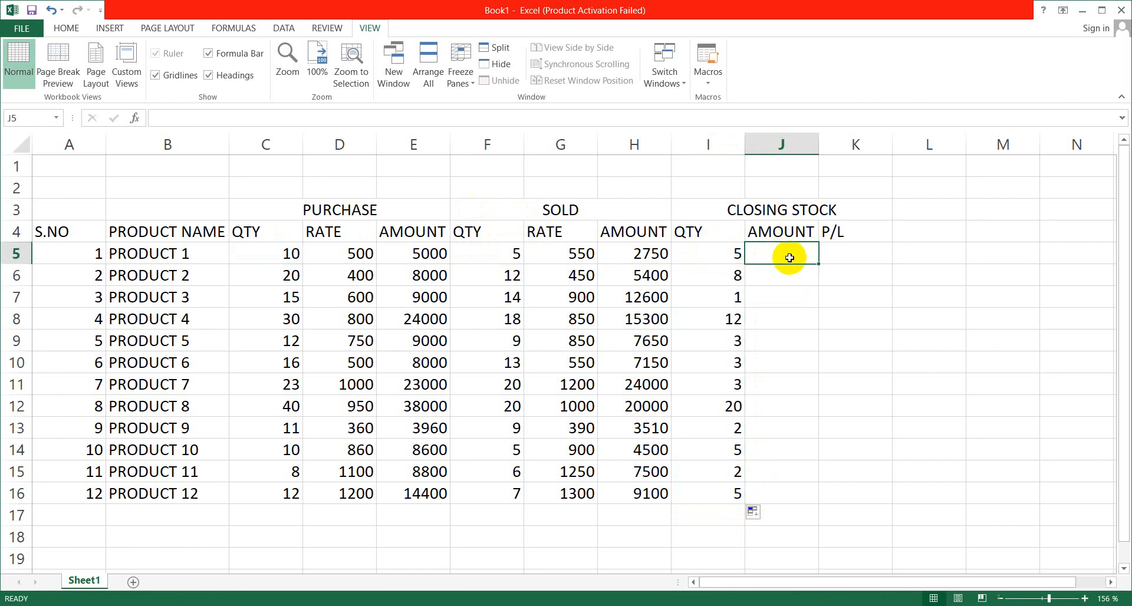
text(=)
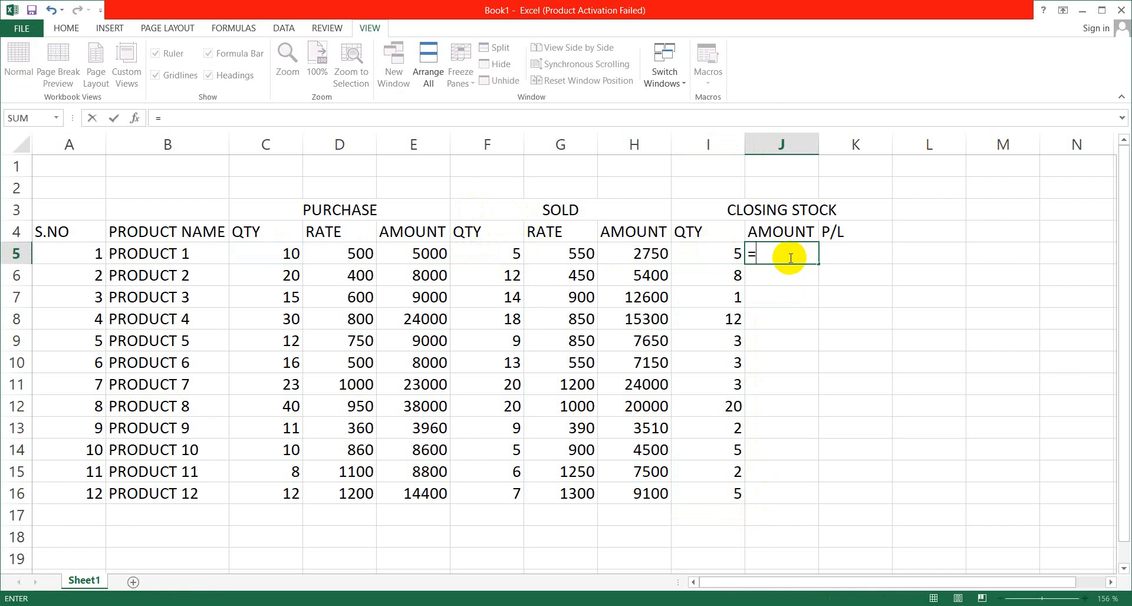
click(714, 253)
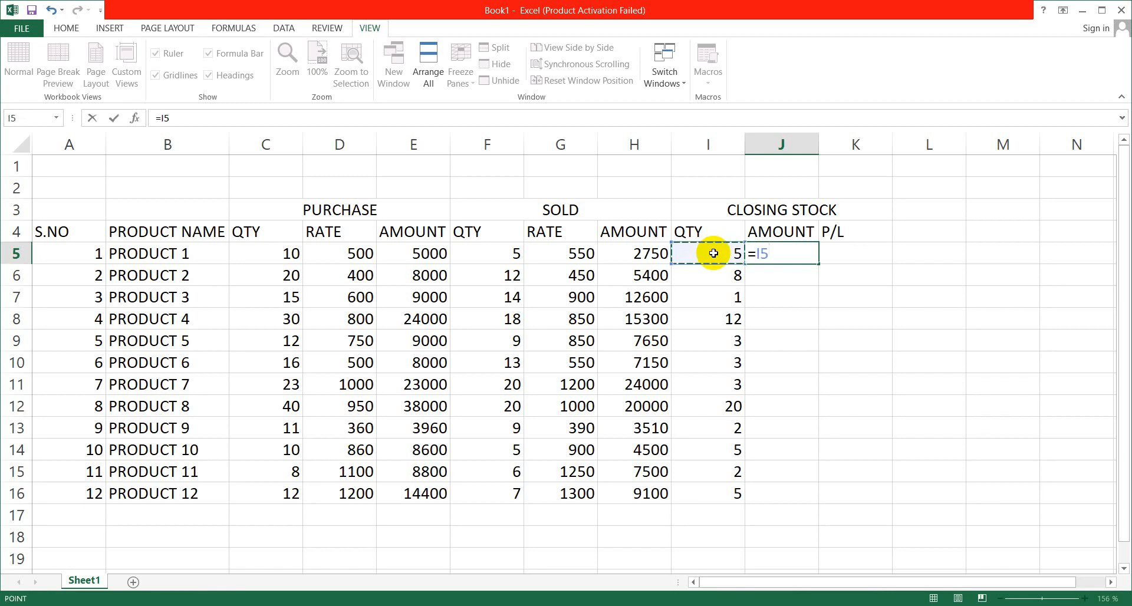
text(*)
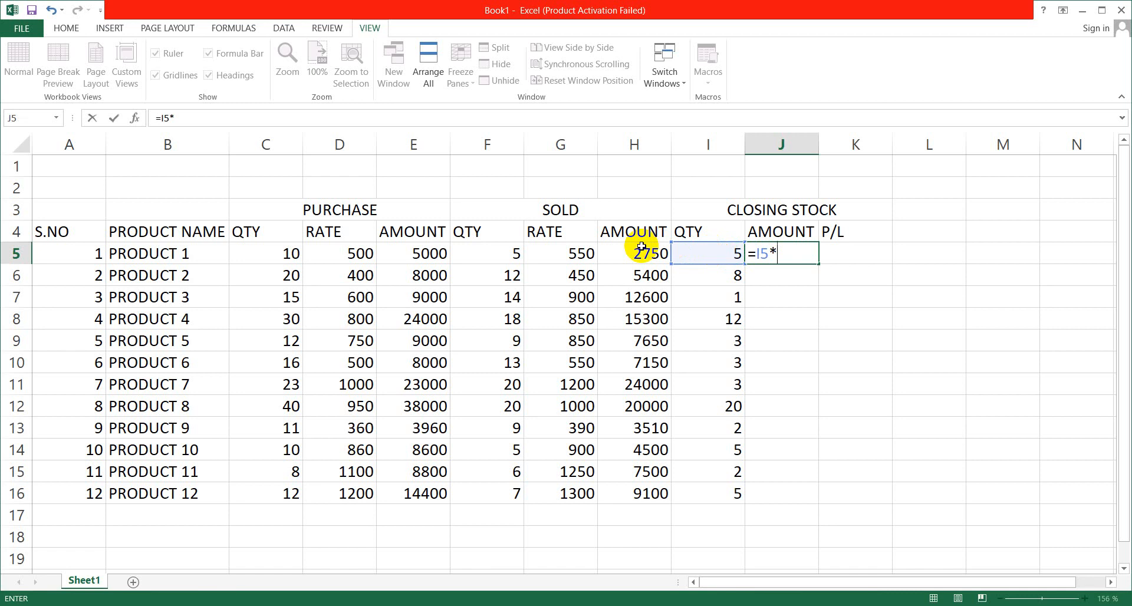
click(345, 253)
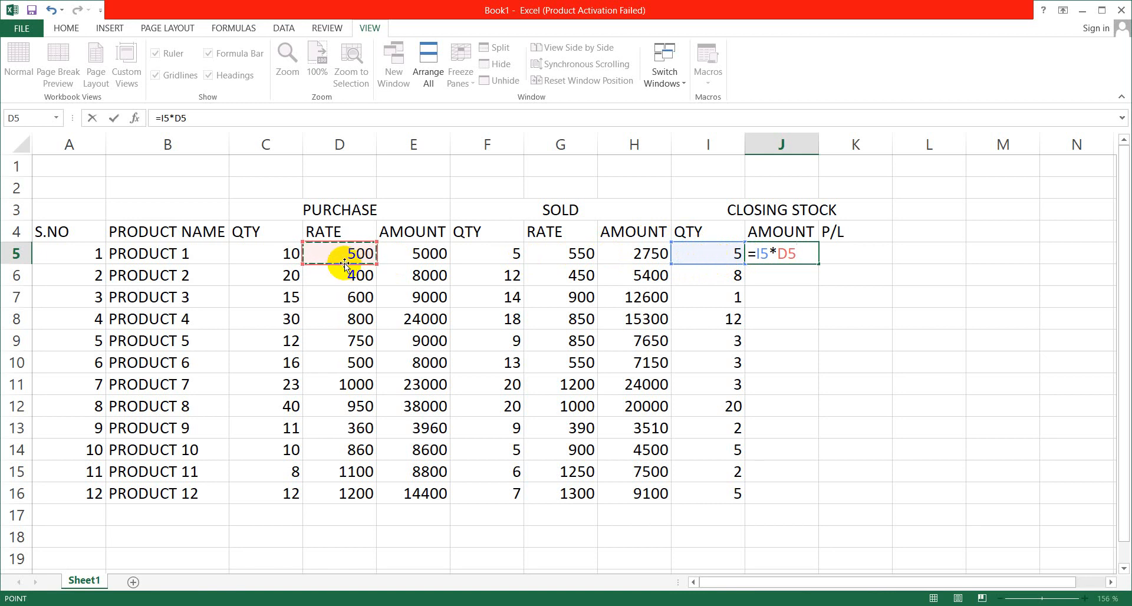
key(Return)
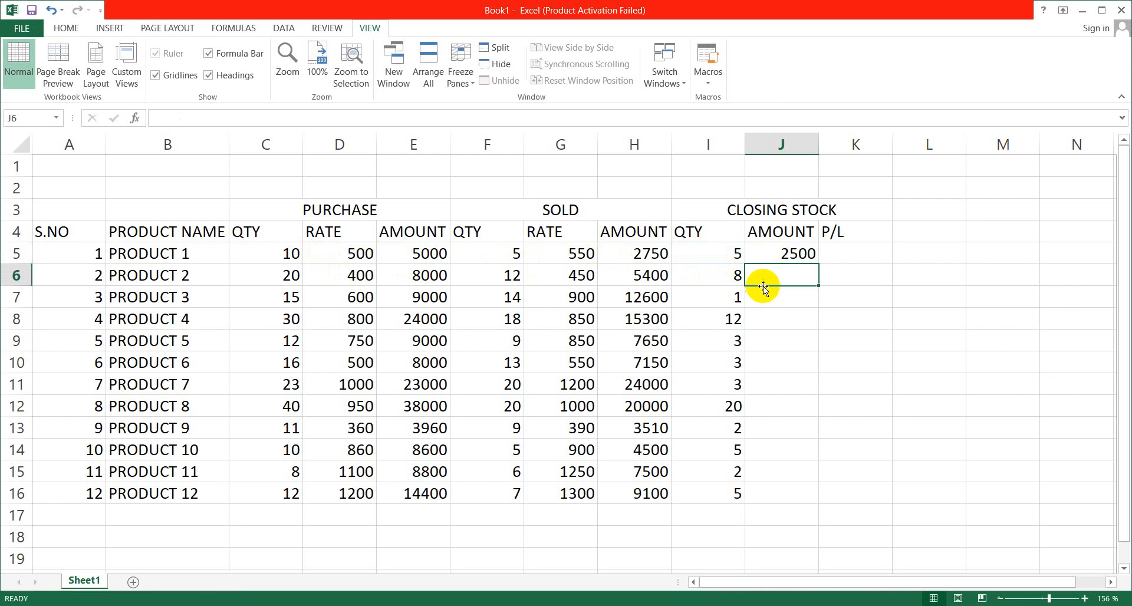
click(794, 252)
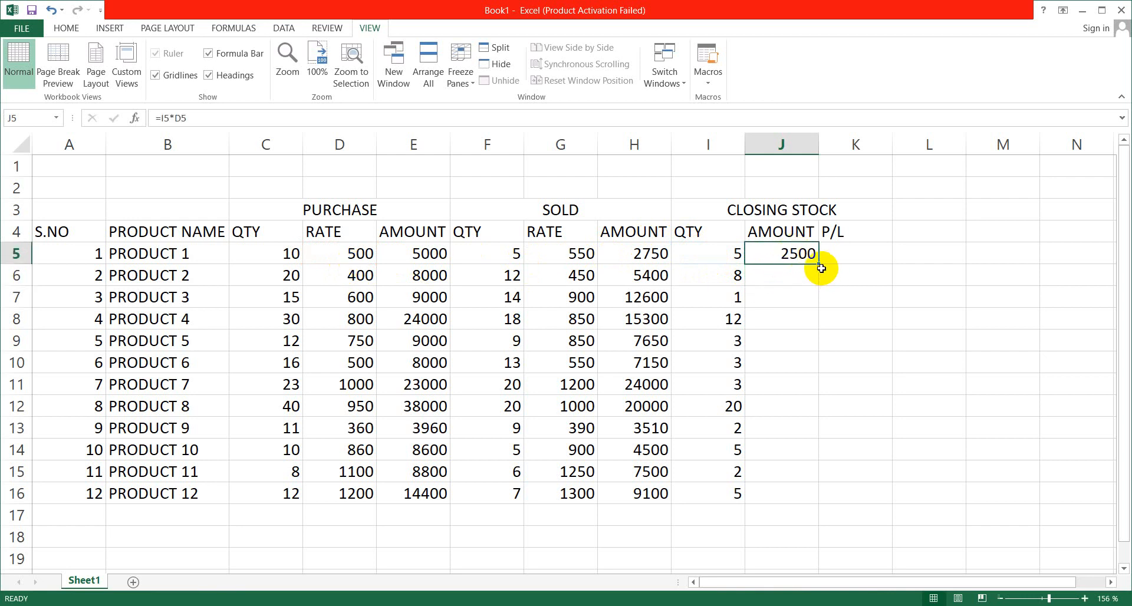
drag(820, 266, 819, 509)
Calculate the profit/loss for product 1 in K5 with the formula =J5+H5-E5.
click(844, 253)
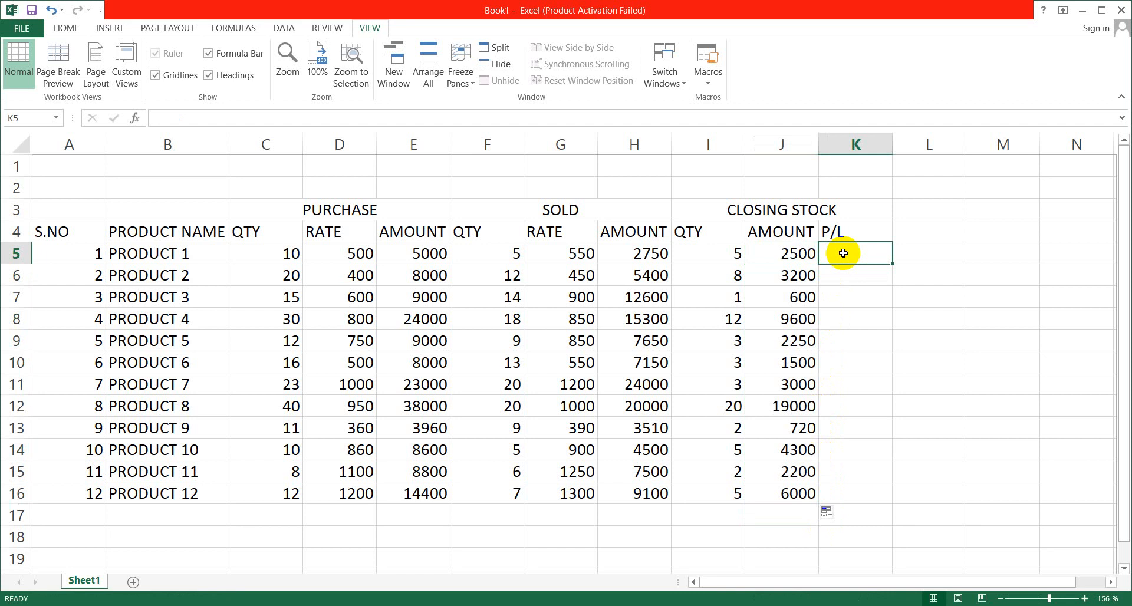
text(=)
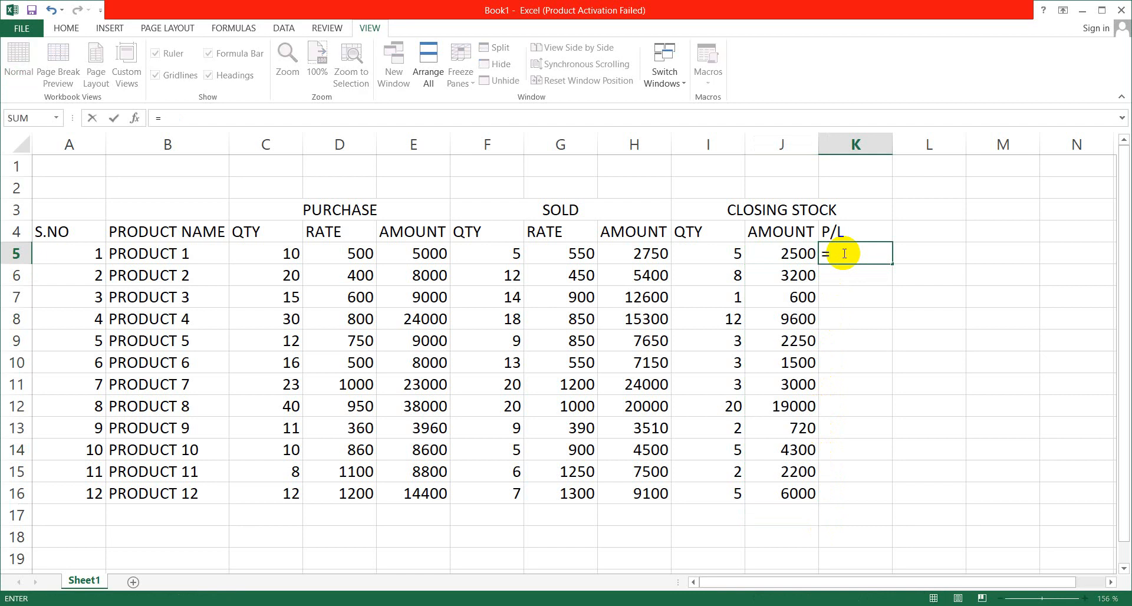
click(773, 252)
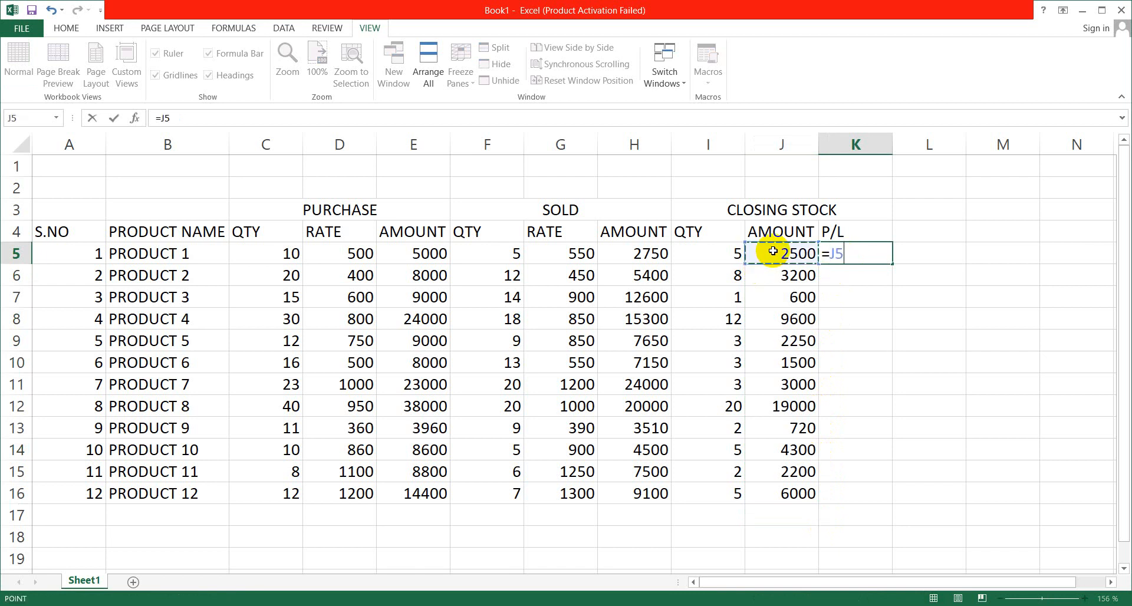
text(+)
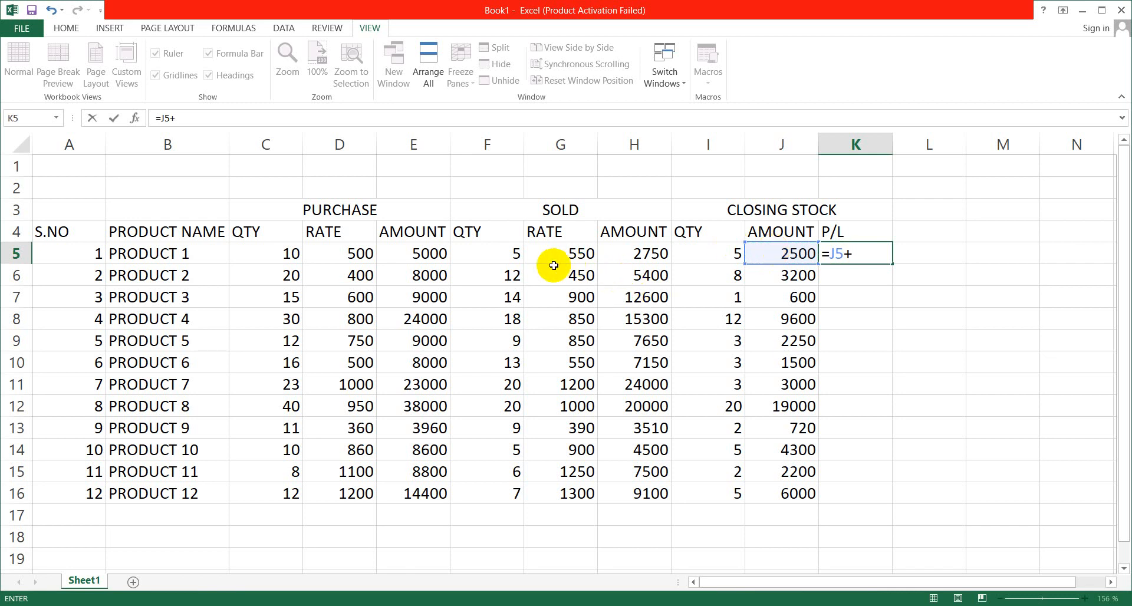
click(614, 253)
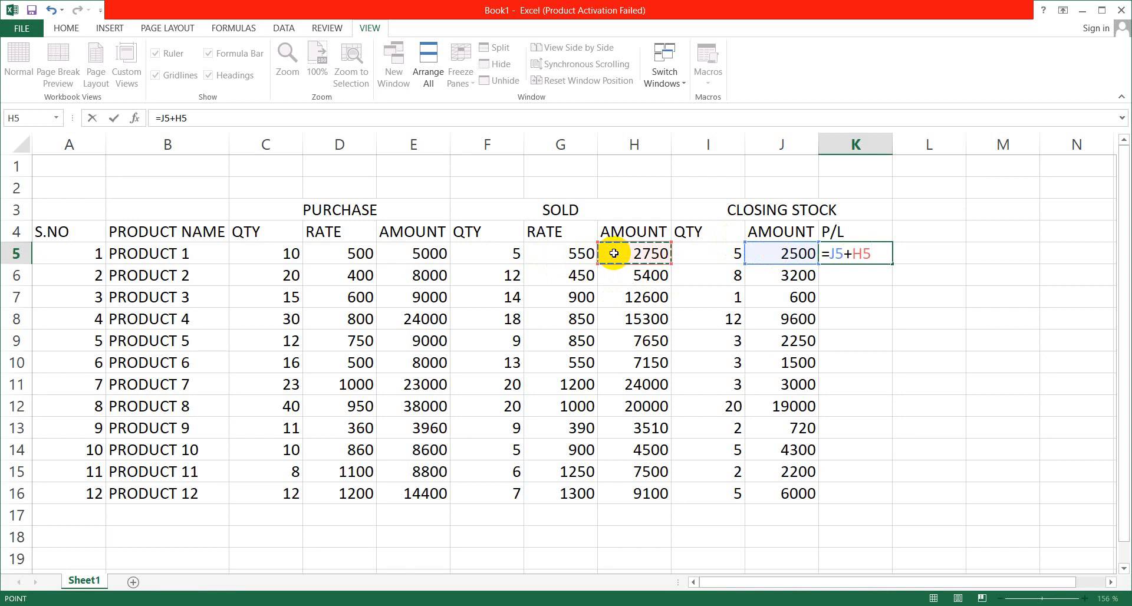
text(-)
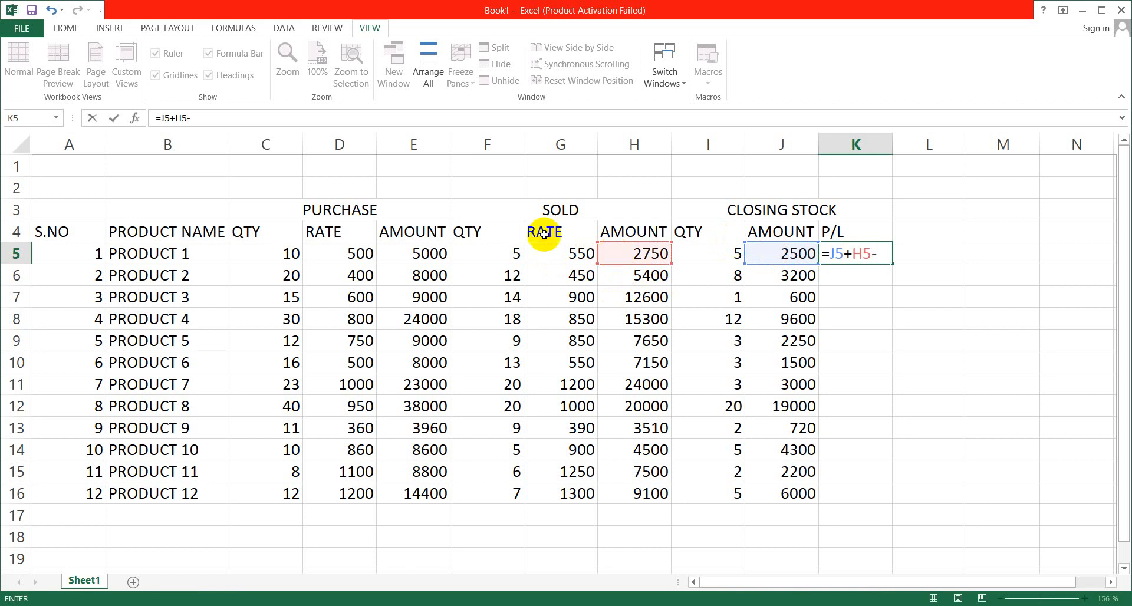
click(413, 246)
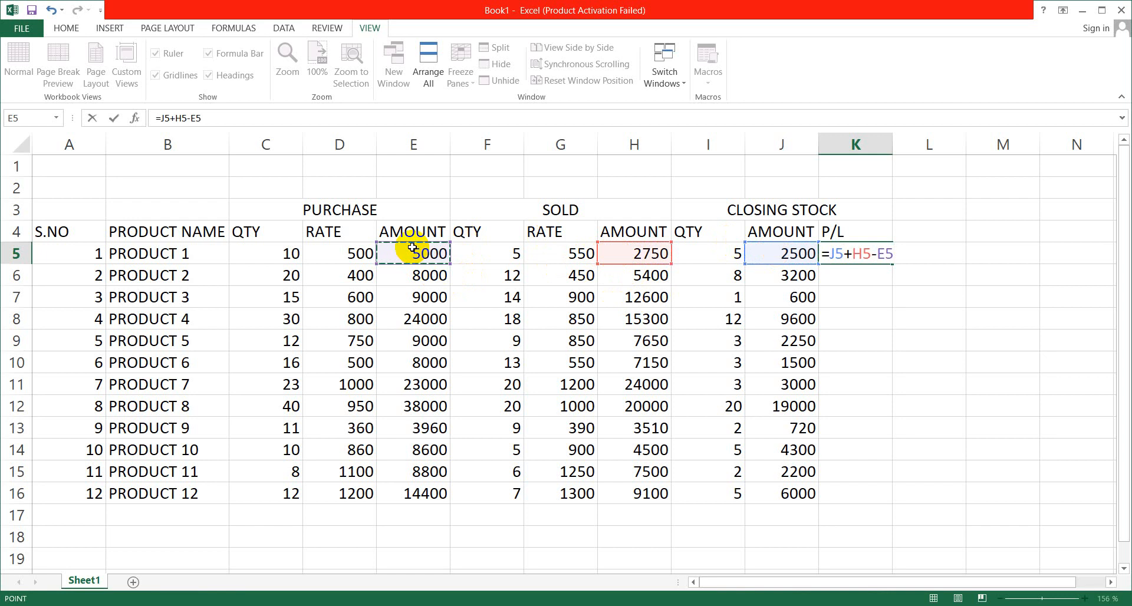
key(Return)
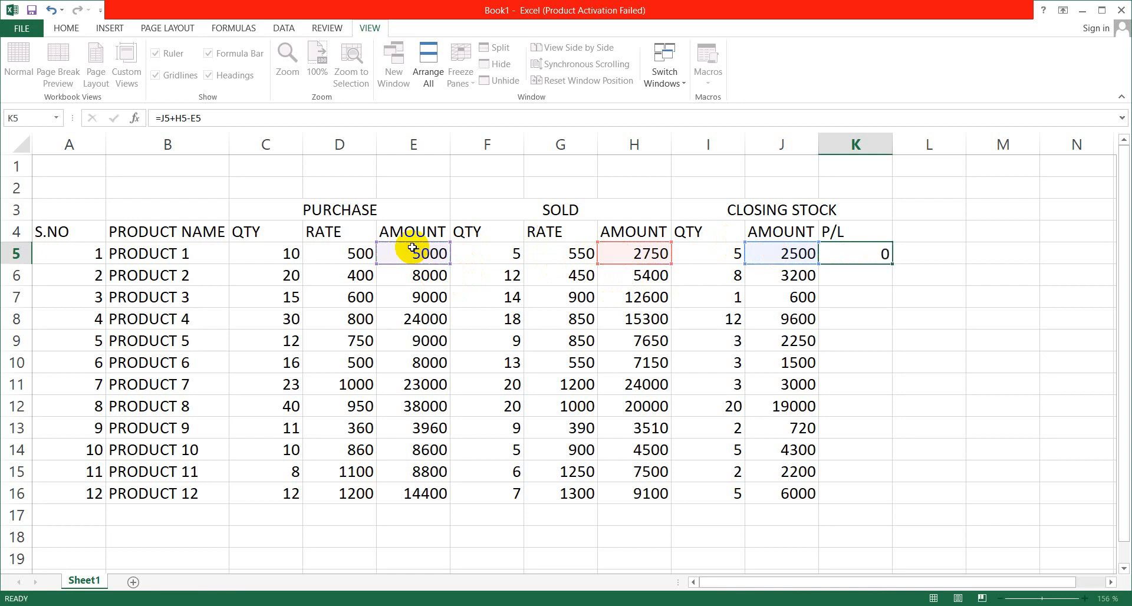
Re-enter the profit/loss formula =J5+H5-E5 in K5 and fill it down to K16.
click(854, 255)
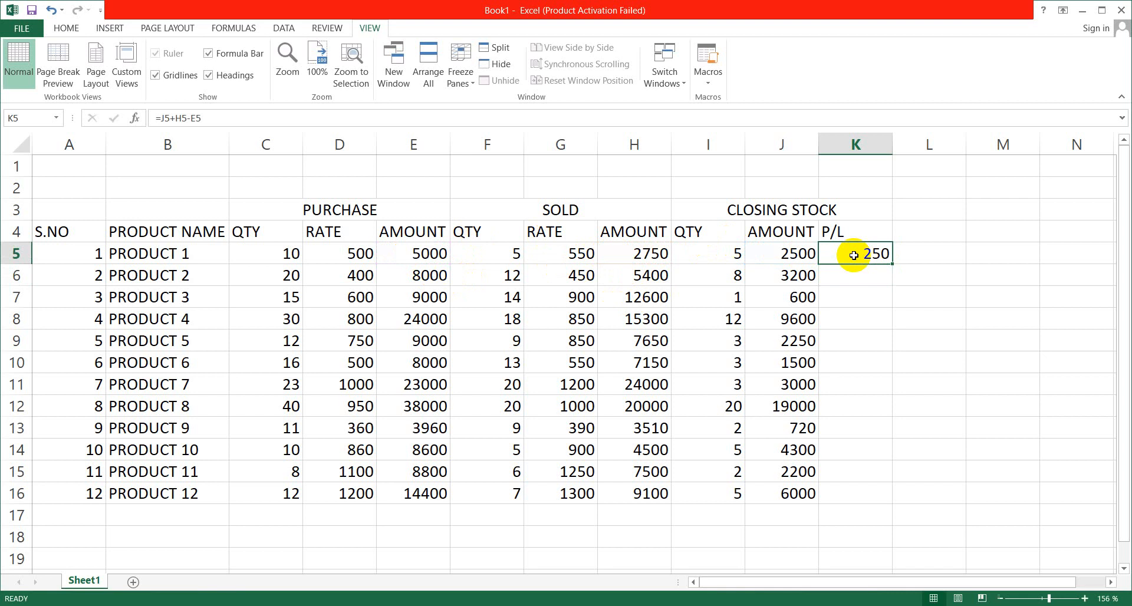
text(=)
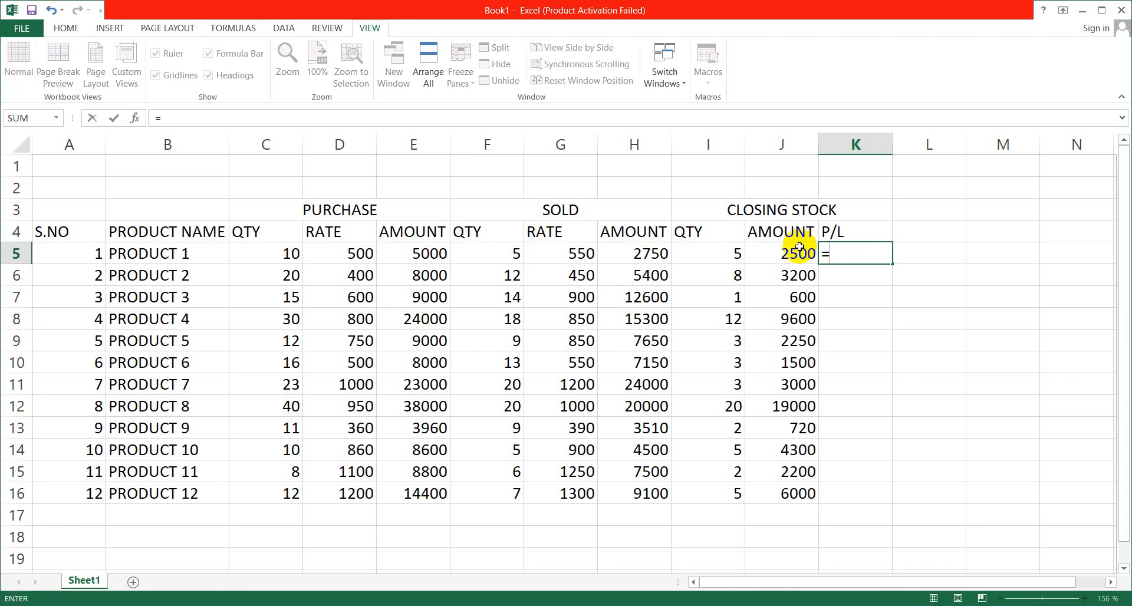
click(795, 257)
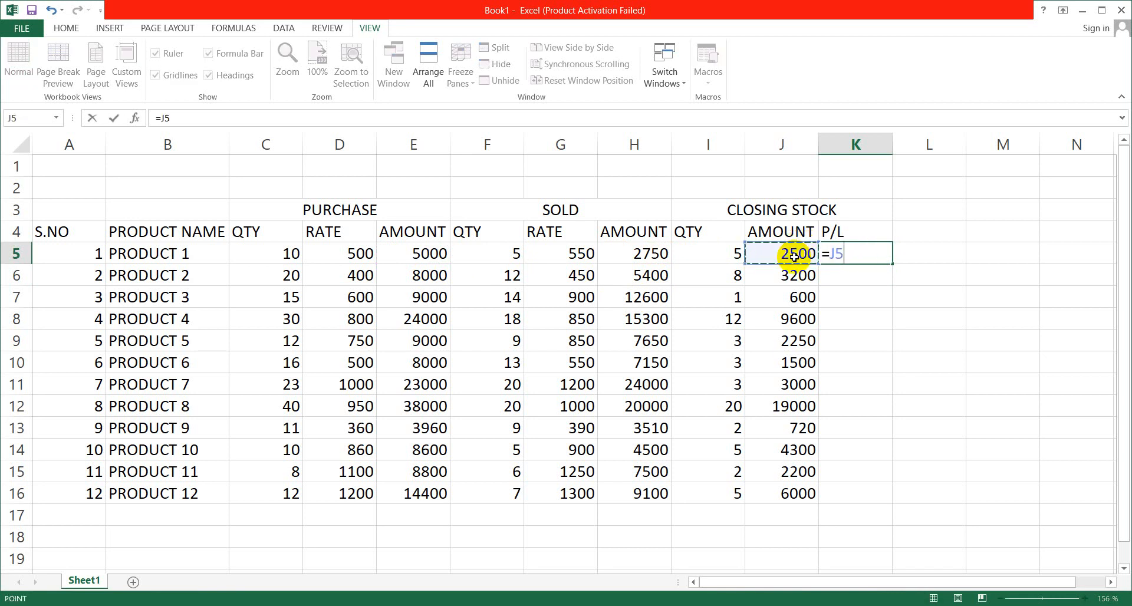
text(+)
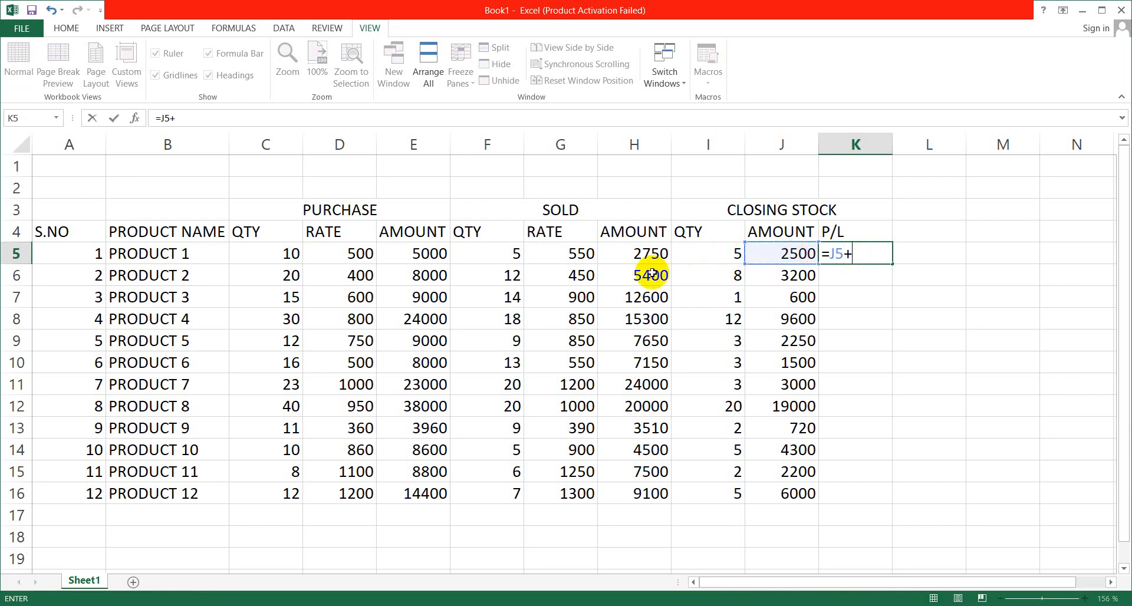
click(629, 254)
text(-)
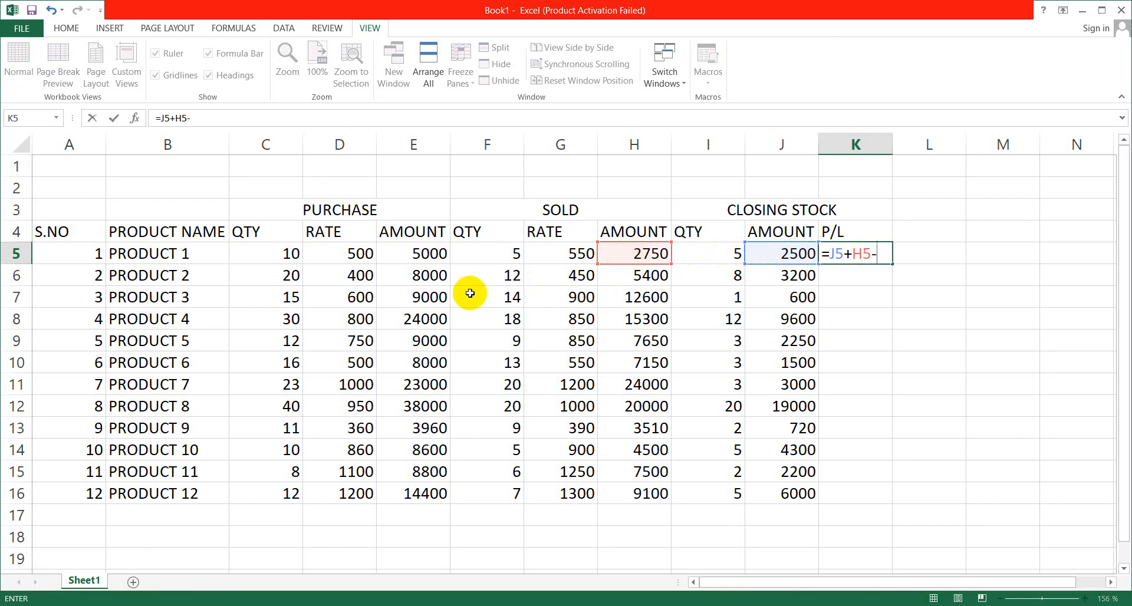
click(422, 249)
key(Return)
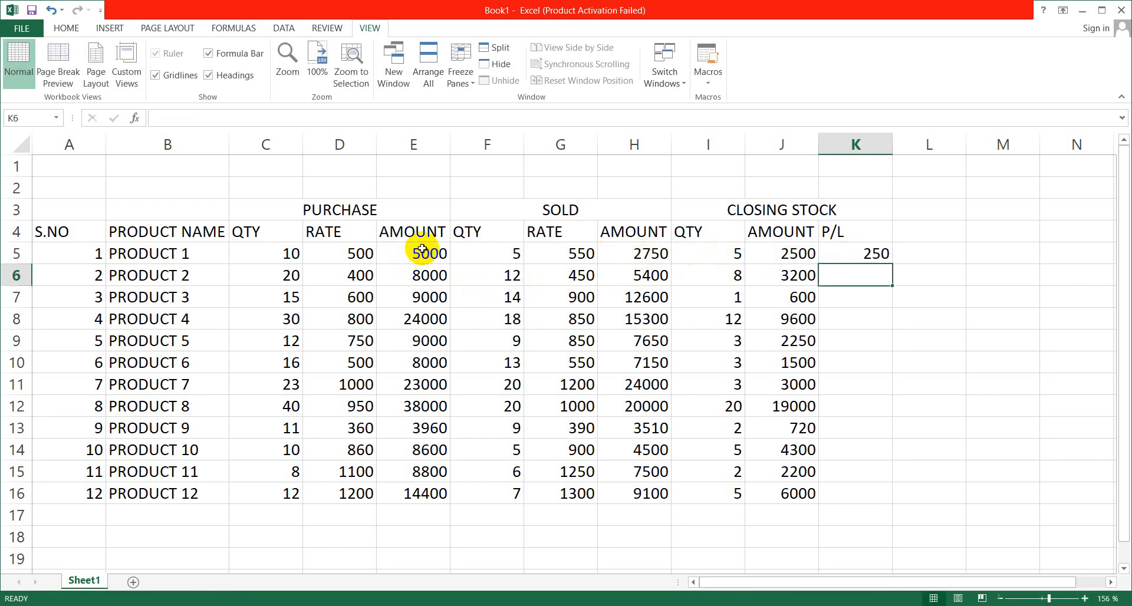
click(886, 255)
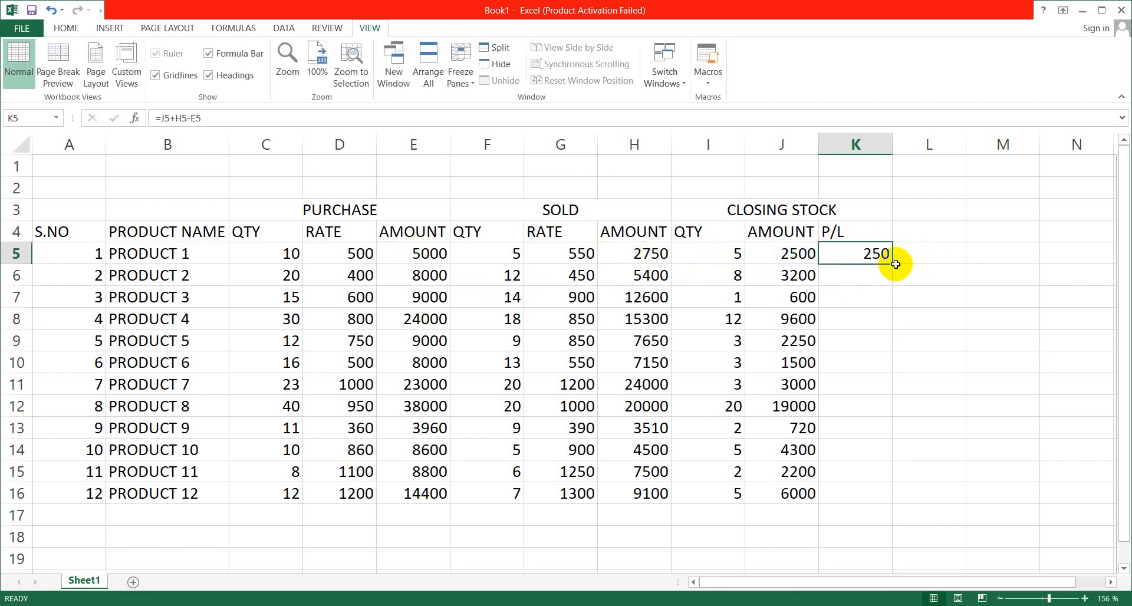
drag(894, 263, 890, 503)
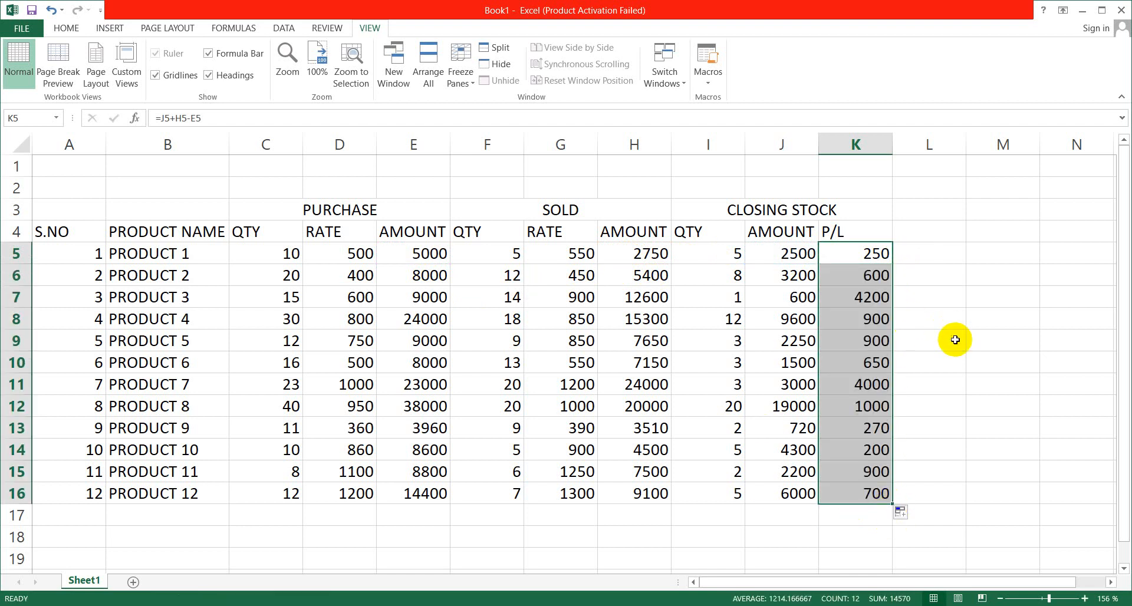
Try a sold rate of 300 for product 2 in G6 to test the P/L formula, and undo the change.
click(338, 252)
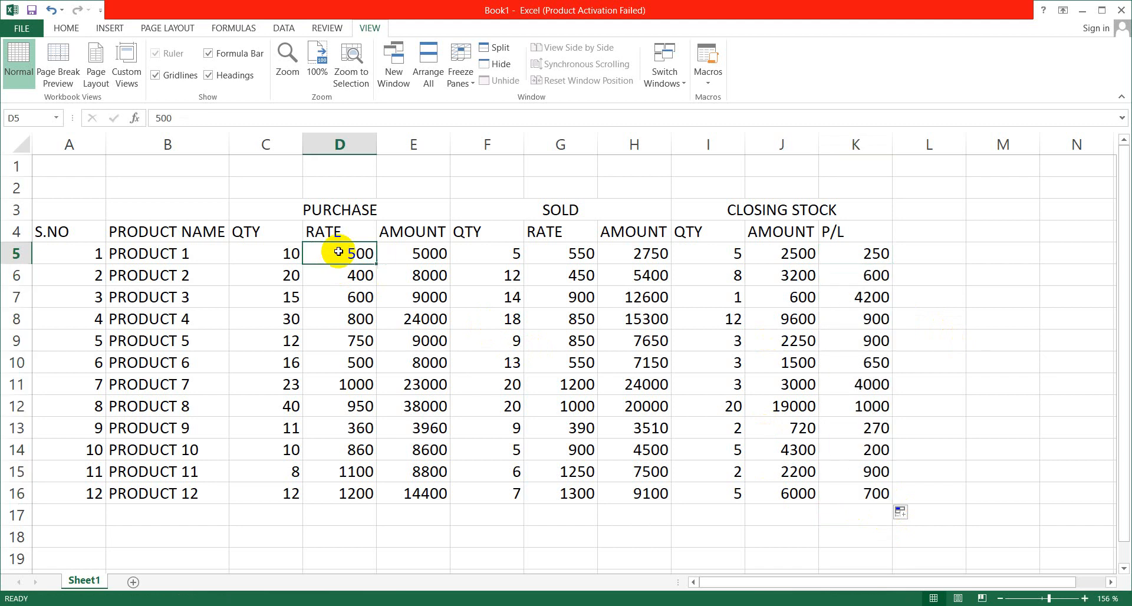
click(565, 257)
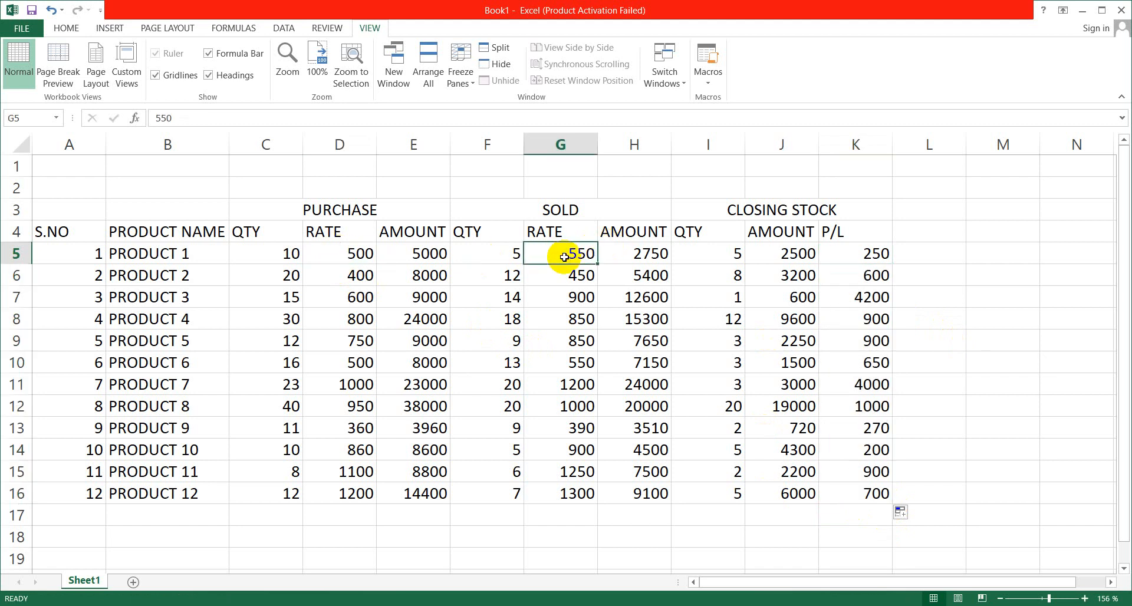
click(540, 276)
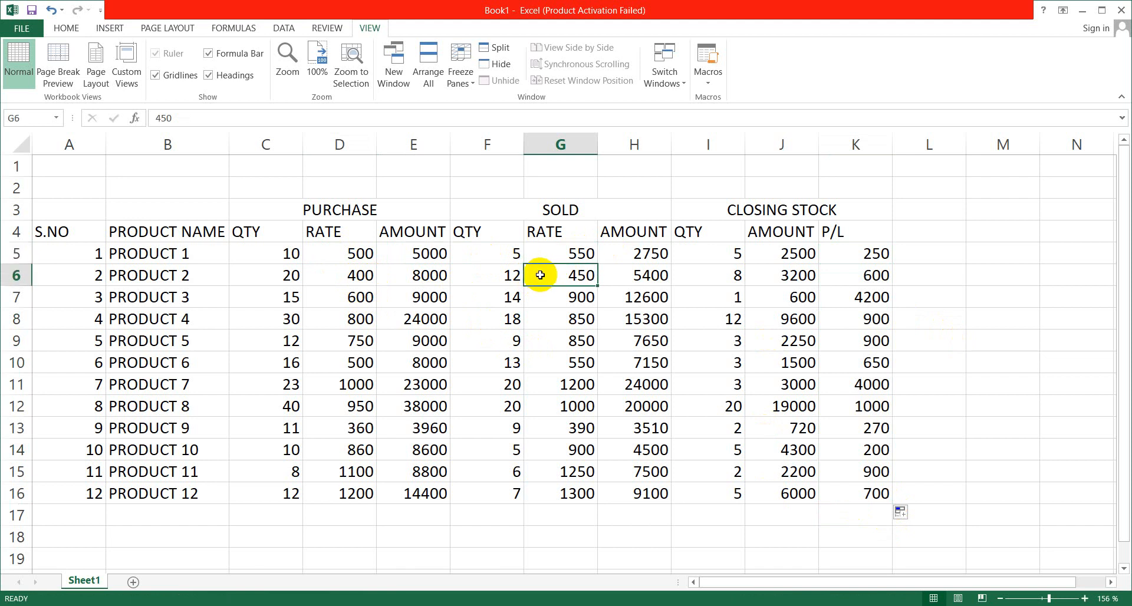
text(300)
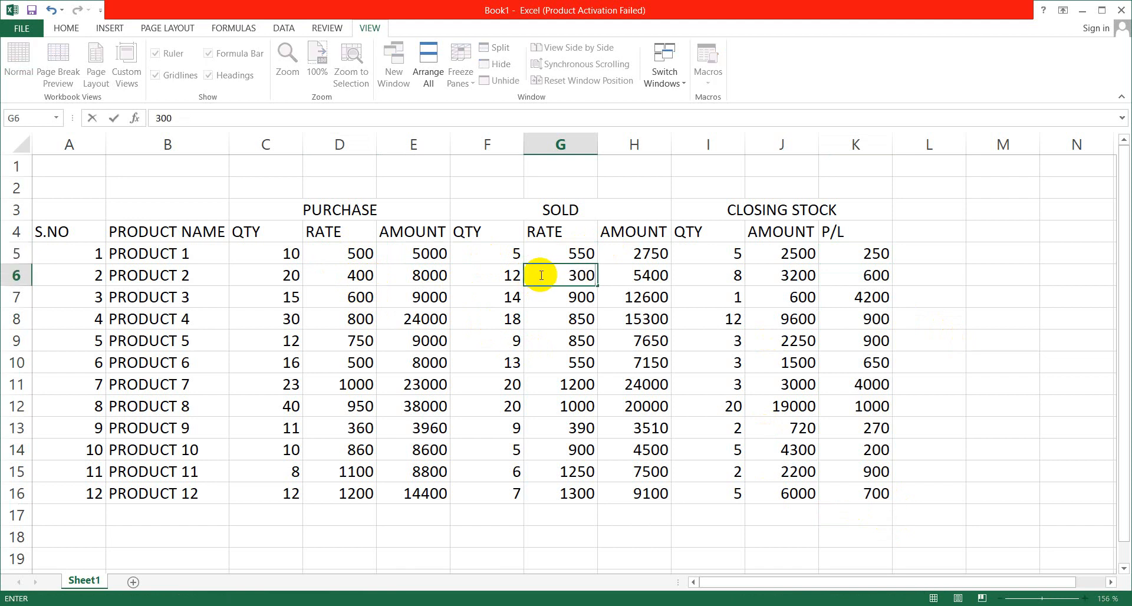
click(758, 319)
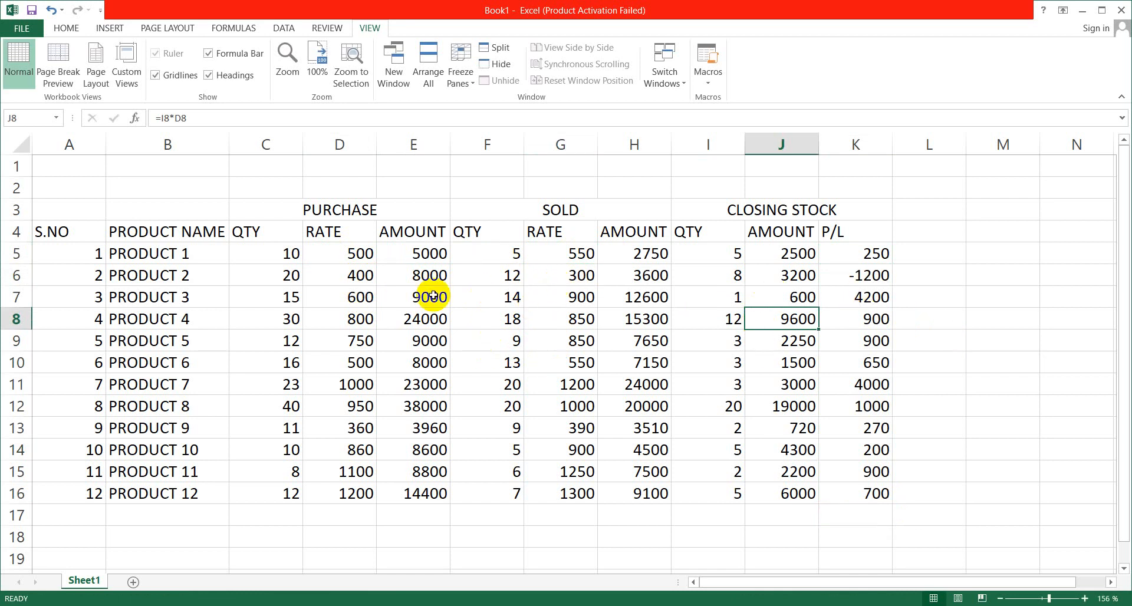
right_click(732, 319)
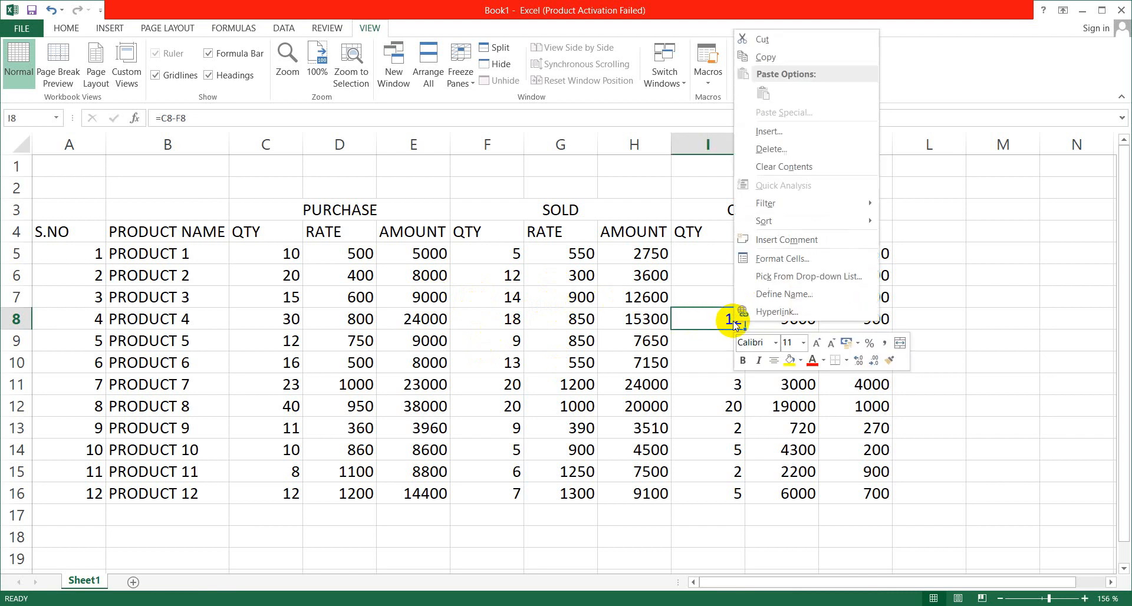
right_click(542, 315)
right_click(494, 356)
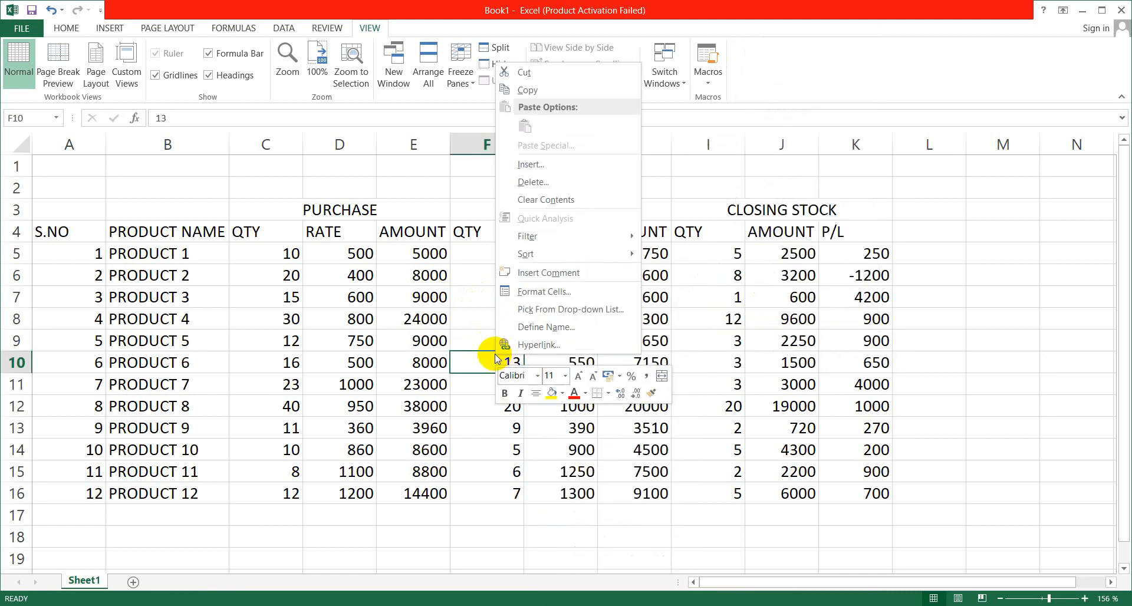
click(459, 353)
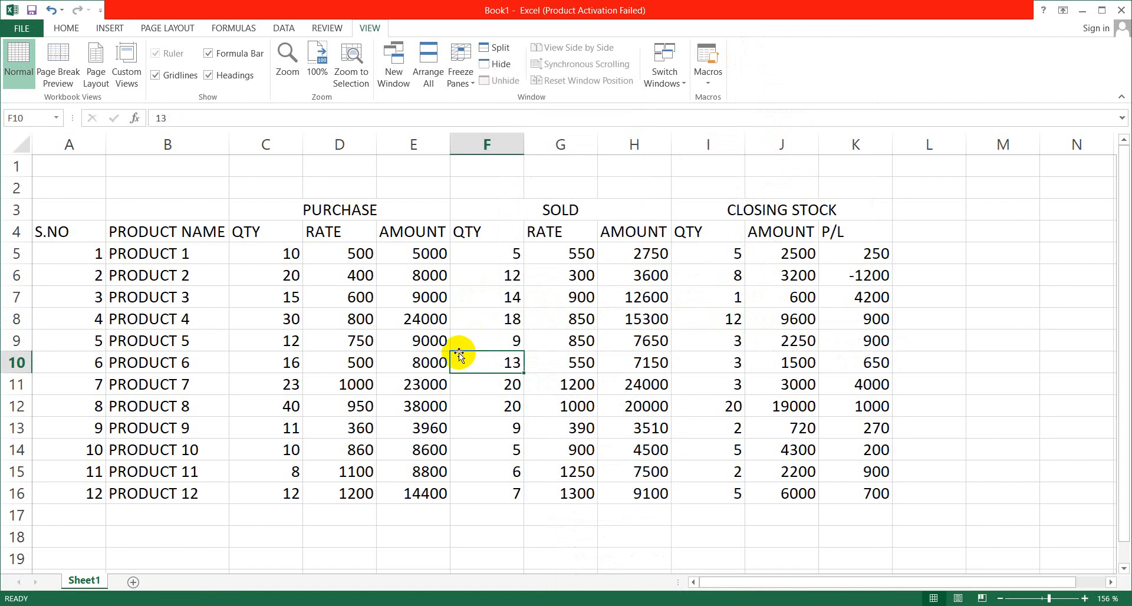
key(ctrl+z)
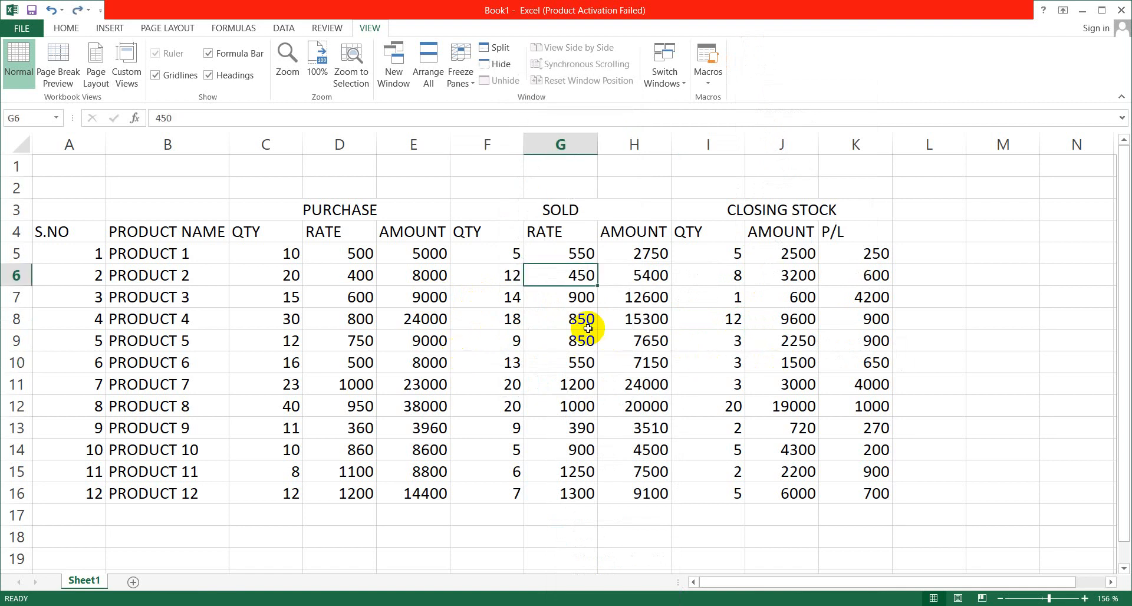
click(349, 278)
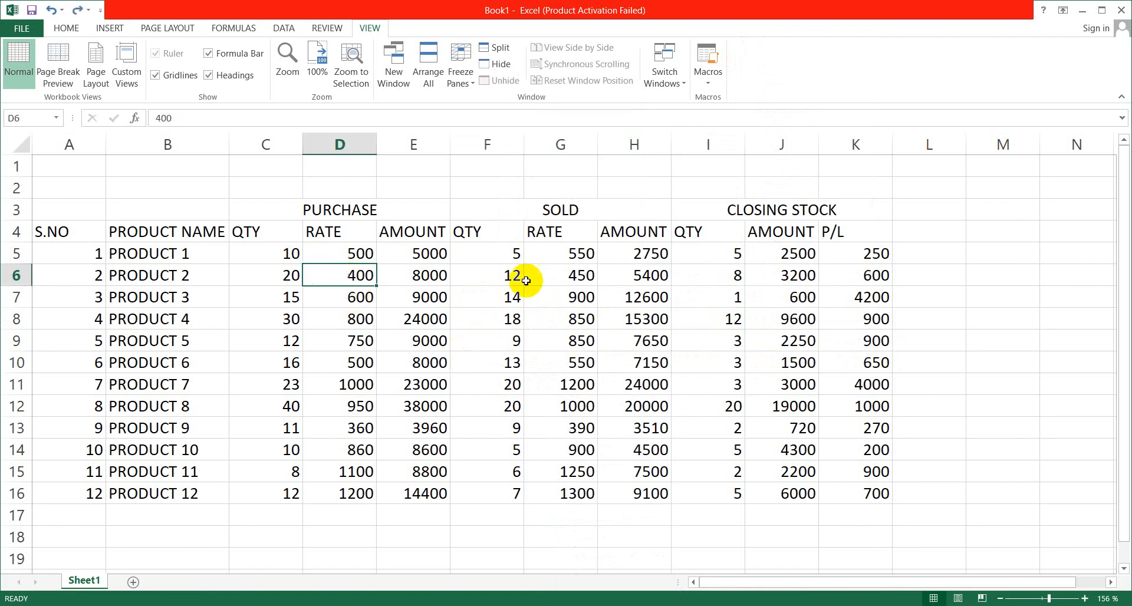
Format the P/L values in K5:K16 with the Number category and 2 decimal places.
click(868, 254)
drag(867, 253, 867, 502)
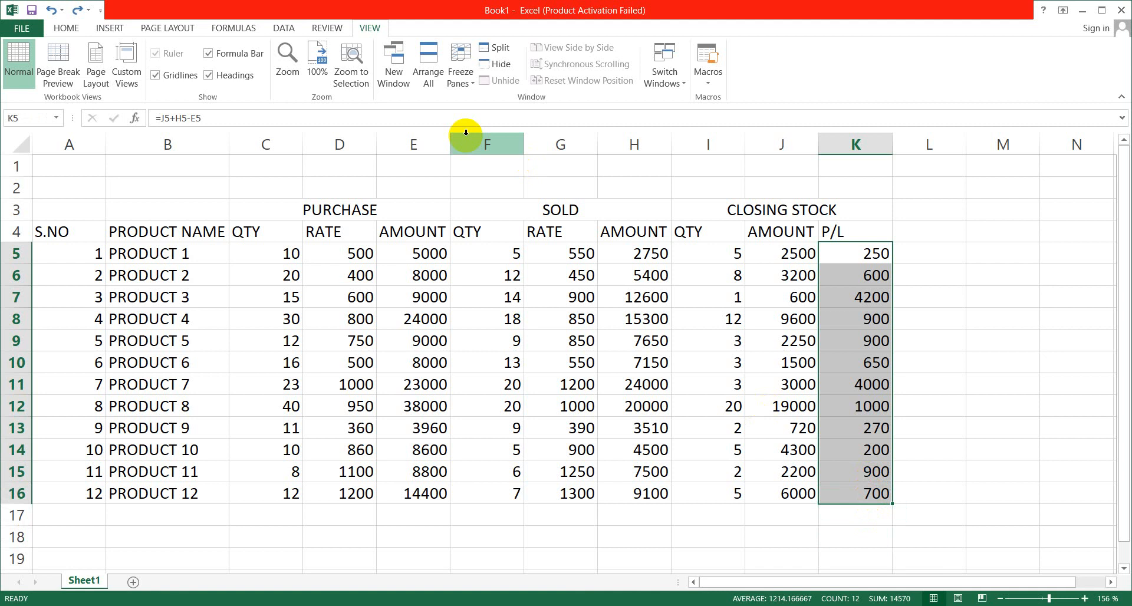
click(68, 27)
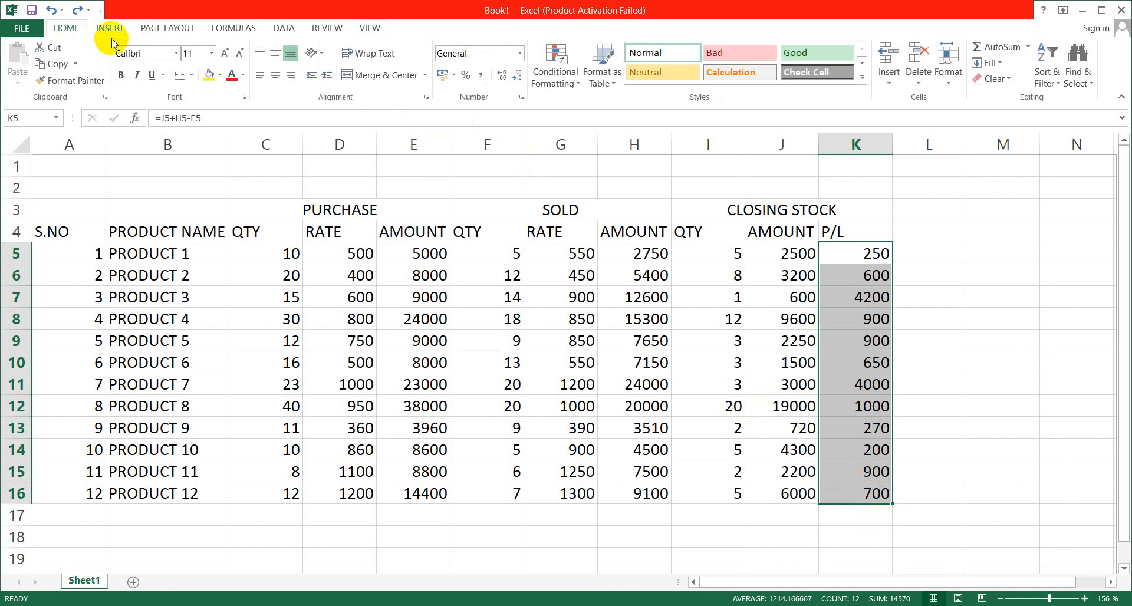
click(522, 98)
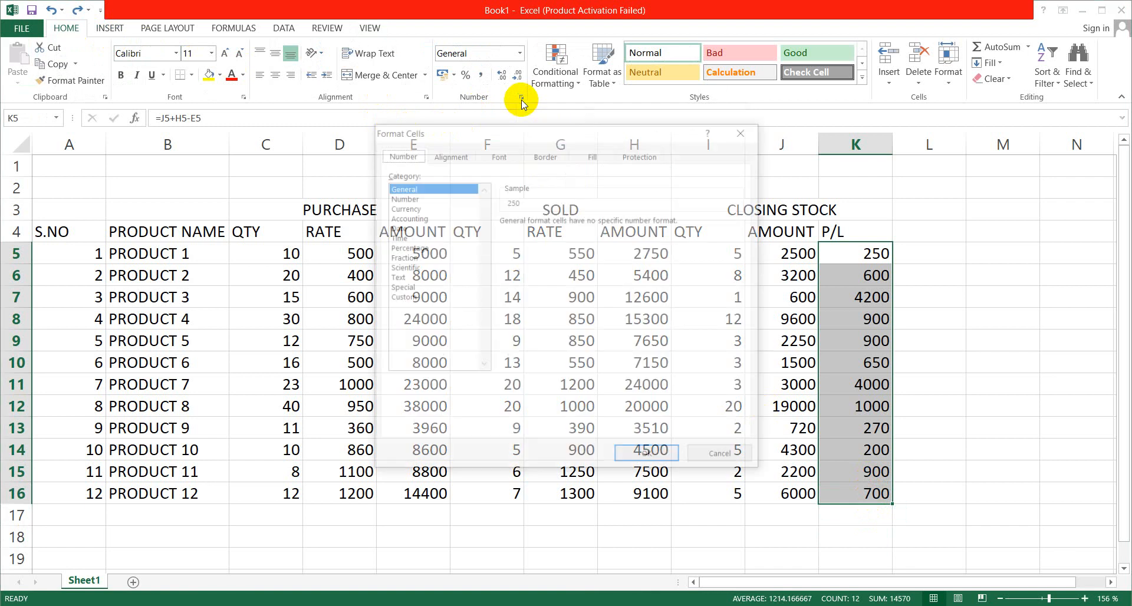
click(414, 198)
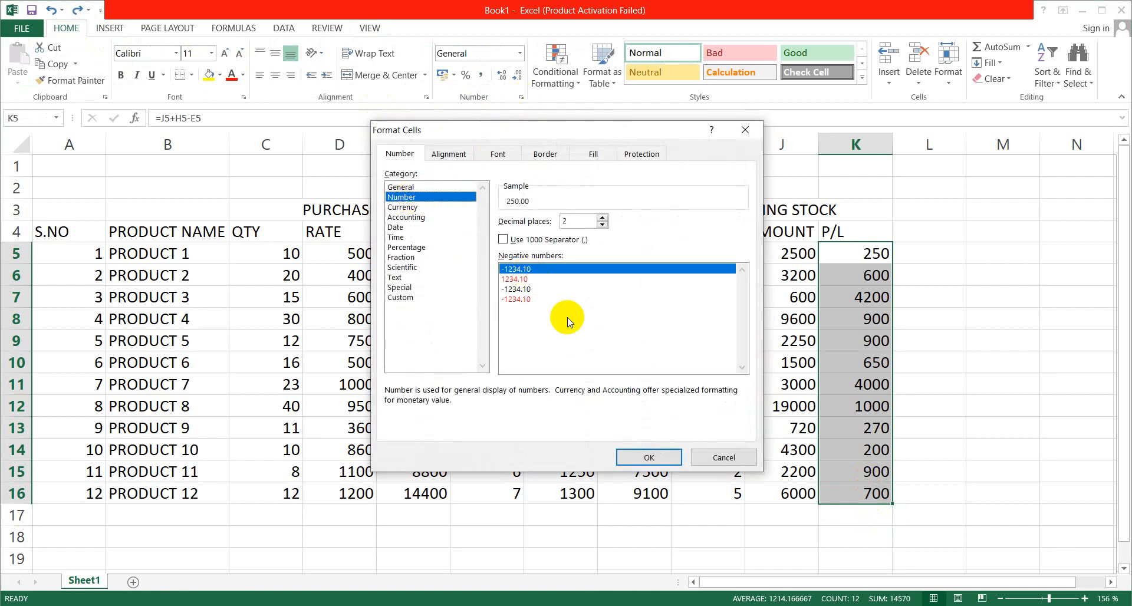
click(639, 458)
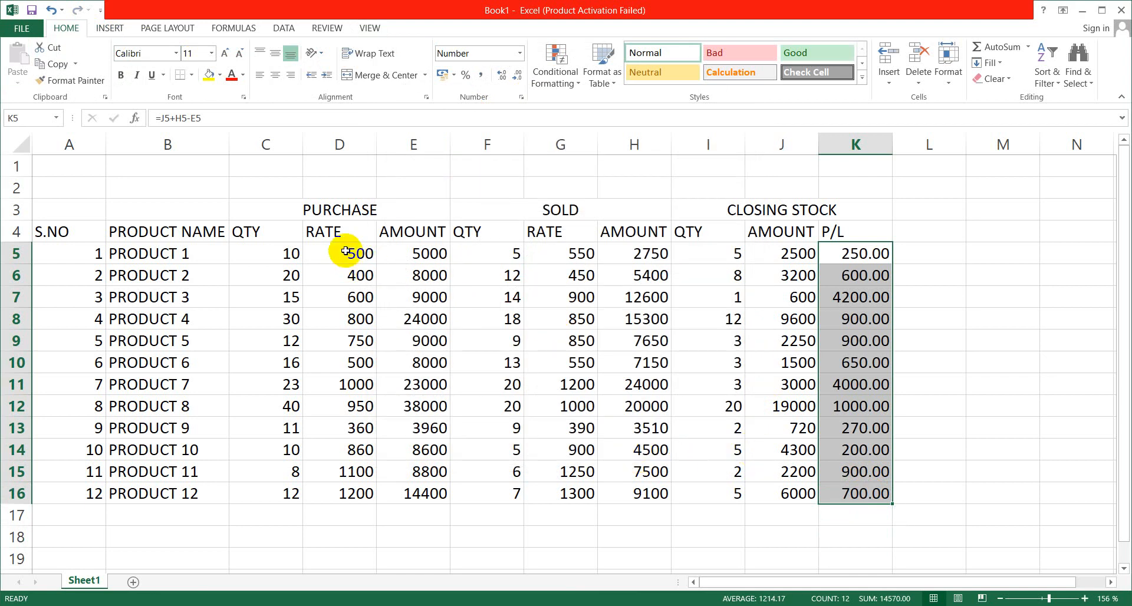
Set the sold rate of product 1 in G5 to 450.
click(572, 253)
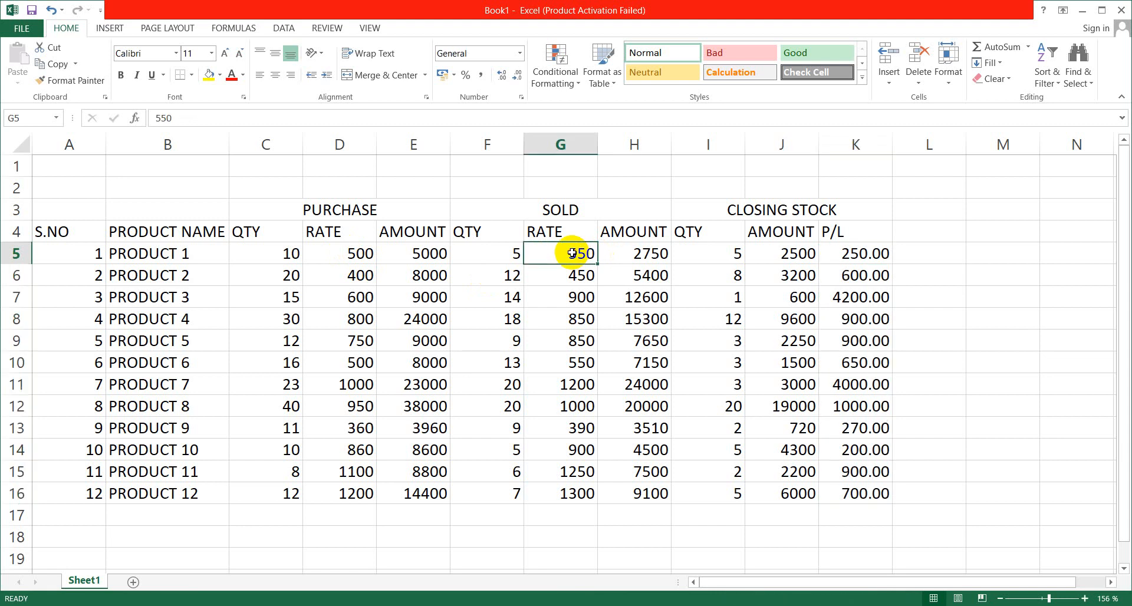
text(450)
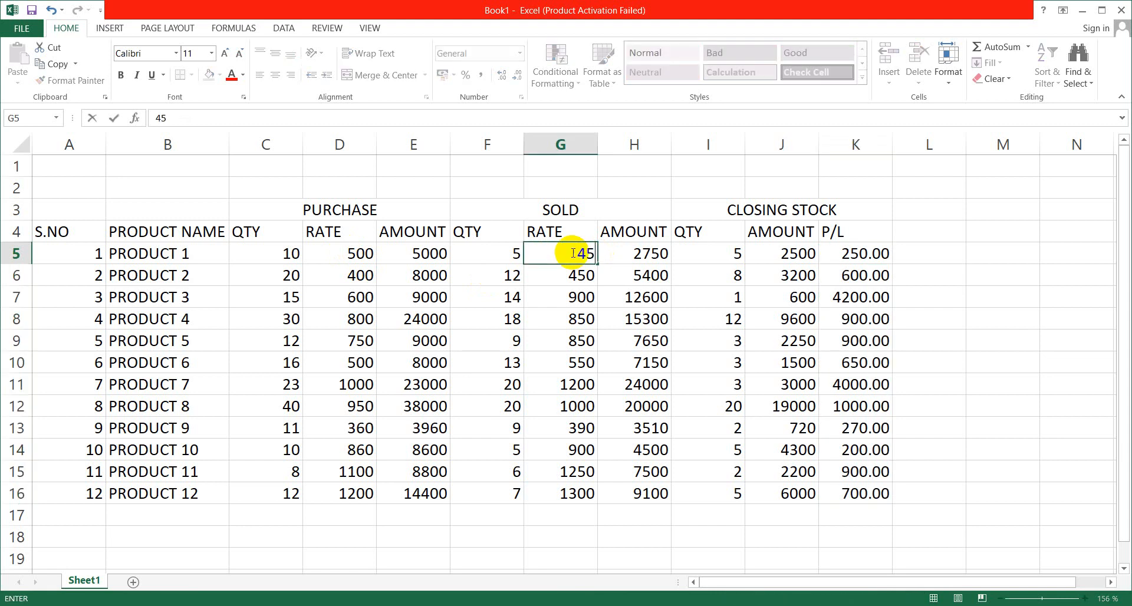
click(703, 314)
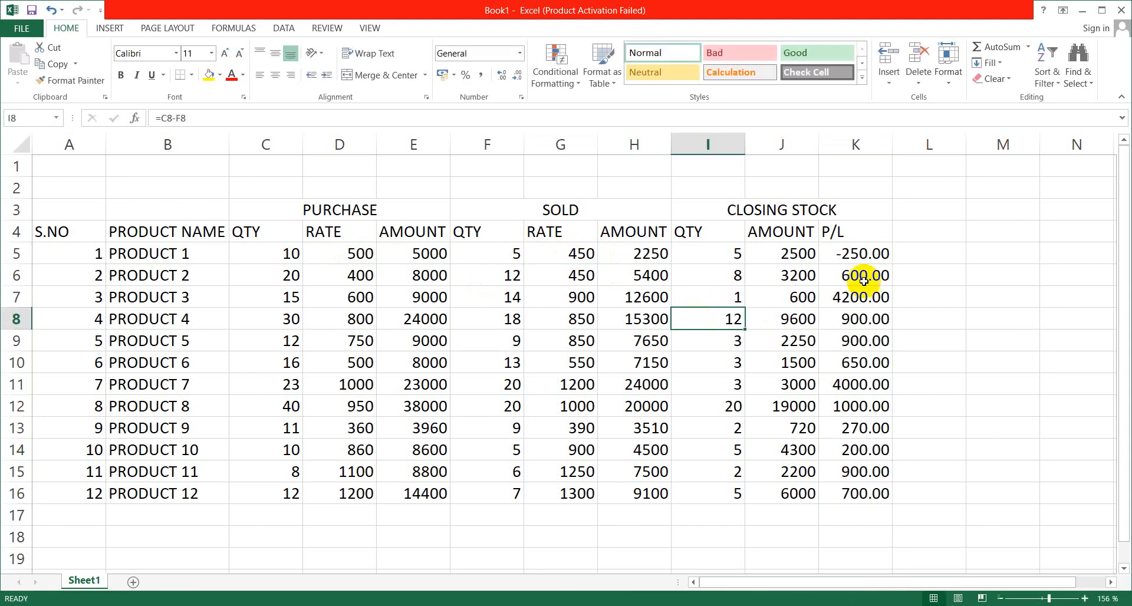
Try the red negative number format without a minus sign on the P/L values in K5:K16, and undo the change.
drag(849, 250, 847, 494)
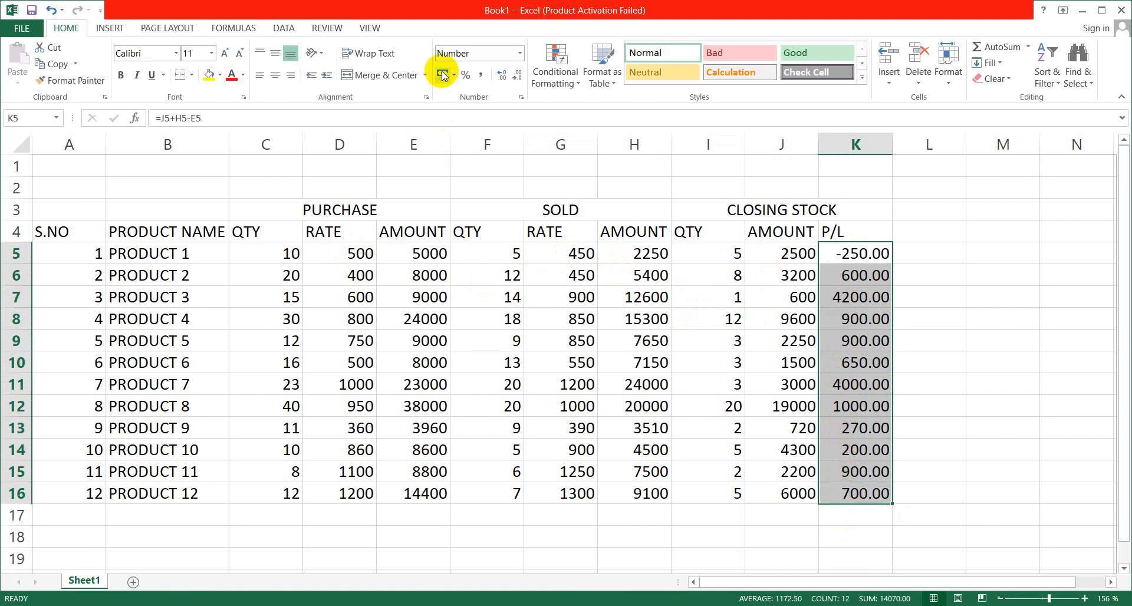
click(522, 99)
click(517, 279)
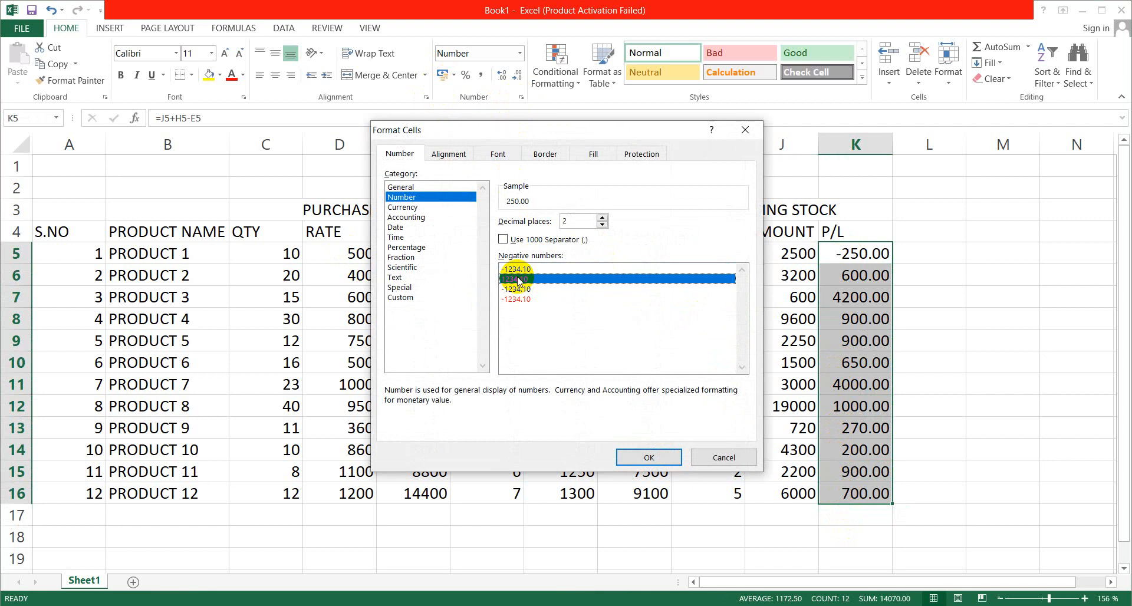
click(635, 459)
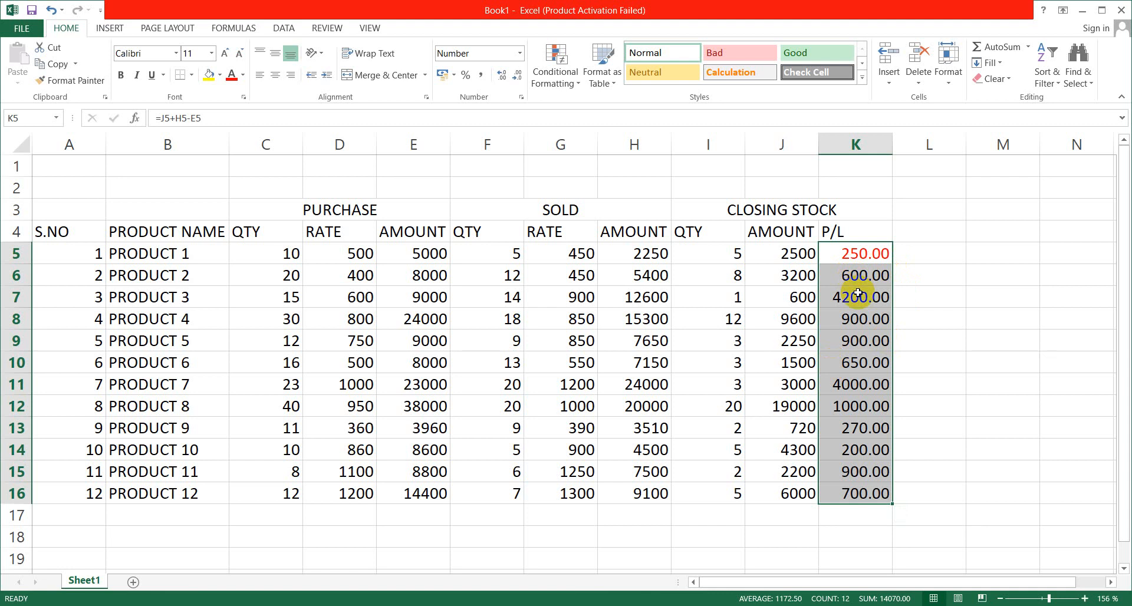
key(ctrl+z)
key(ctrl+q)
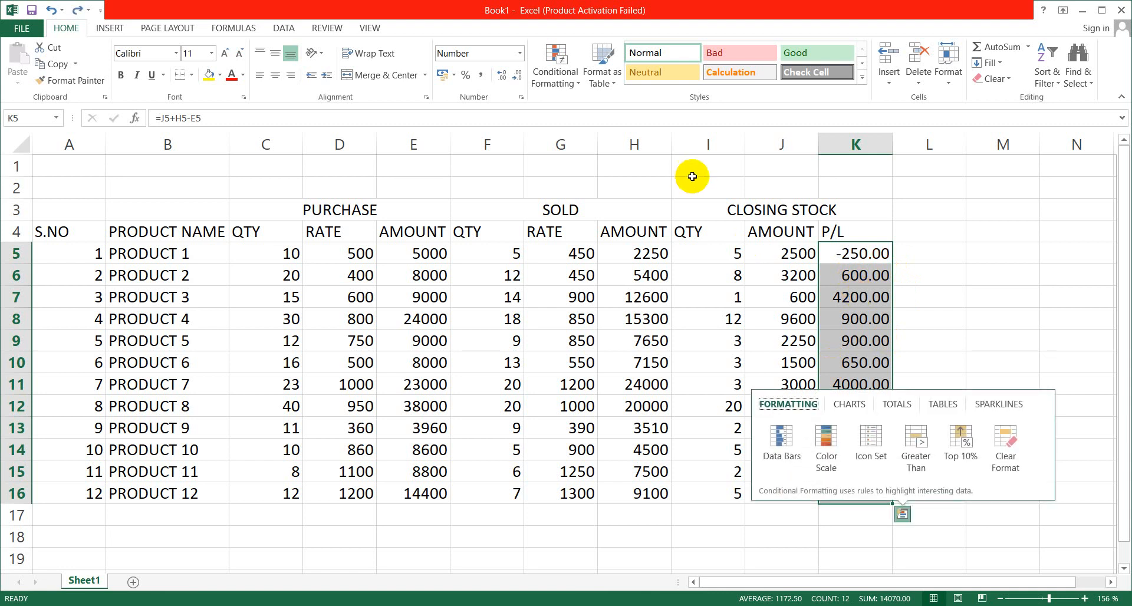
click(725, 382)
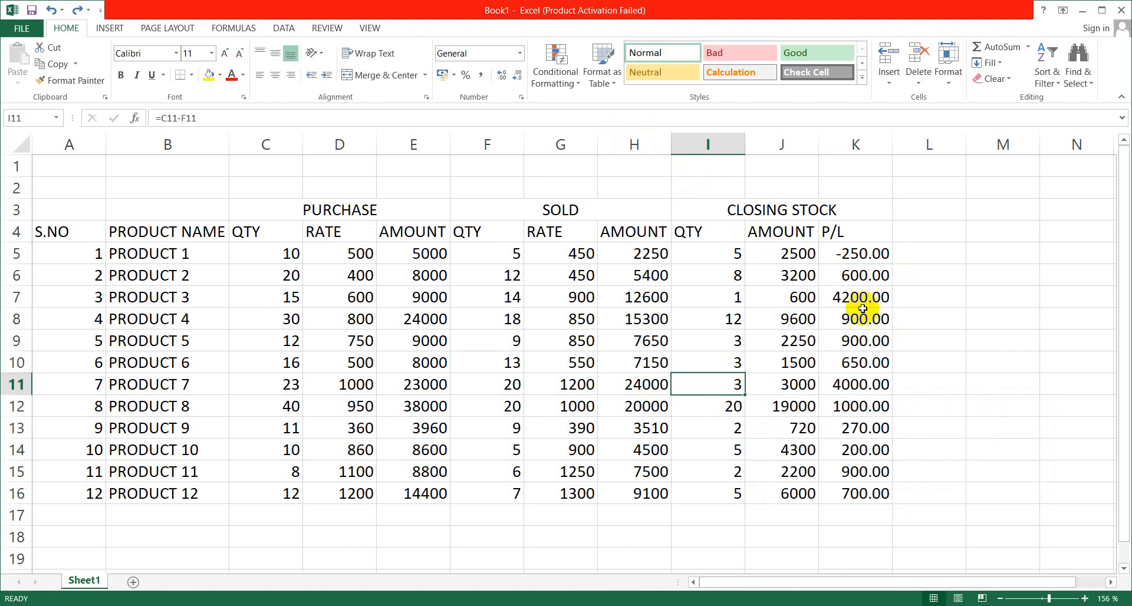
Set the number format of the P/L values in K5:K16 to General.
drag(846, 254, 849, 492)
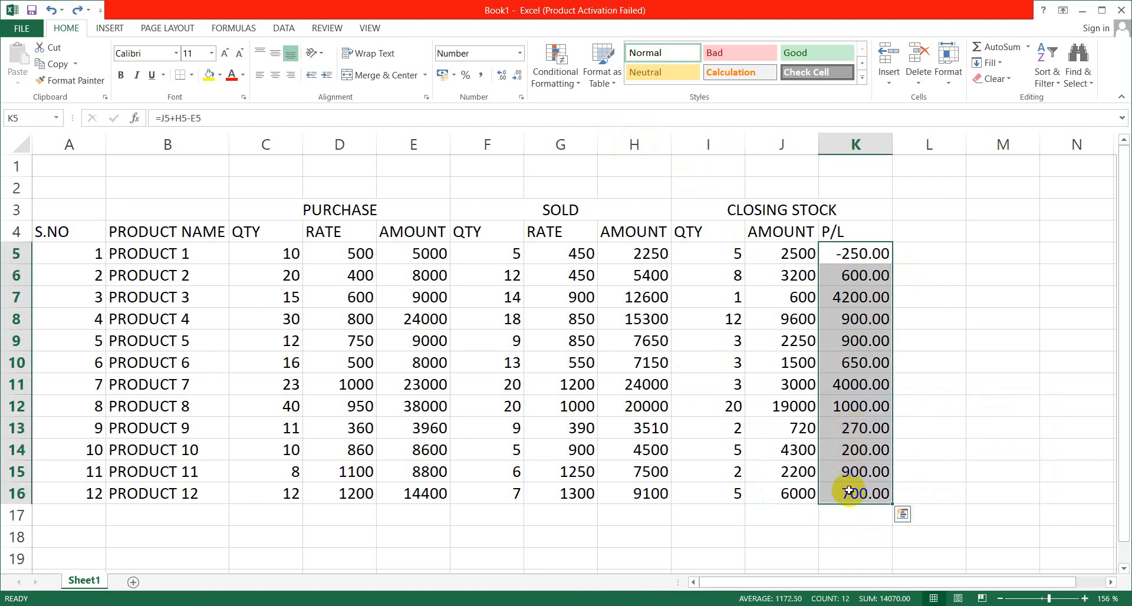
click(519, 54)
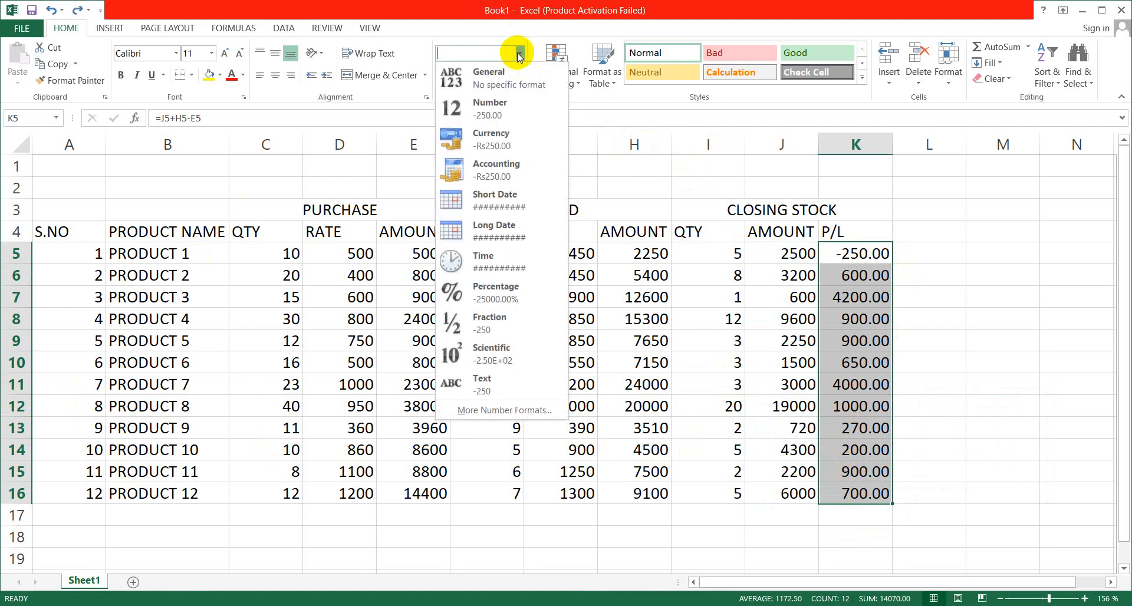
click(495, 80)
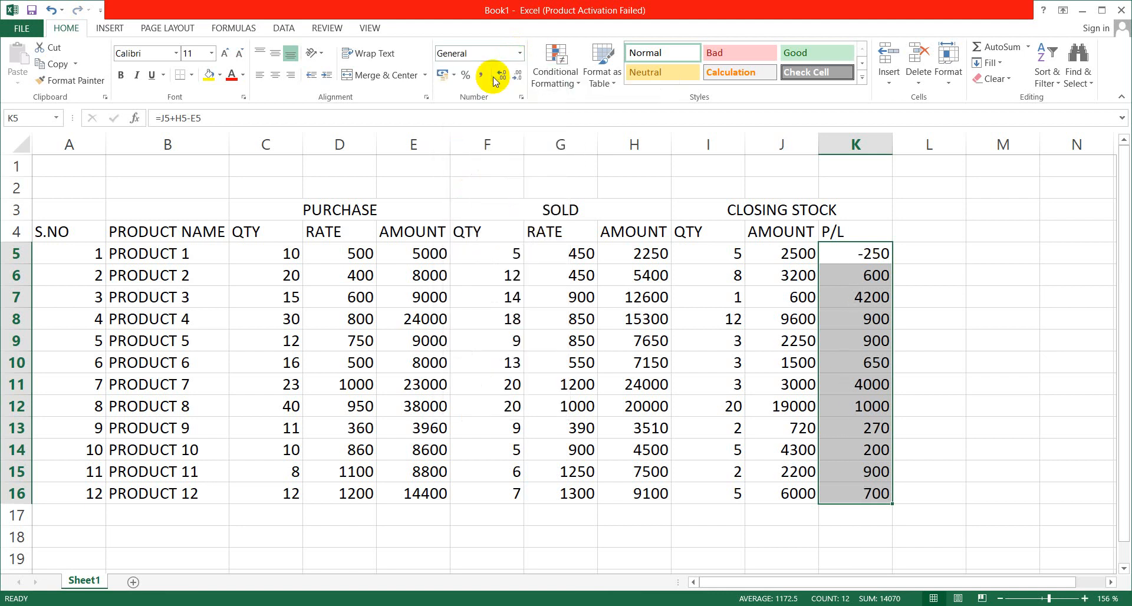
click(852, 367)
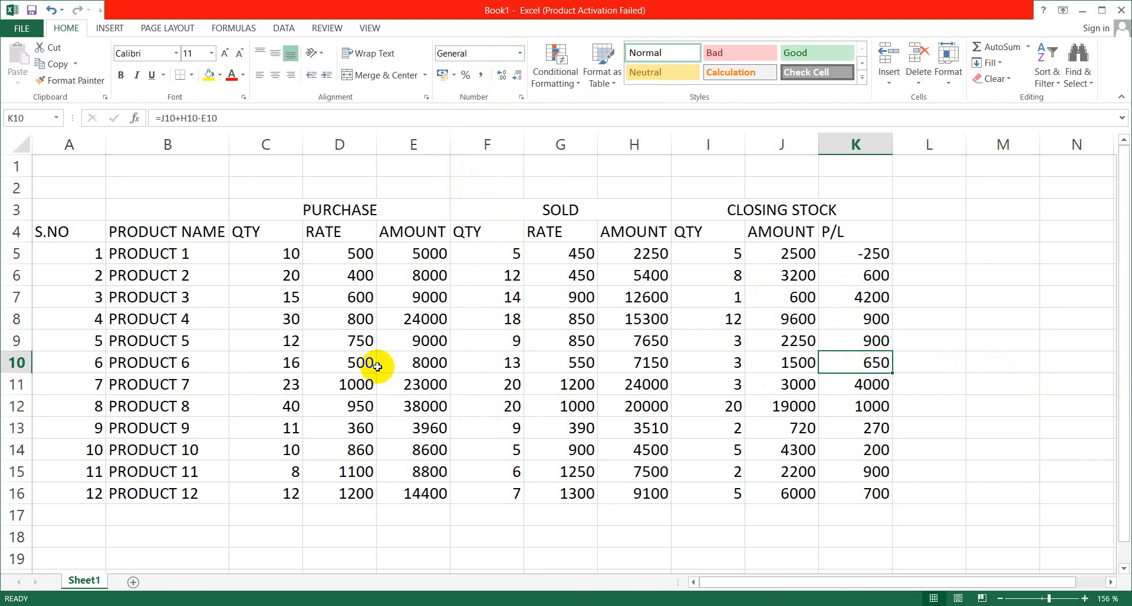
click(854, 251)
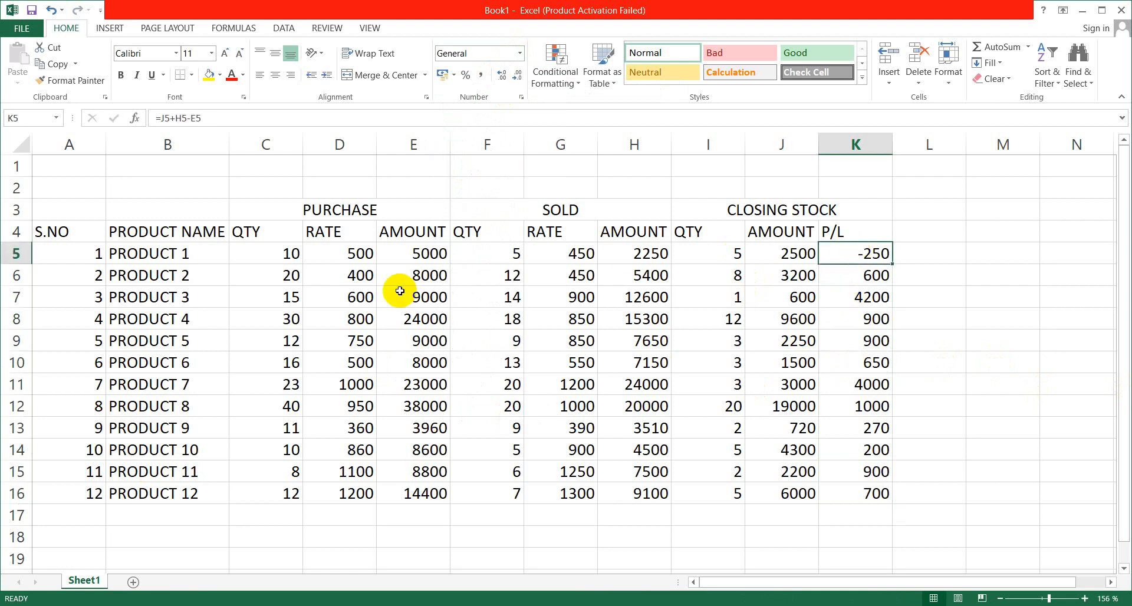
click(342, 253)
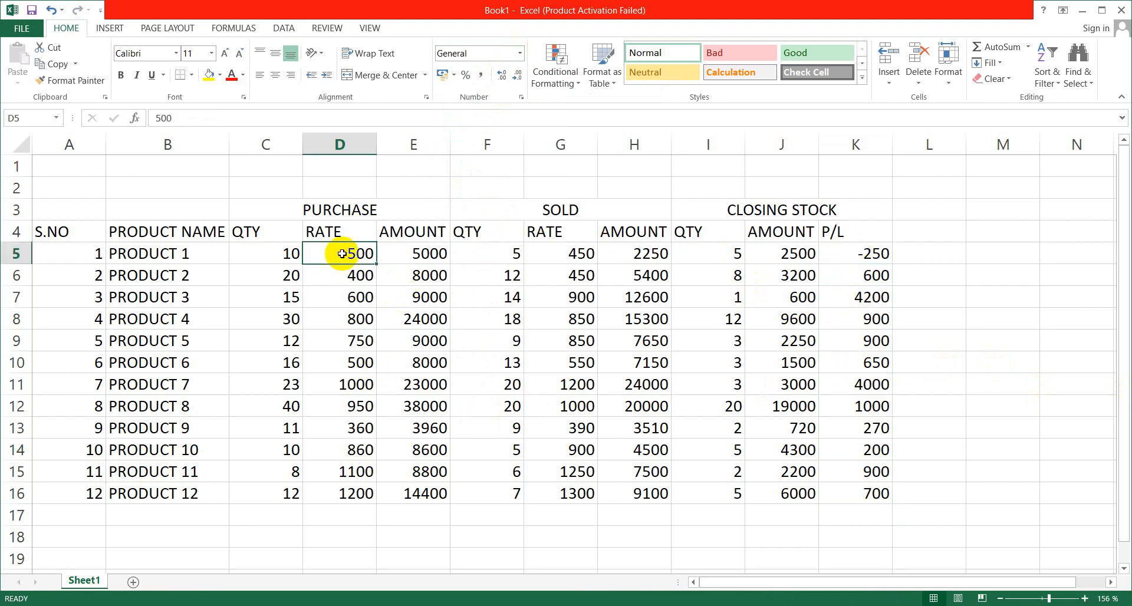
click(583, 257)
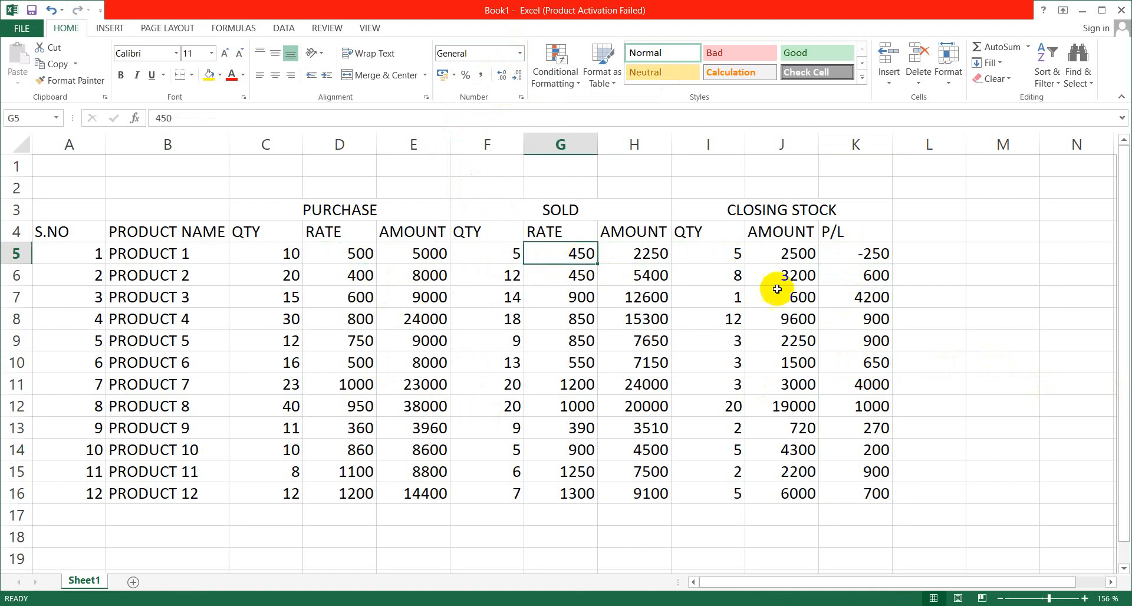
click(853, 255)
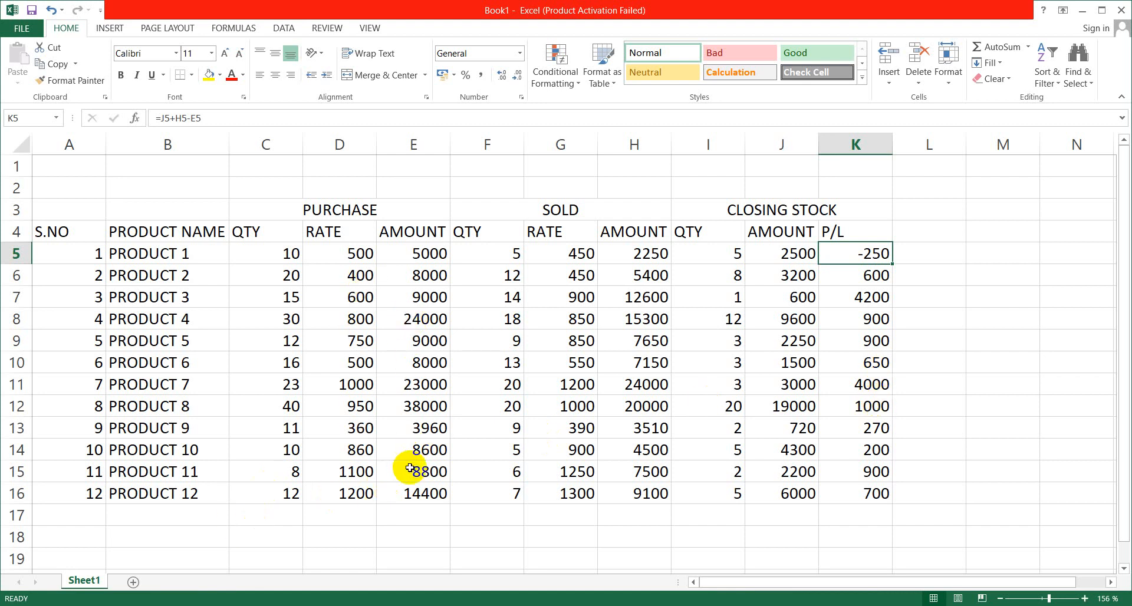
Total the purchase amounts in E17 and the sold amounts in H17 with AutoSum over rows 5 to 16.
click(410, 515)
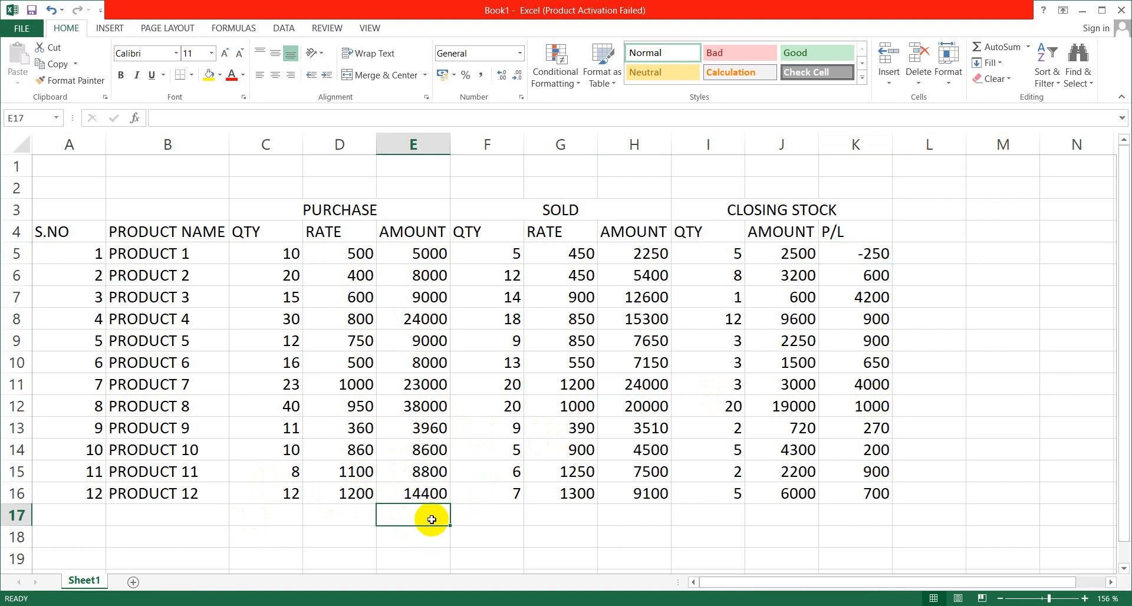
key(alt+equal)
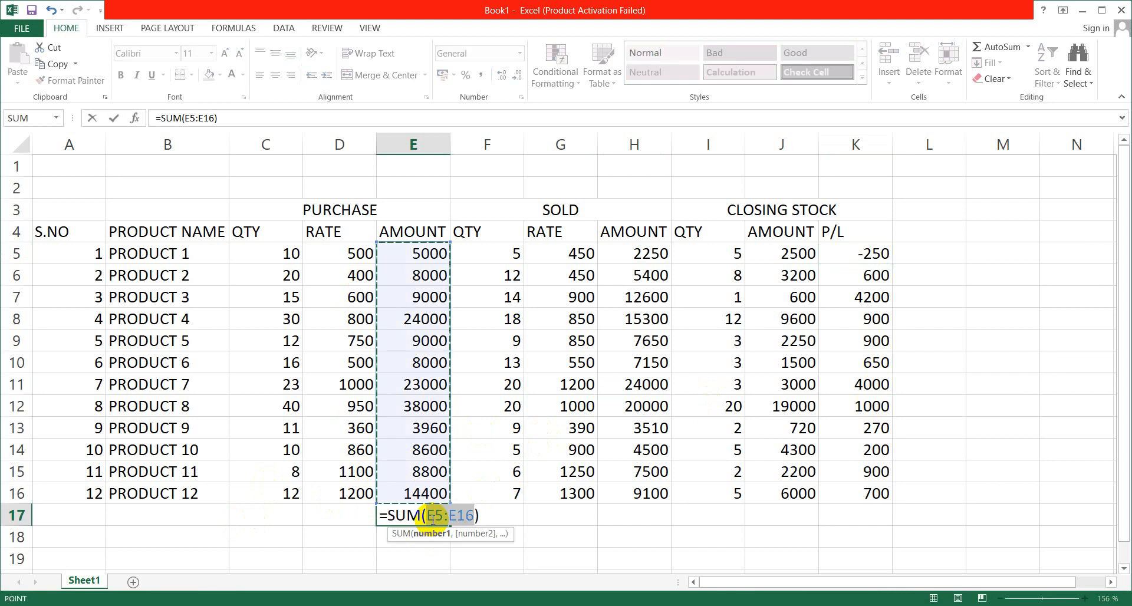
key(Return)
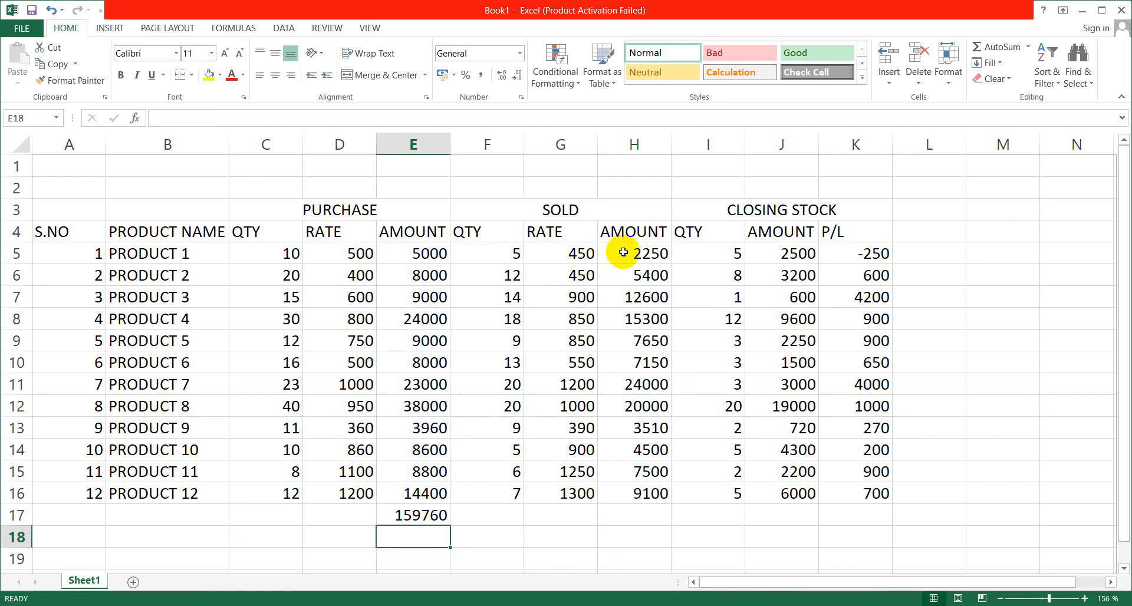
click(637, 513)
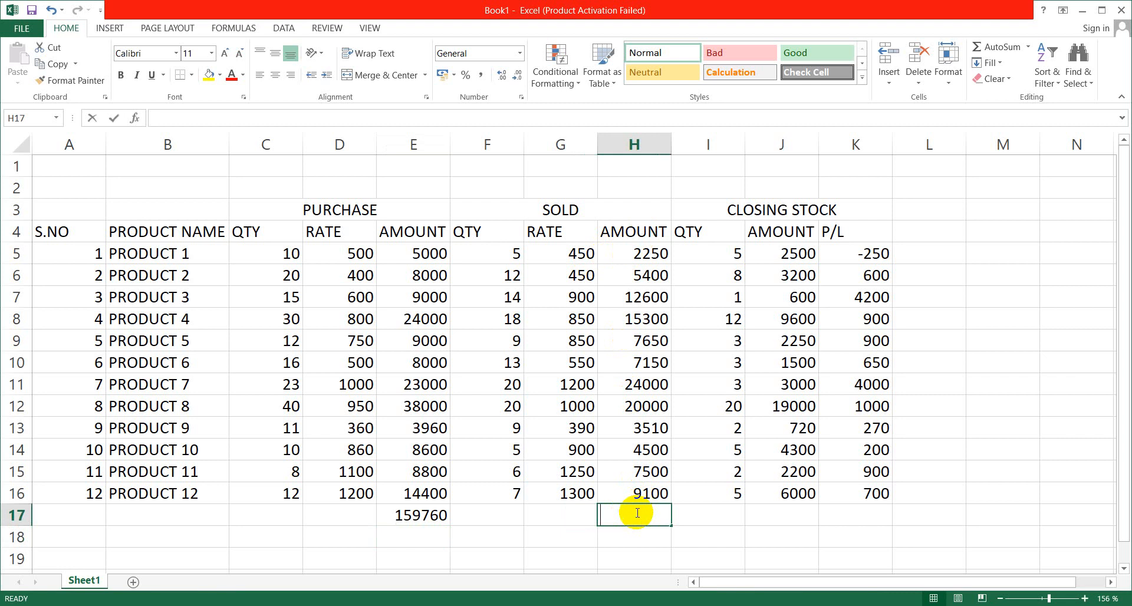
key(alt+equal)
key(Return)
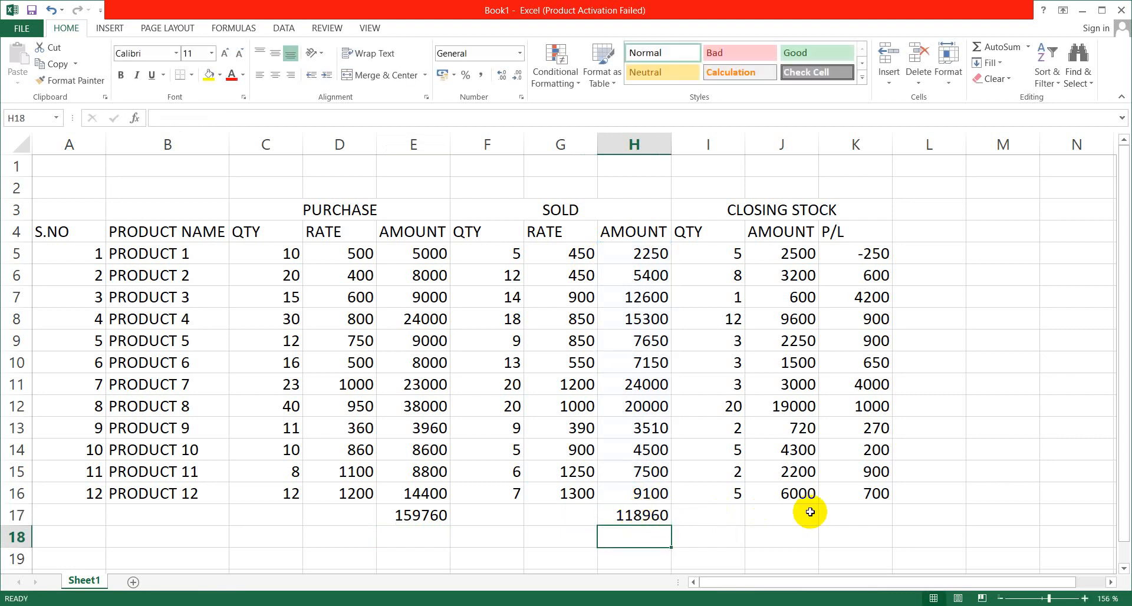
Total the P/L column in K17 with a SUM formula over K5:K16.
click(865, 514)
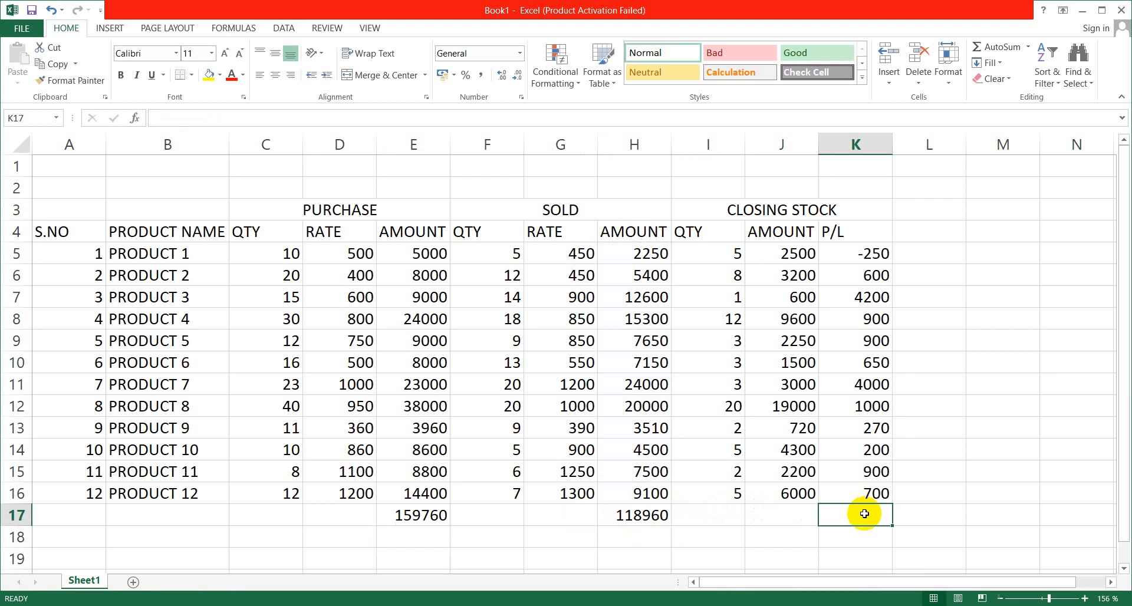
text(=)
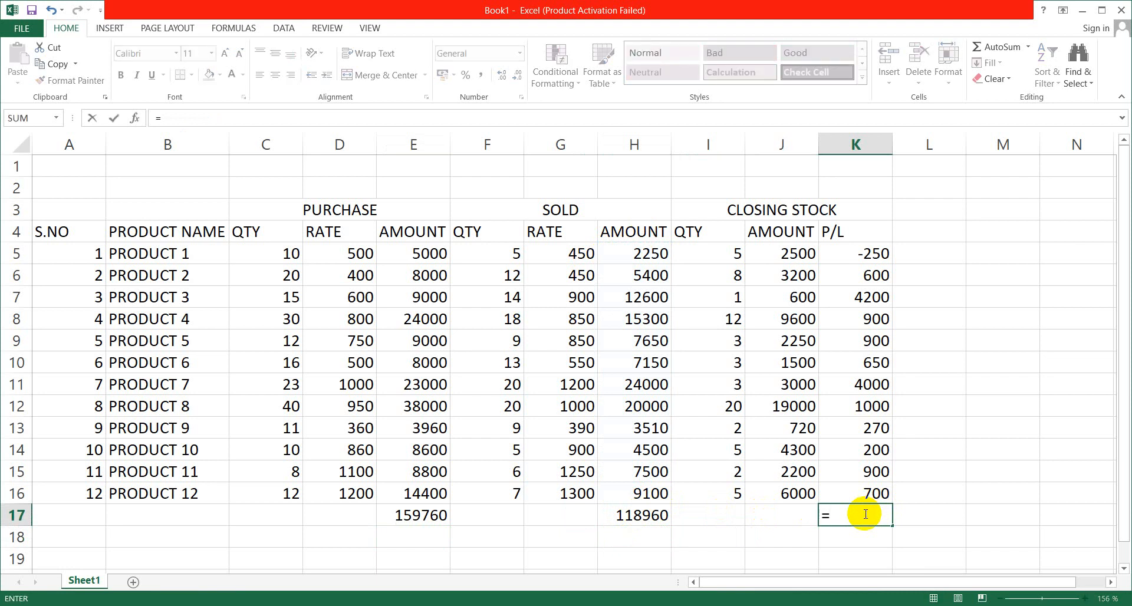
text(S)
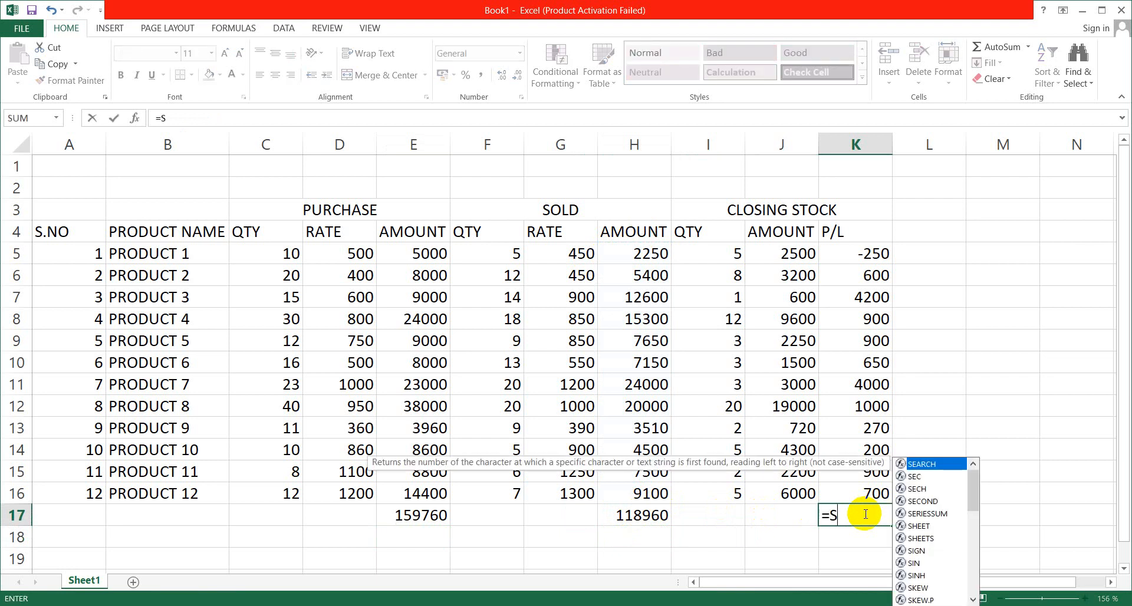
text(UM)
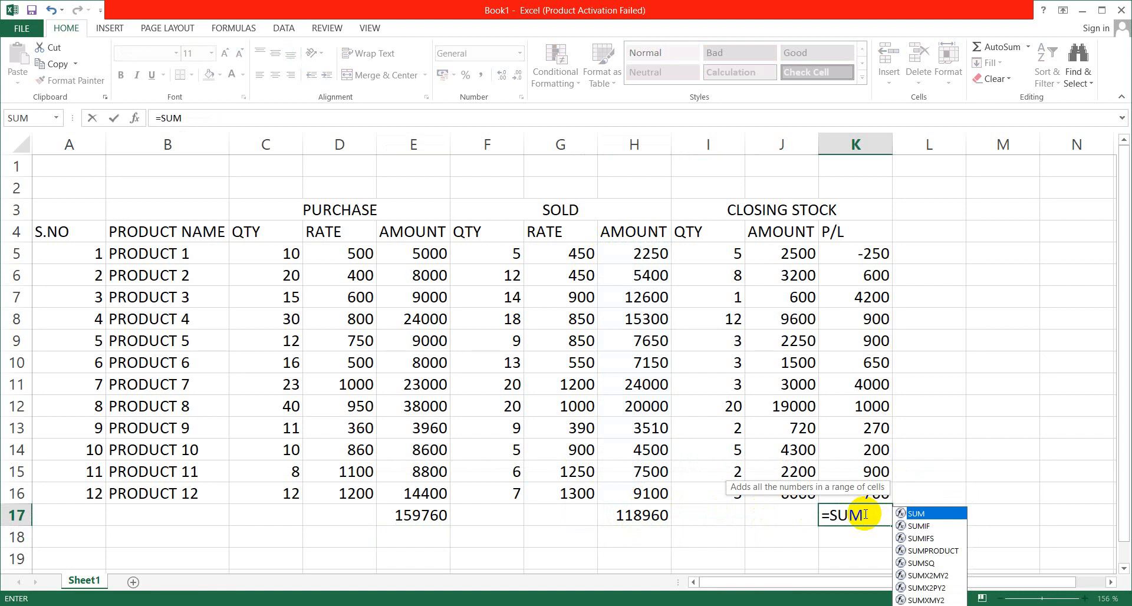
text(()
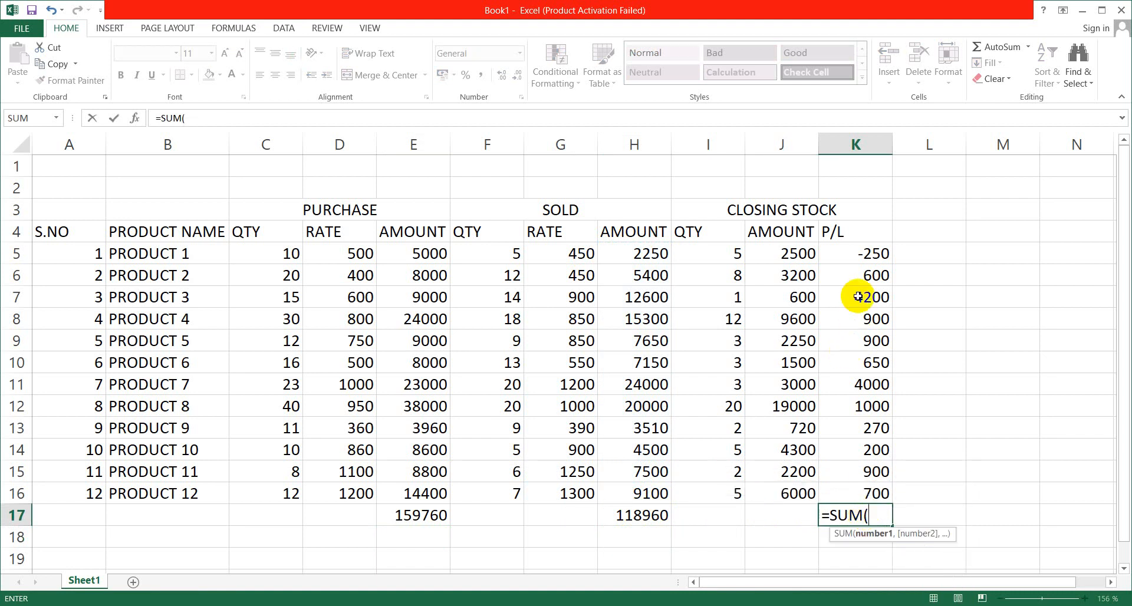
drag(863, 248, 863, 498)
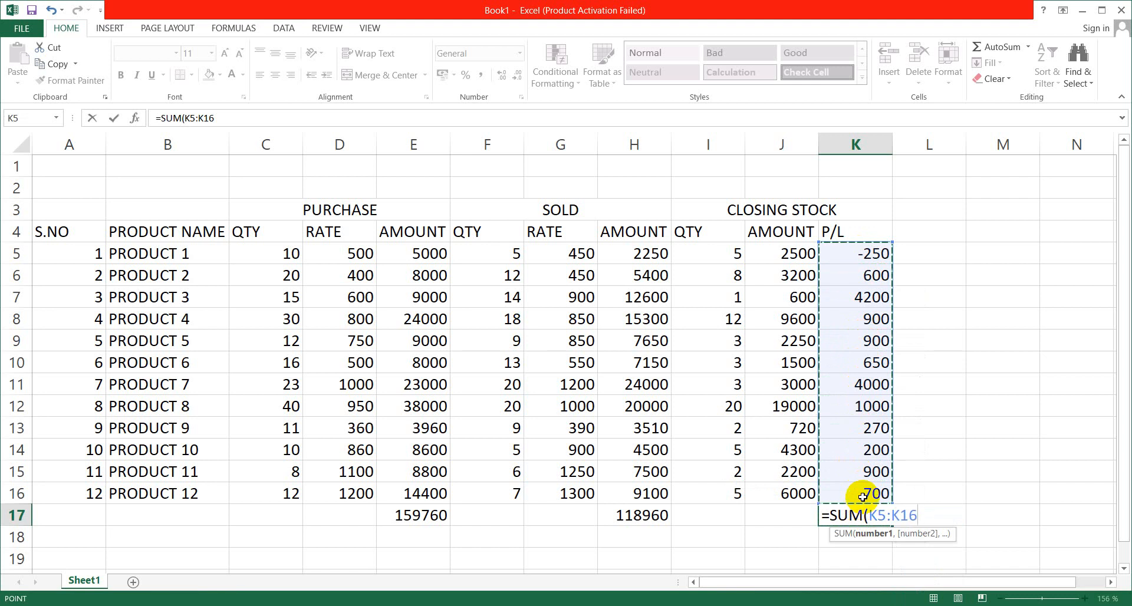
key(Return)
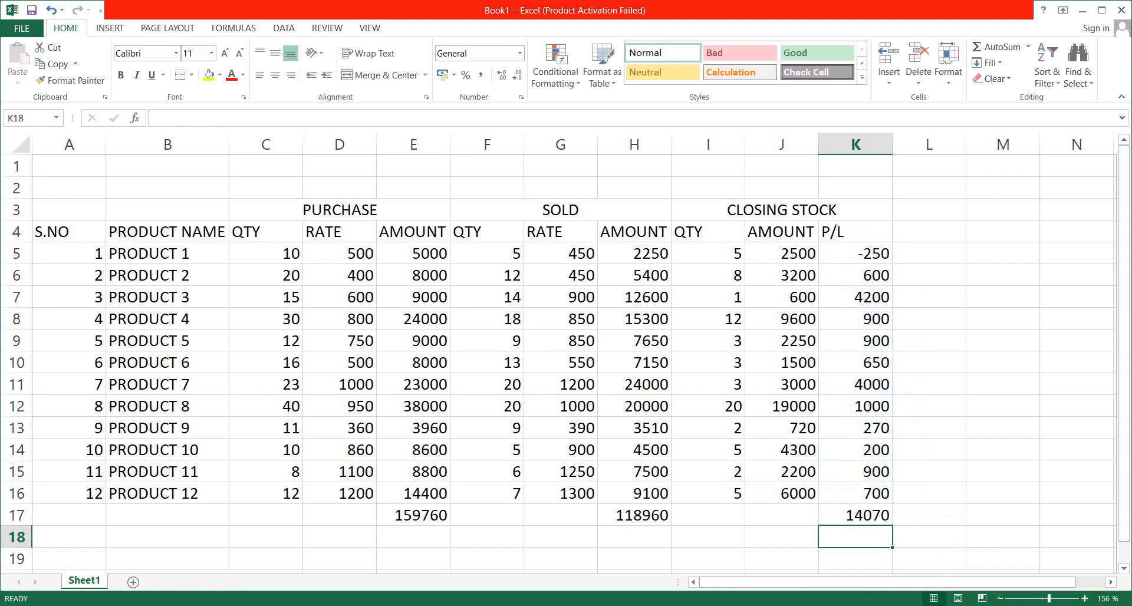
click(765, 547)
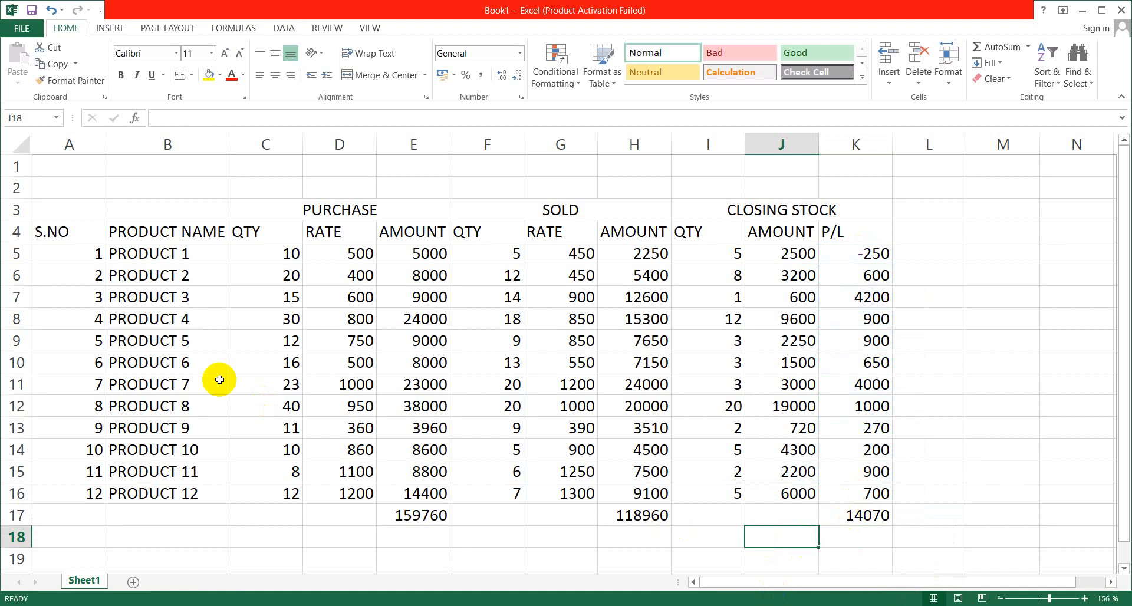
Apply All Borders and a Thick Box Border to the table range A4:K16.
drag(69, 201, 688, 514)
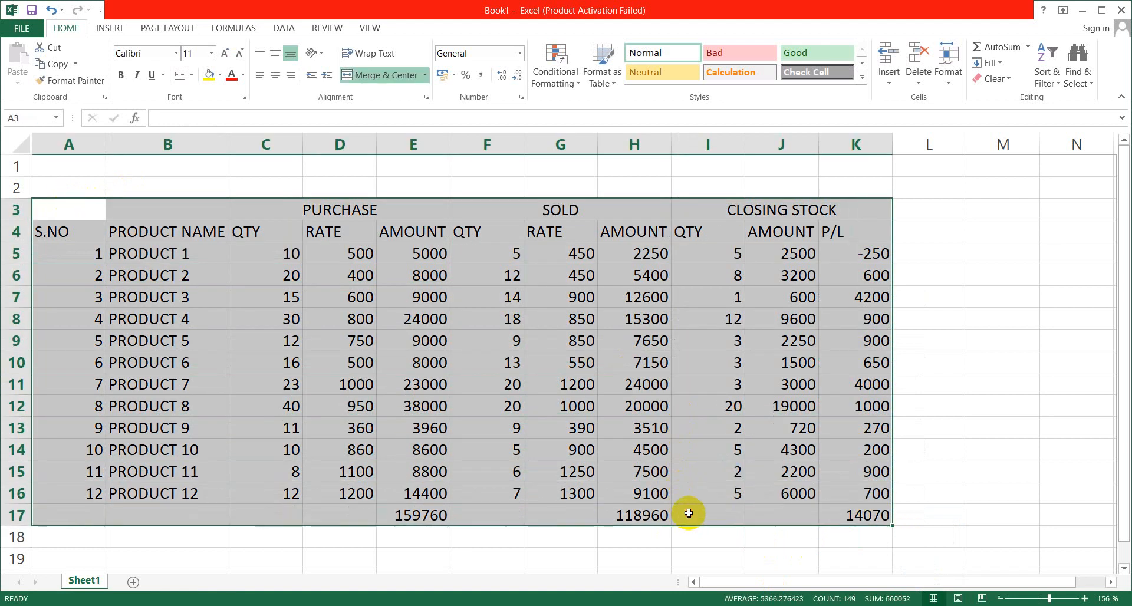
click(370, 28)
click(352, 70)
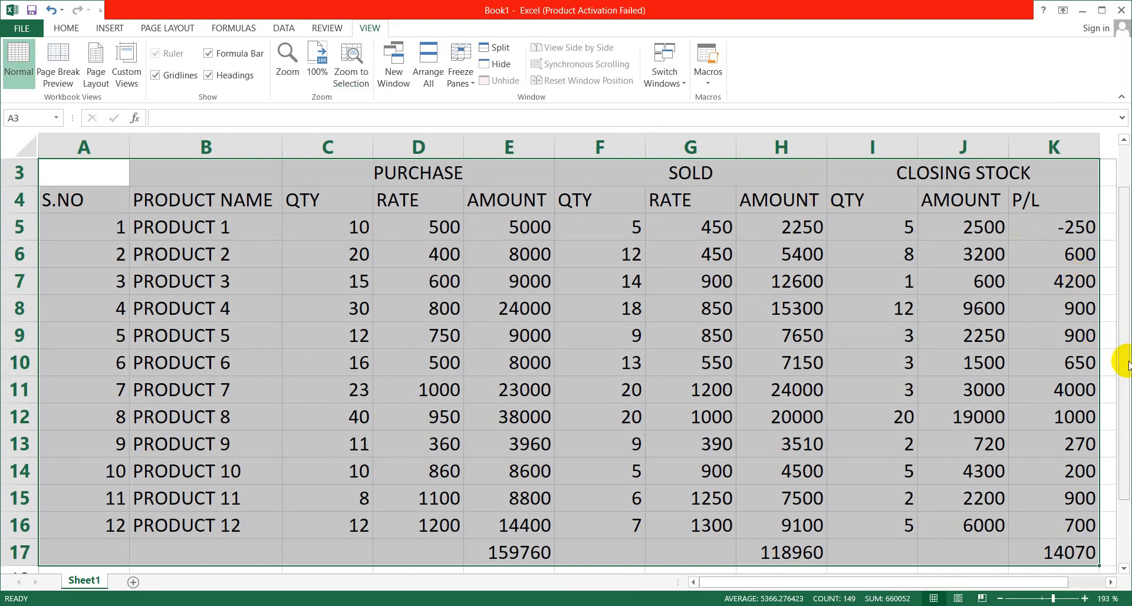
right_click(1124, 282)
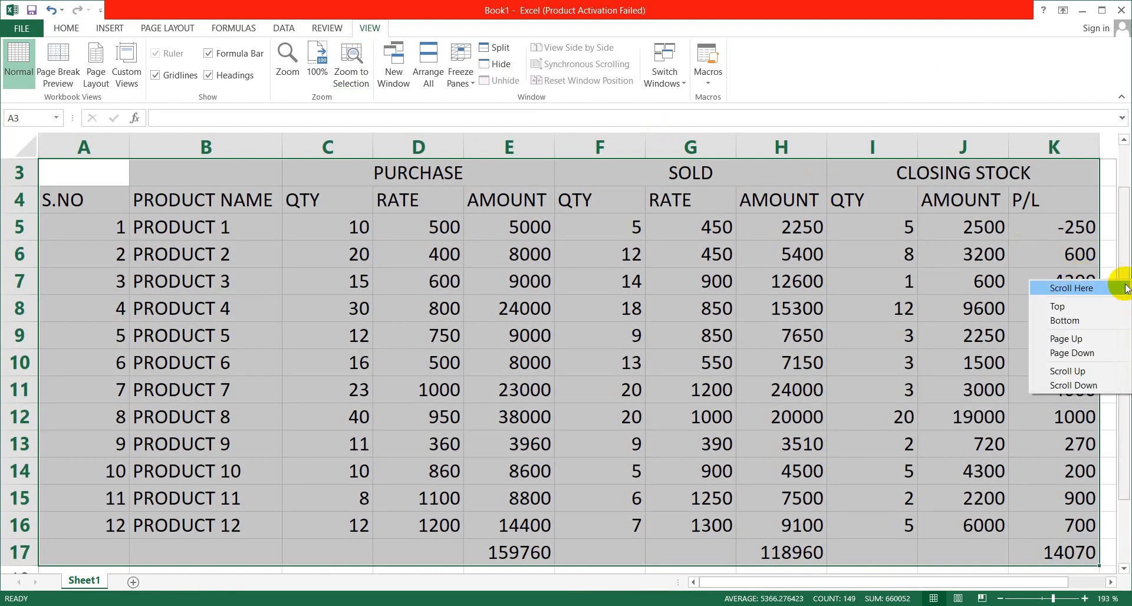
drag(1120, 252, 1114, 210)
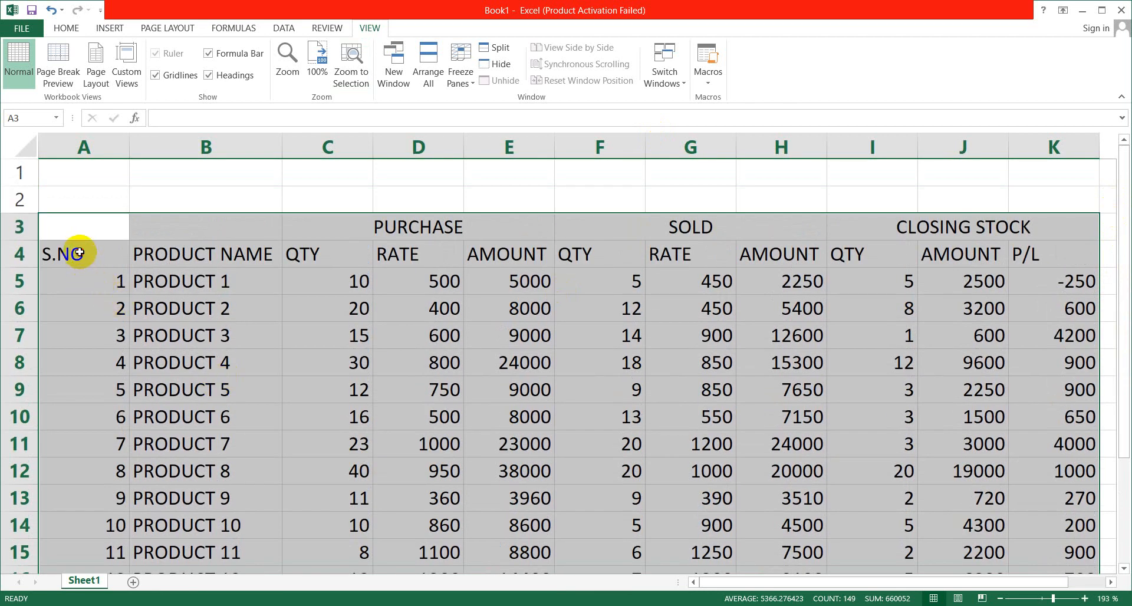
drag(71, 254, 1030, 531)
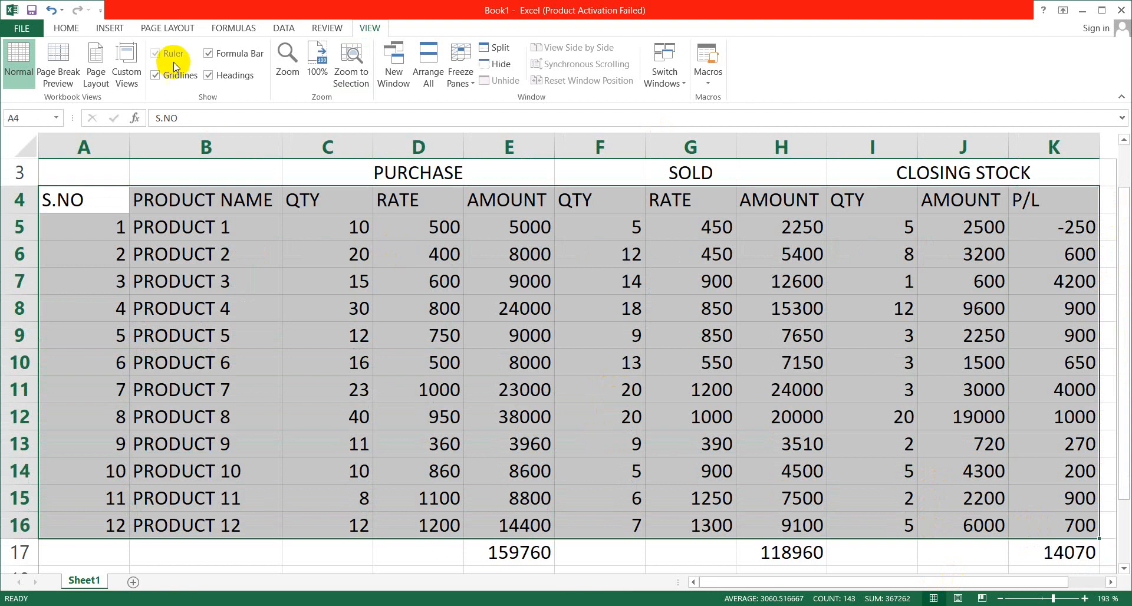
click(70, 29)
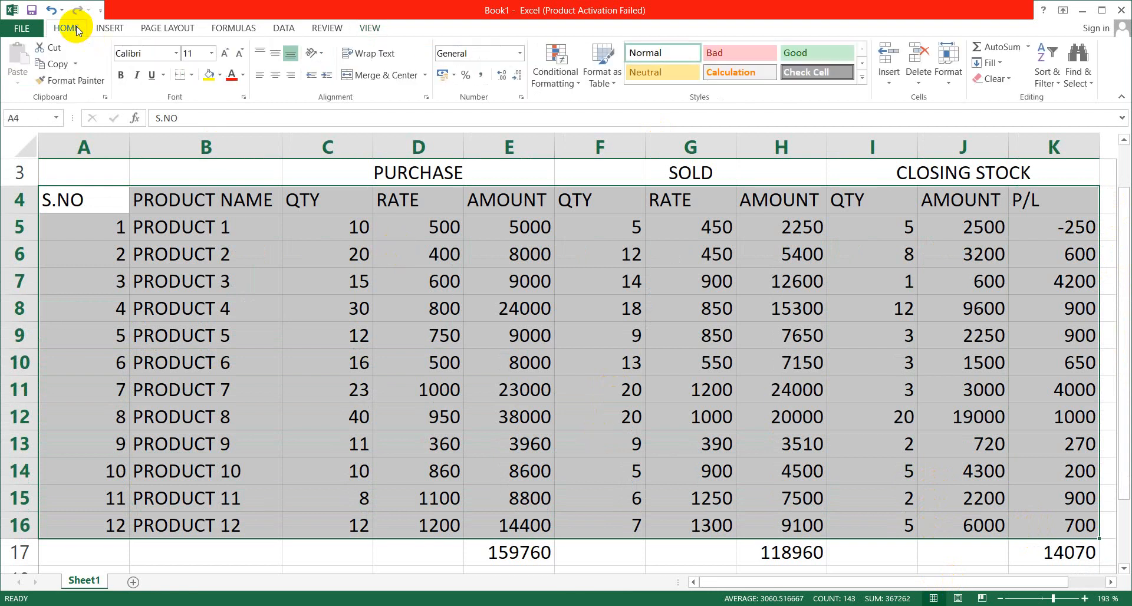
click(191, 75)
click(219, 200)
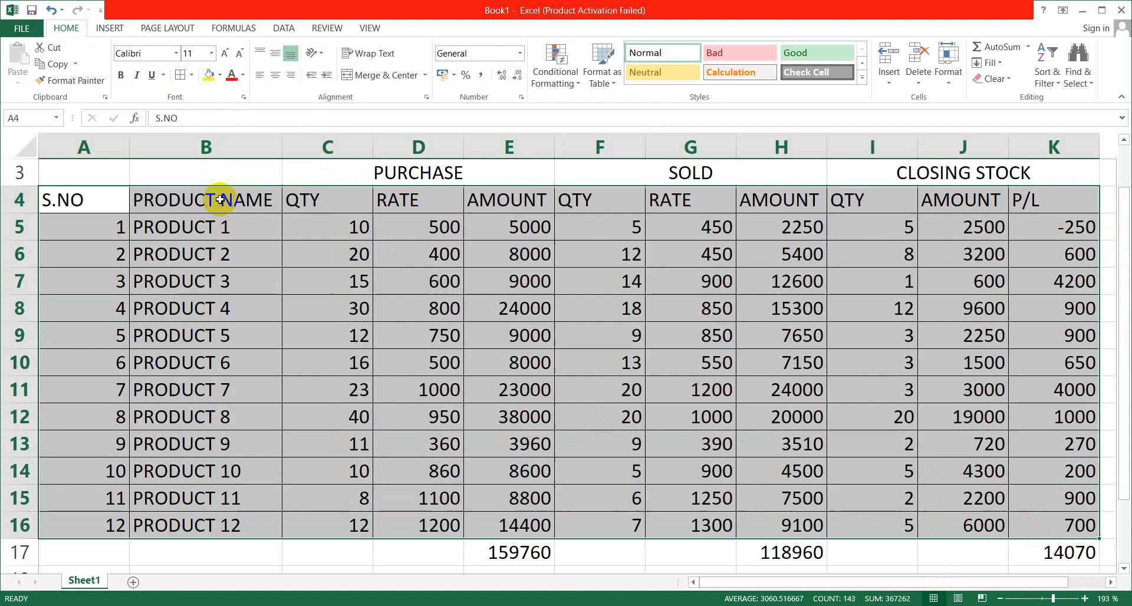
click(192, 77)
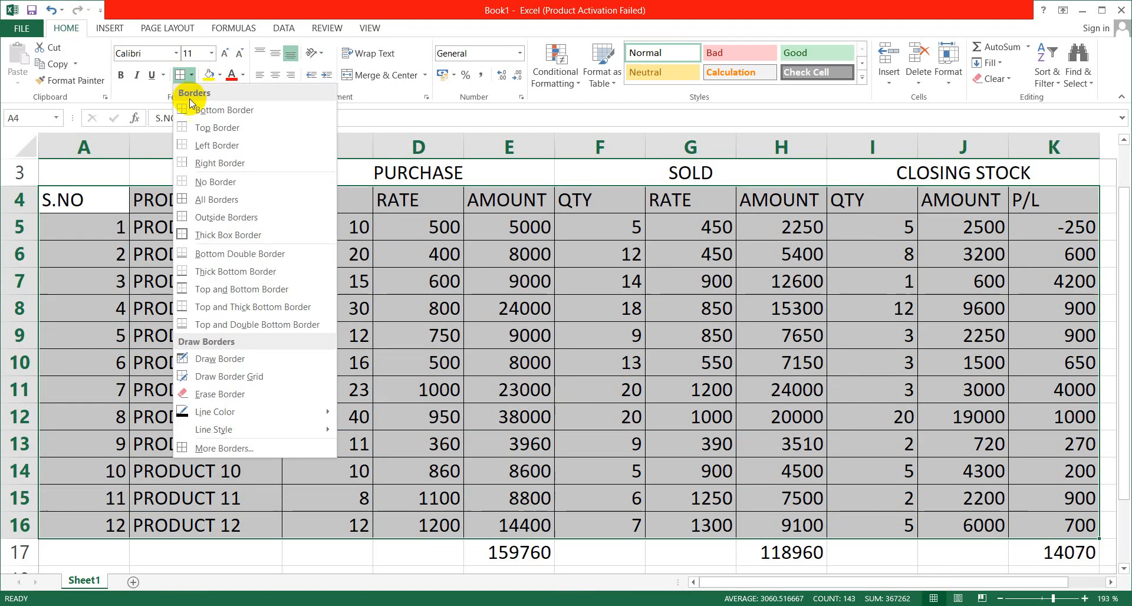
click(226, 235)
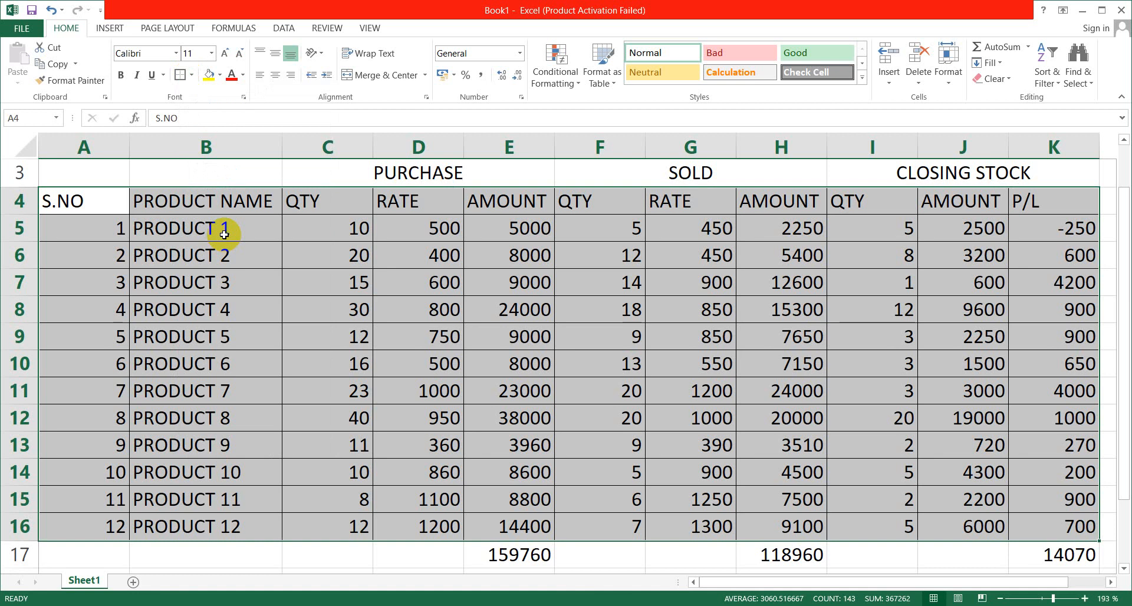
Apply a Thick Box Border to each of the total cells E17, H17 and K17.
click(528, 557)
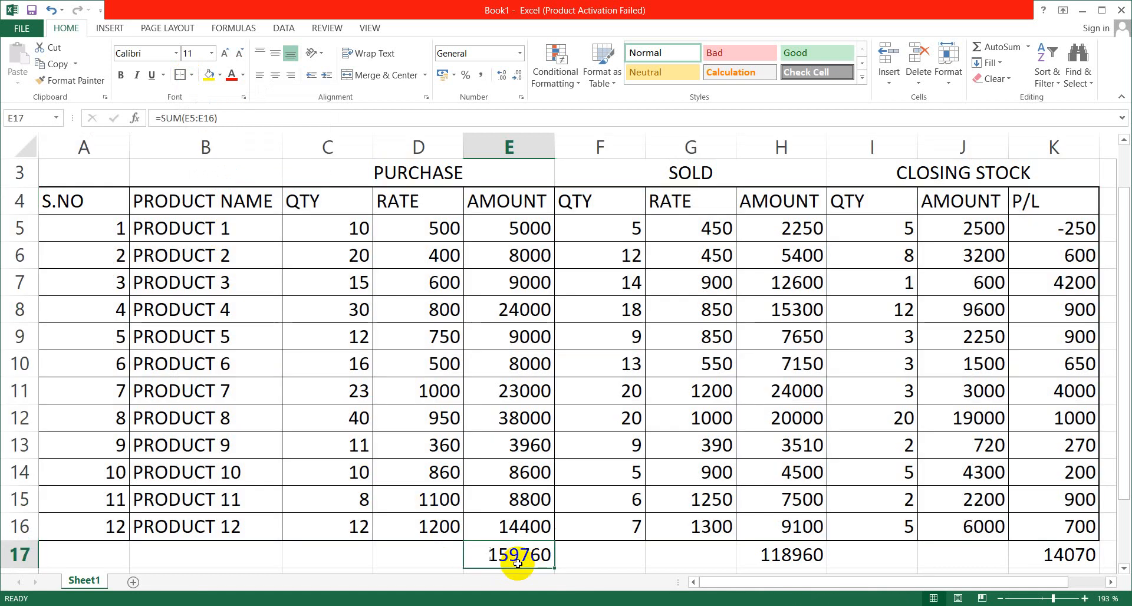
click(183, 78)
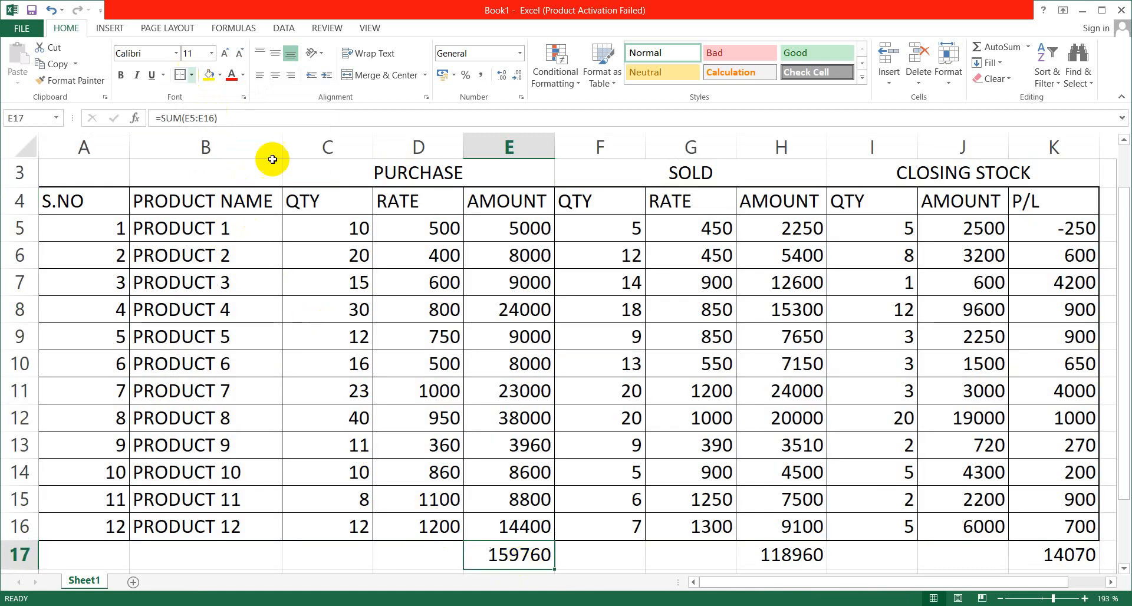
right_click(795, 564)
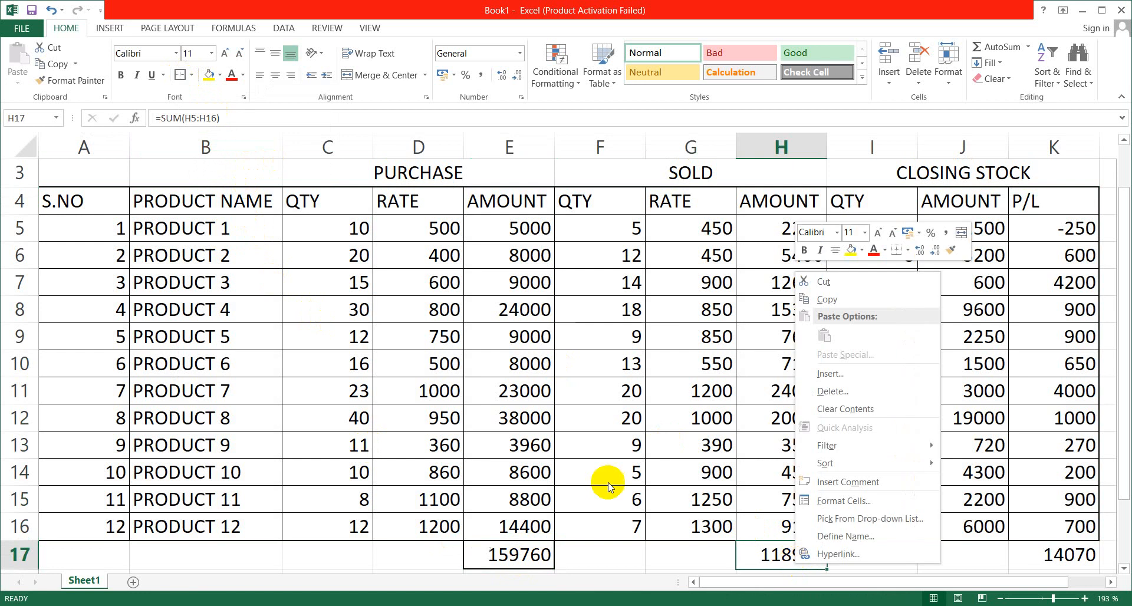
click(180, 76)
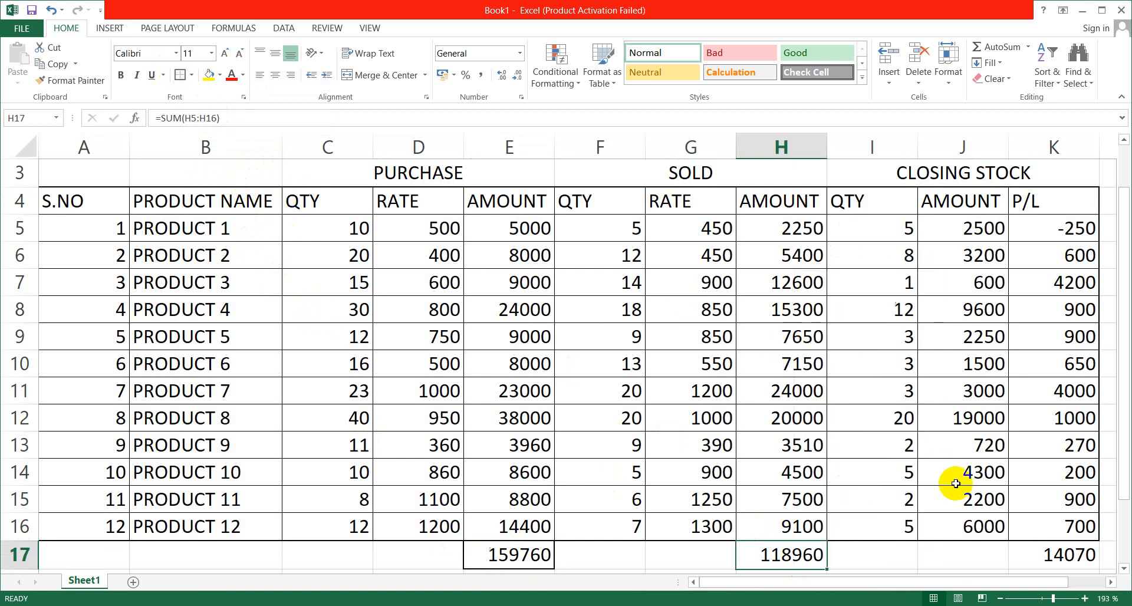
click(1050, 556)
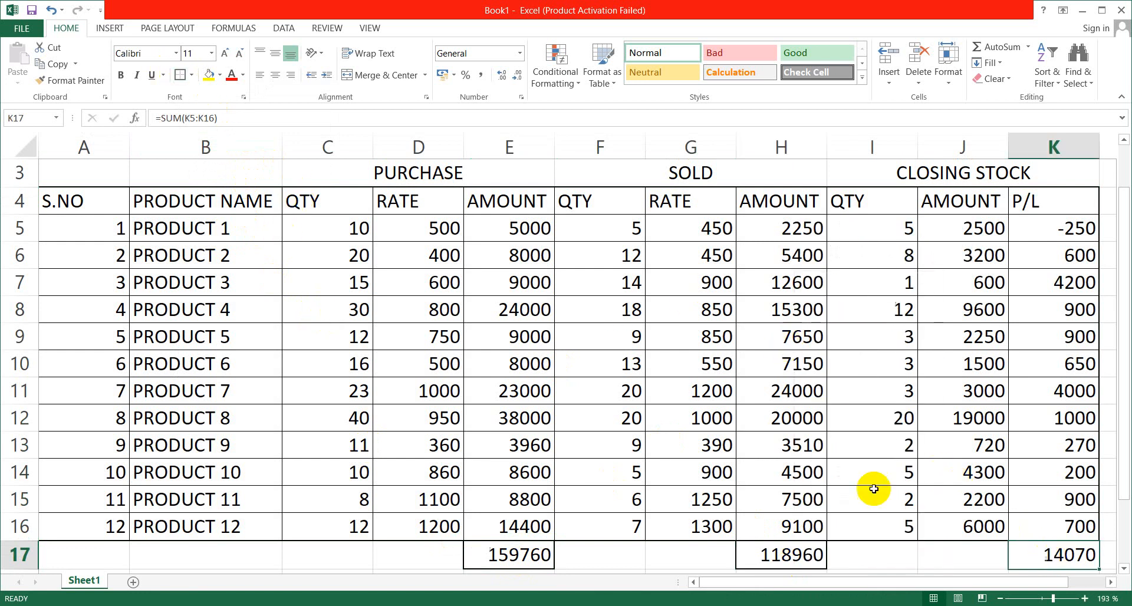
click(180, 74)
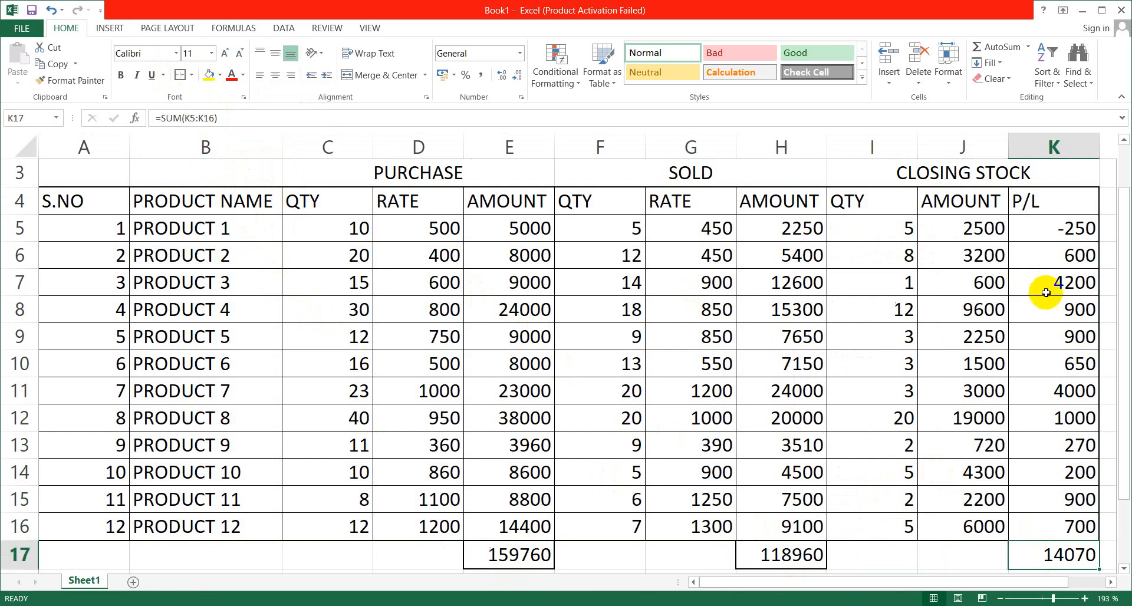
Apply a Thick Box Border to the merged PURCHASE, SOLD and CLOSING STOCK headers in row 3.
scroll(1123, 327, up, 1)
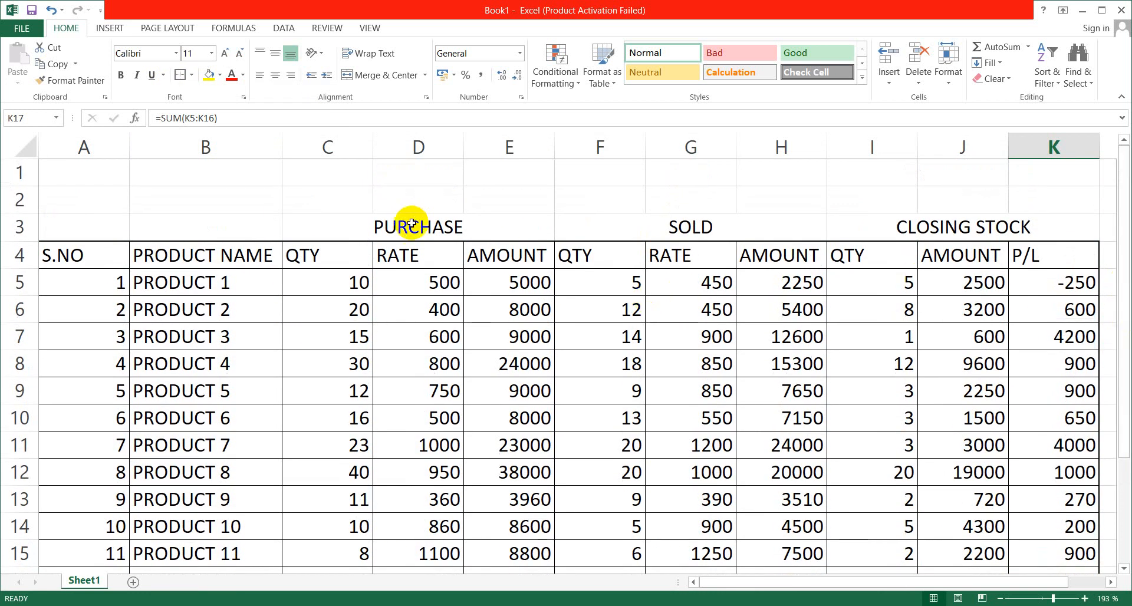
click(412, 224)
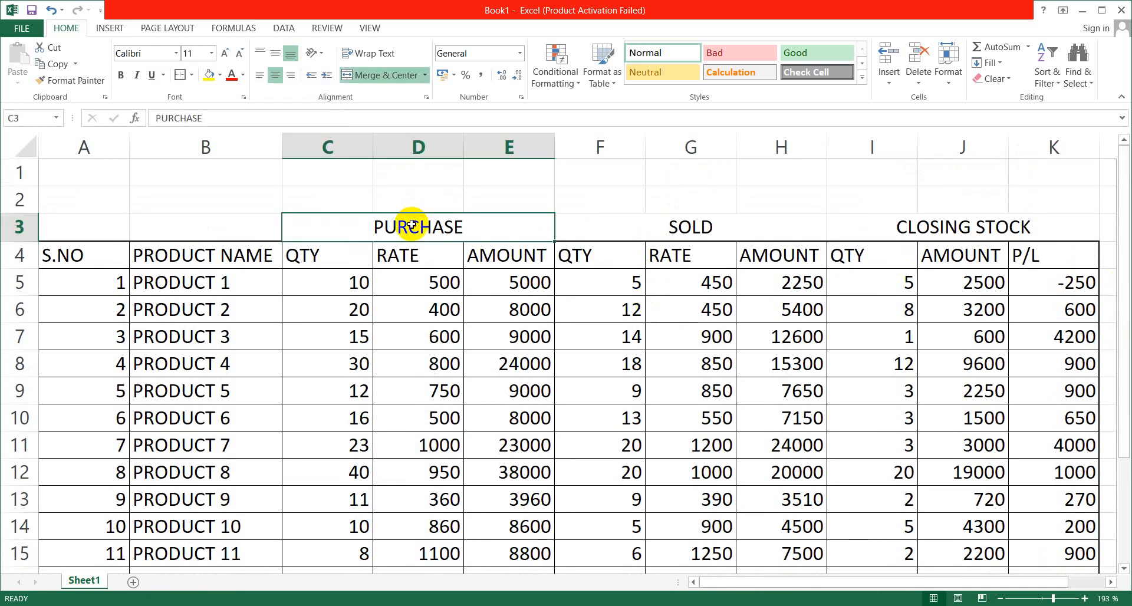
click(179, 75)
click(714, 223)
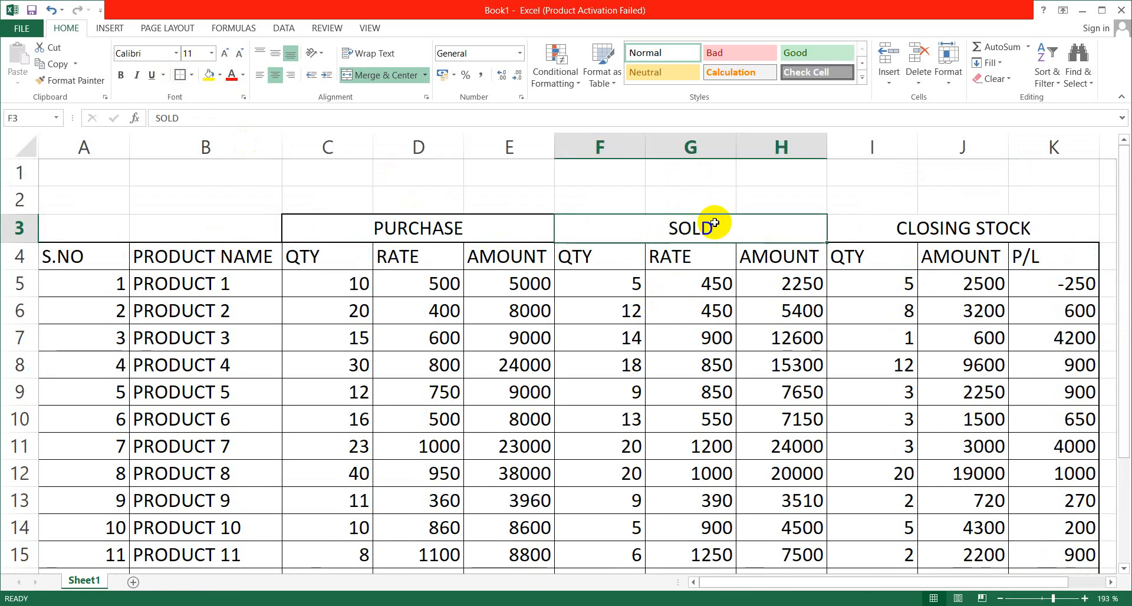
click(181, 79)
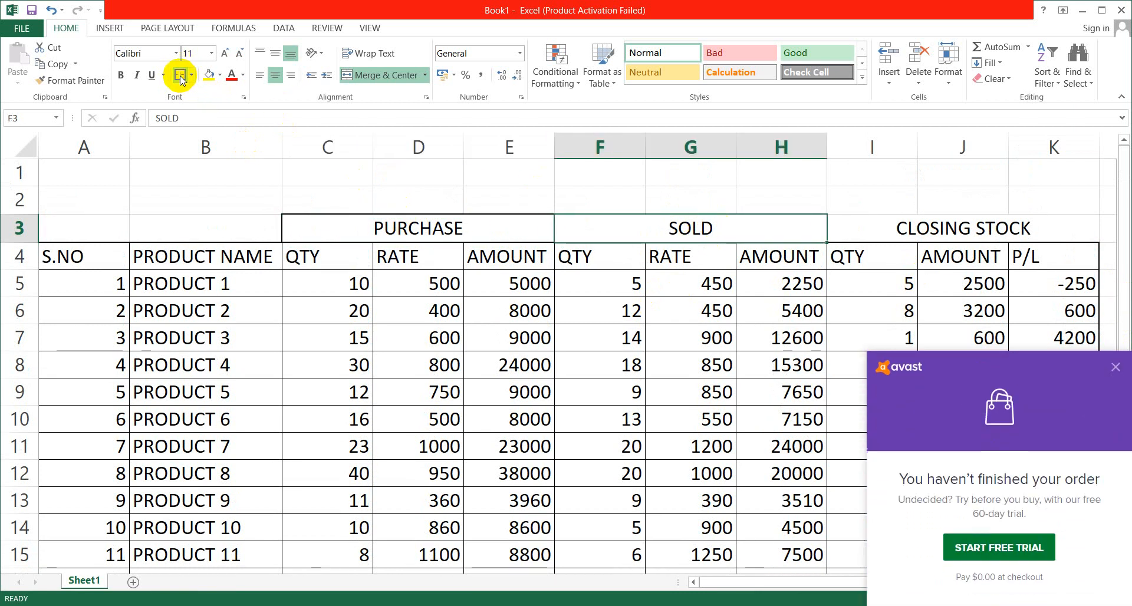
click(940, 231)
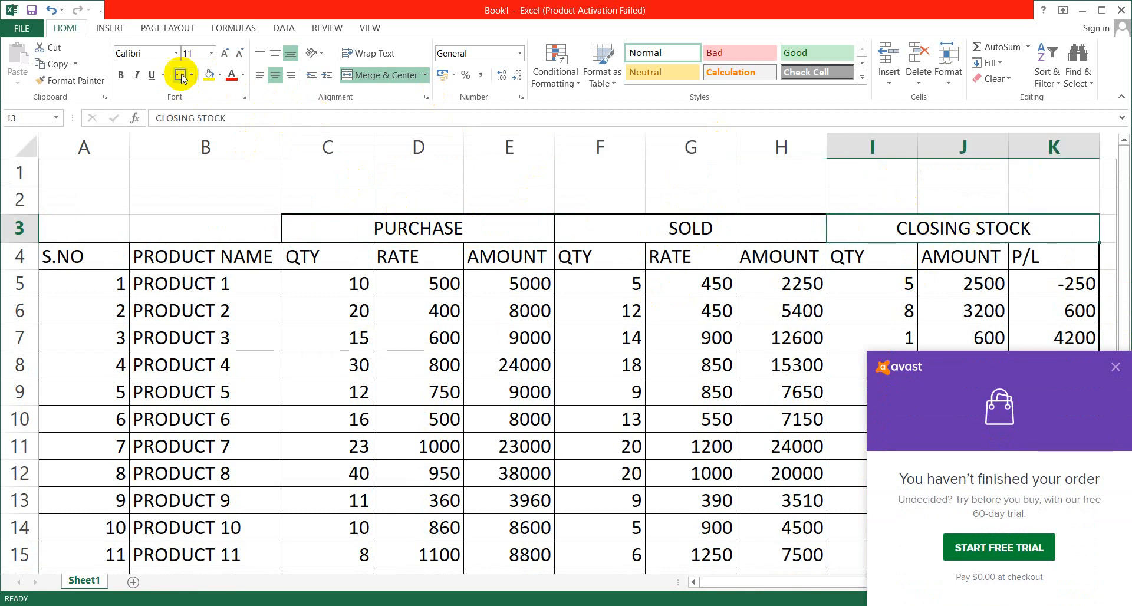
Dismiss the Avast offer notification covering part of the sheet.
right_click(708, 392)
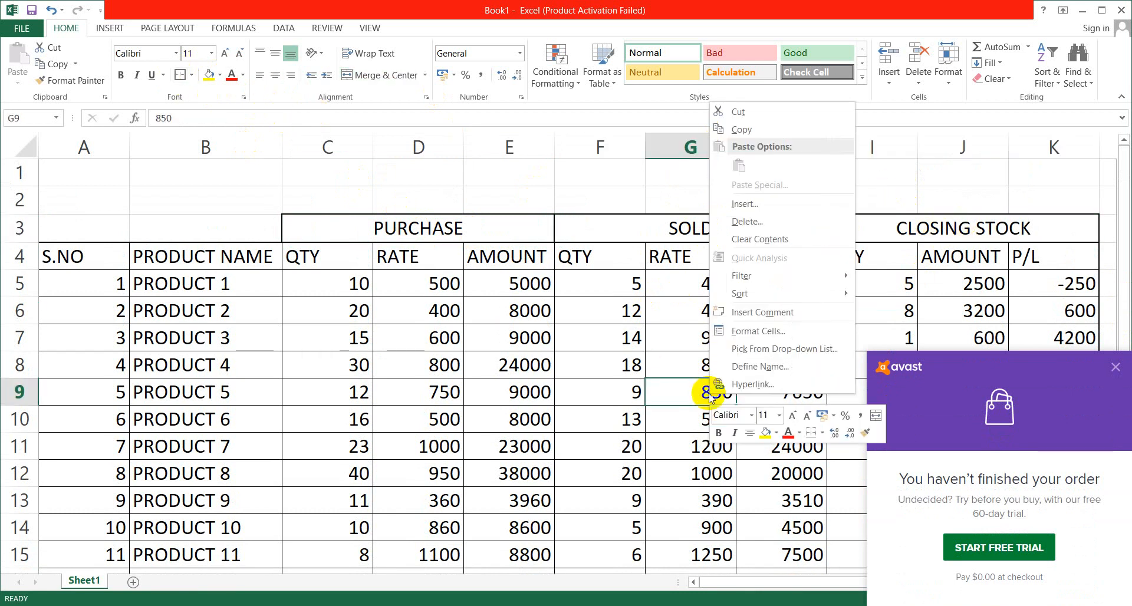
click(488, 454)
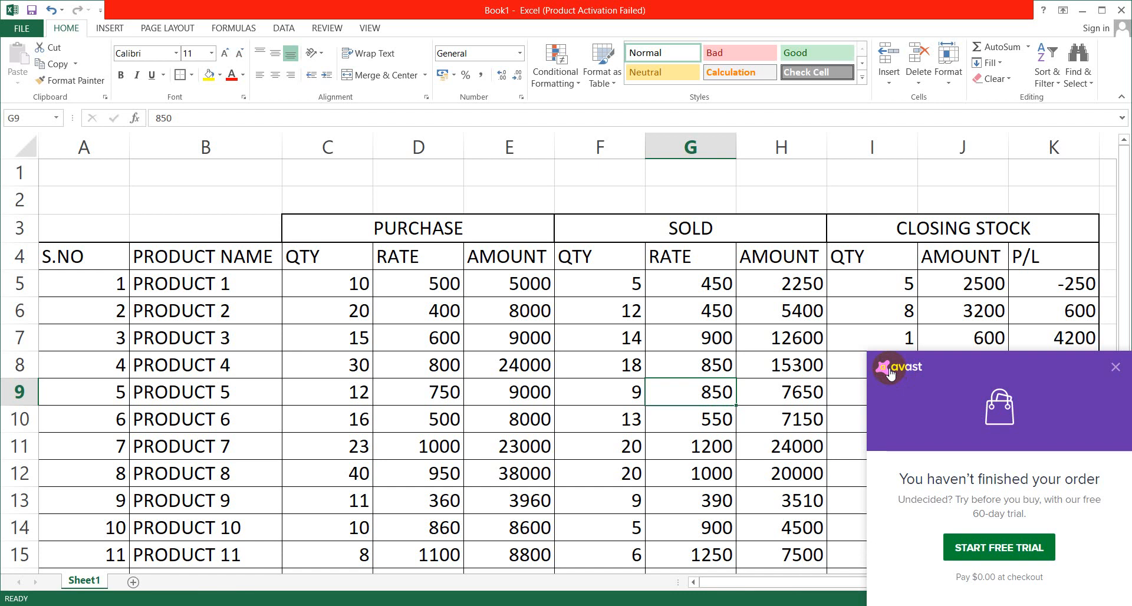
click(1116, 370)
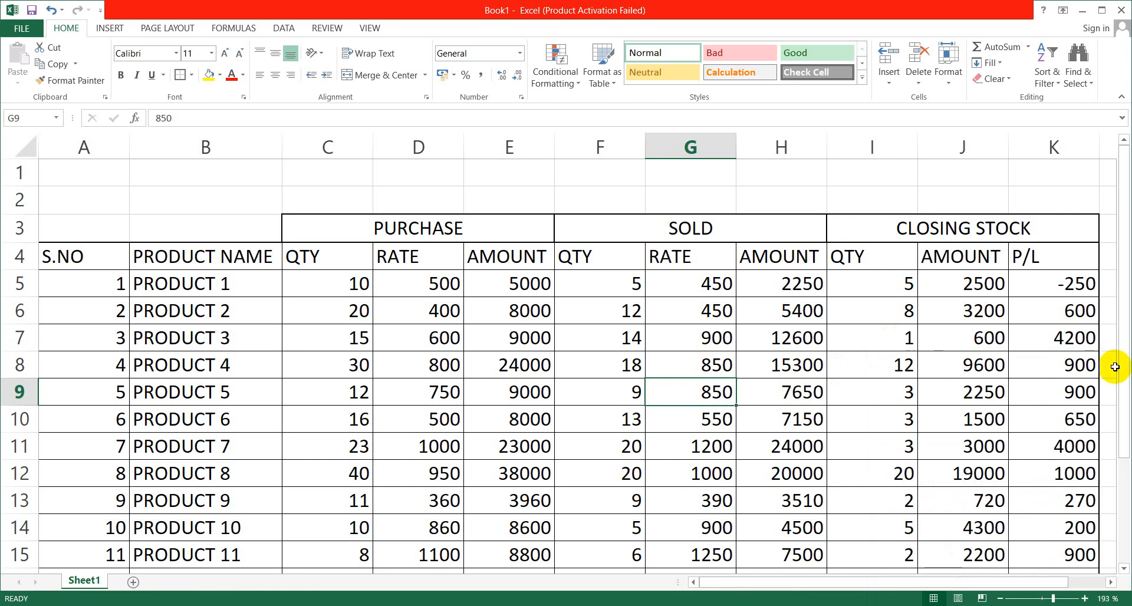
Select the purchase amounts in E5:E16 and examine the available cell locking and sheet protection options.
click(525, 416)
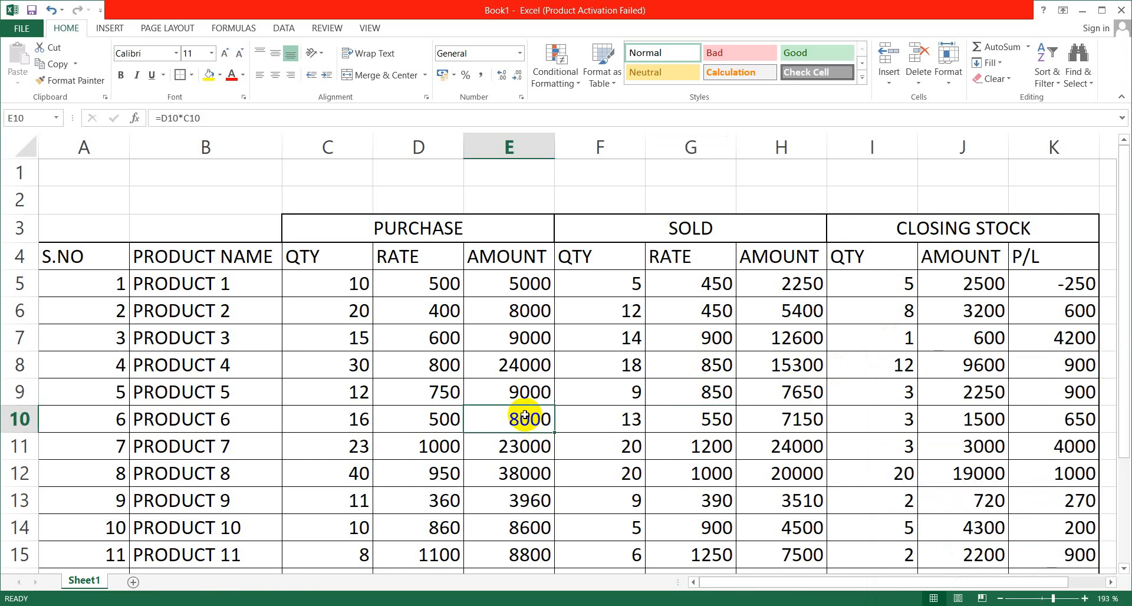
click(533, 284)
drag(533, 284, 531, 537)
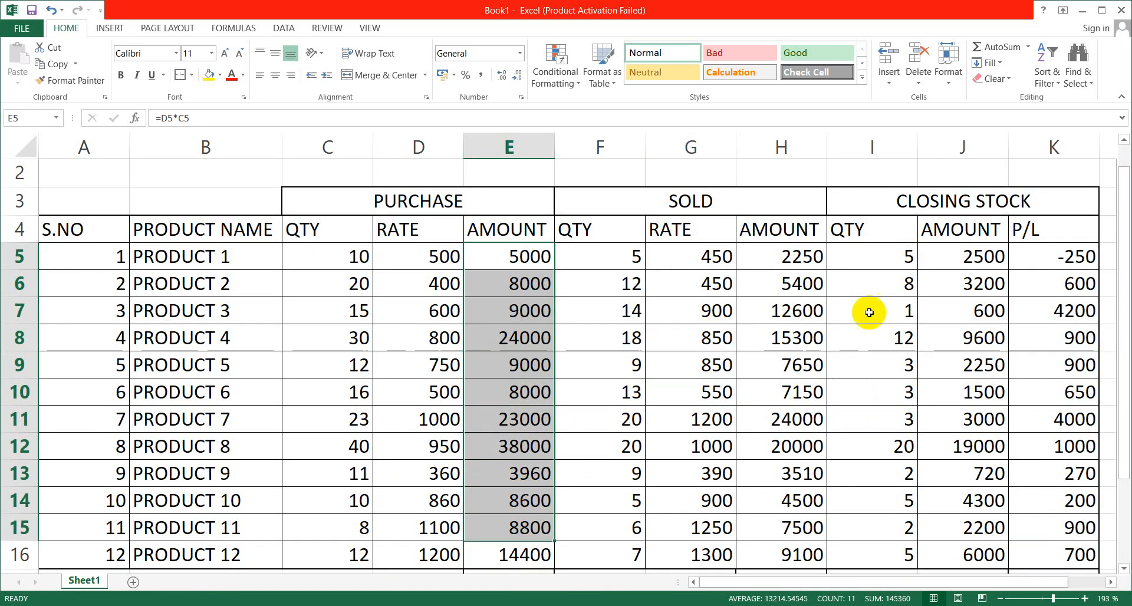
click(523, 317)
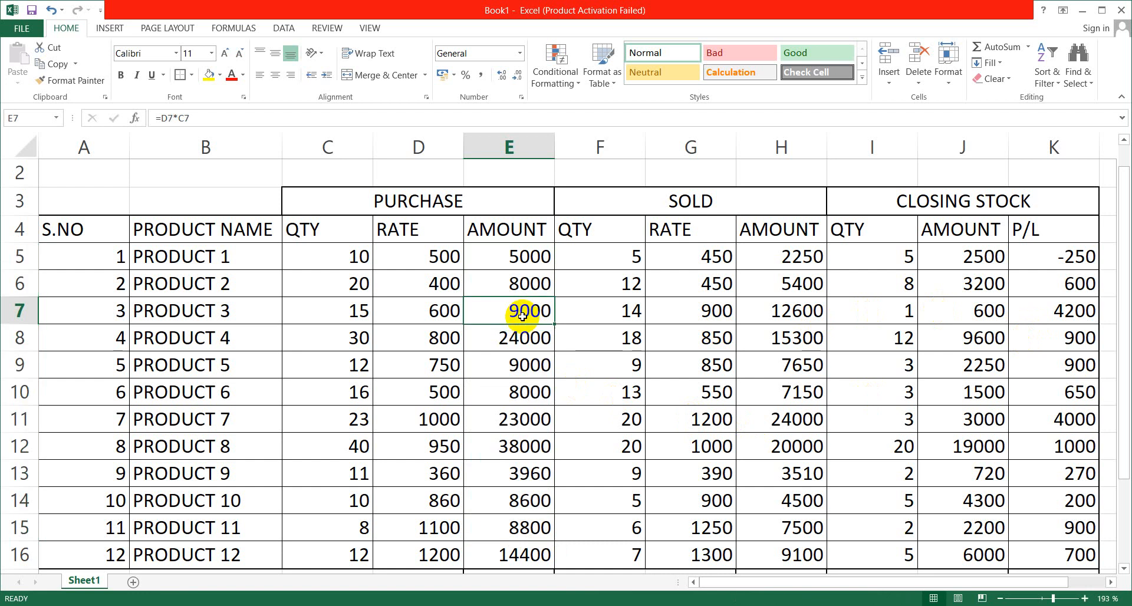
drag(513, 256, 513, 499)
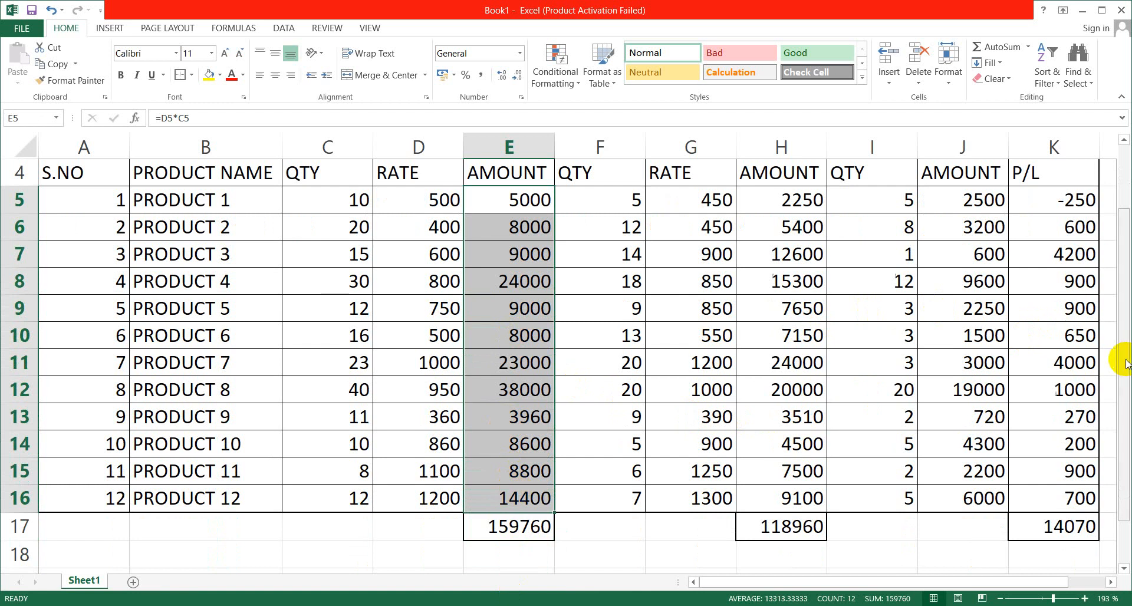
drag(1126, 363, 1115, 263)
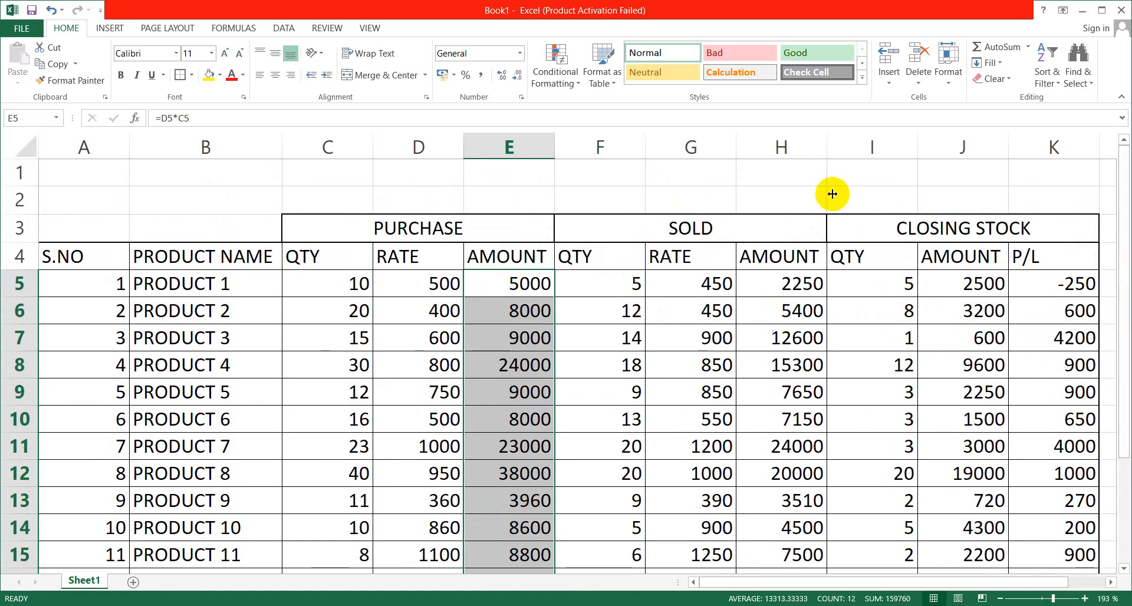
click(951, 84)
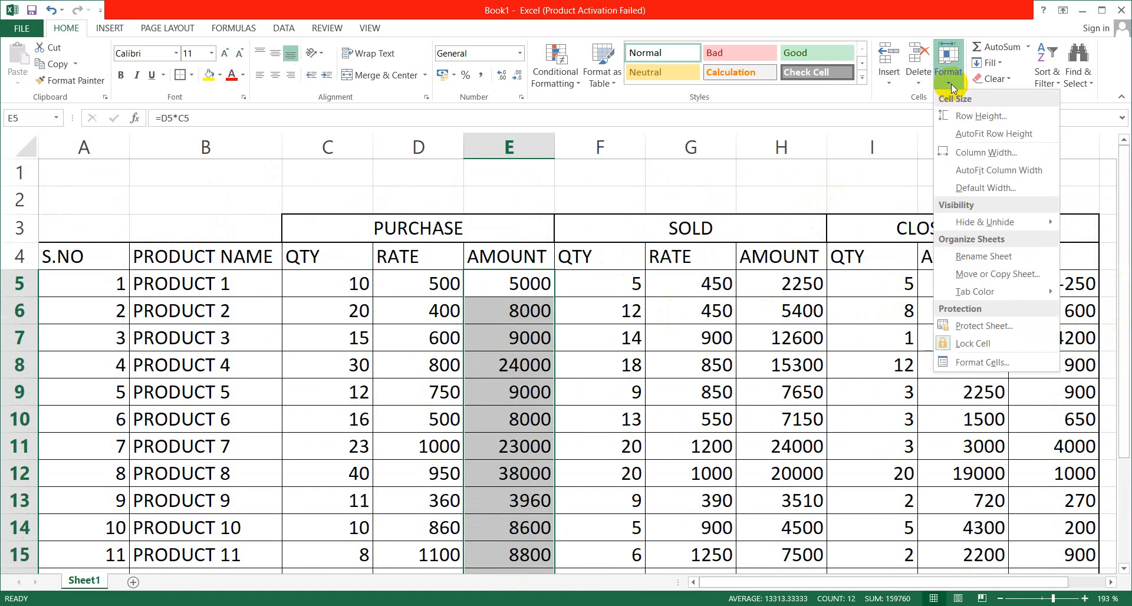
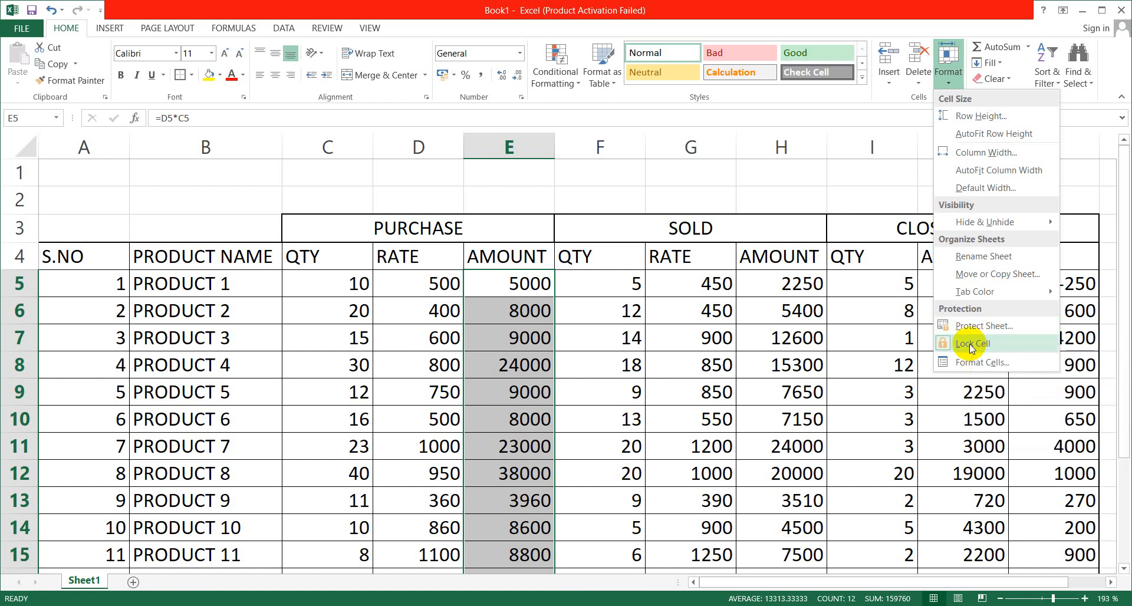
click(499, 424)
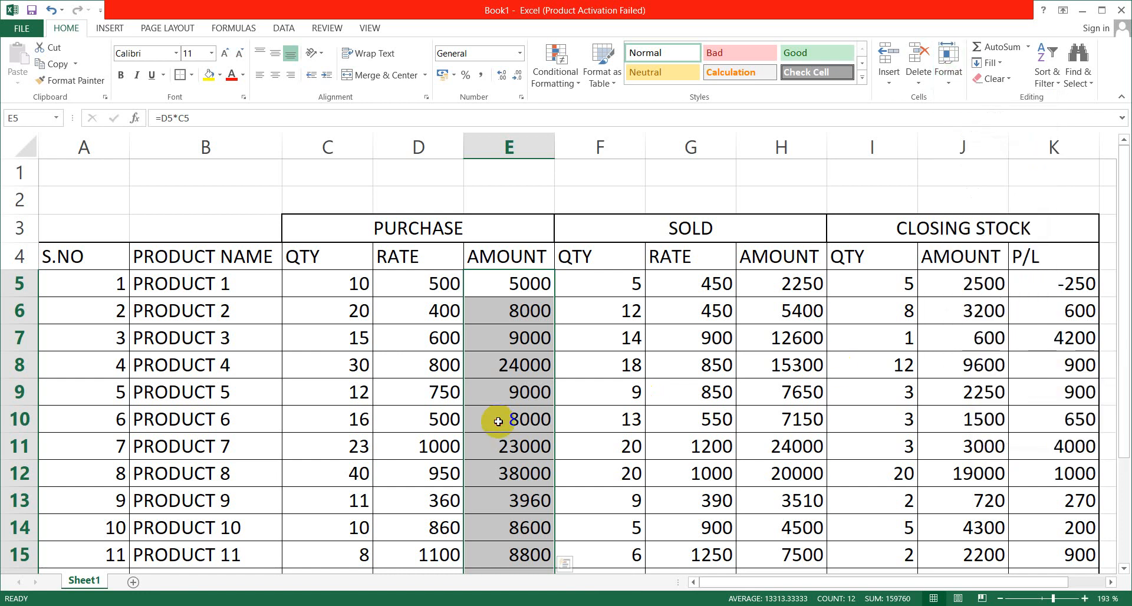
click(498, 424)
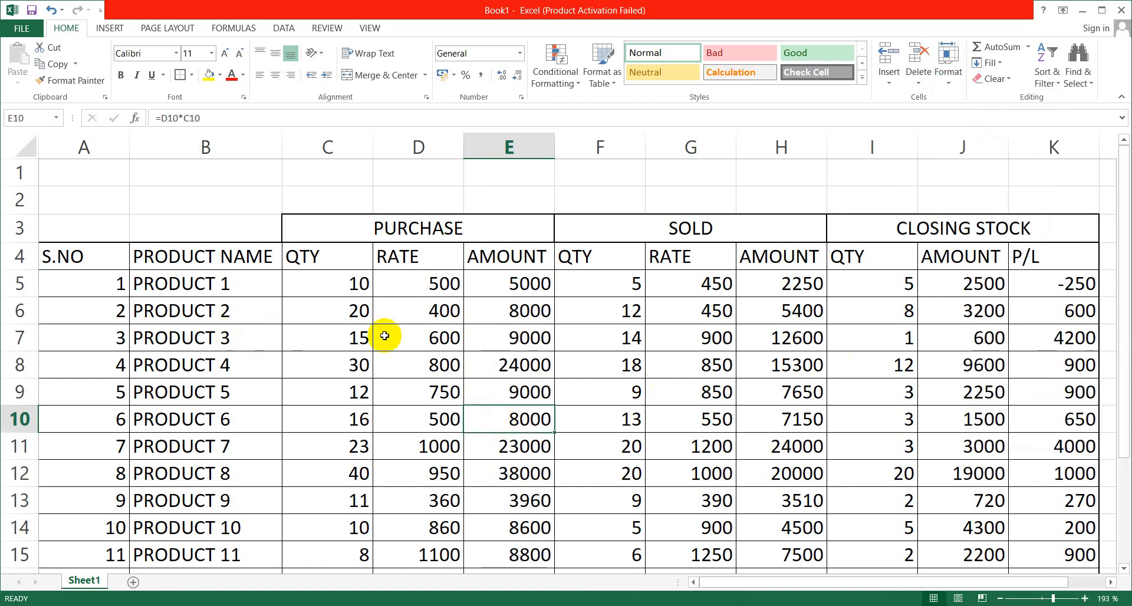
Turn off Lock Cell for the purchase quantities and rates in C5:D16.
drag(326, 282, 429, 519)
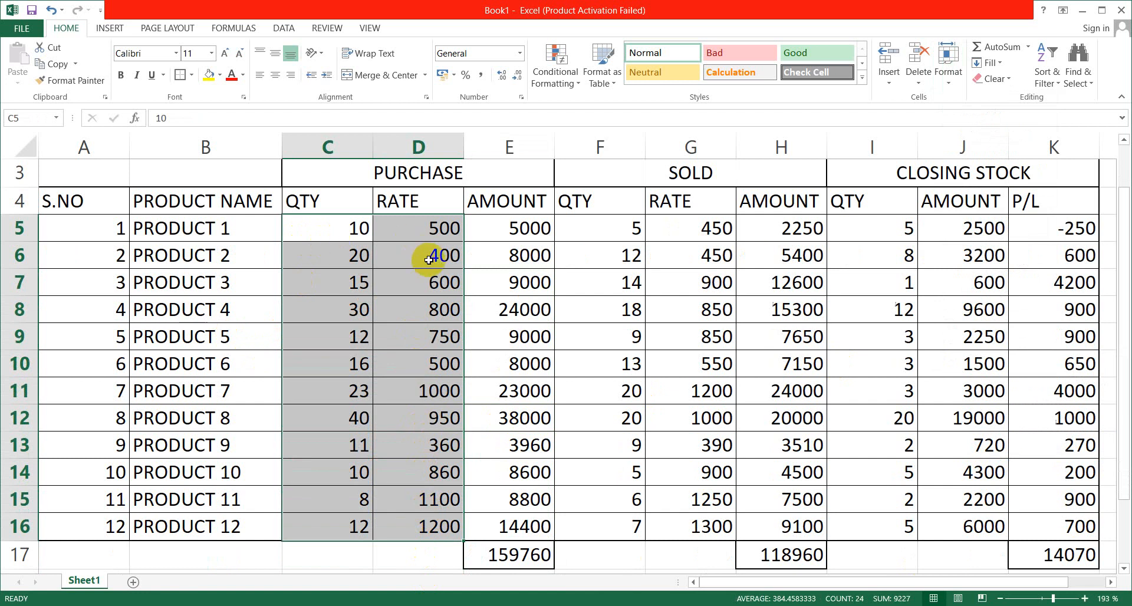
click(949, 87)
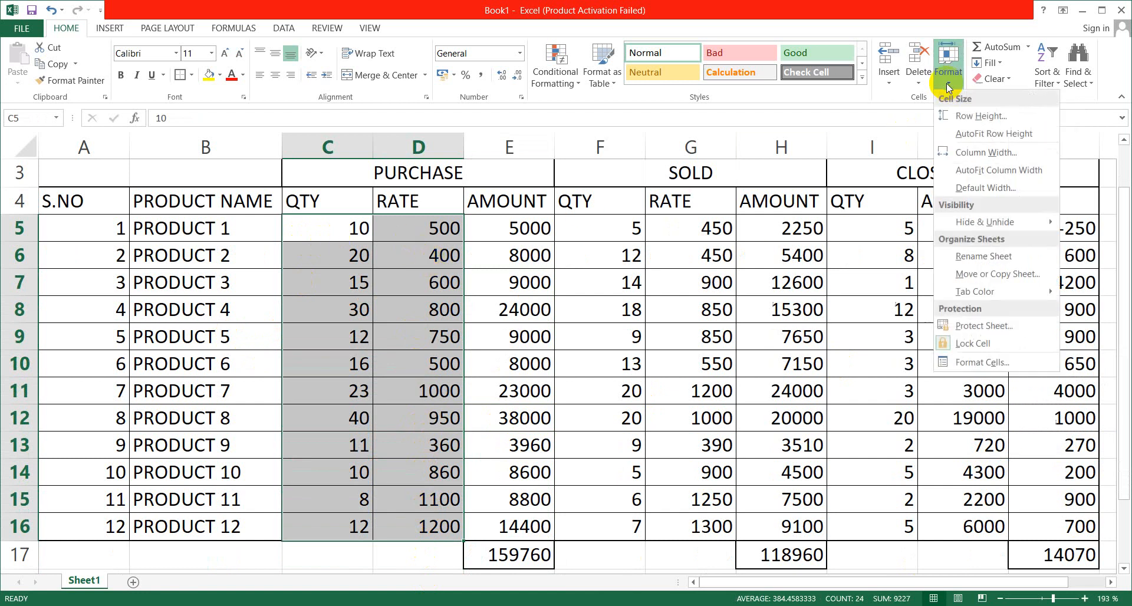
click(967, 347)
click(330, 429)
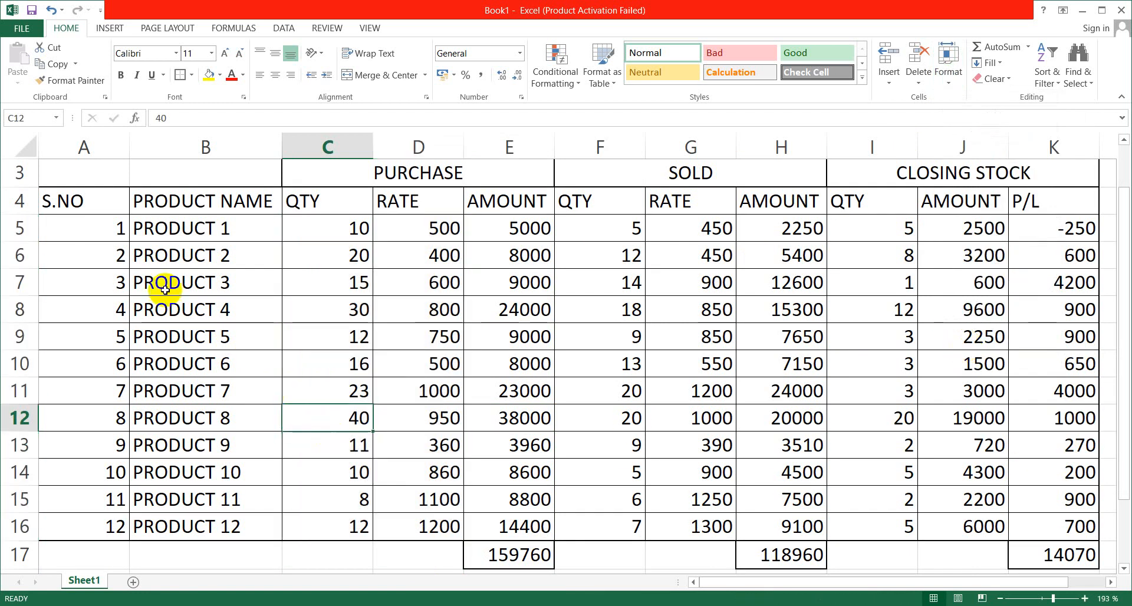
Protect the worksheet with a password, keeping selection of locked and unlocked cells allowed, and re-enter the password to confirm.
drag(81, 200, 497, 516)
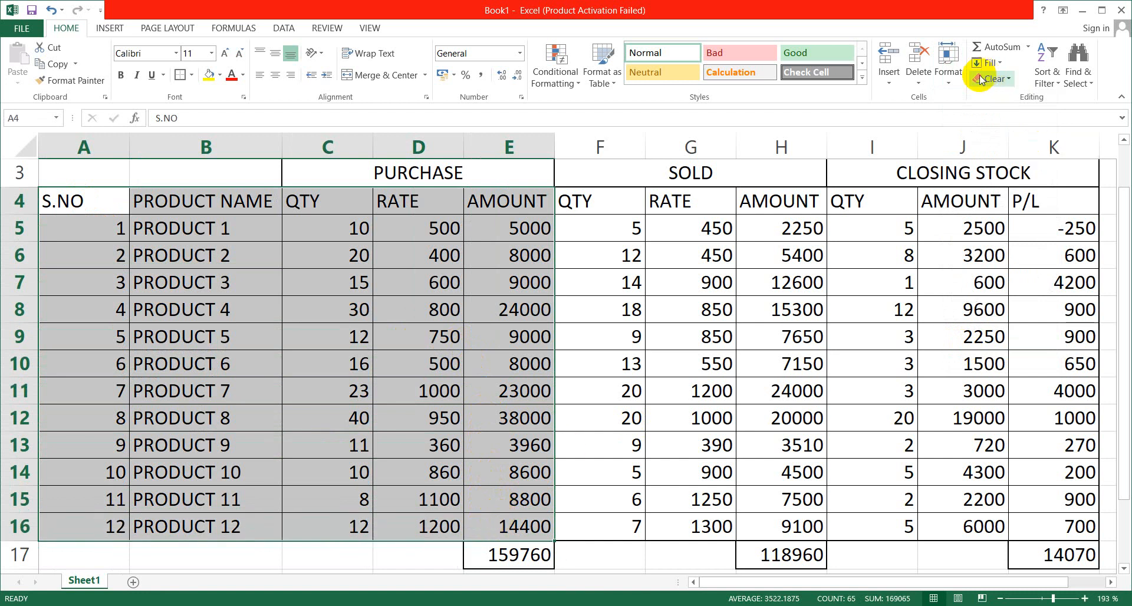
click(950, 83)
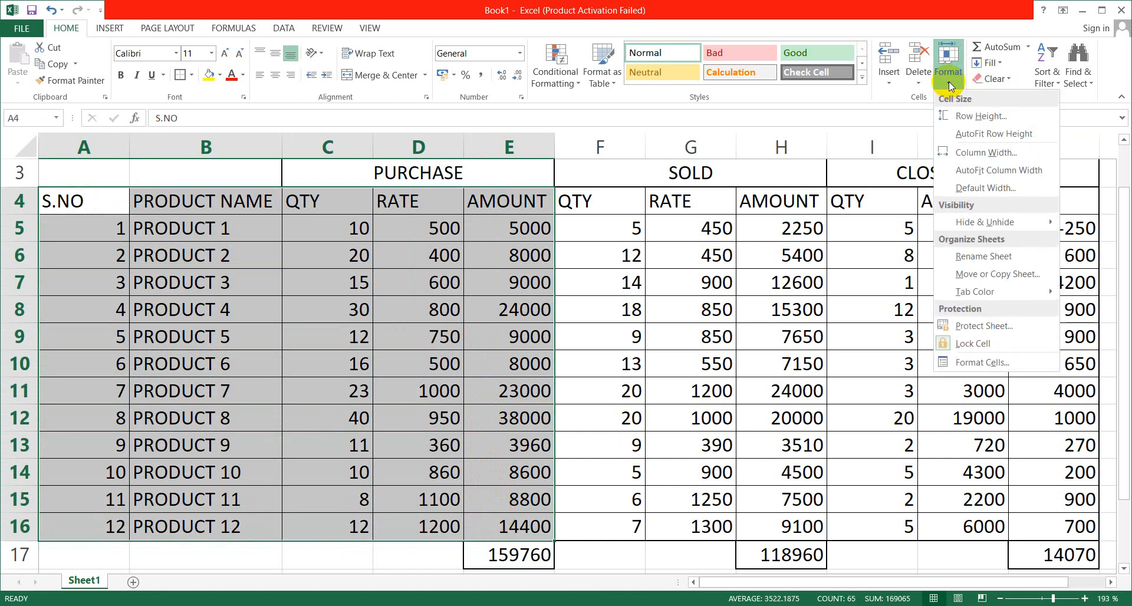
click(957, 325)
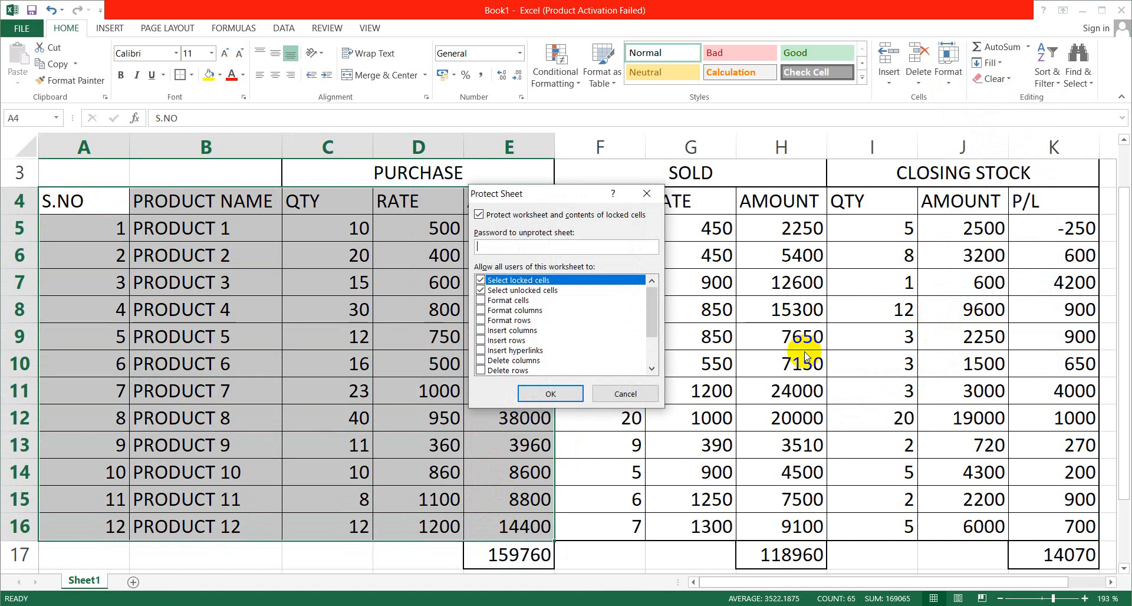
text(1)
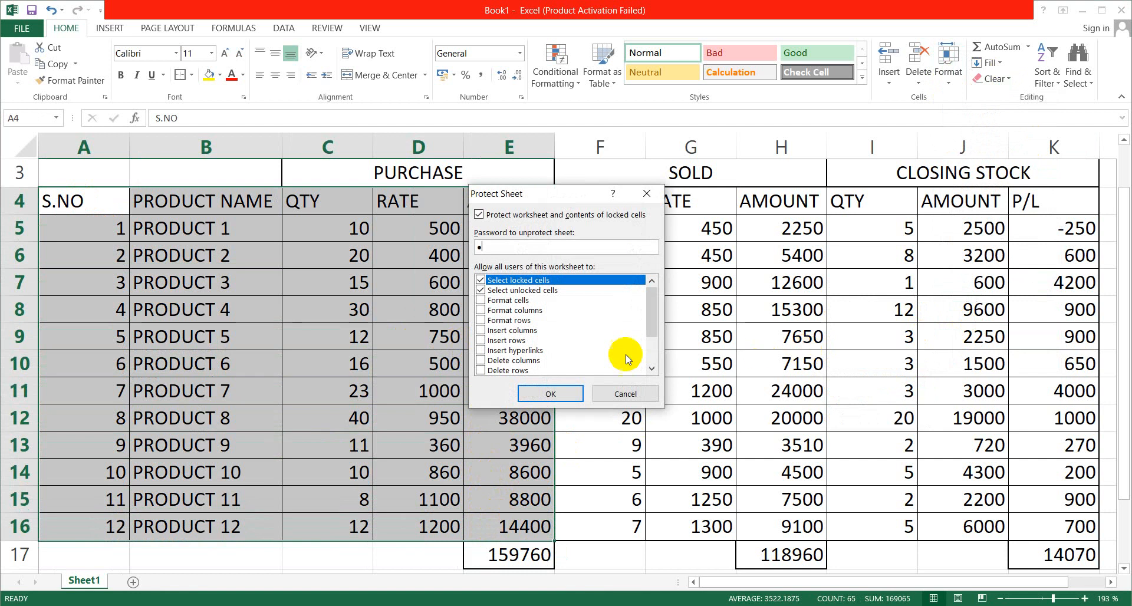
click(533, 397)
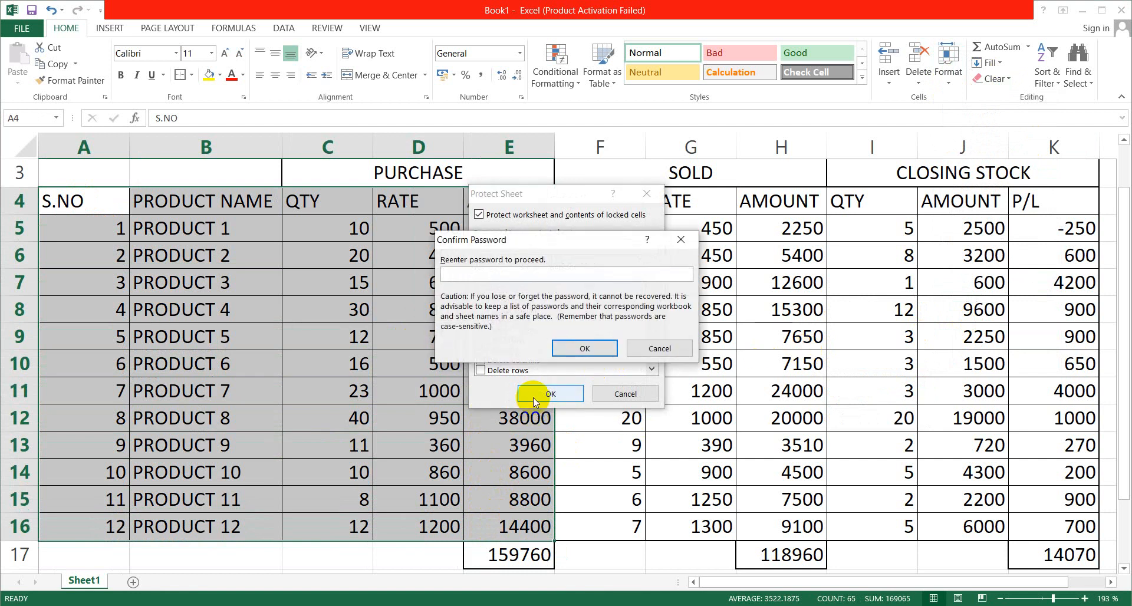
text(1)
click(578, 347)
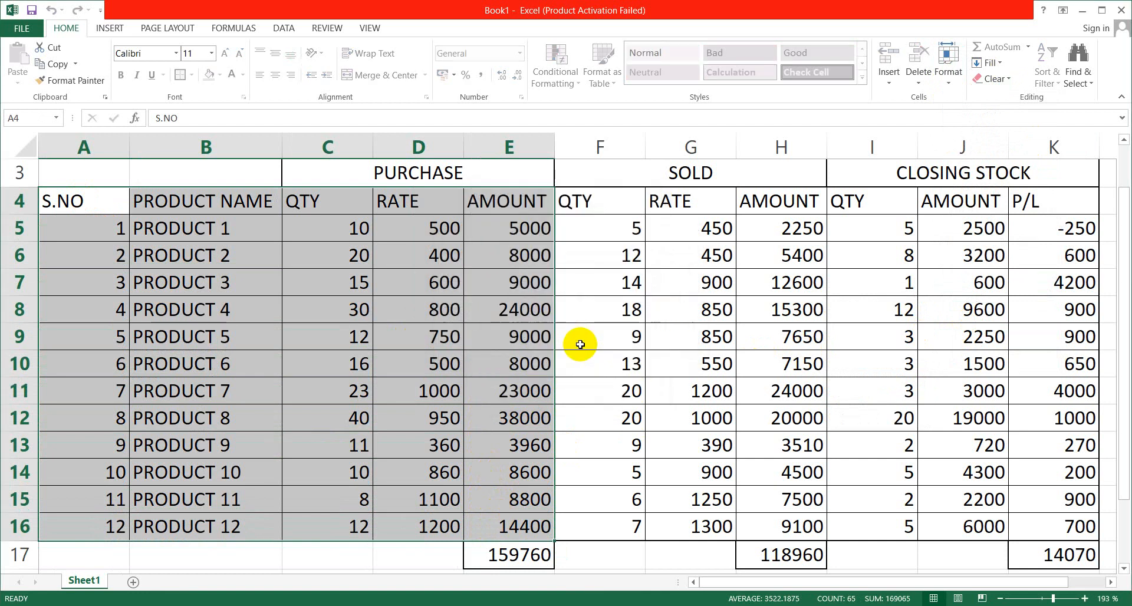
Test the sheet protection by trying to edit the purchase amount formulas in E11 and E7.
click(512, 391)
double_click(513, 391)
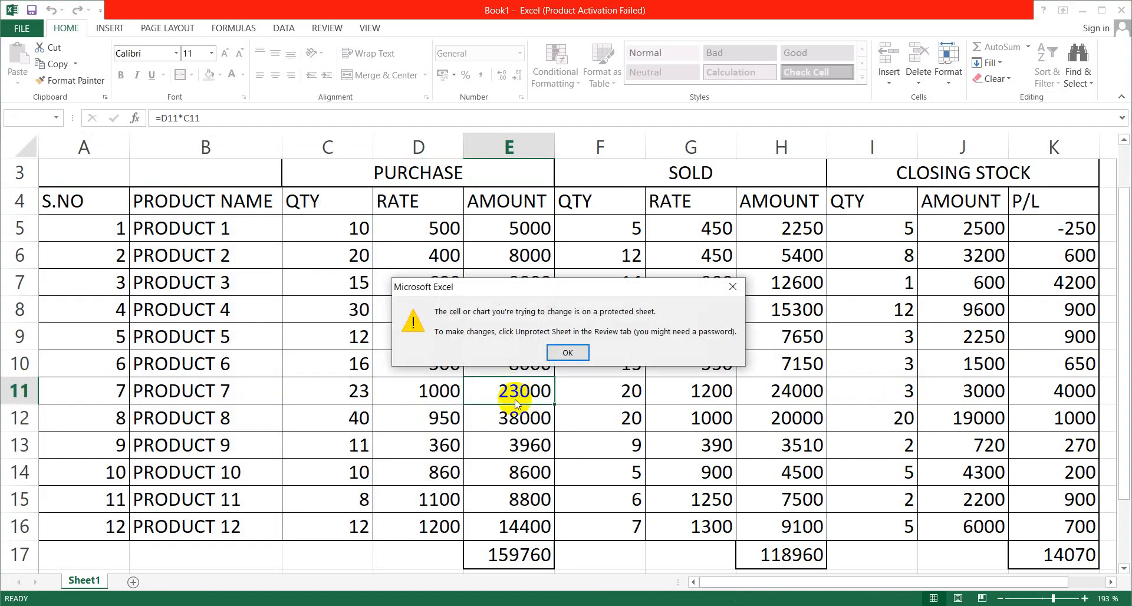
click(570, 352)
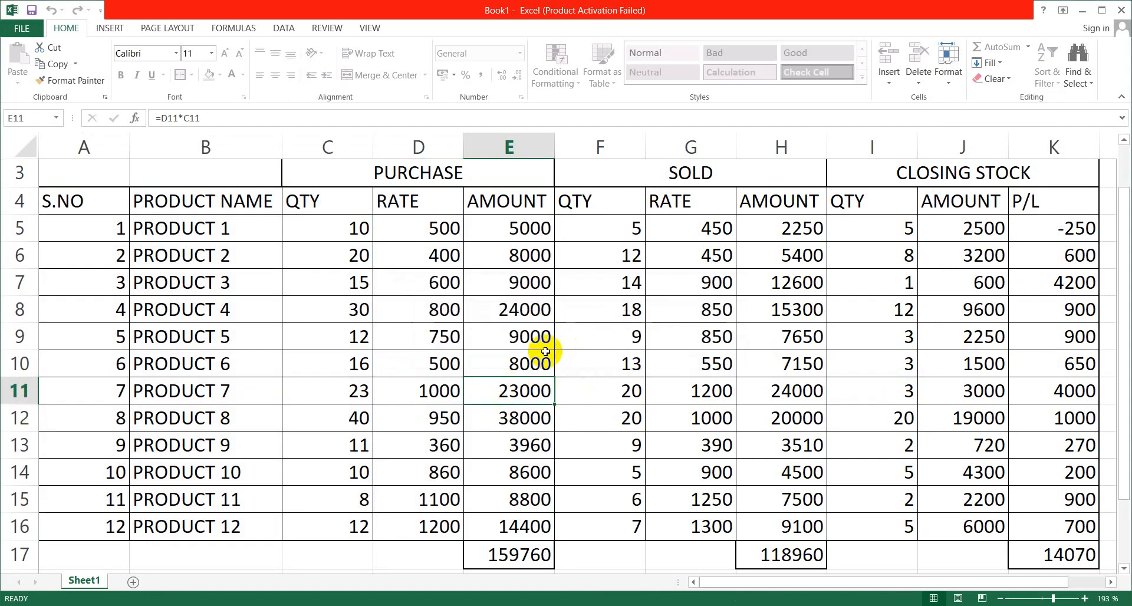
click(503, 277)
double_click(501, 278)
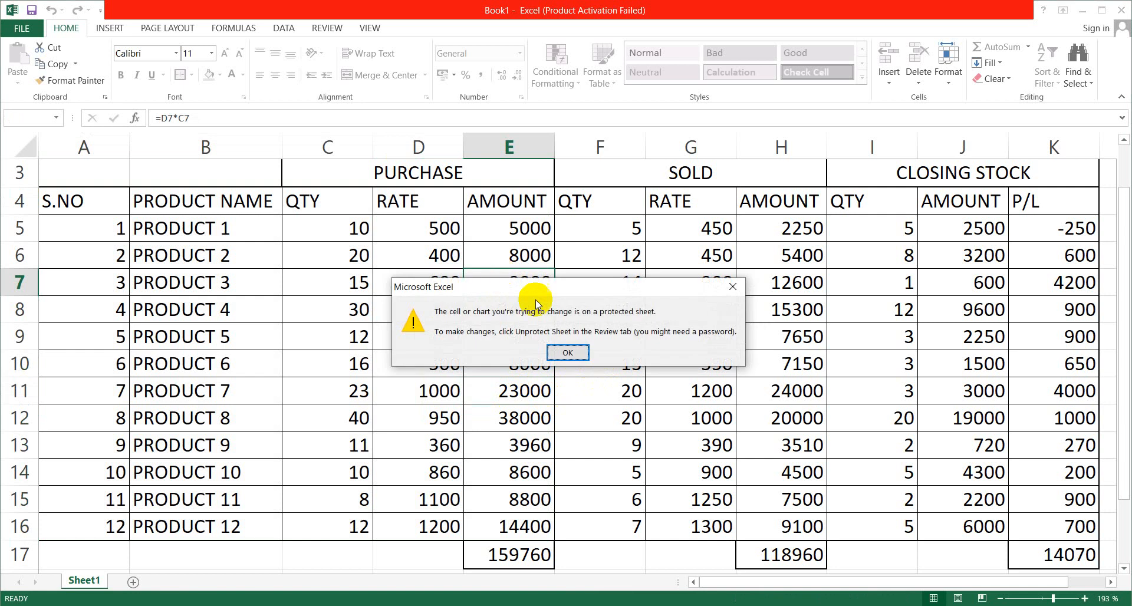
Dismiss the protection warning and set PRODUCT 1's purchase quantity in C5 to 21.
click(564, 353)
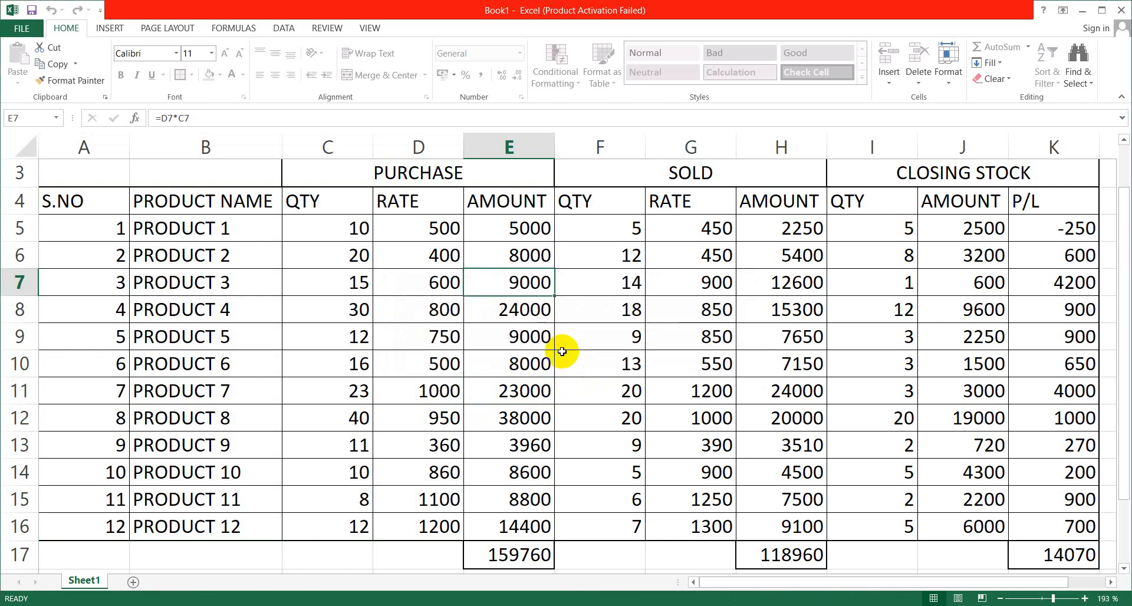
click(502, 357)
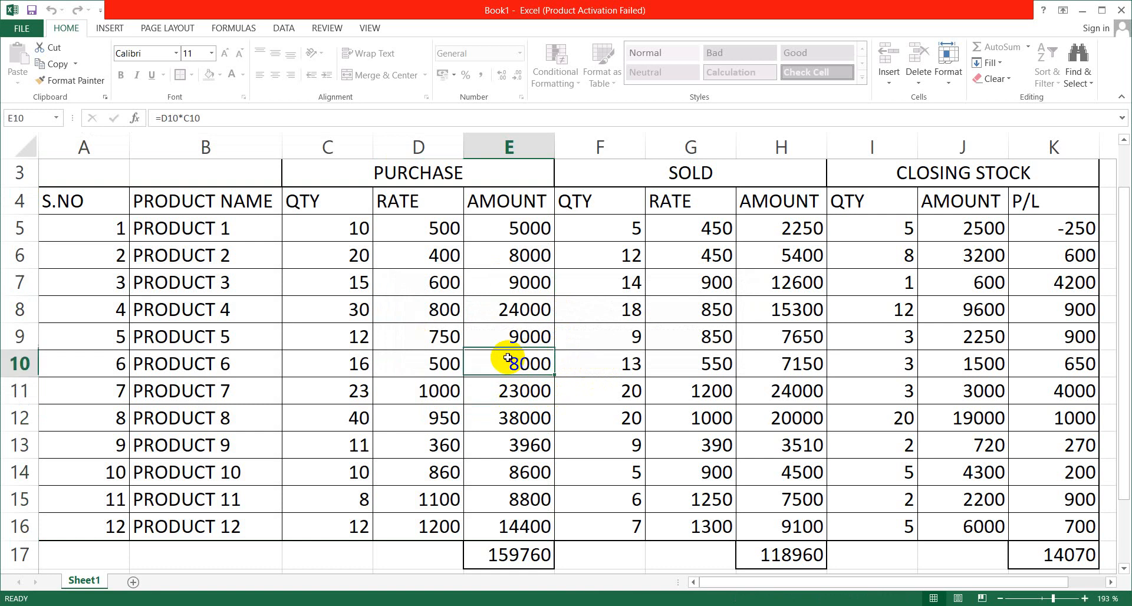
click(321, 230)
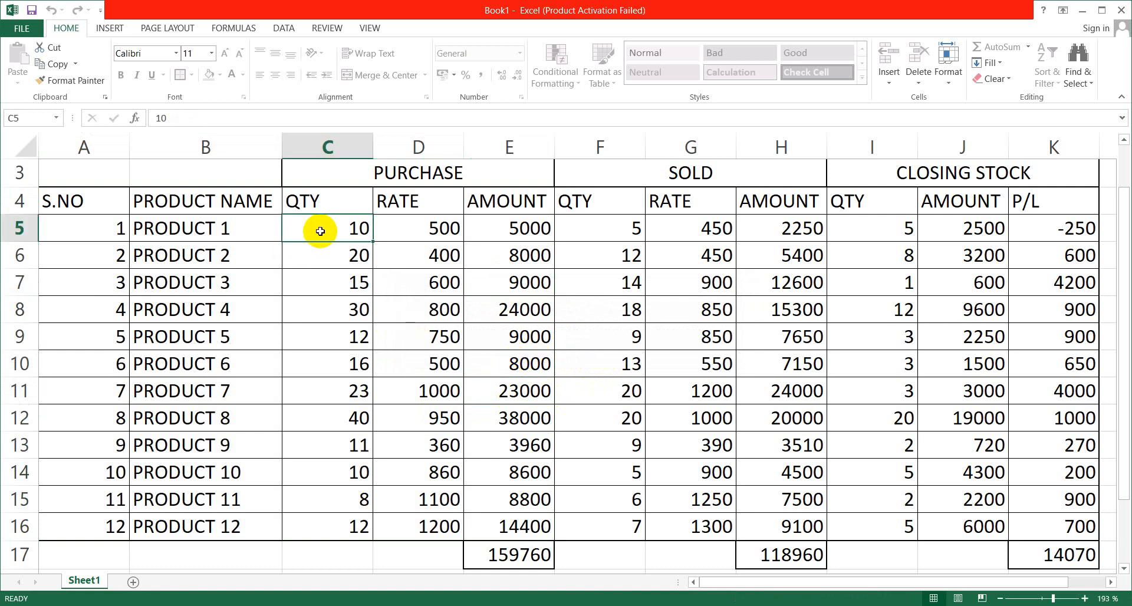
text(21)
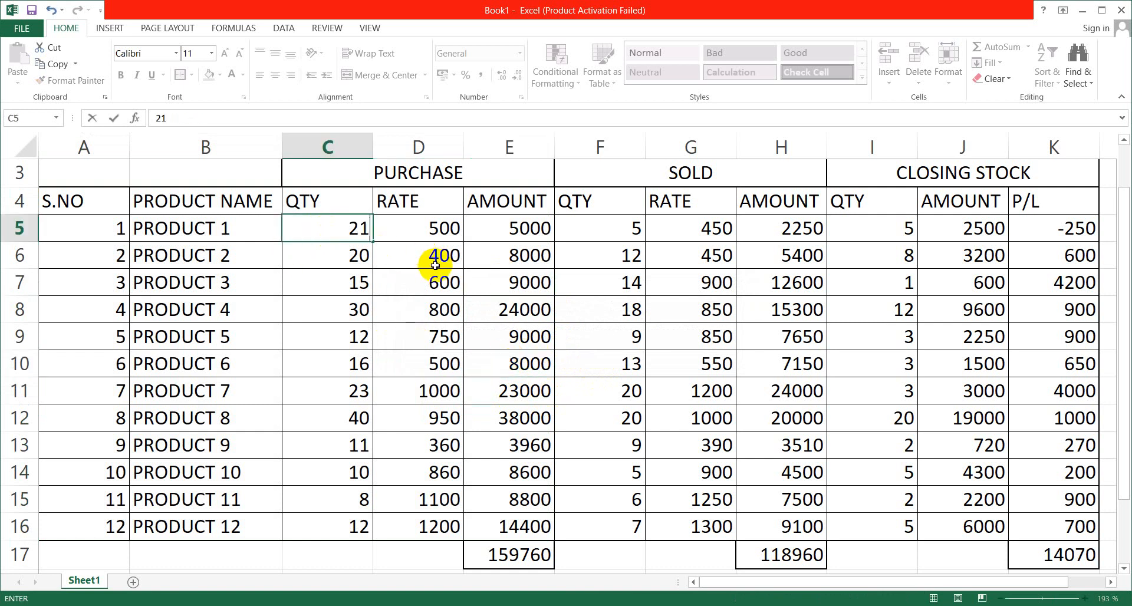
click(384, 304)
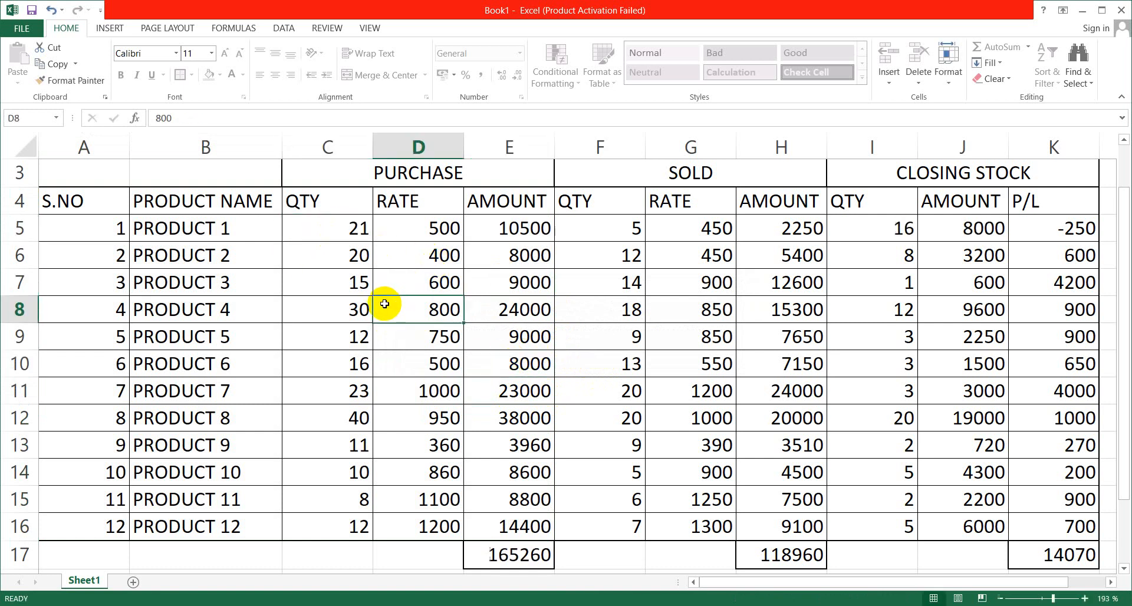
Change PRODUCT 1's purchase quantity in C5 to 32.
click(334, 227)
text(3)
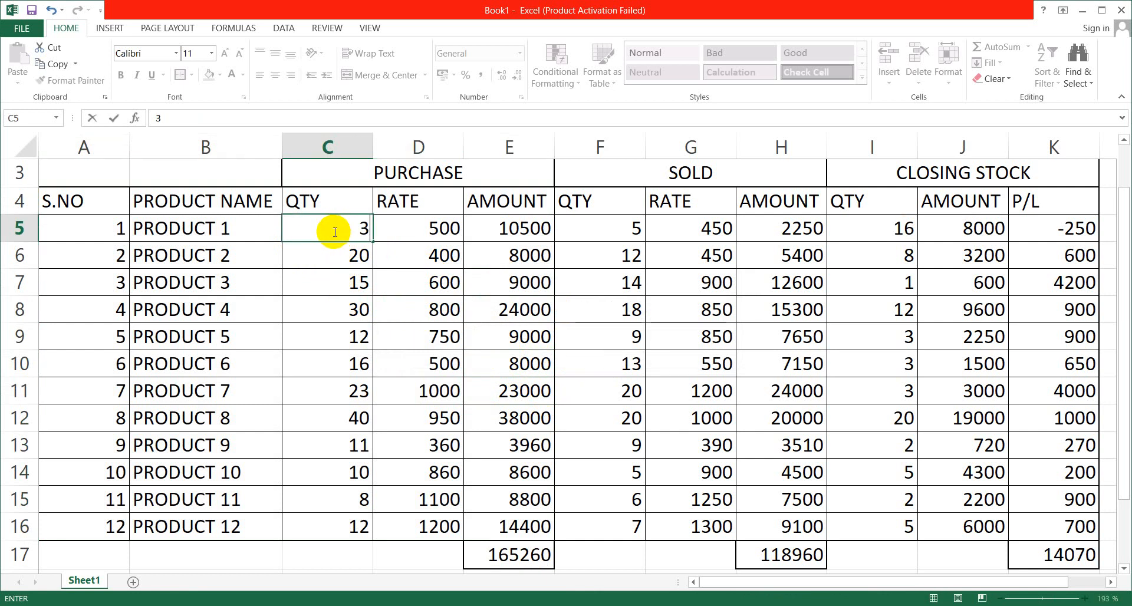
text(2)
click(332, 273)
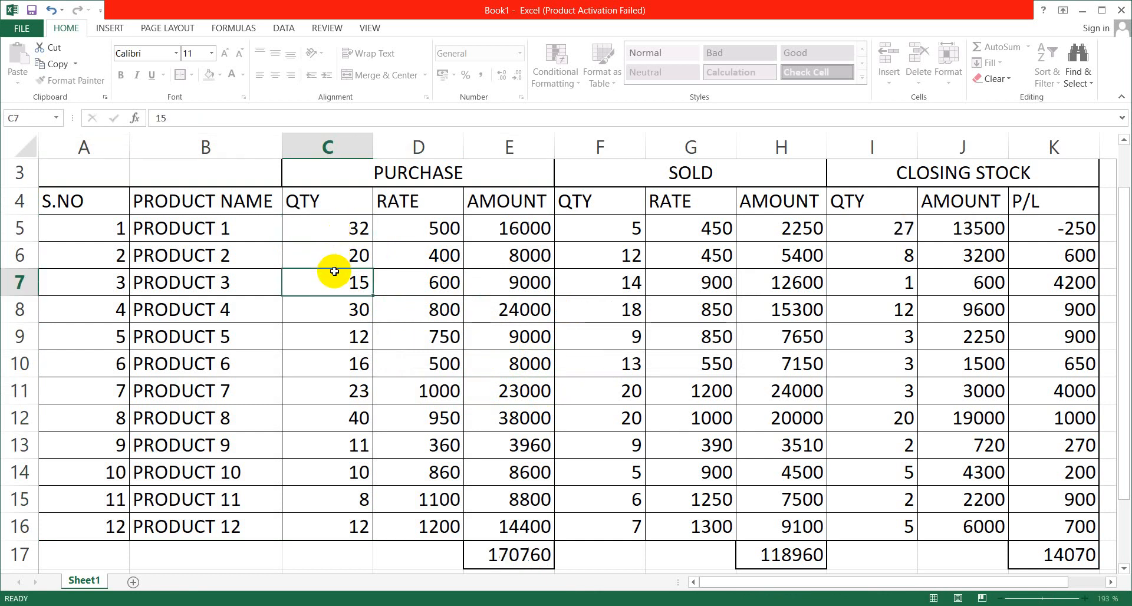
click(336, 227)
click(350, 284)
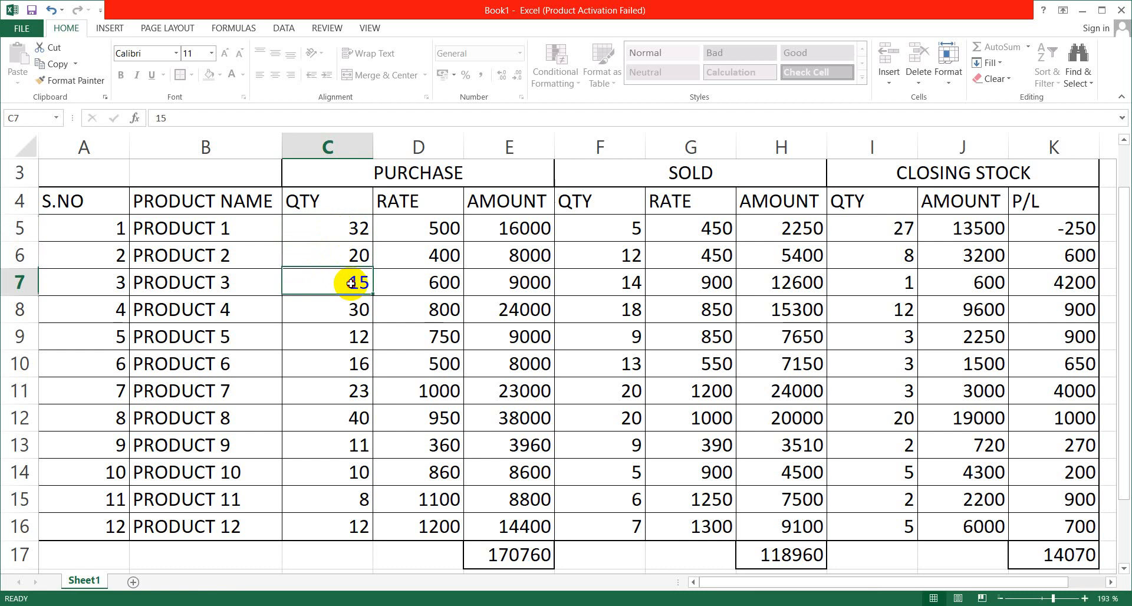
click(350, 358)
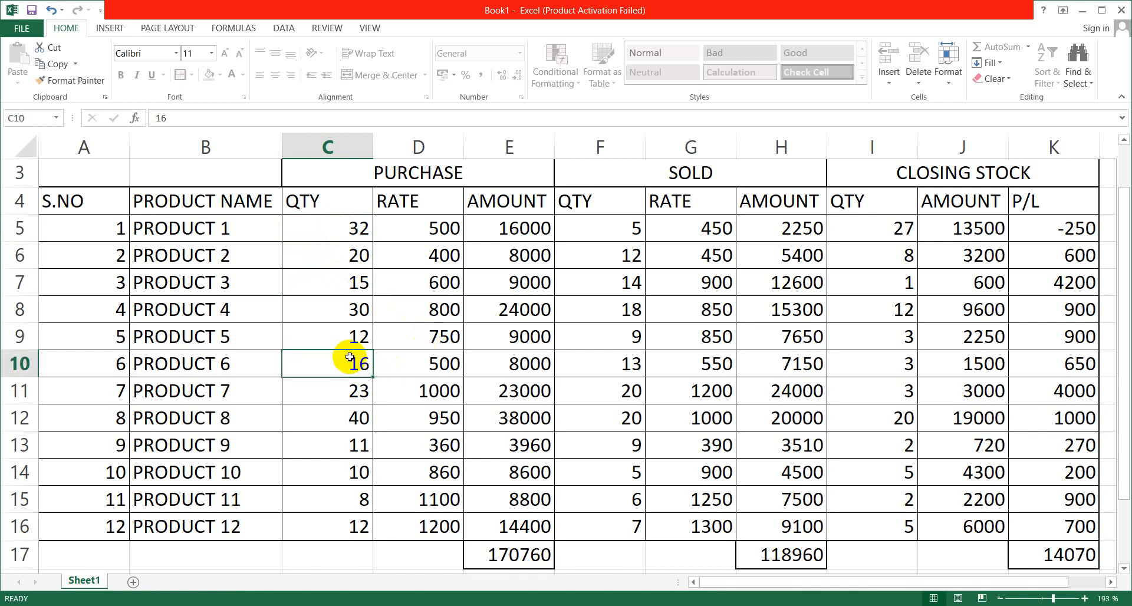
Replace PRODUCT 1's purchase quantity in C5 with 21.
click(330, 230)
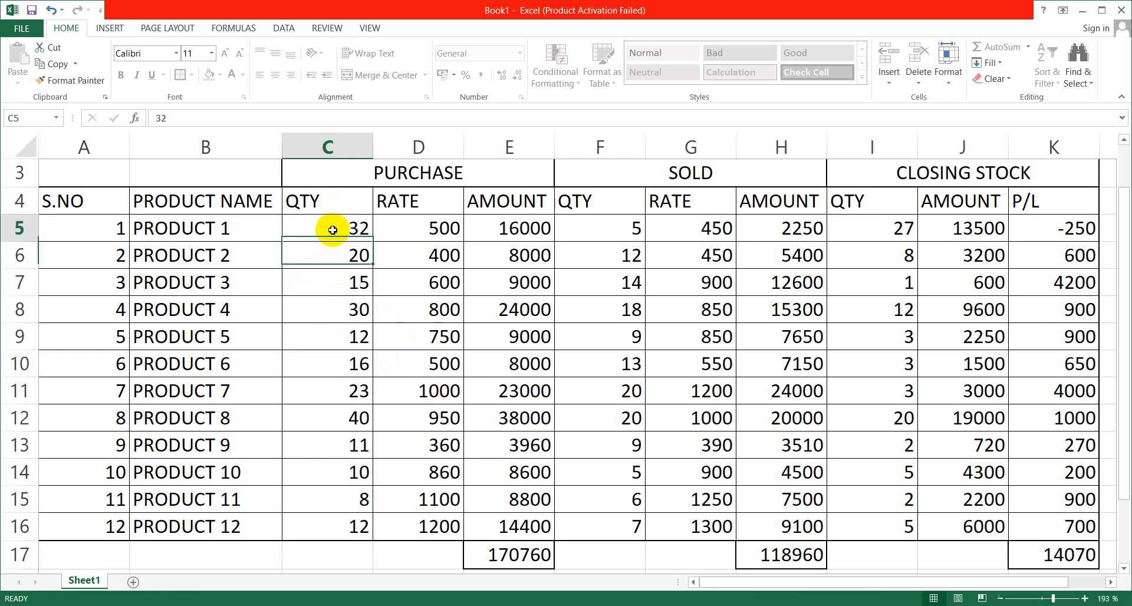
text(21)
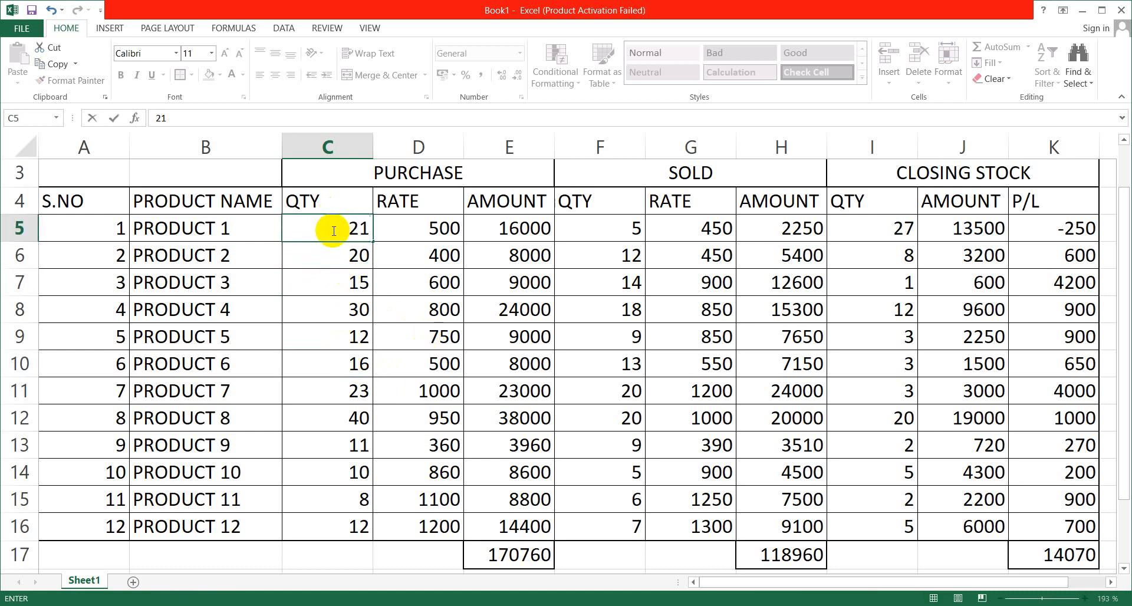
click(338, 281)
click(488, 283)
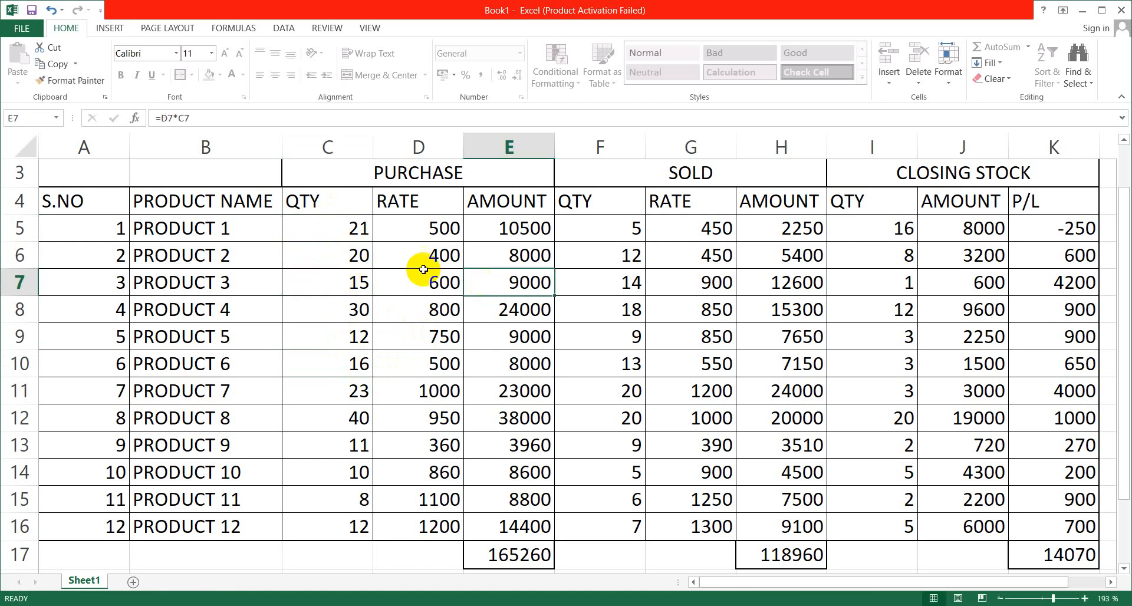
click(337, 226)
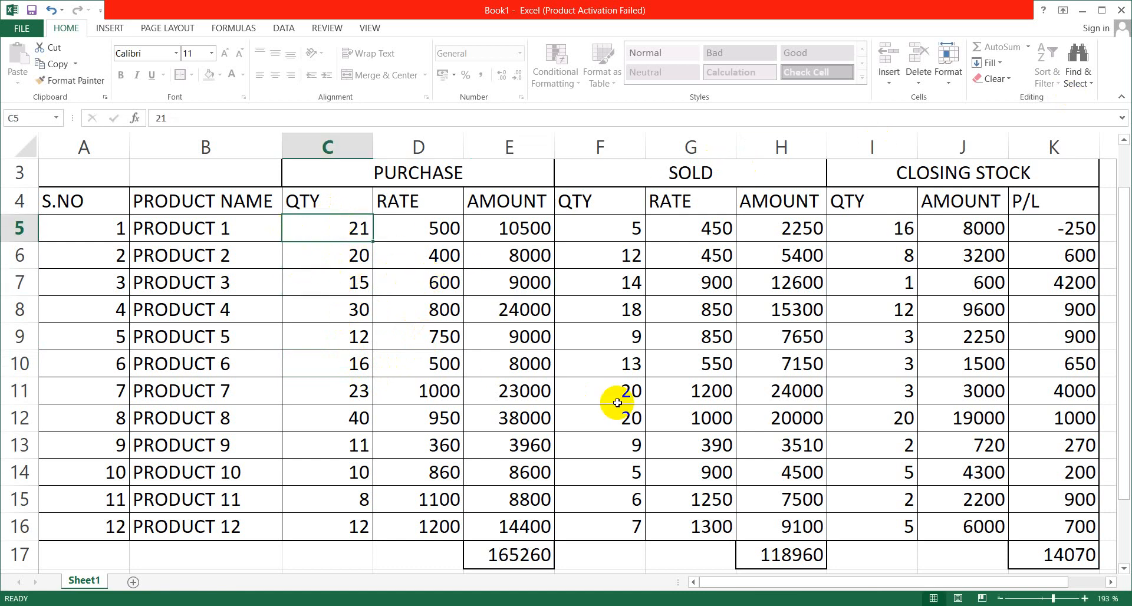
Examine which cell formatting, protection and insert commands are available while the sheet is protected.
click(947, 86)
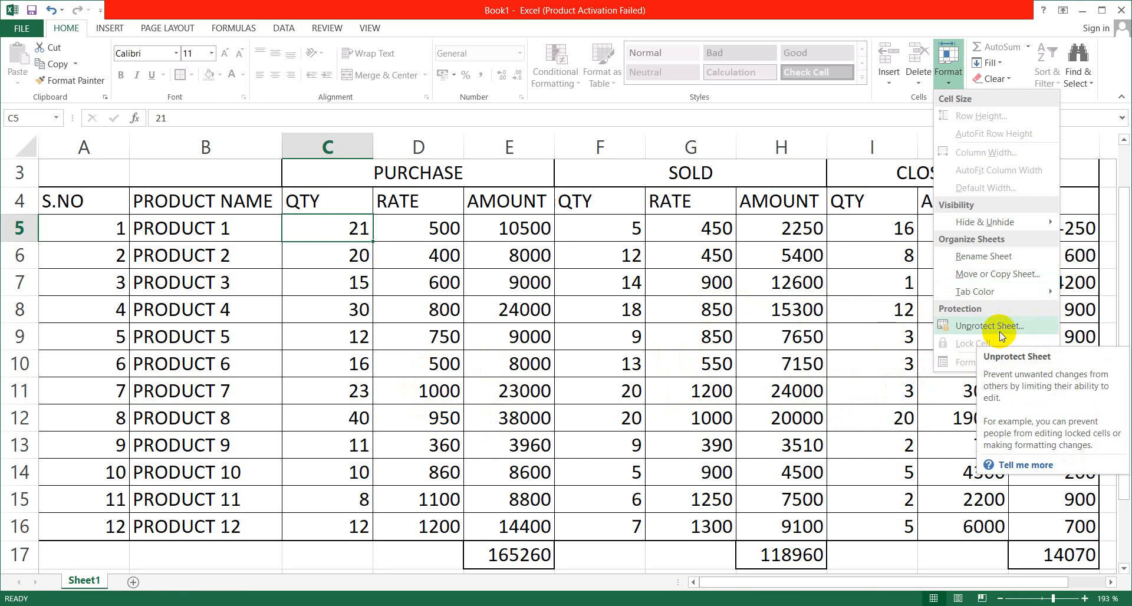
click(690, 404)
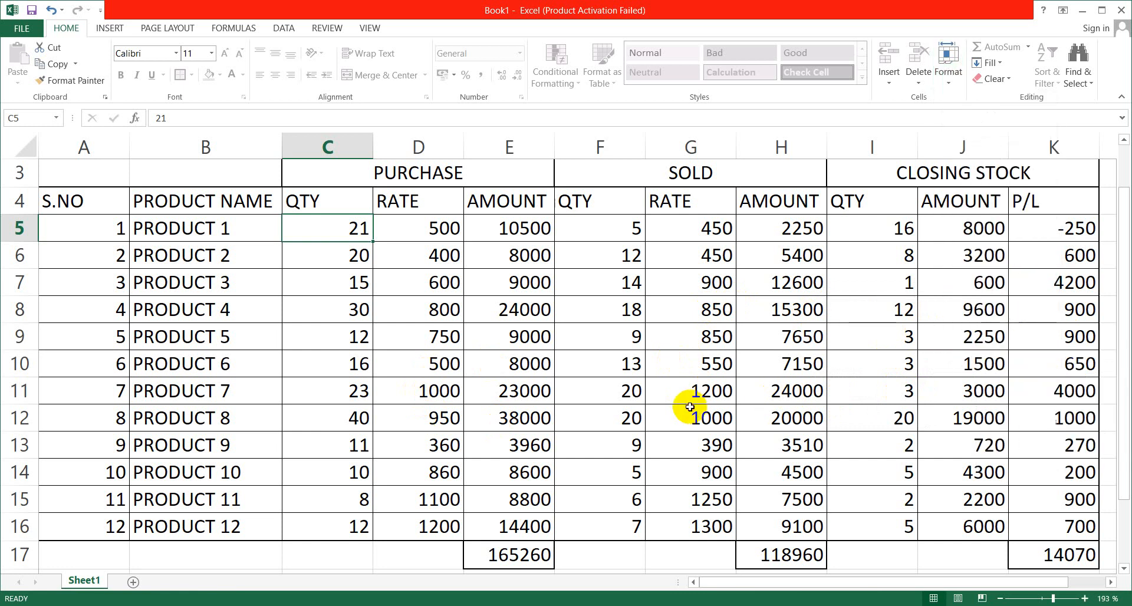
click(789, 416)
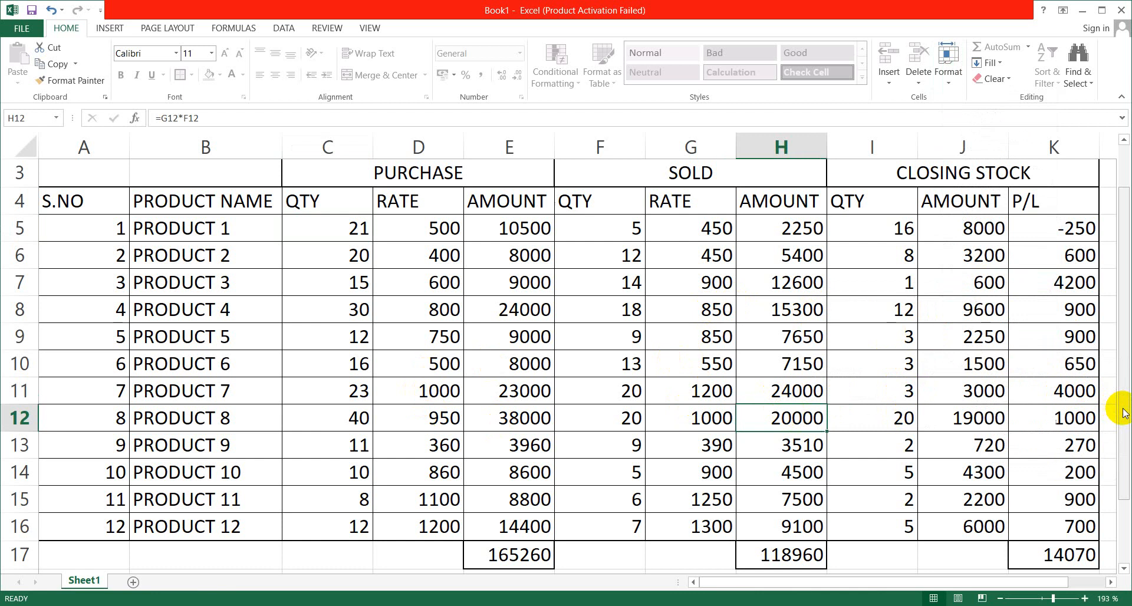
scroll(1119, 396, up, 1)
click(1111, 310)
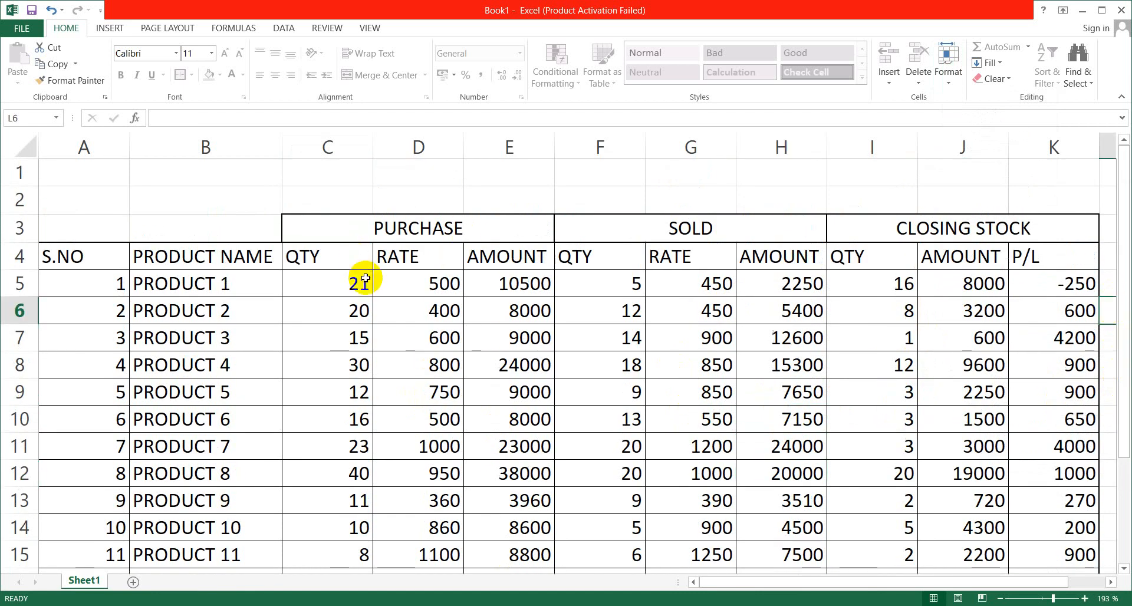
click(260, 193)
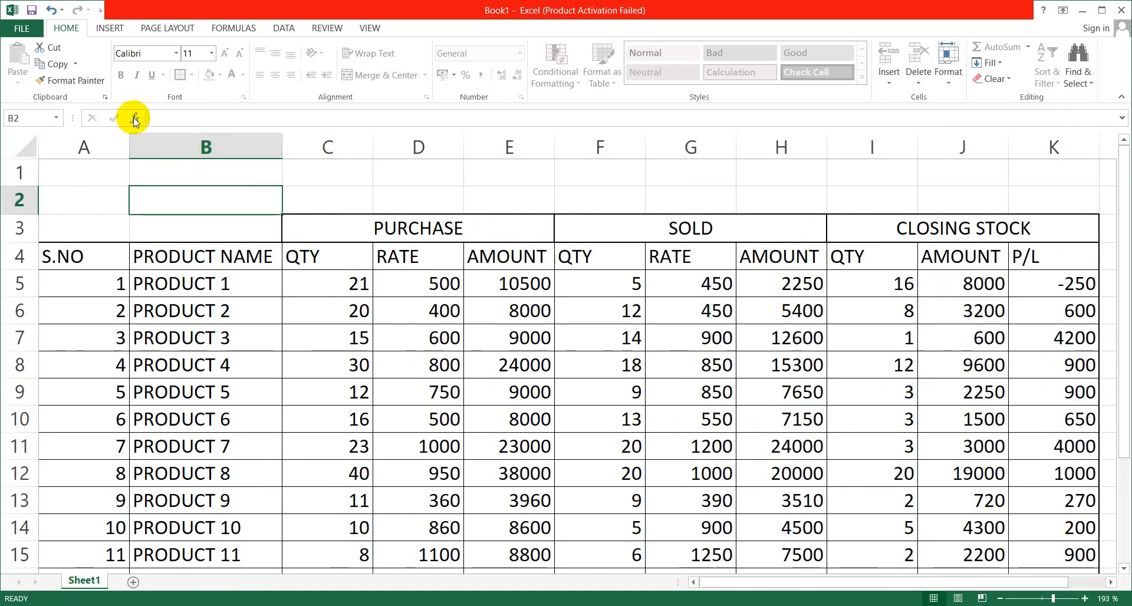
click(105, 28)
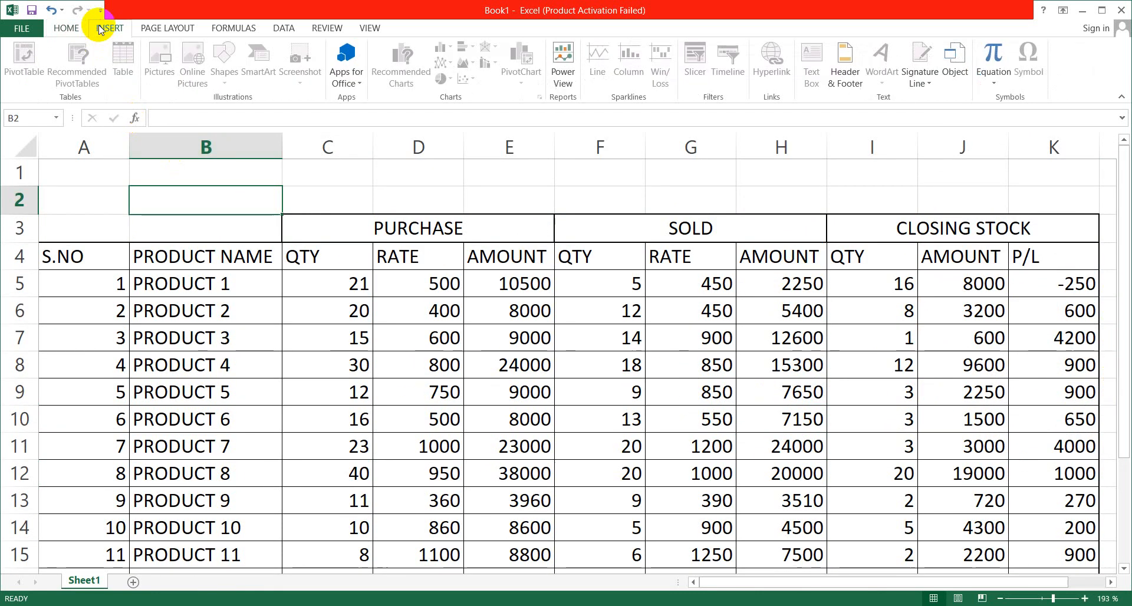
click(430, 189)
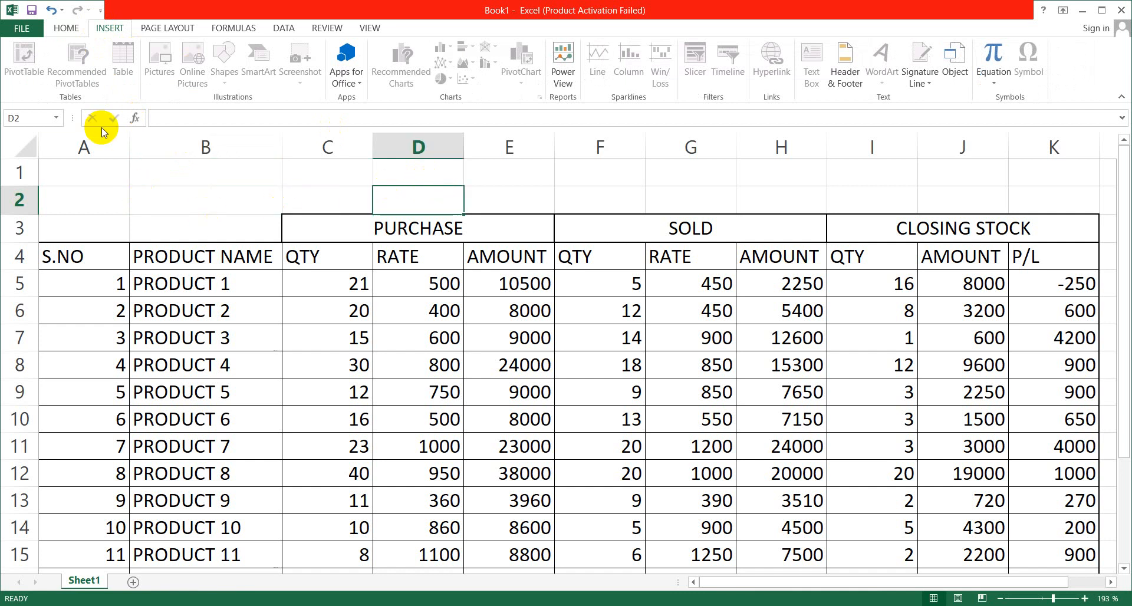
click(65, 28)
Select the table range A2:K17 and unprotect the sheet by entering the sheet password.
click(107, 210)
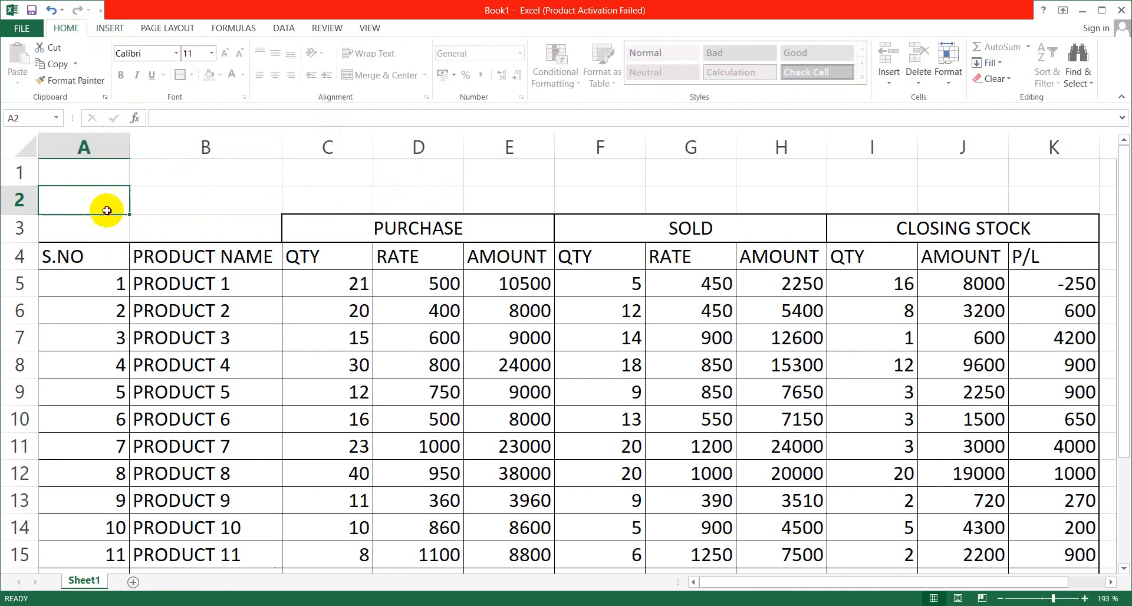
drag(107, 210, 955, 537)
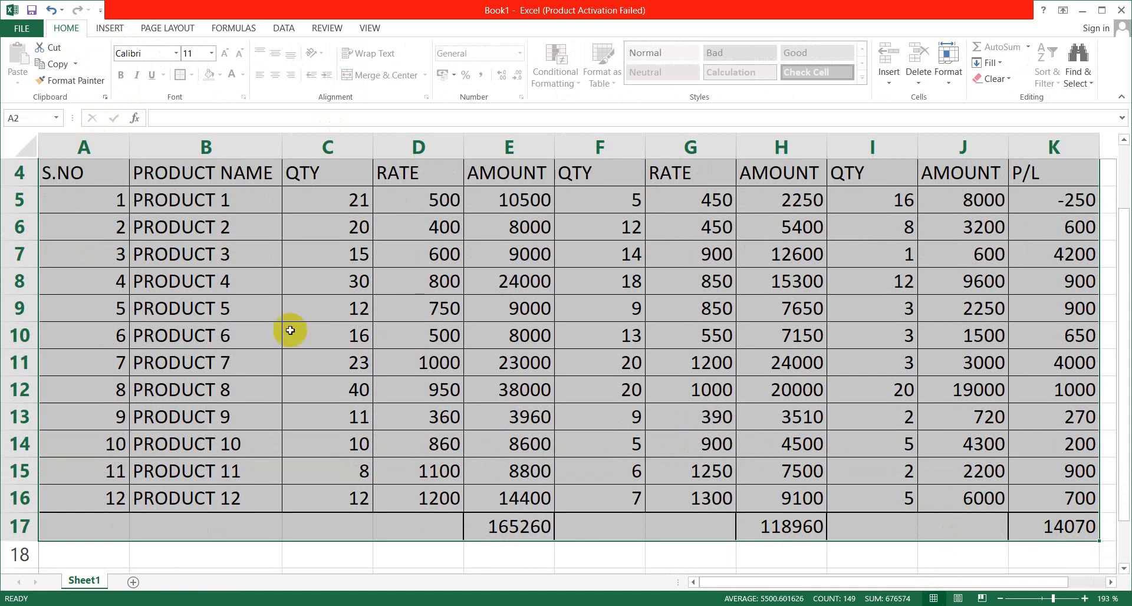
click(946, 79)
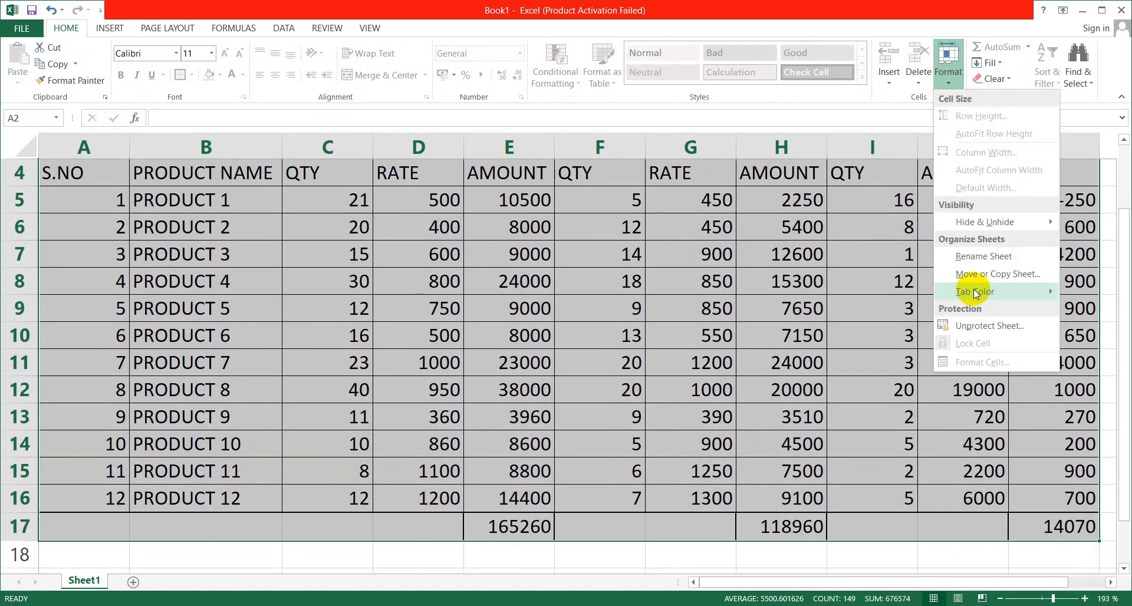
click(971, 328)
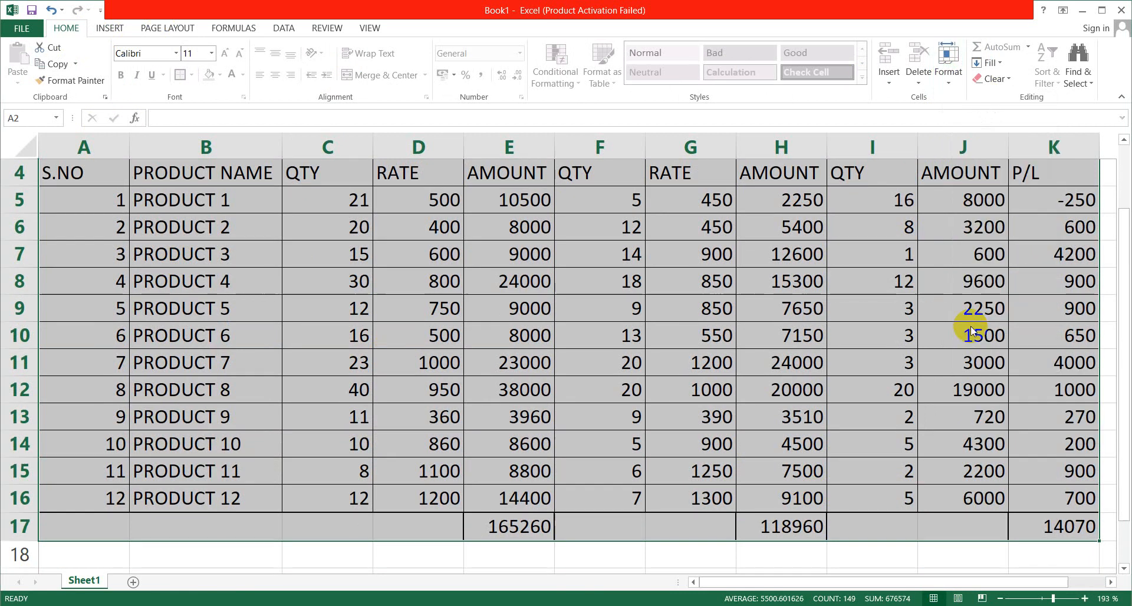
text(1)
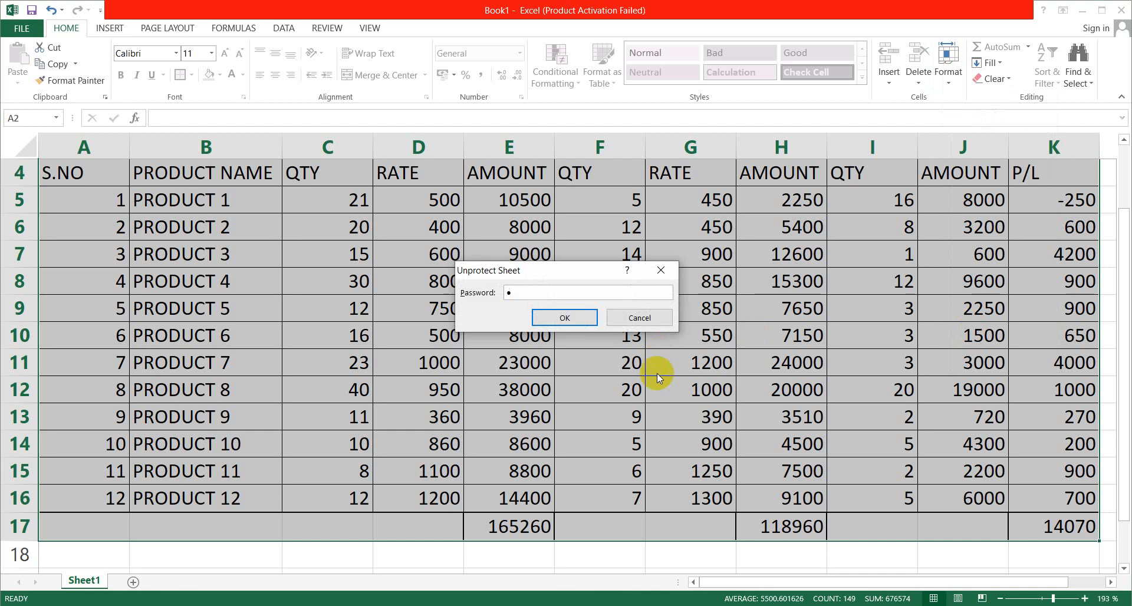
click(571, 318)
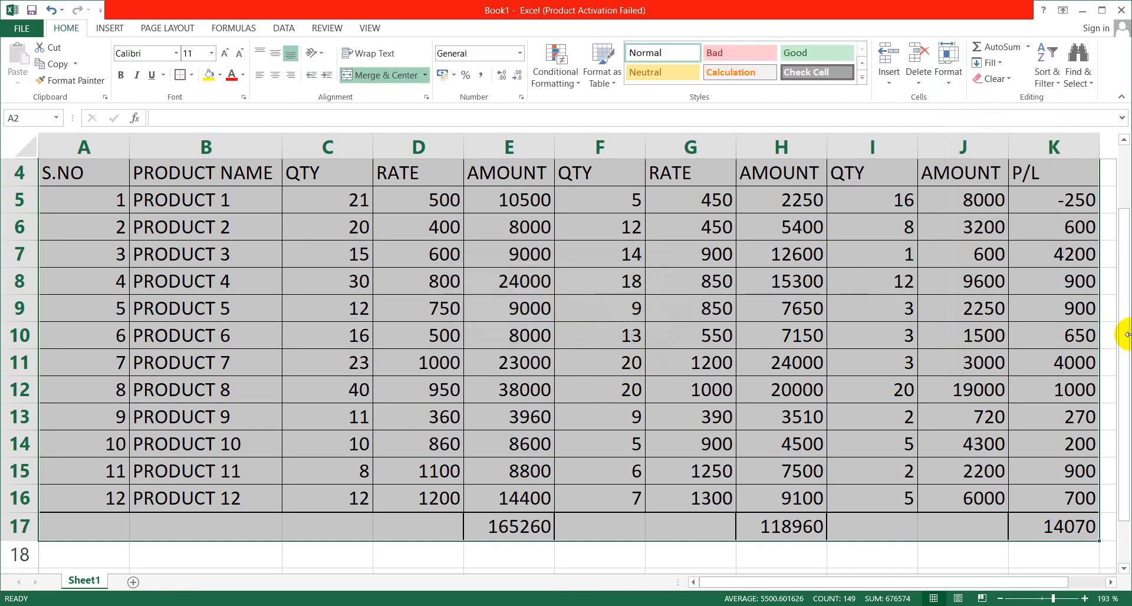
Insert WordArt in the orange outlined style and replace its placeholder text with "SALE PURCHASE".
drag(1126, 340, 1127, 332)
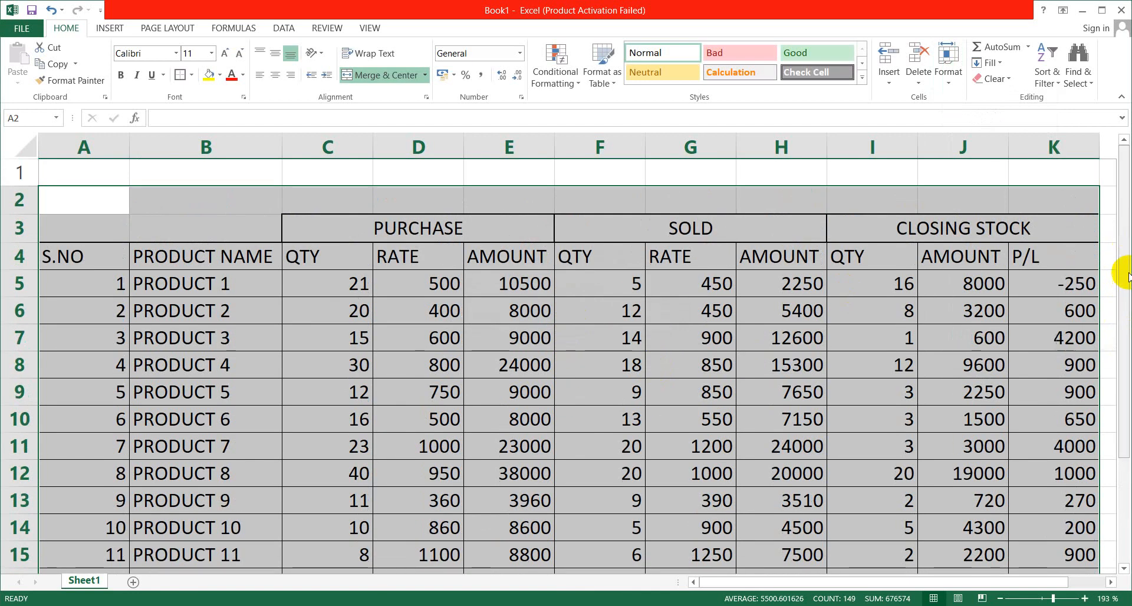
click(469, 169)
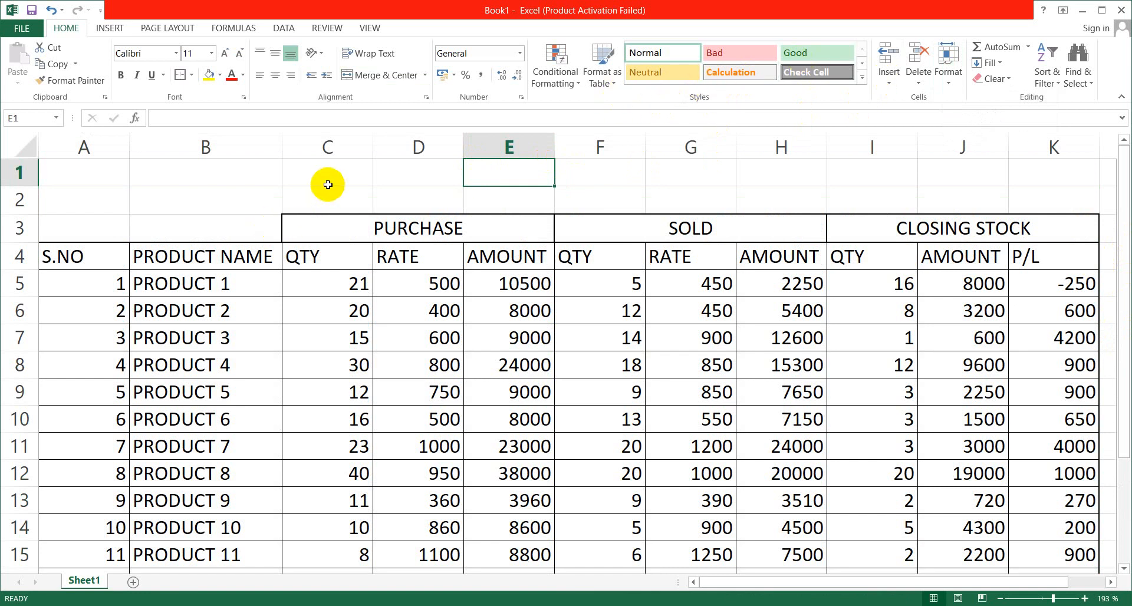
click(110, 28)
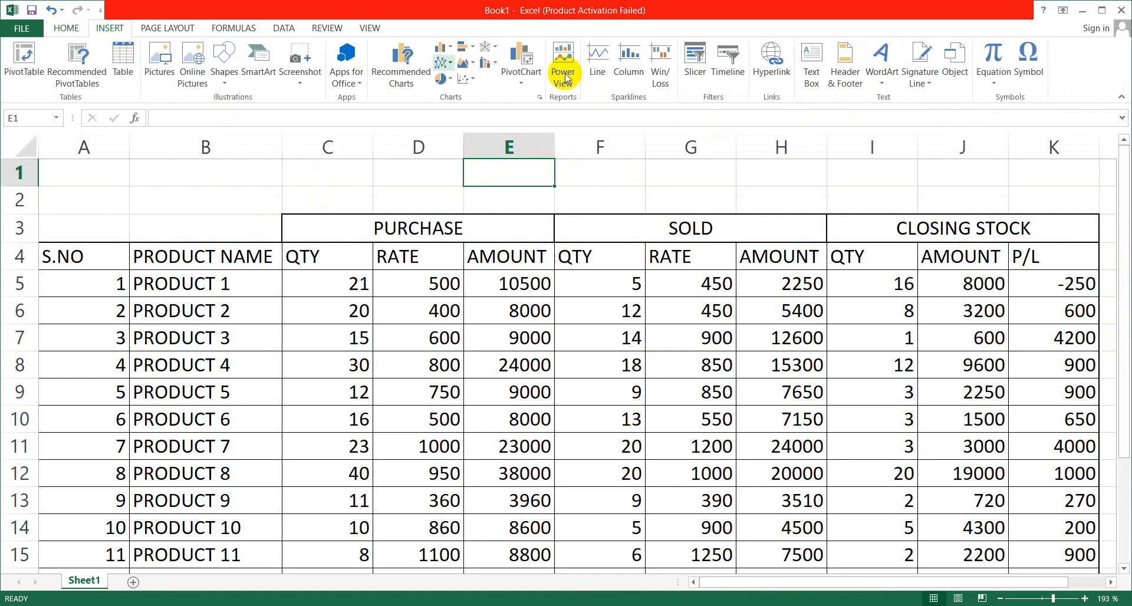
click(882, 85)
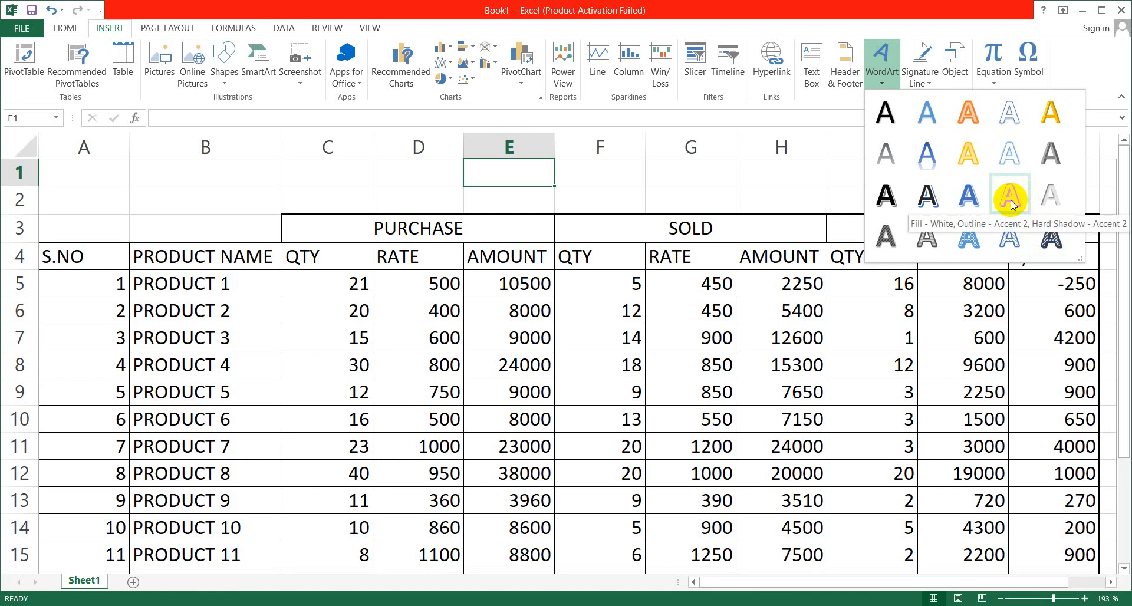
click(970, 123)
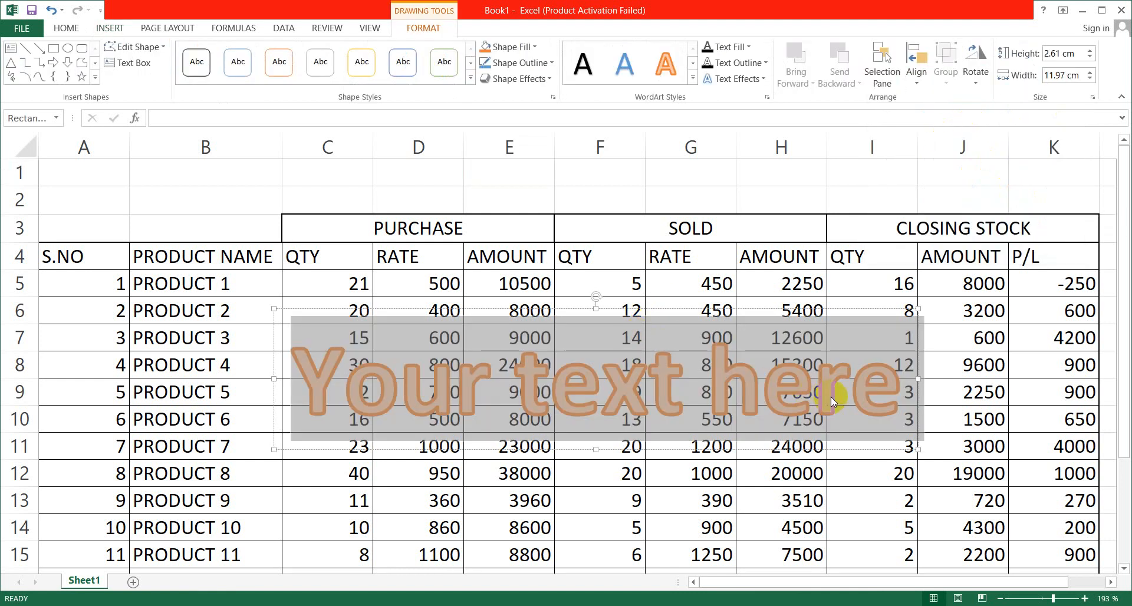
key(Delete)
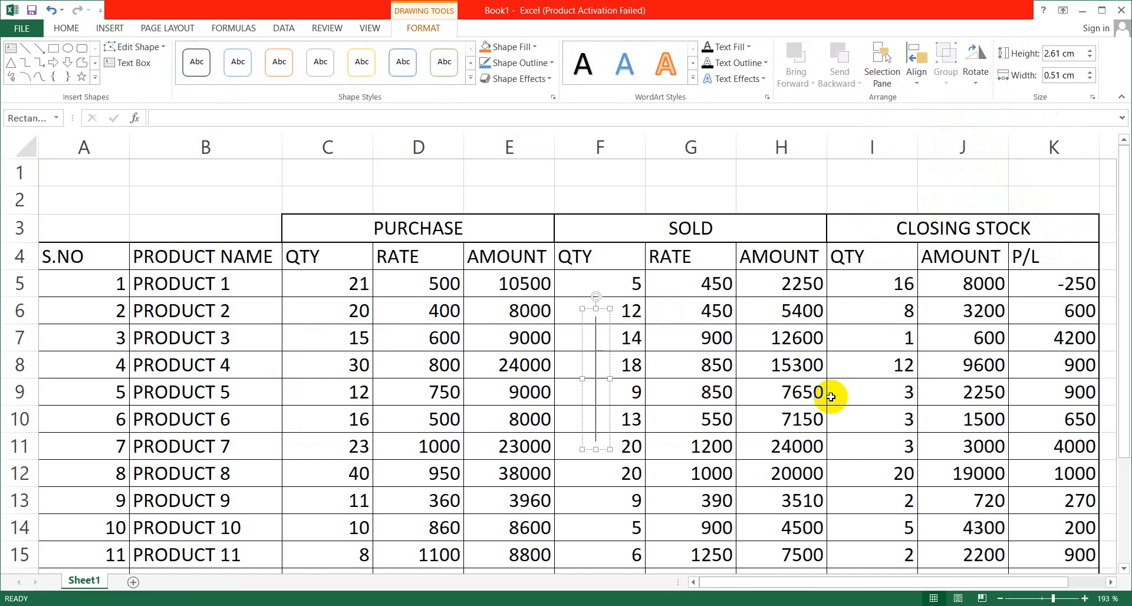
text(SALE)
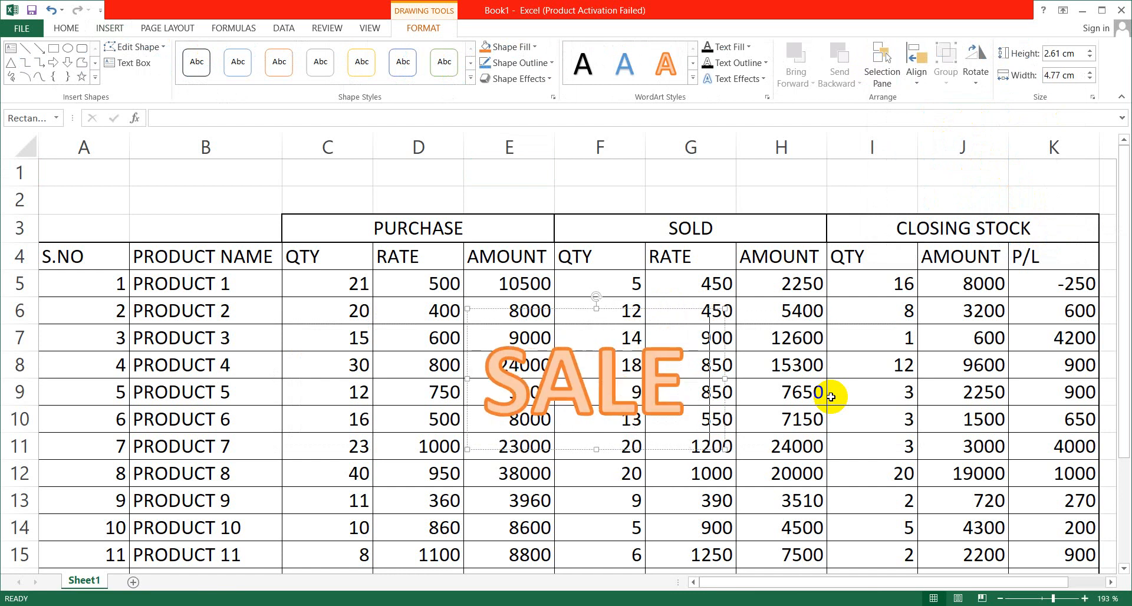
text( PURCH)
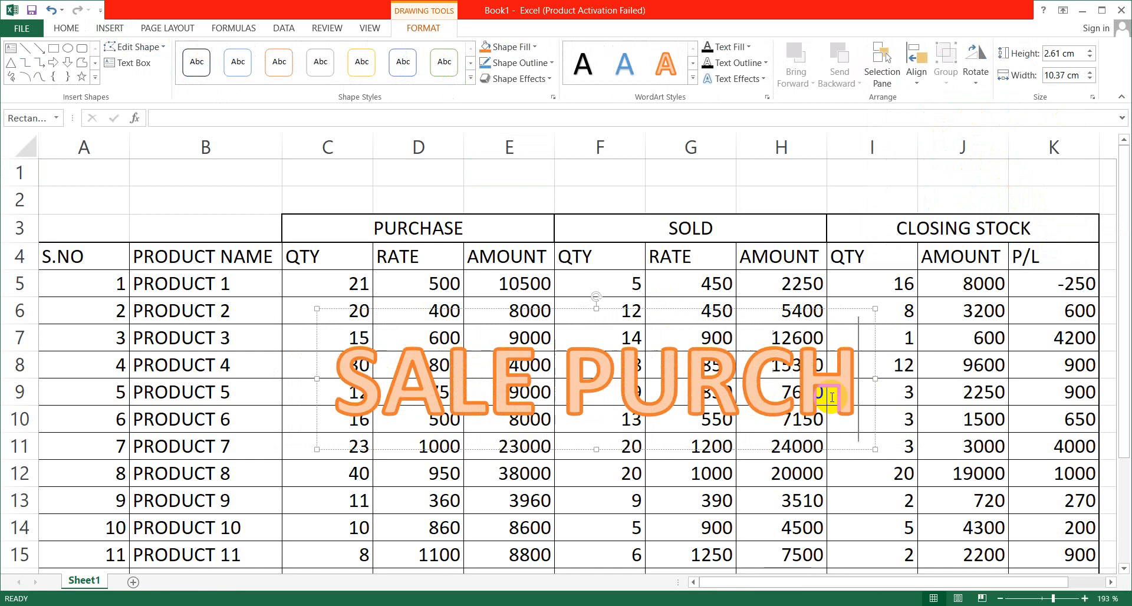
text(ASE)
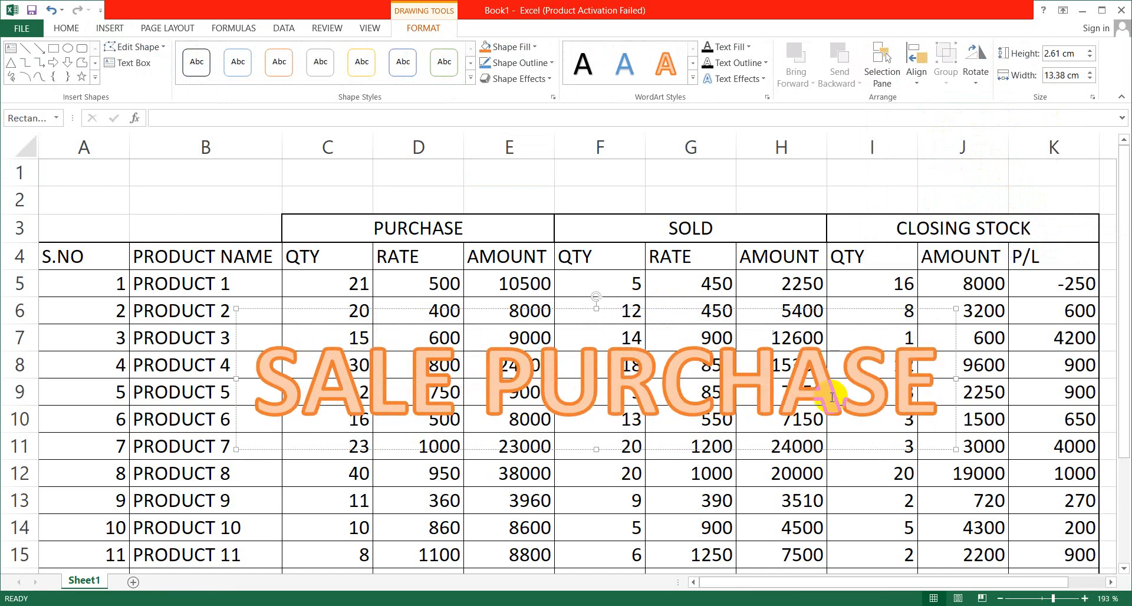
Extend the WordArt text to read "SALE PURCHASE/PROFIT" on the first line and "& LOSS ,CLOSING" on a second line.
text(/)
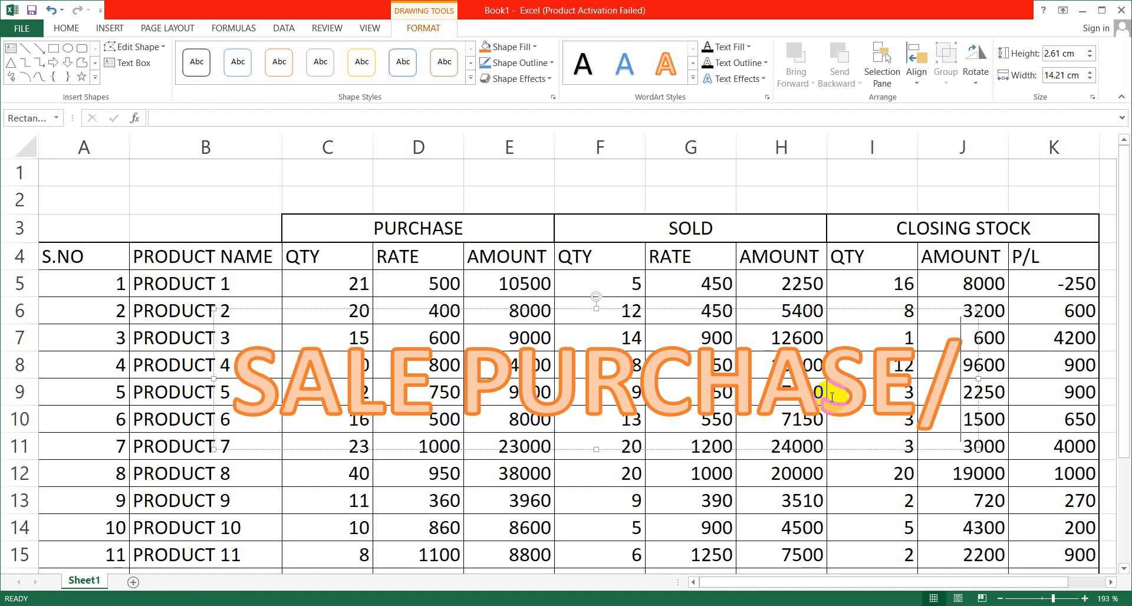
text(P)
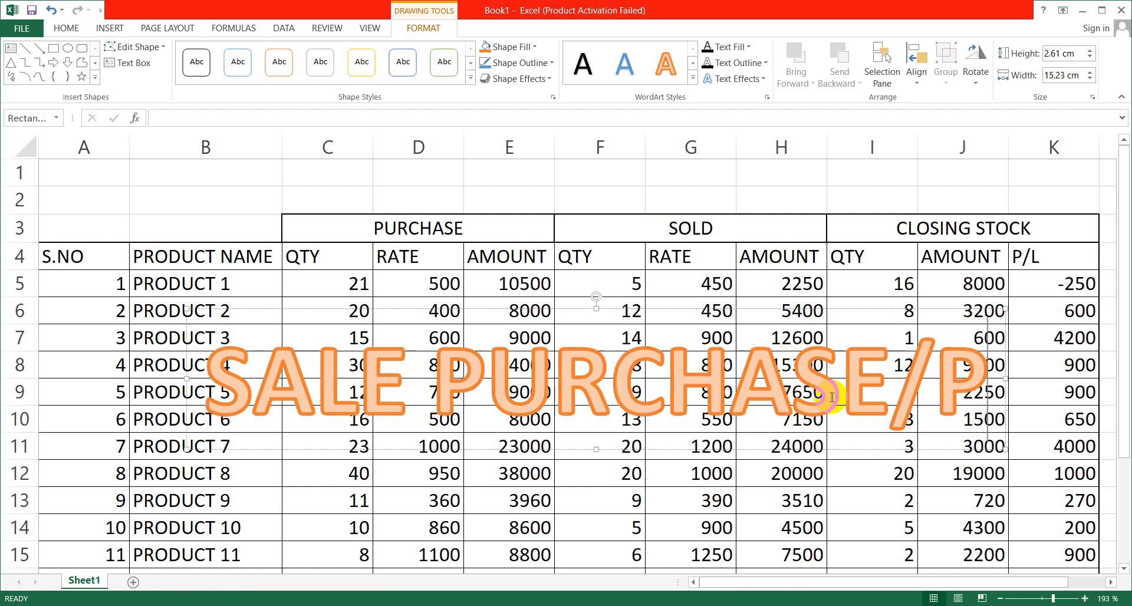
text(RO)
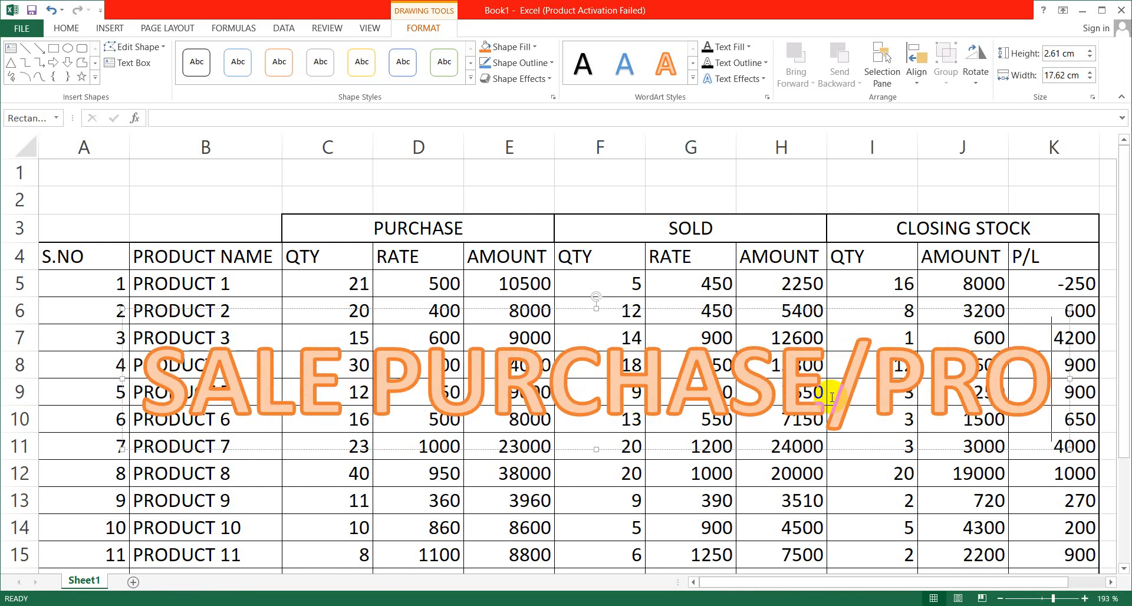
text(FIT)
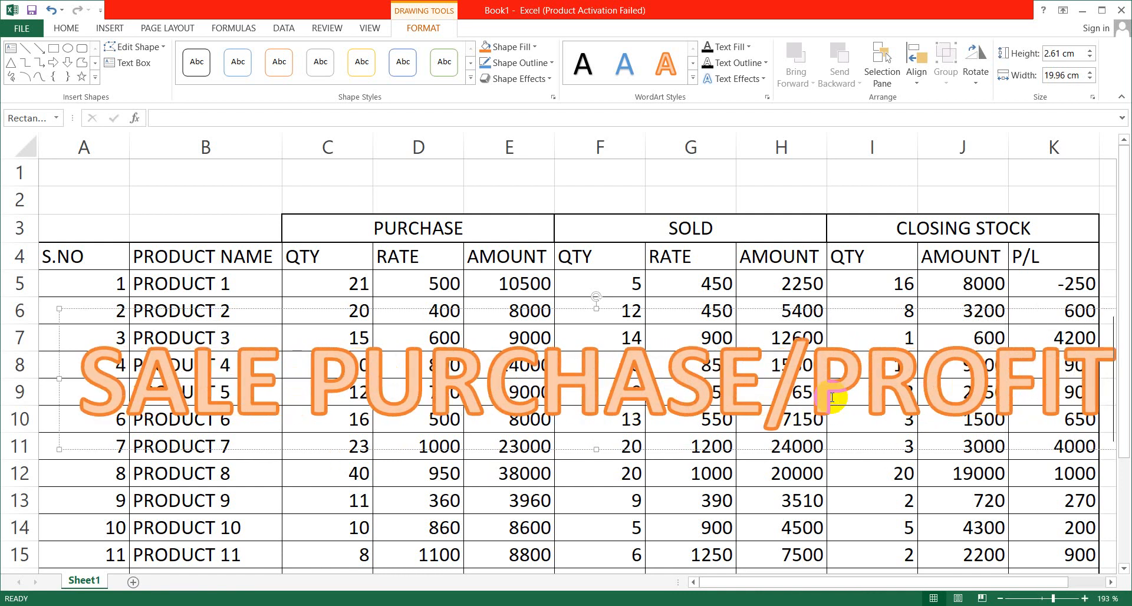
key(Return)
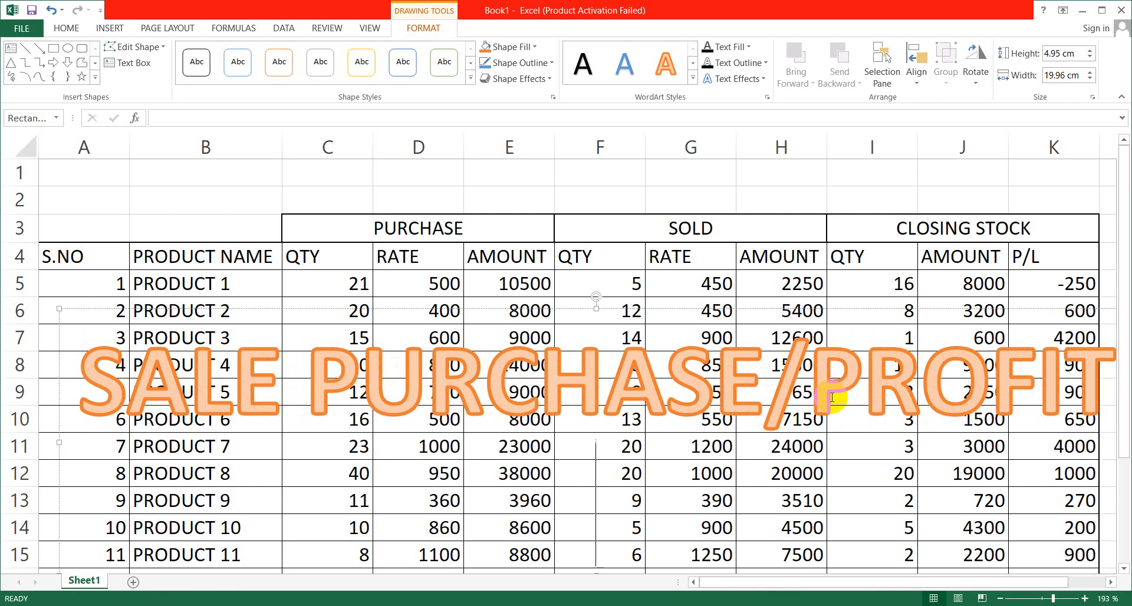
text(& LOSS)
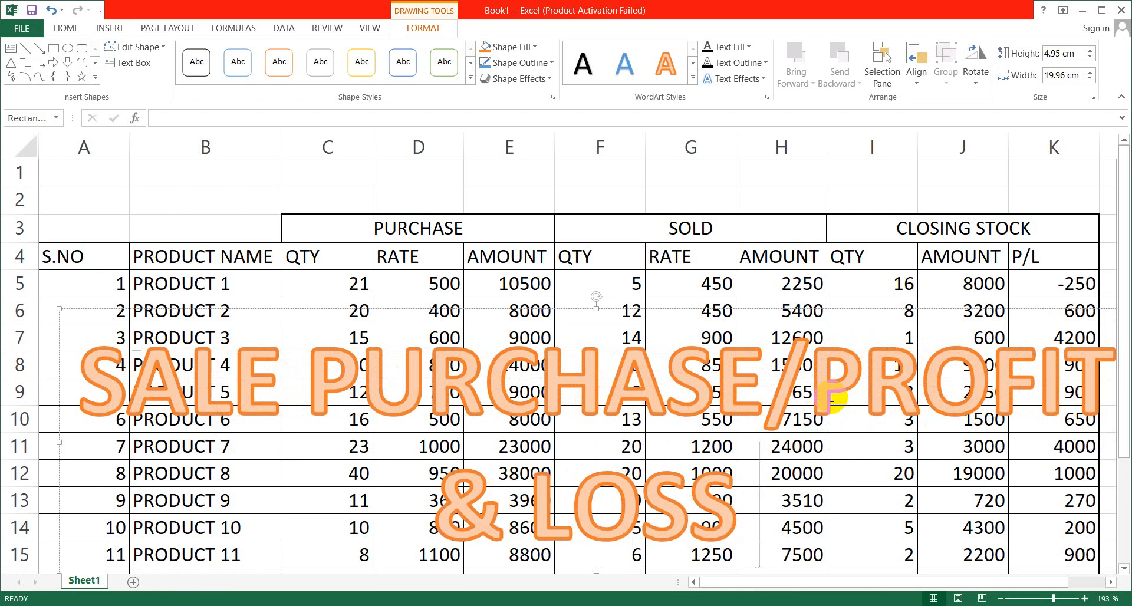
text( ,)
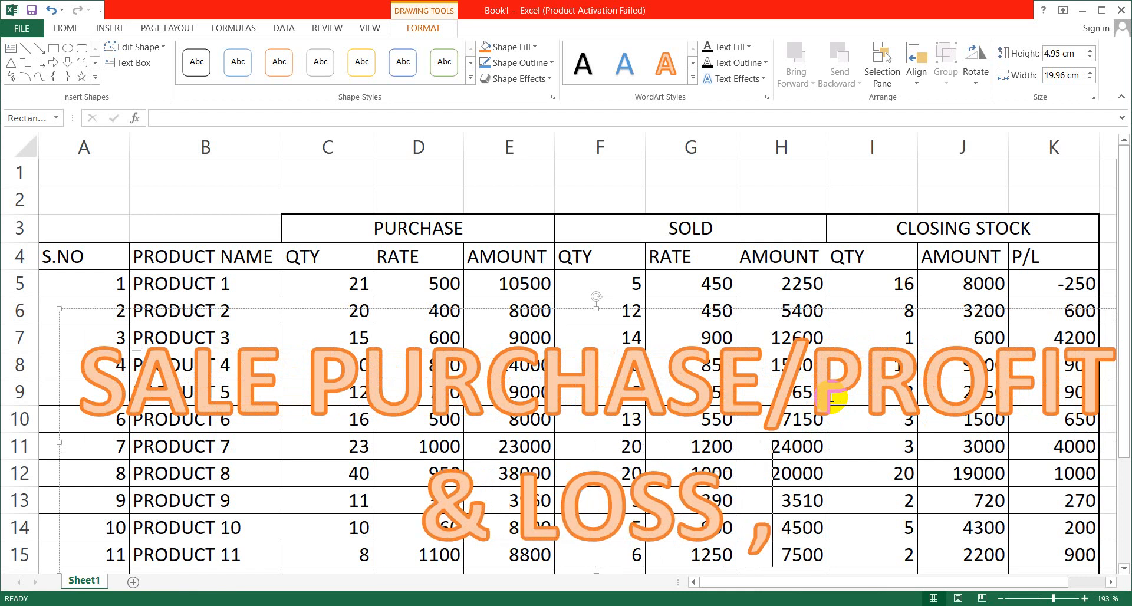
text(CLOS)
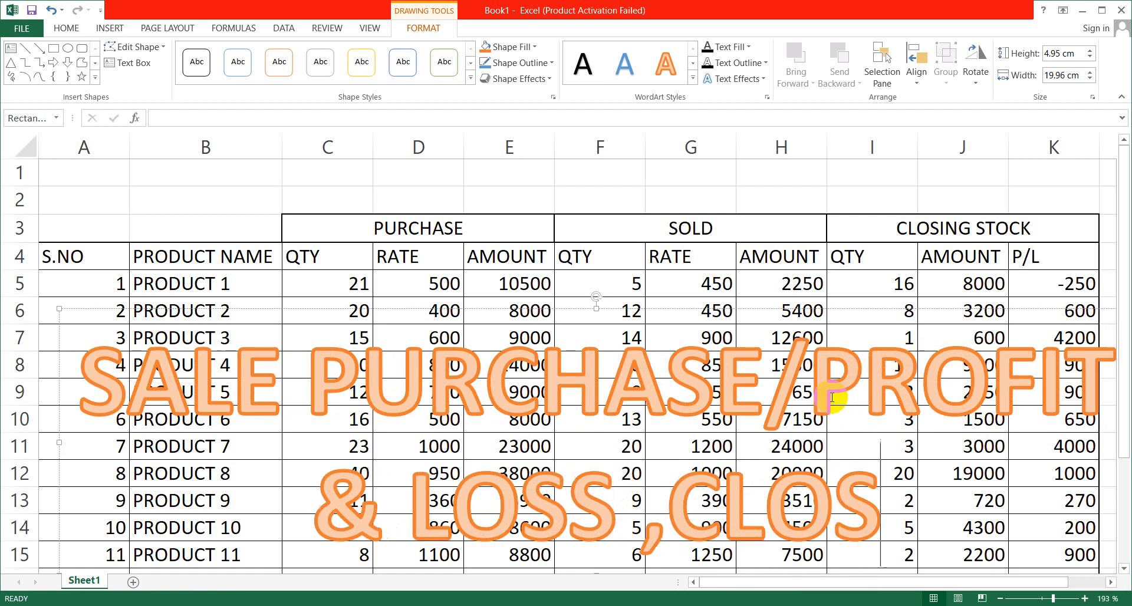
text(ING)
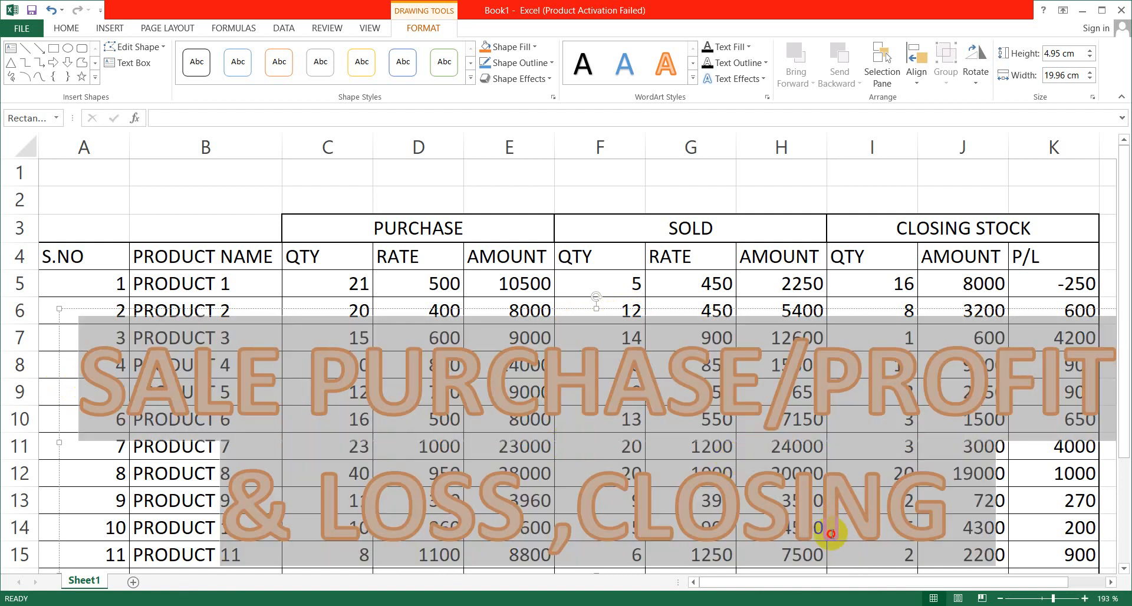
Reduce the WordArt text to font size 40 and move the WordArt up to start in row 1.
click(66, 27)
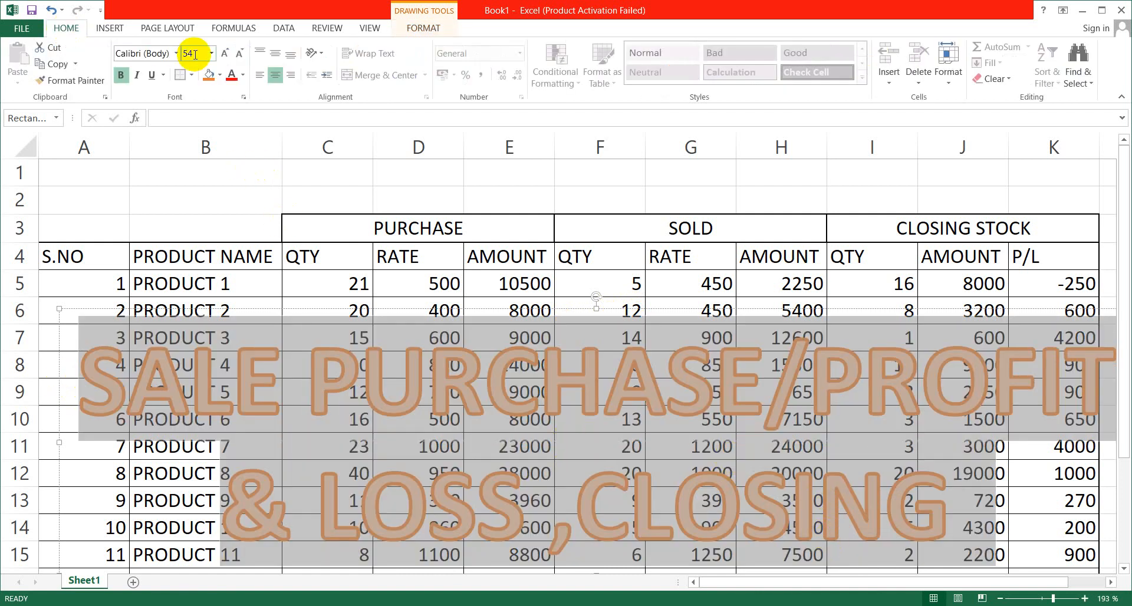
click(238, 55)
click(239, 56)
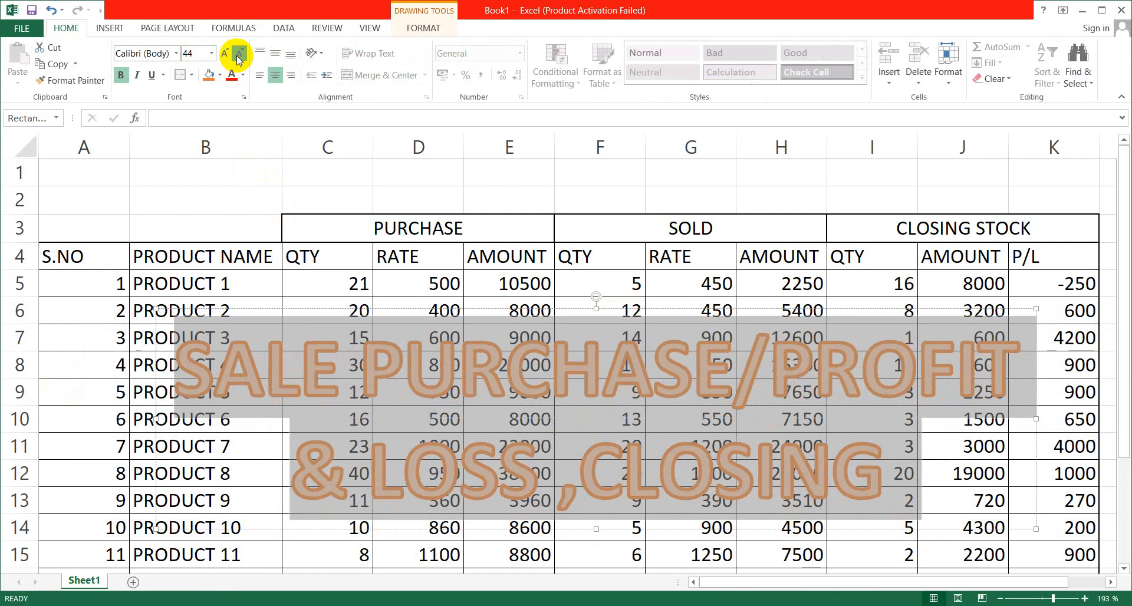
click(238, 56)
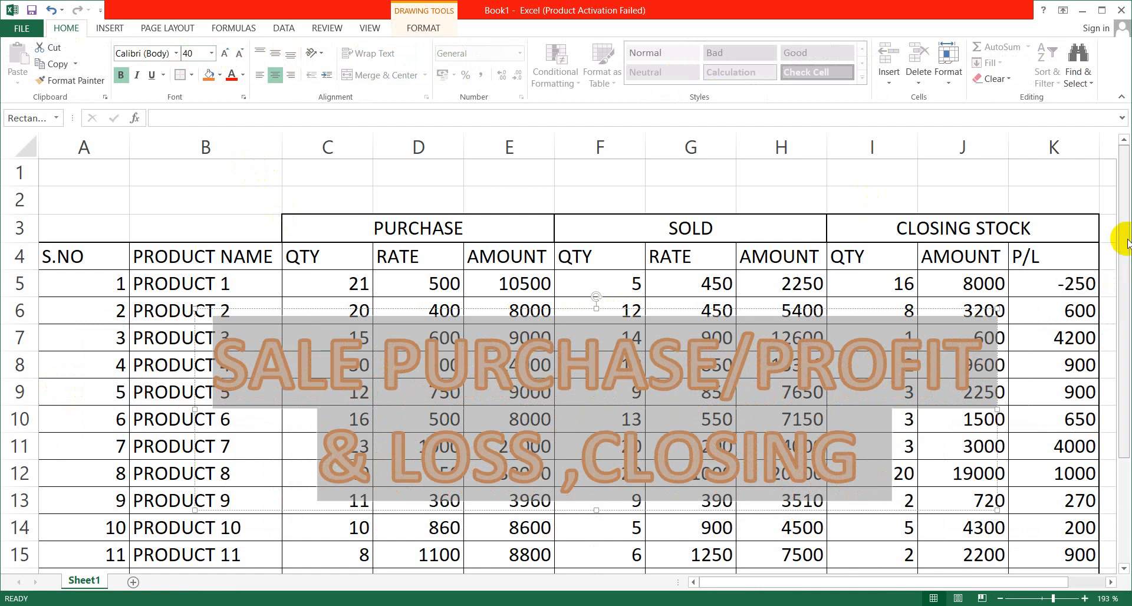
click(656, 328)
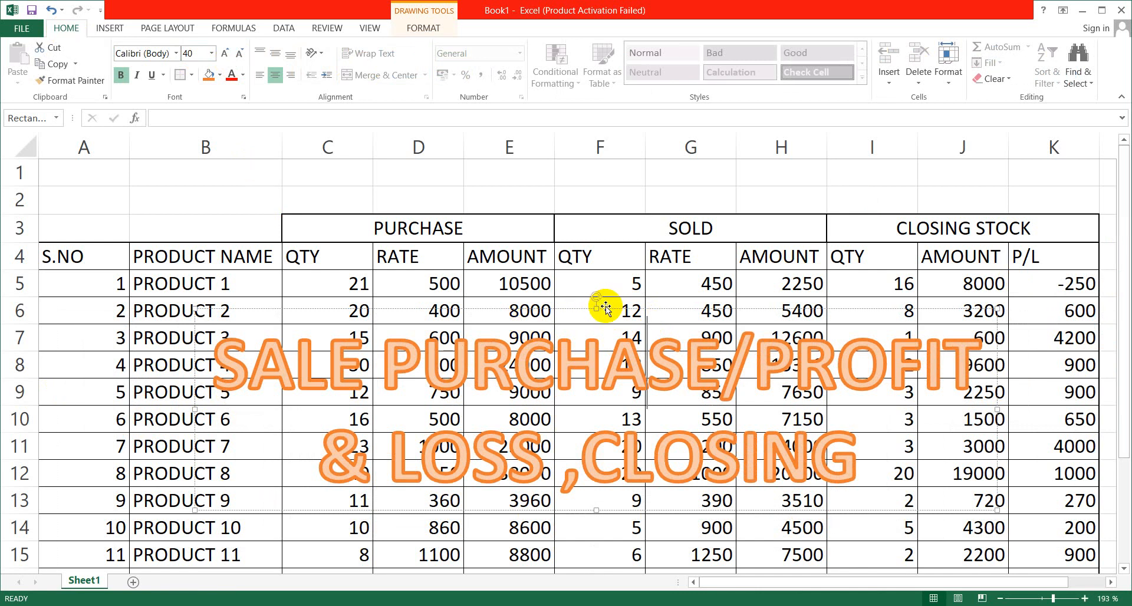
drag(606, 308, 567, 175)
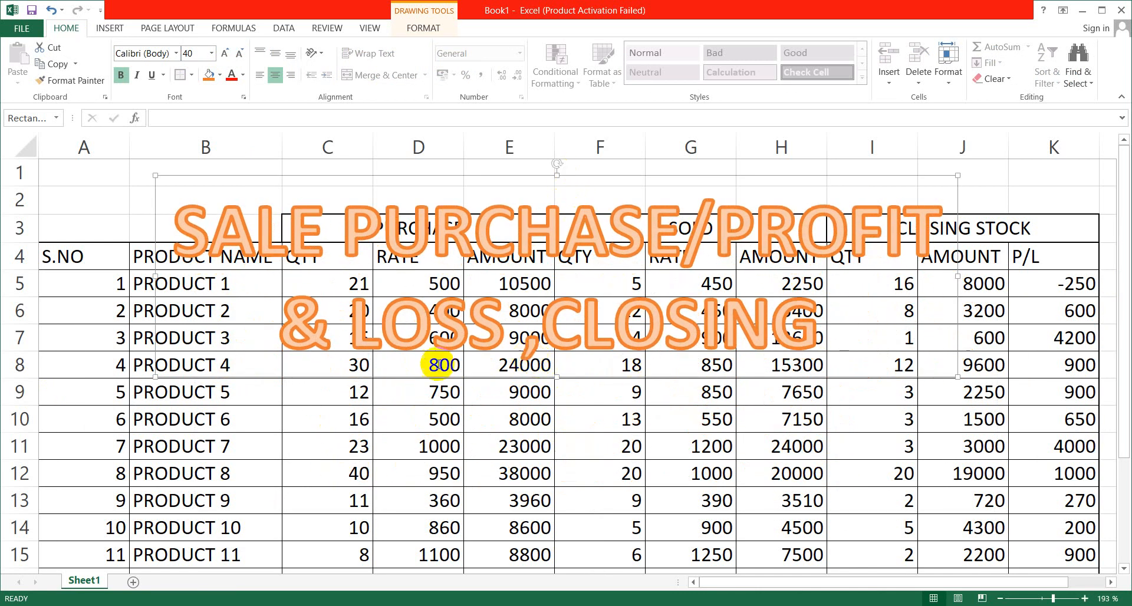
Select all of the WordArt text again and reduce its font size to 28.
click(77, 257)
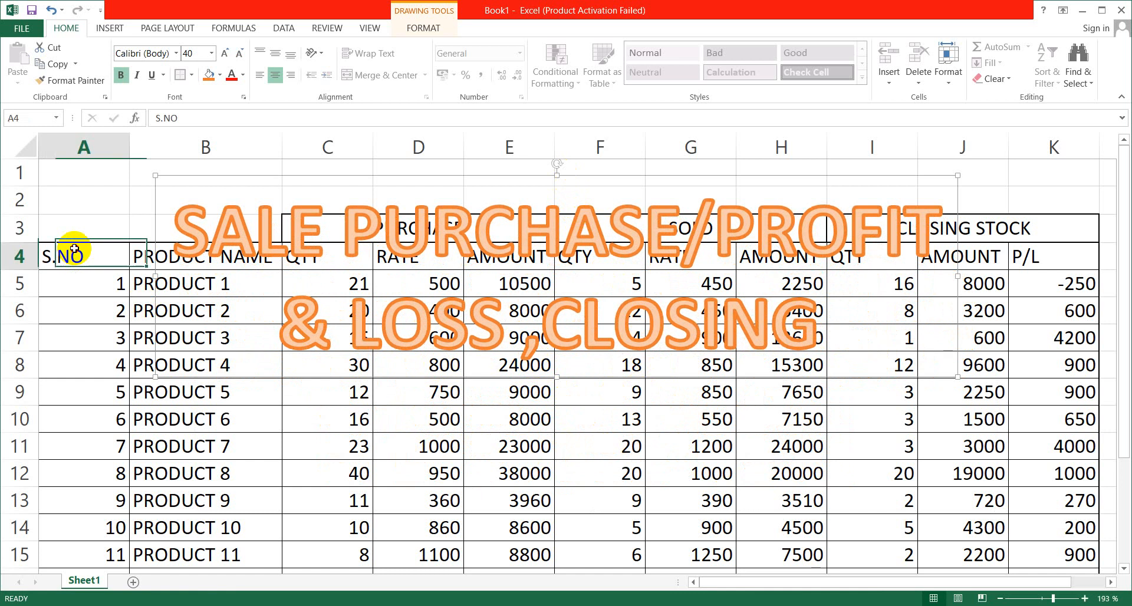
click(380, 188)
drag(174, 223, 908, 348)
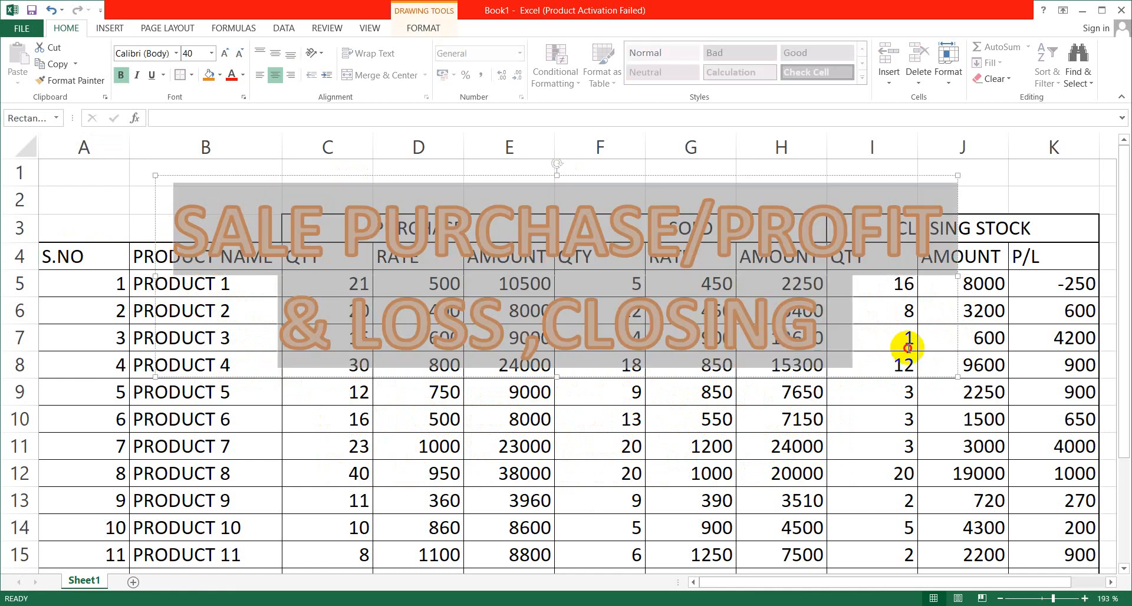
click(240, 54)
click(240, 54)
click(239, 55)
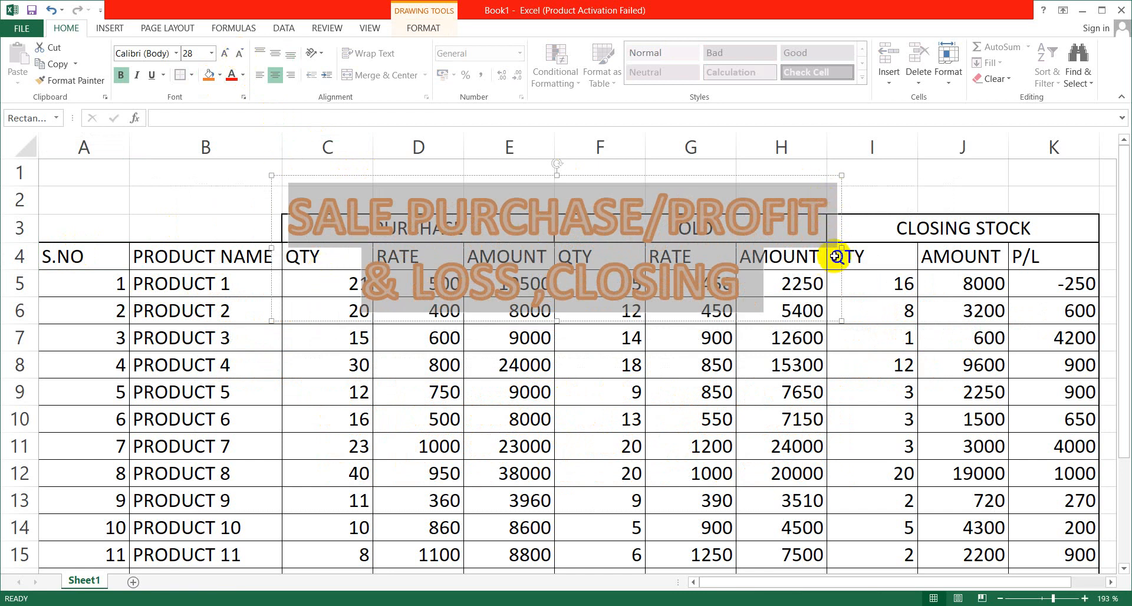
Widen the WordArt box from column A past column K and join its two text lines into one.
drag(841, 247, 1118, 236)
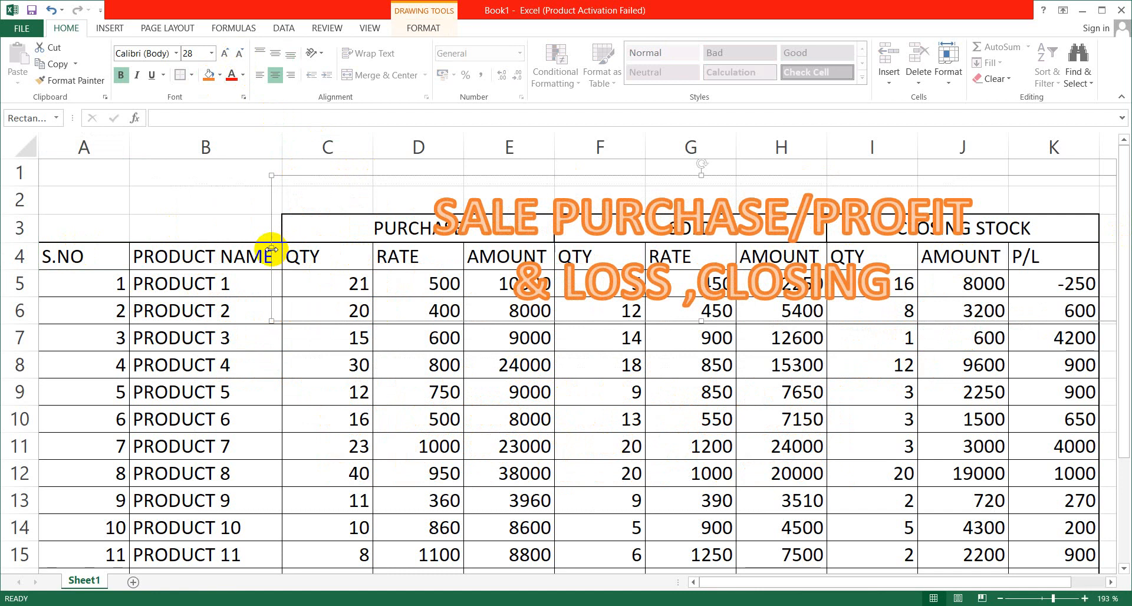
drag(271, 247, 115, 230)
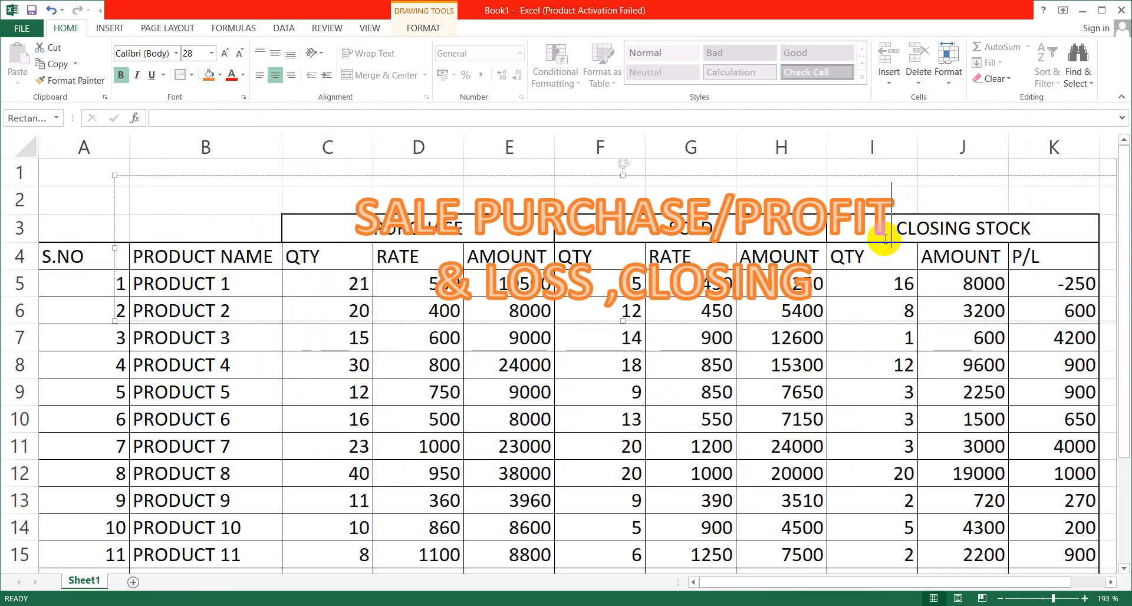
right_click(916, 231)
right_click(889, 223)
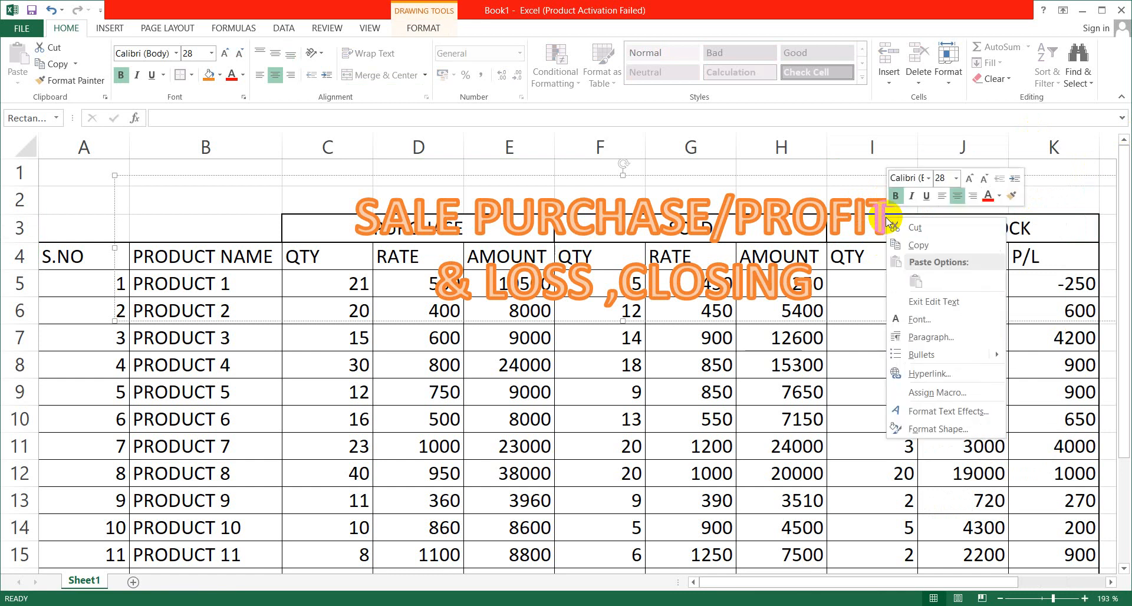
click(890, 222)
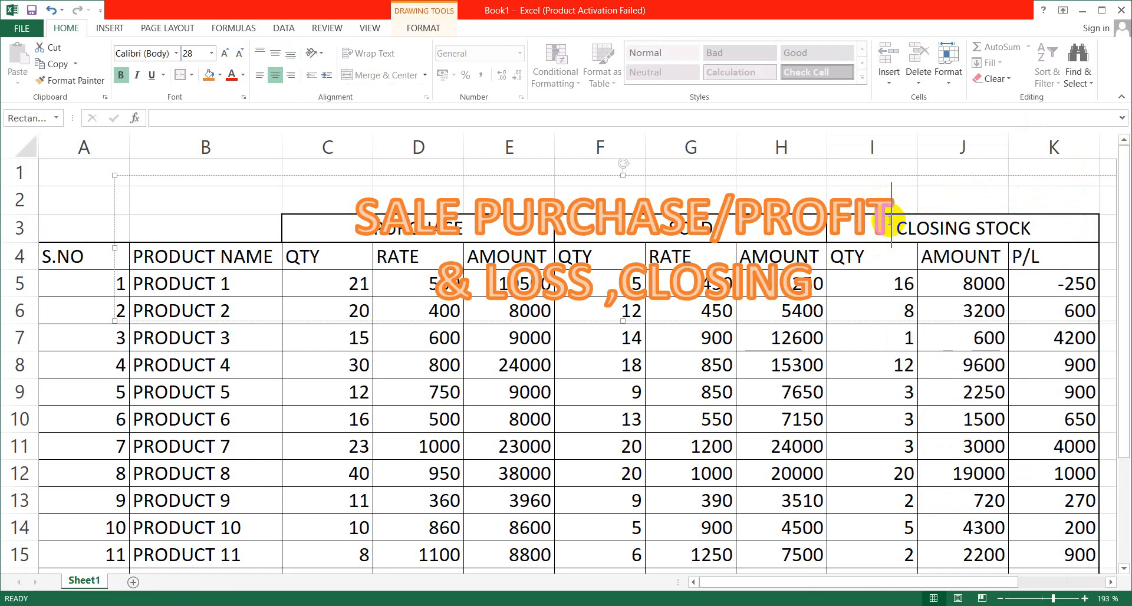
key(BackSpace)
text(T)
key(Delete)
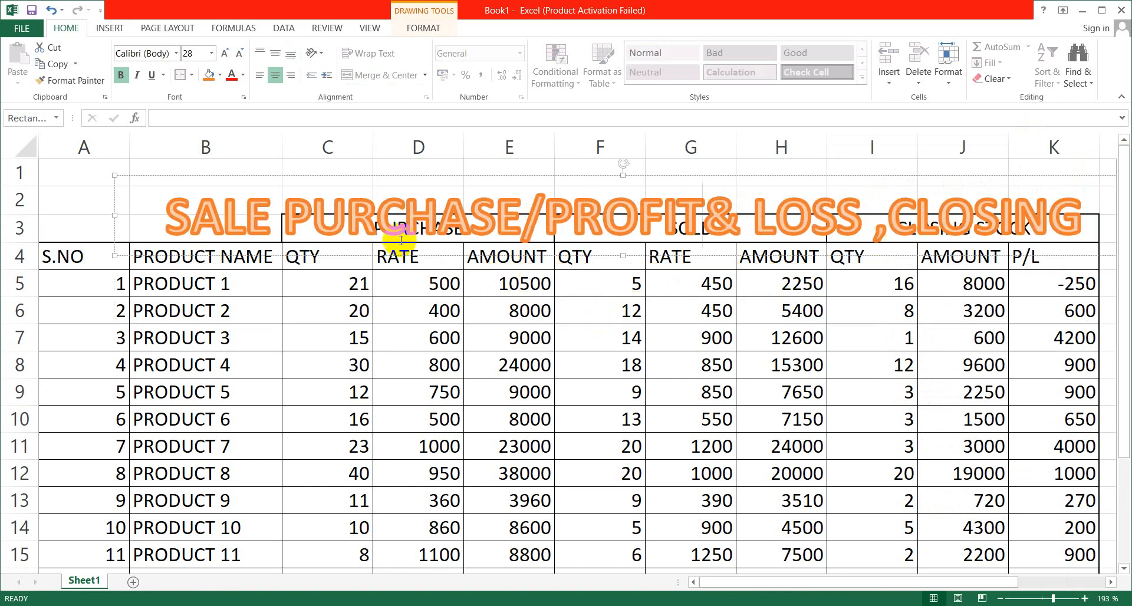
Nudge the WordArt title up and left so its text is centred over rows 1 and 2 above the table.
drag(376, 176, 302, 157)
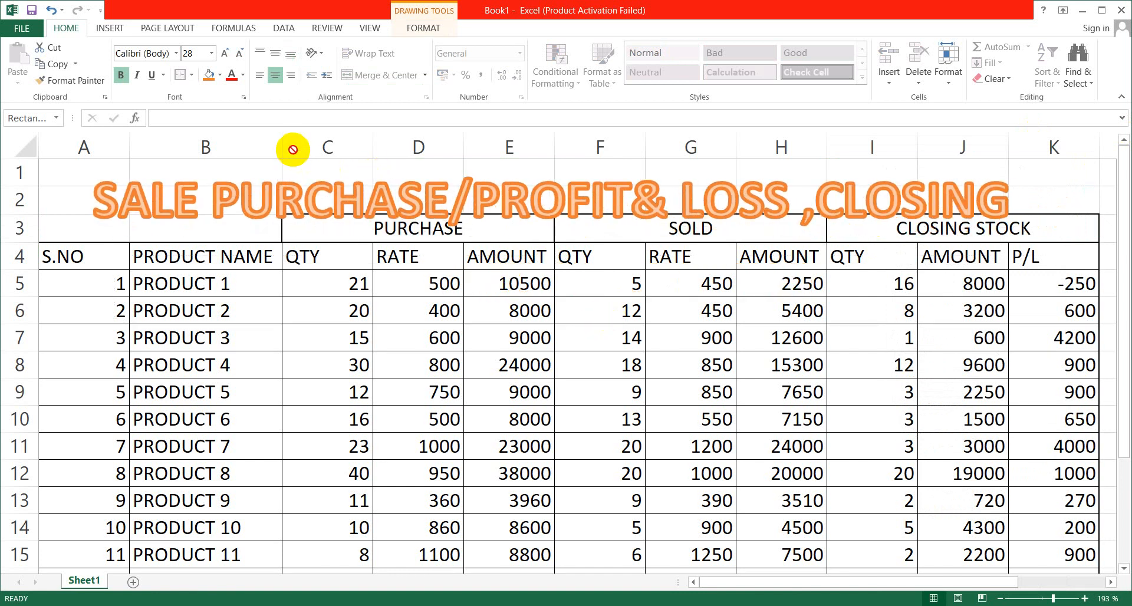
key(ctrl+z)
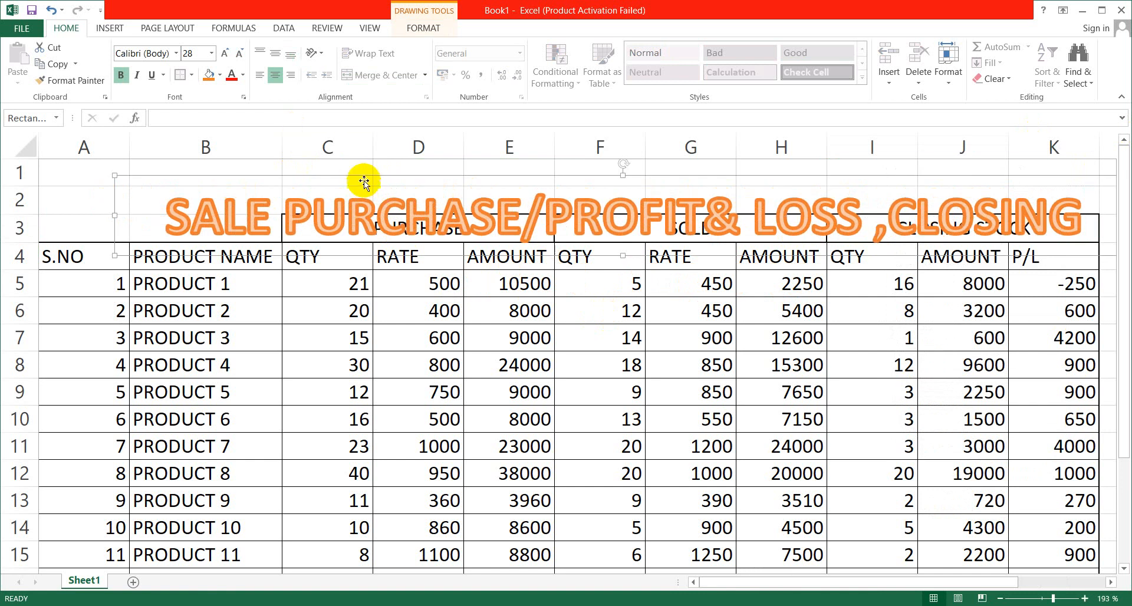
key(Up)
key(Up)
key(Up)
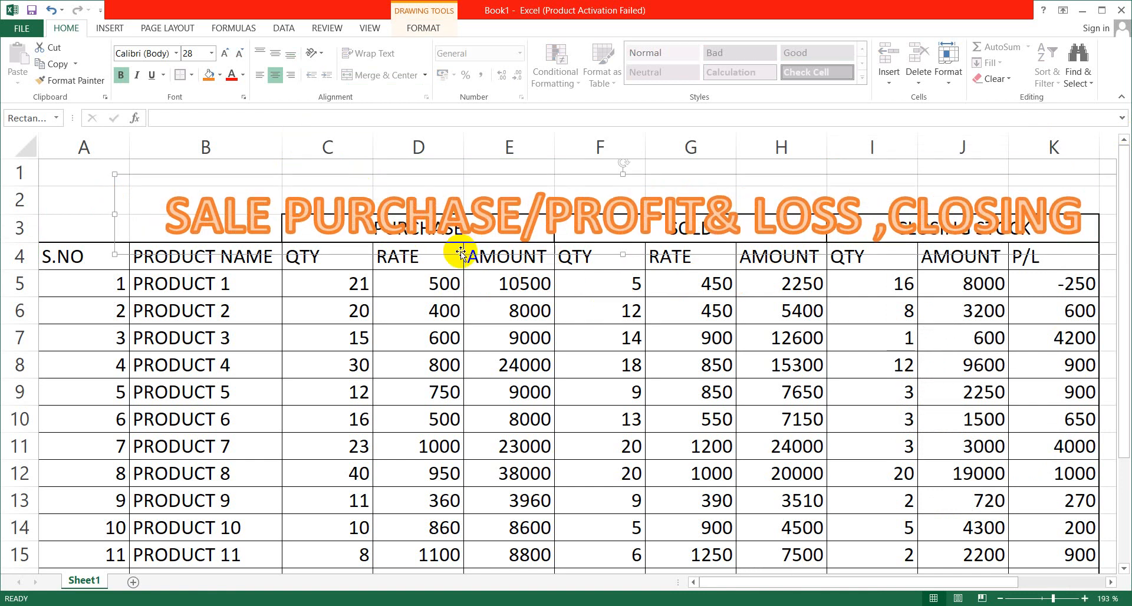
key(Up)
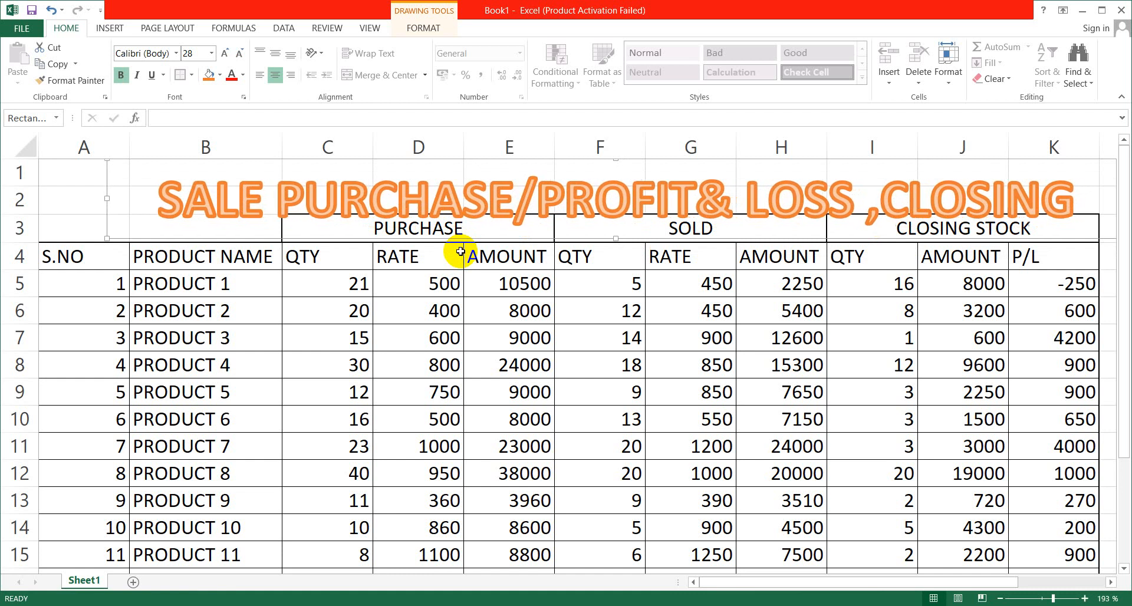
key(Left)
key(Left)
key(Left)
key(Left)
key(Left)
key(Left)
key(Left)
key(Left)
key(Left)
key(Left)
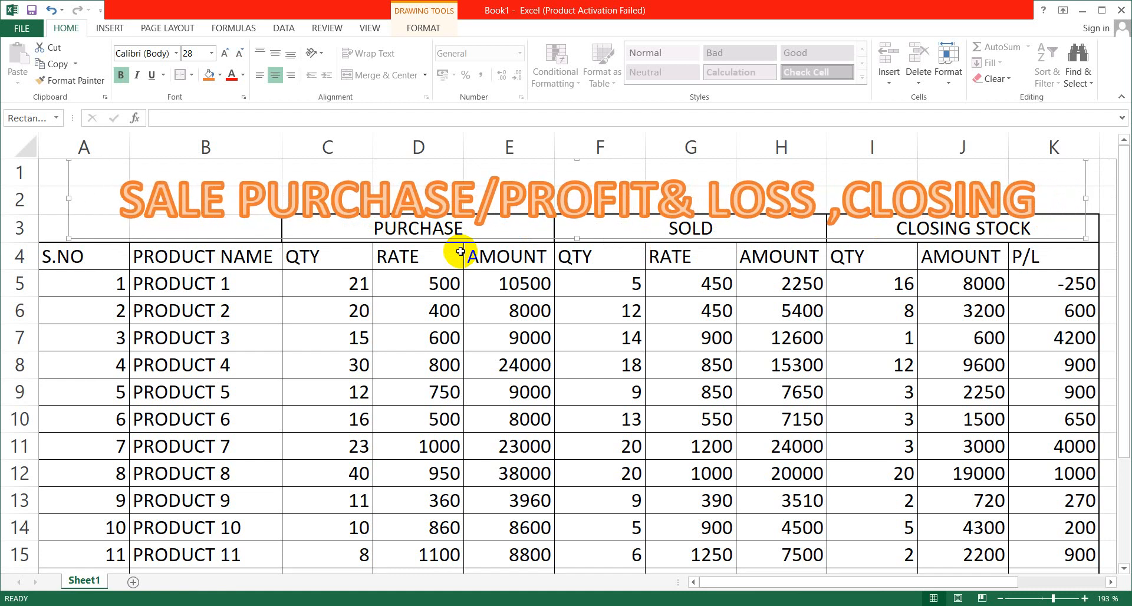